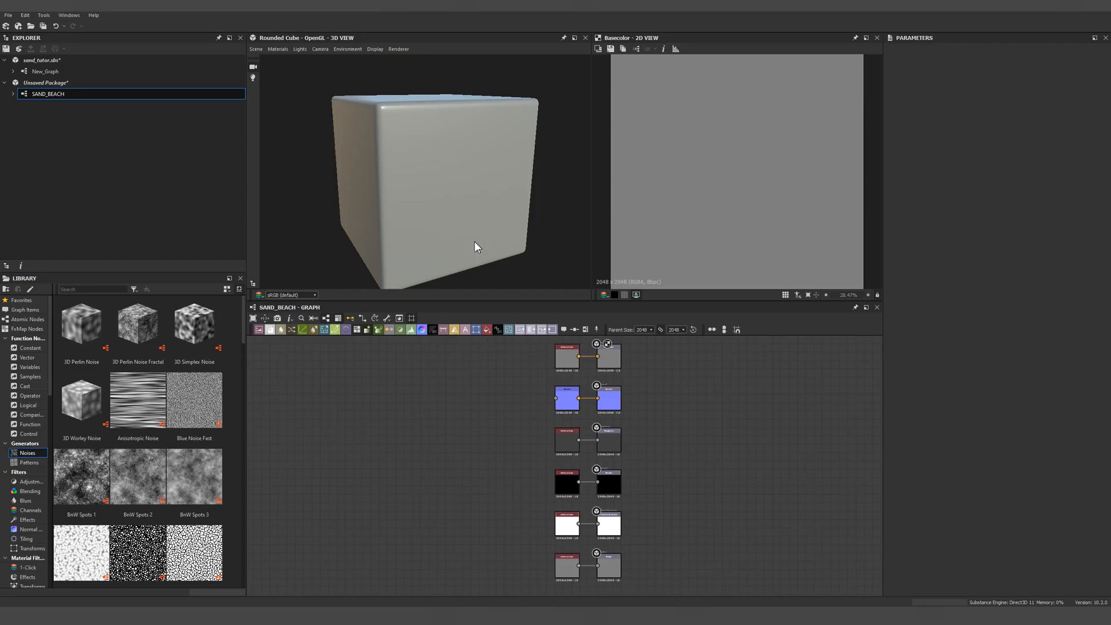
Step: Replace the Normal node with Height to Normal World Units and the ambient occlusion source with an Ambient Occlusion (HBAO) node
{"action": "scroll", "coordinate": [533, 404], "scroll_direction": "up", "scroll_amount": 3}
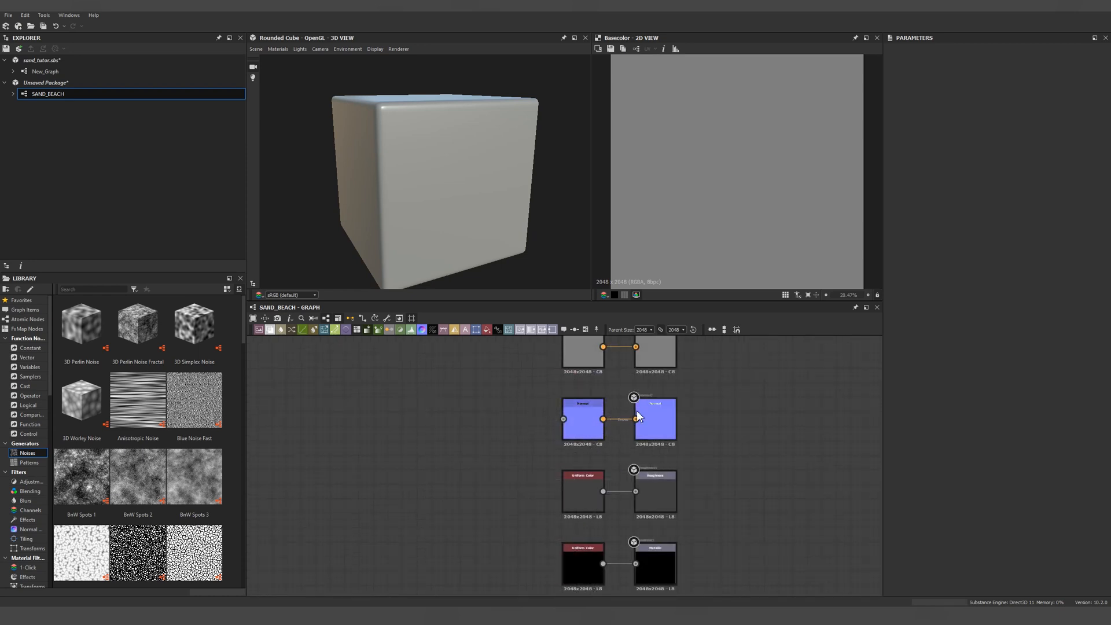
{"action": "left_click", "coordinate": [585, 428]}
{"action": "scroll", "coordinate": [593, 427], "scroll_direction": "up", "scroll_amount": 4}
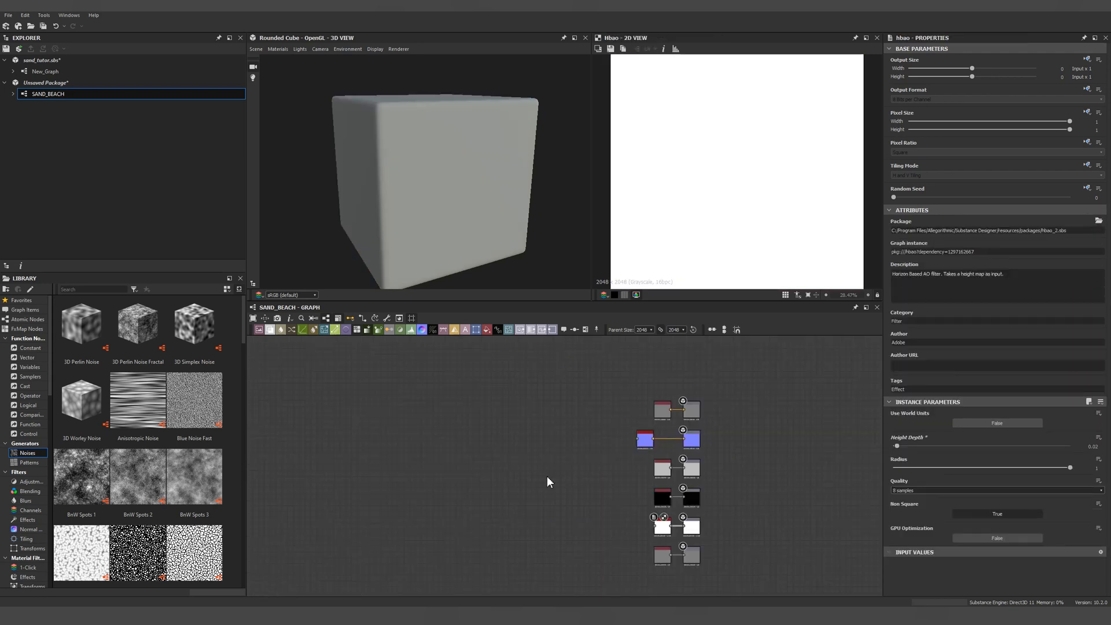
Step: Add a Blend node and set its output format to 16 Bits per Channel
{"action": "key", "text": "space"}
{"action": "type", "text": "blend"}
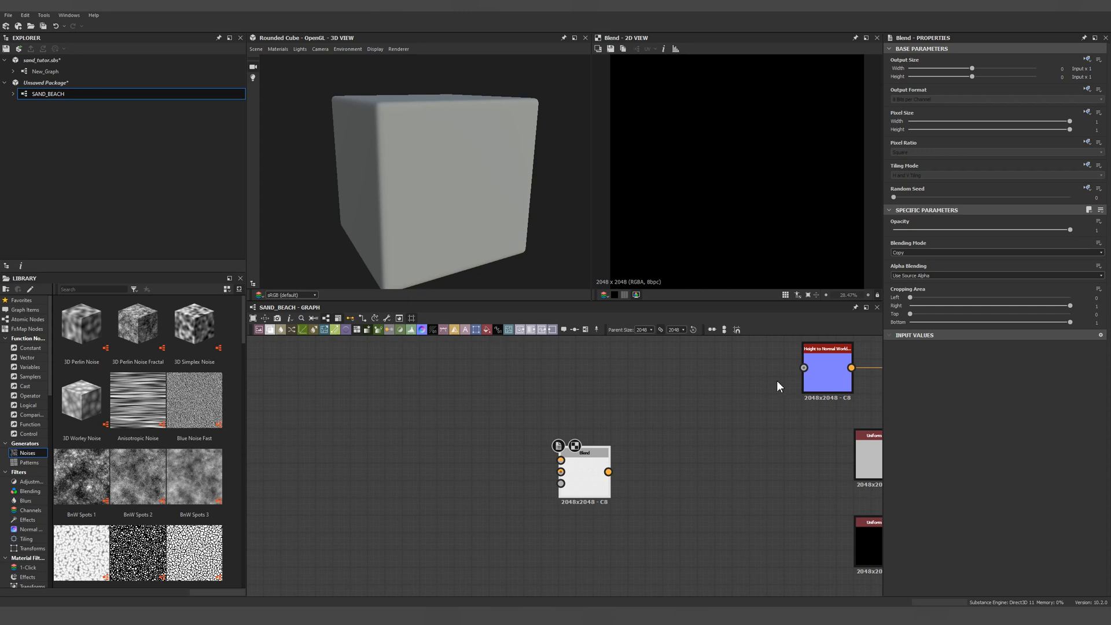
{"action": "left_click", "coordinate": [1085, 91]}
{"action": "left_click", "coordinate": [949, 99]}
{"action": "left_click", "coordinate": [942, 112]}
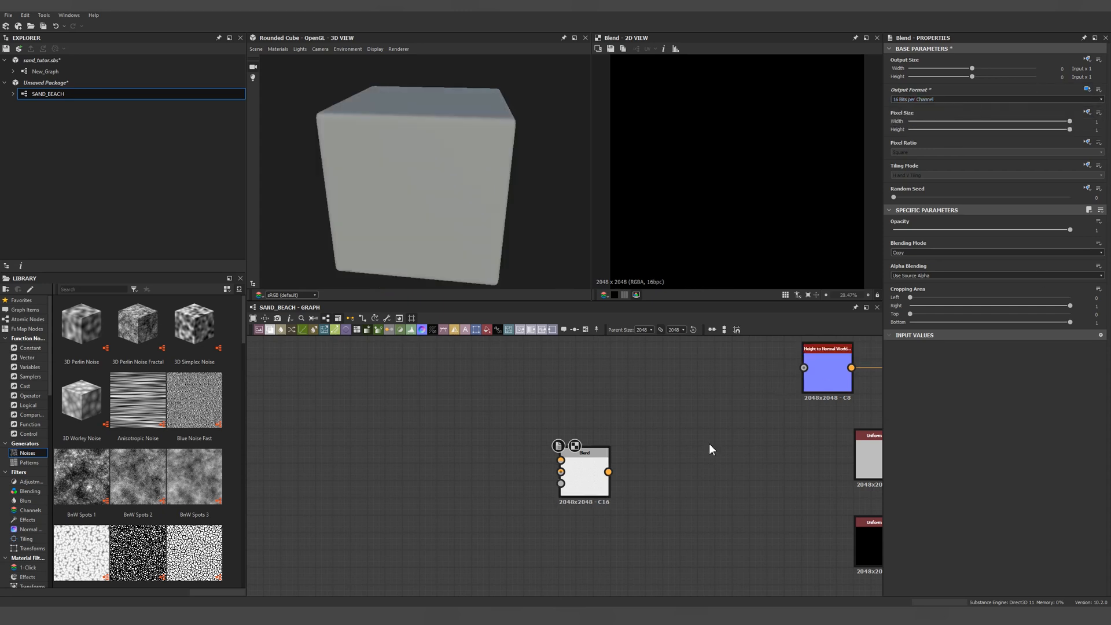
Step: Connect the Blend output to the Height to Normal World Units and Ambient Occlusion (HBAO) nodes
{"action": "middle_click_drag", "start_coordinate": [709, 449], "coordinate": [510, 485]}
{"action": "scroll", "coordinate": [567, 454], "scroll_direction": "down", "scroll_amount": 4}
{"action": "left_click_drag", "start_coordinate": [461, 482], "coordinate": [502, 500]}
{"action": "middle_click_drag", "start_coordinate": [515, 497], "coordinate": [502, 425]}
{"action": "left_click_drag", "start_coordinate": [502, 426], "coordinate": [583, 485]}
{"action": "scroll", "coordinate": [538, 499], "scroll_direction": "up", "scroll_amount": 4}
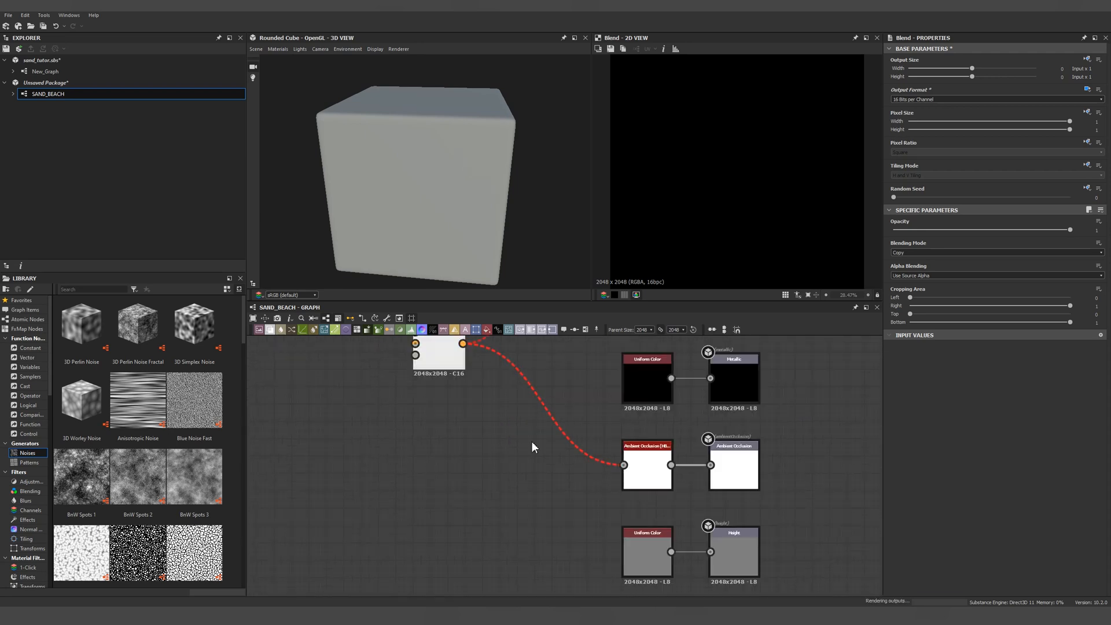
{"action": "middle_click_drag", "start_coordinate": [302, 433], "coordinate": [359, 518]}
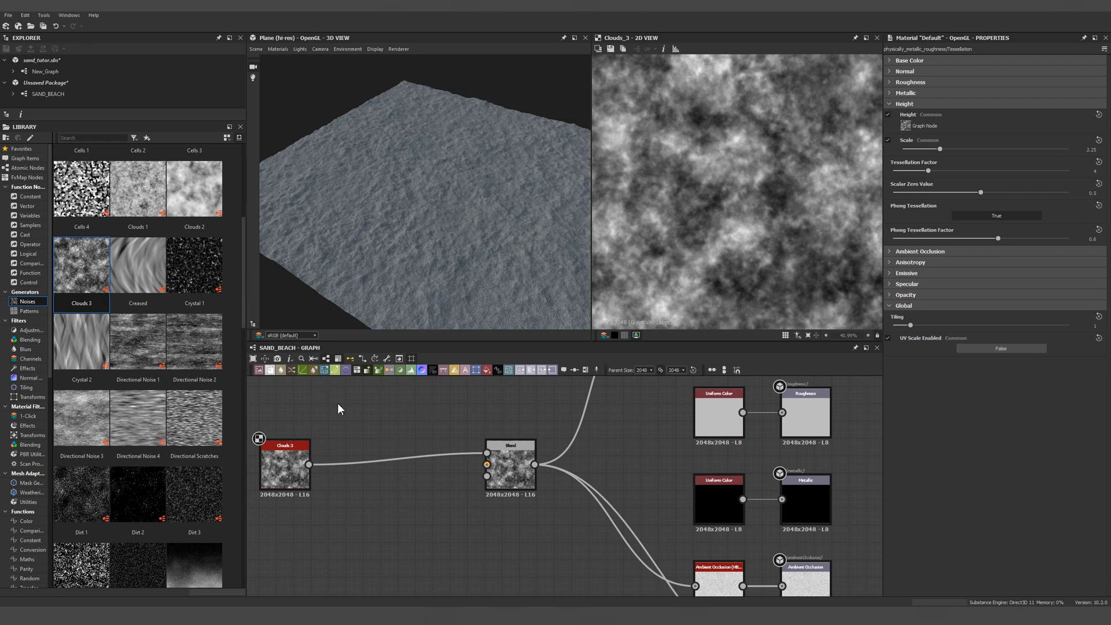
Step: Add Clouds 2, Fractal Sum 4, Gaussian Noise, Moisture Noise and Plasma nodes from the noise library to the graph near the Blend node
{"action": "middle_click_drag", "start_coordinate": [338, 403], "coordinate": [388, 411]}
{"action": "left_click_drag", "start_coordinate": [194, 188], "coordinate": [412, 437]}
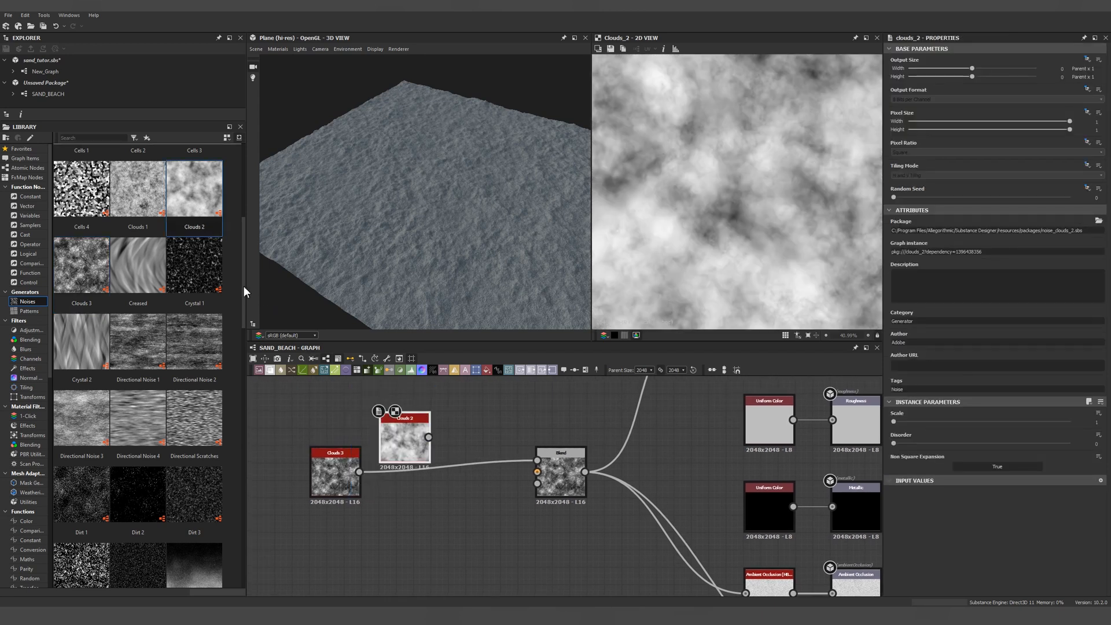
{"action": "scroll", "coordinate": [243, 286], "scroll_direction": "down", "scroll_amount": 5}
{"action": "left_click_drag", "start_coordinate": [137, 438], "coordinate": [419, 544]}
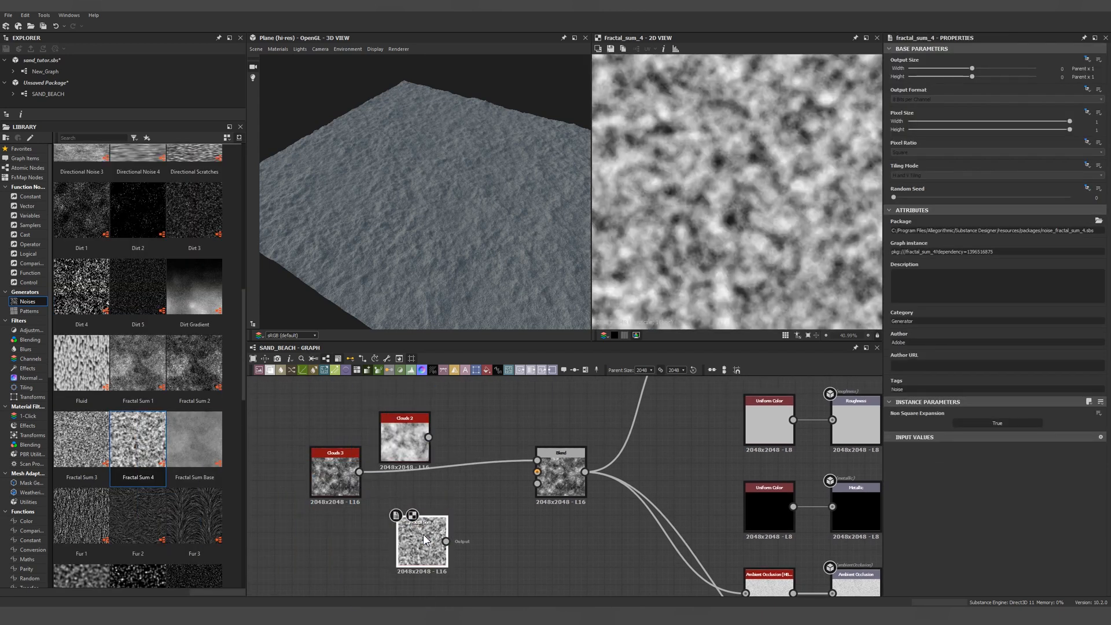
{"action": "scroll", "coordinate": [244, 425], "scroll_direction": "down", "scroll_amount": 3}
{"action": "left_click_drag", "start_coordinate": [85, 384], "coordinate": [491, 524]}
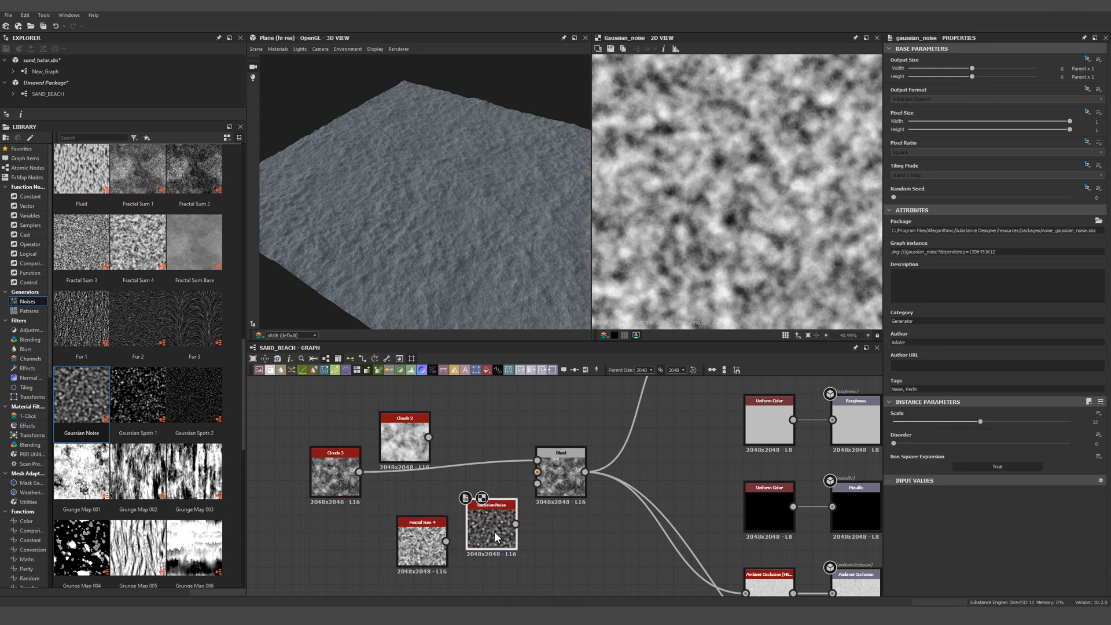
{"action": "scroll", "coordinate": [191, 370], "scroll_direction": "down", "scroll_amount": 5}
{"action": "left_click_drag", "start_coordinate": [194, 386], "coordinate": [370, 542]}
{"action": "left_click_drag", "start_coordinate": [146, 473], "coordinate": [578, 558]}
{"action": "middle_click_drag", "start_coordinate": [533, 513], "coordinate": [572, 497]}
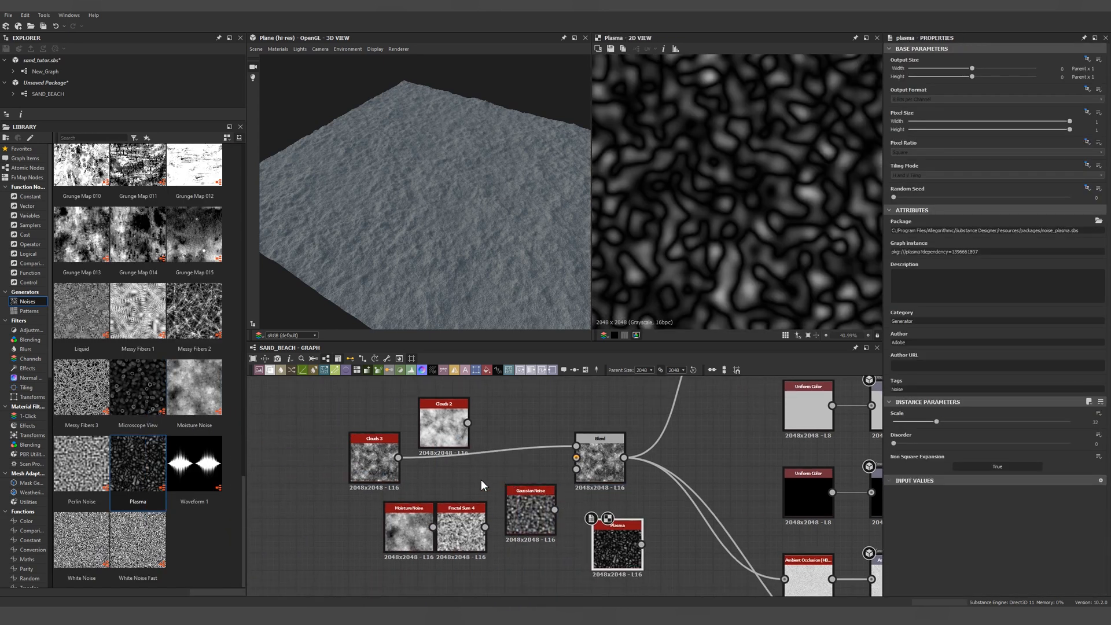
Step: Connect Clouds 2 to the Blend's foreground input in place of Clouds 3 and enlarge the 3D view
{"action": "left_click_drag", "start_coordinate": [376, 462], "coordinate": [359, 446]}
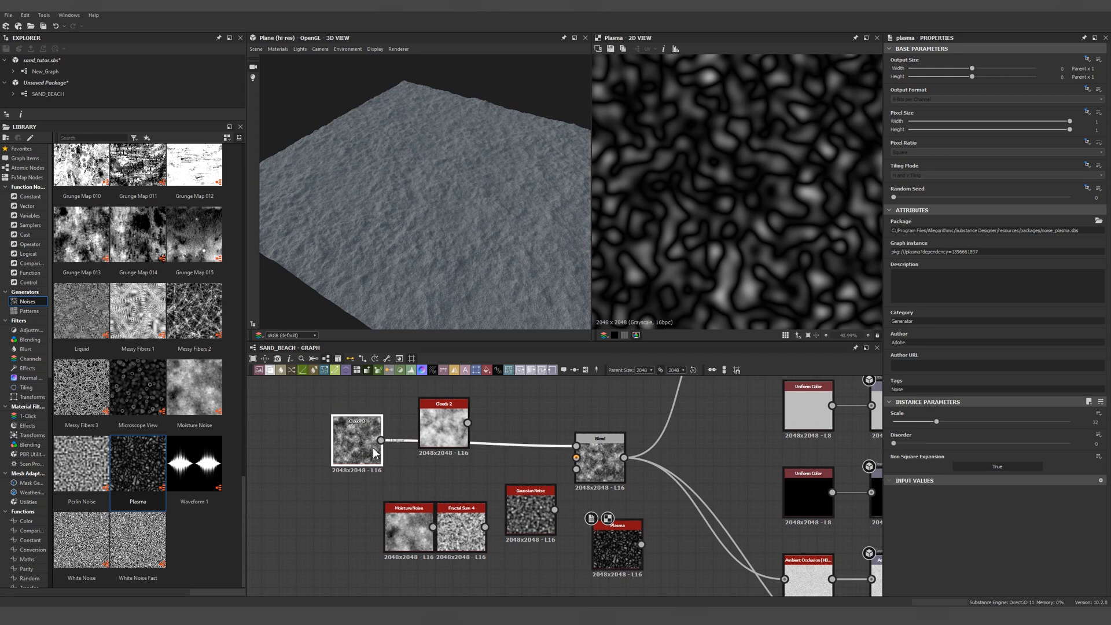
{"action": "left_click_drag", "start_coordinate": [468, 422], "coordinate": [576, 445]}
{"action": "left_click_drag", "start_coordinate": [555, 312], "coordinate": [527, 403]}
{"action": "left_click_drag", "start_coordinate": [590, 322], "coordinate": [723, 323]}
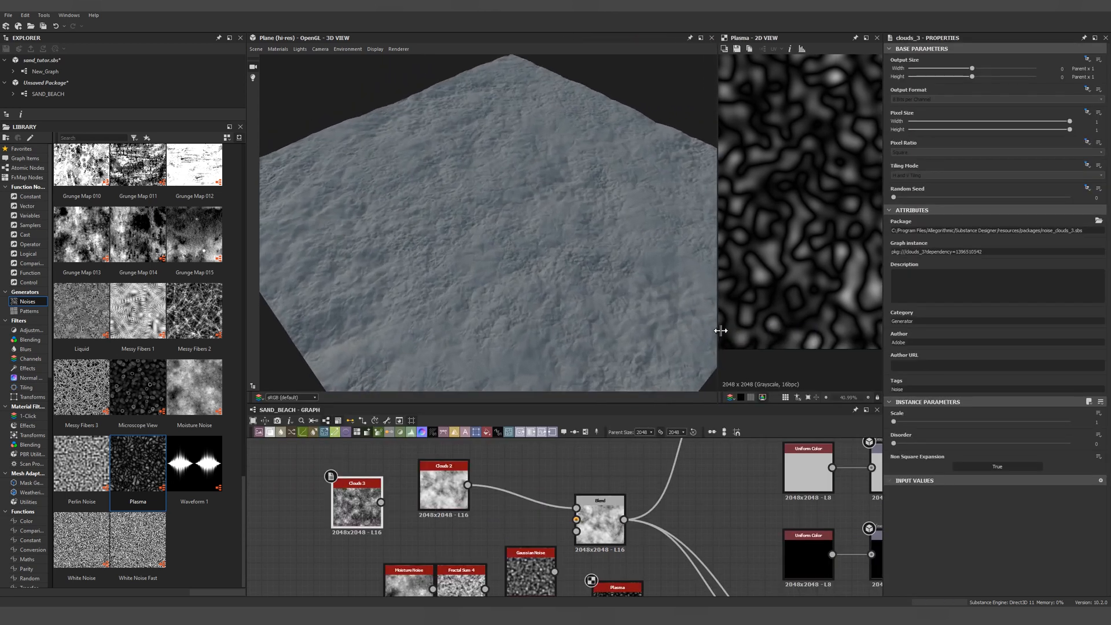
{"action": "left_click_drag", "start_coordinate": [637, 324], "coordinate": [553, 301]}
Step: Try Plasma, followed by Moisture Noise with scale 2, as the Blend's foreground source to compare the surfaces
{"action": "scroll", "coordinate": [550, 289], "scroll_direction": "up", "scroll_amount": 3}
{"action": "middle_click_drag", "start_coordinate": [574, 509], "coordinate": [577, 473]}
{"action": "middle_click_drag", "start_coordinate": [556, 536], "coordinate": [603, 508]}
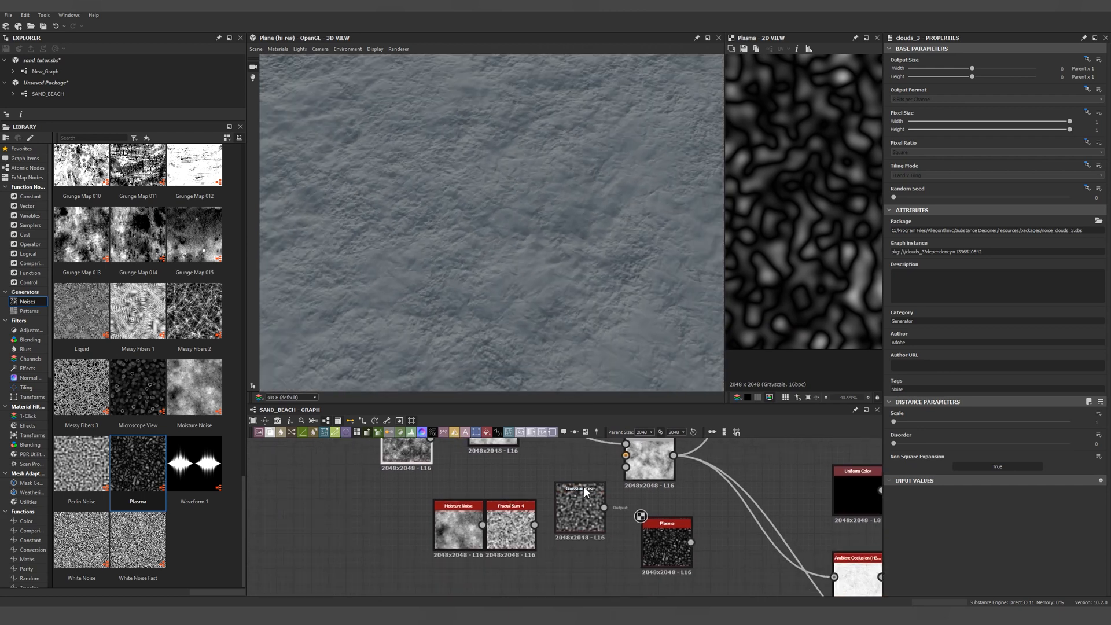
{"action": "left_click_drag", "start_coordinate": [594, 552], "coordinate": [609, 460]}
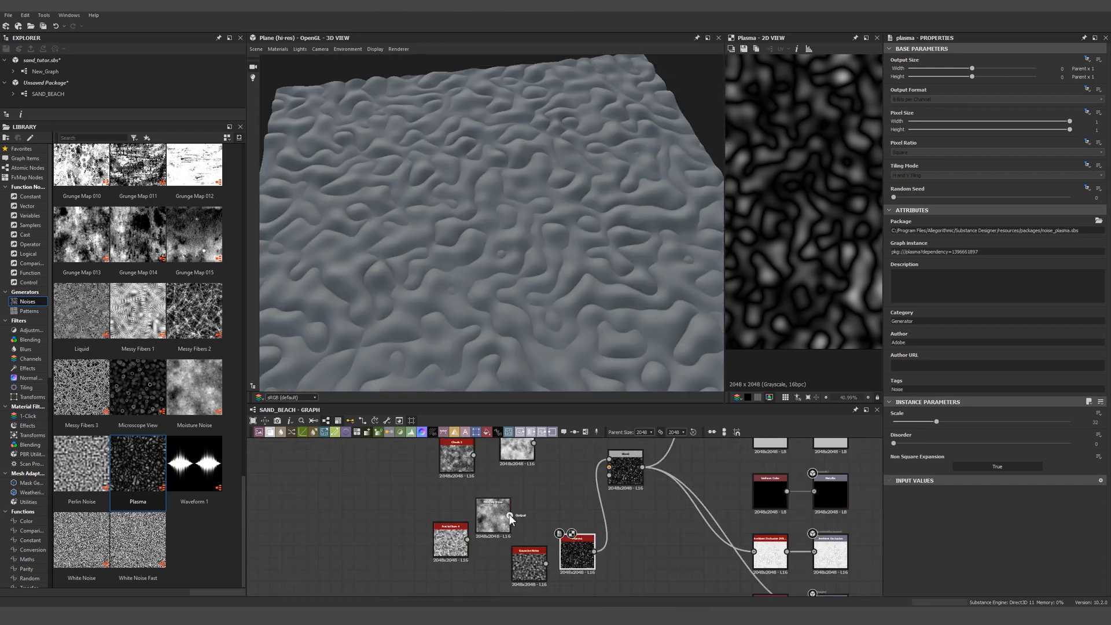
{"action": "left_click_drag", "start_coordinate": [509, 514], "coordinate": [609, 459]}
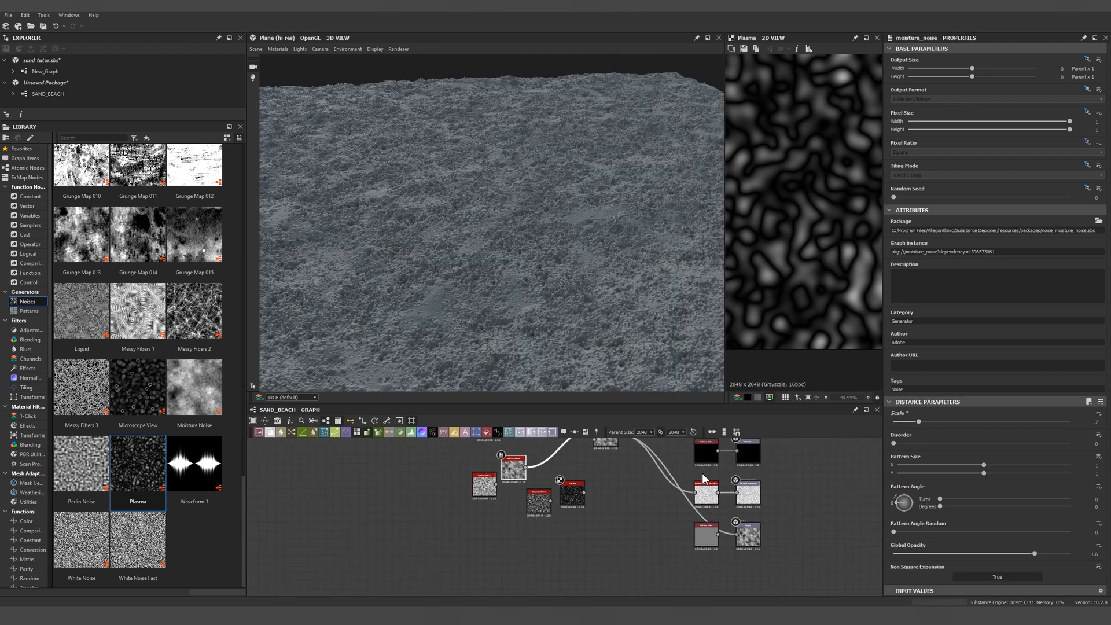
Step: Set the Ambient Occlusion (HBAO) node's height depth to 0.01 and inspect the shading on the plane
{"action": "middle_click_drag", "start_coordinate": [716, 485], "coordinate": [709, 586]}
{"action": "left_click", "coordinate": [709, 590]}
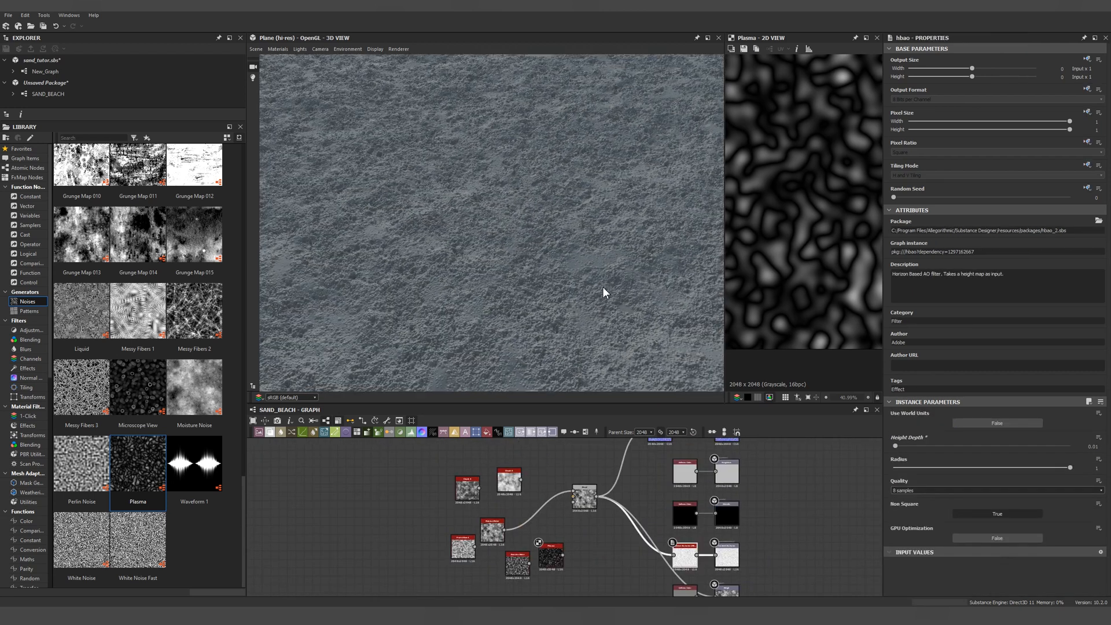
{"action": "left_click_drag", "start_coordinate": [602, 287], "coordinate": [605, 274]}
{"action": "right_click_drag", "start_coordinate": [606, 273], "coordinate": [603, 282]}
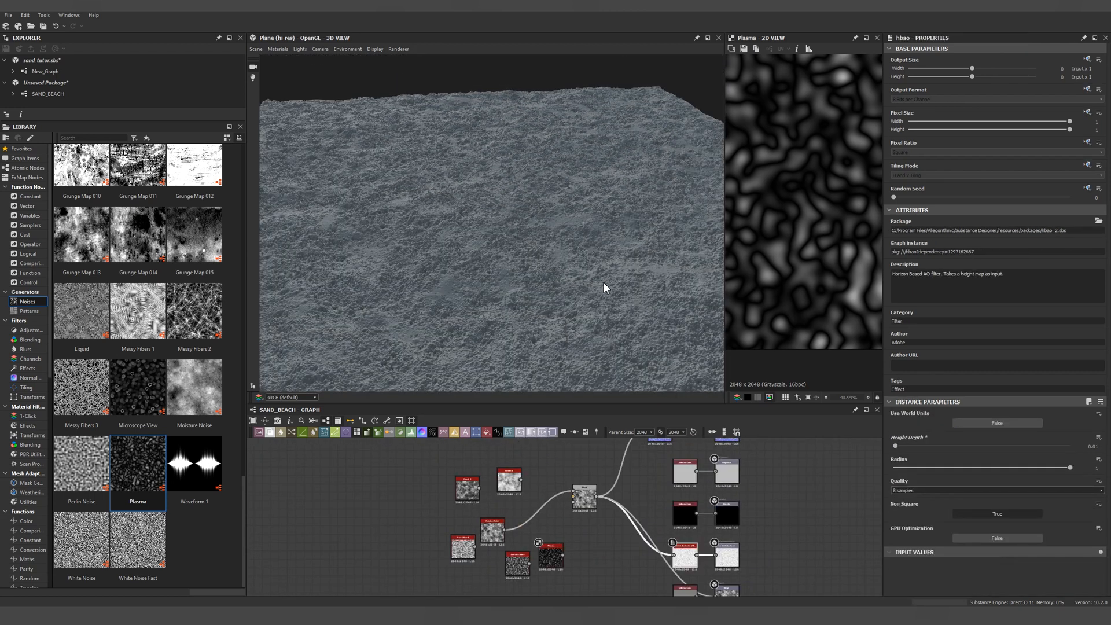
{"action": "left_click_drag", "start_coordinate": [603, 283], "coordinate": [596, 282]}
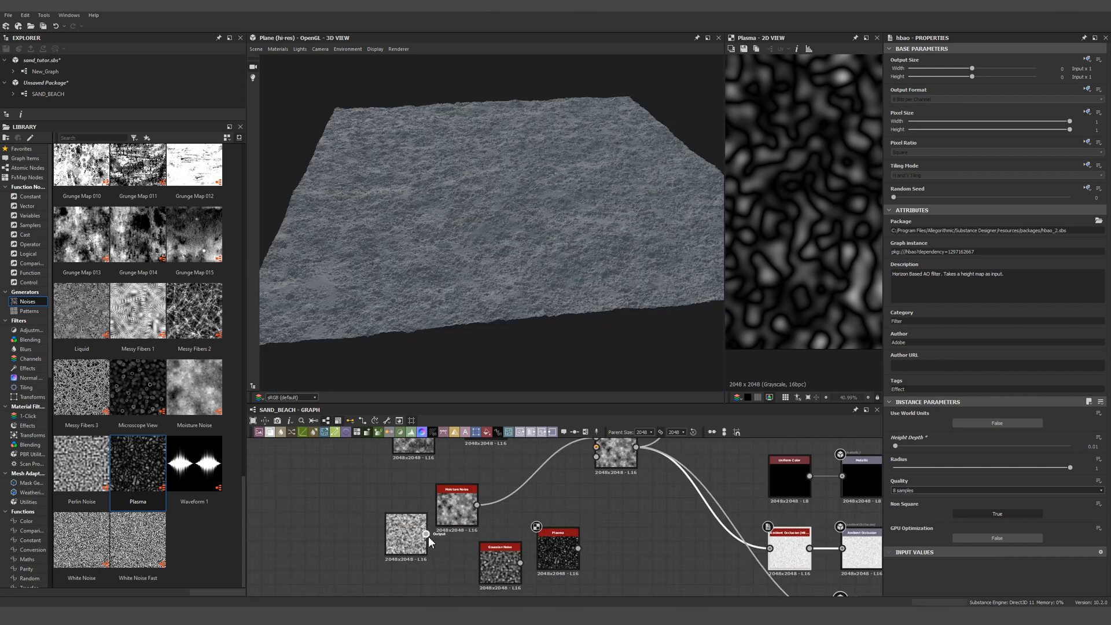
Step: Connect Fractal Sum 4 to the Blend's foreground input and enlarge the graph area
{"action": "left_click_drag", "start_coordinate": [427, 534], "coordinate": [595, 446]}
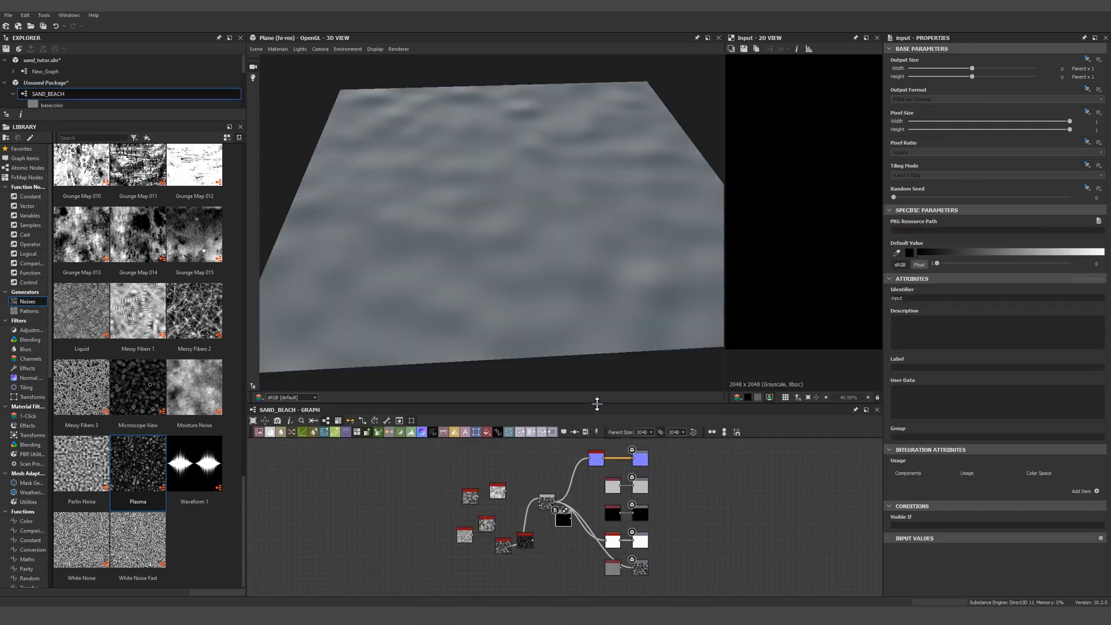
{"action": "left_click_drag", "start_coordinate": [601, 369], "coordinate": [602, 315]}
{"action": "scroll", "coordinate": [571, 443], "scroll_direction": "up", "scroll_amount": 4}
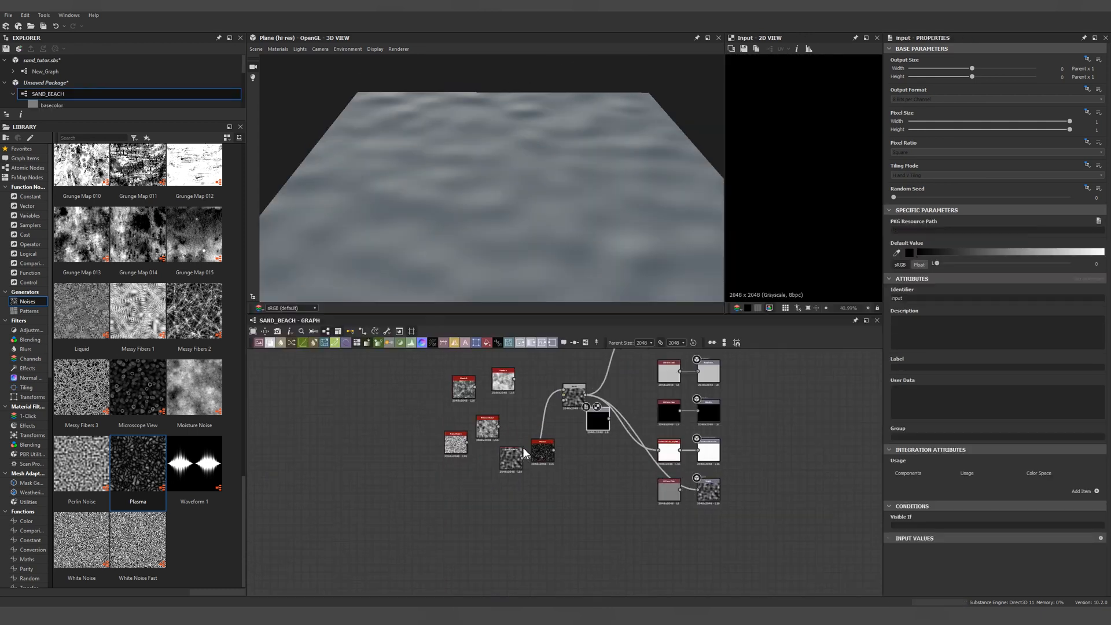
Step: Try Plasma and Fractal Sum 4 in turn as the Blend's foreground source instead of Gaussian Noise
{"action": "left_click_drag", "start_coordinate": [613, 459], "coordinate": [632, 494]}
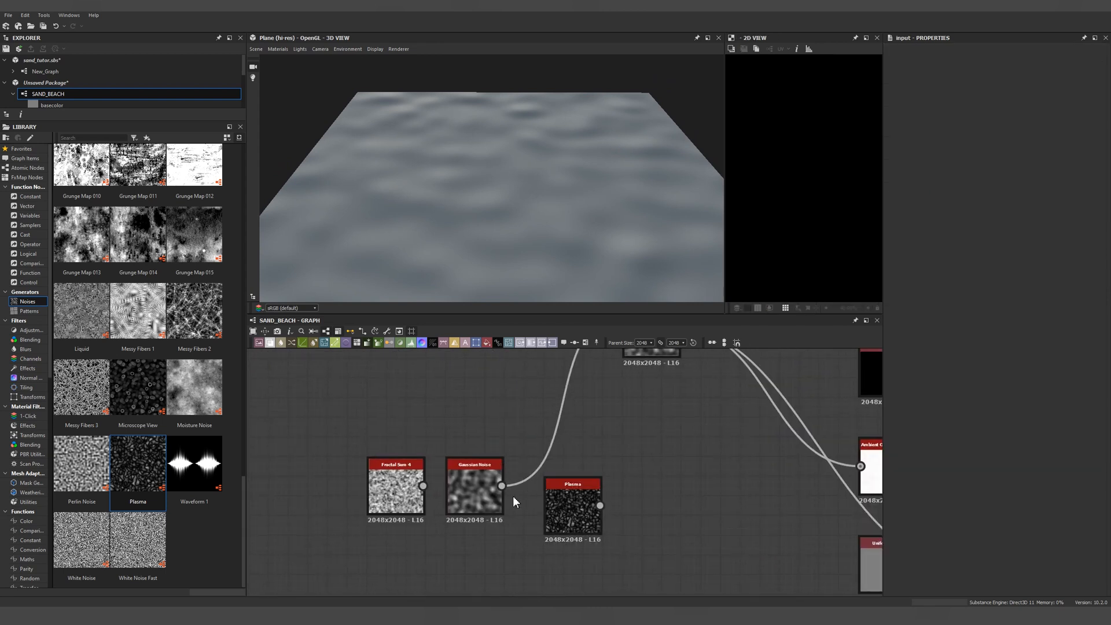
{"action": "left_click_drag", "start_coordinate": [501, 485], "coordinate": [599, 505], "text": "shift"}
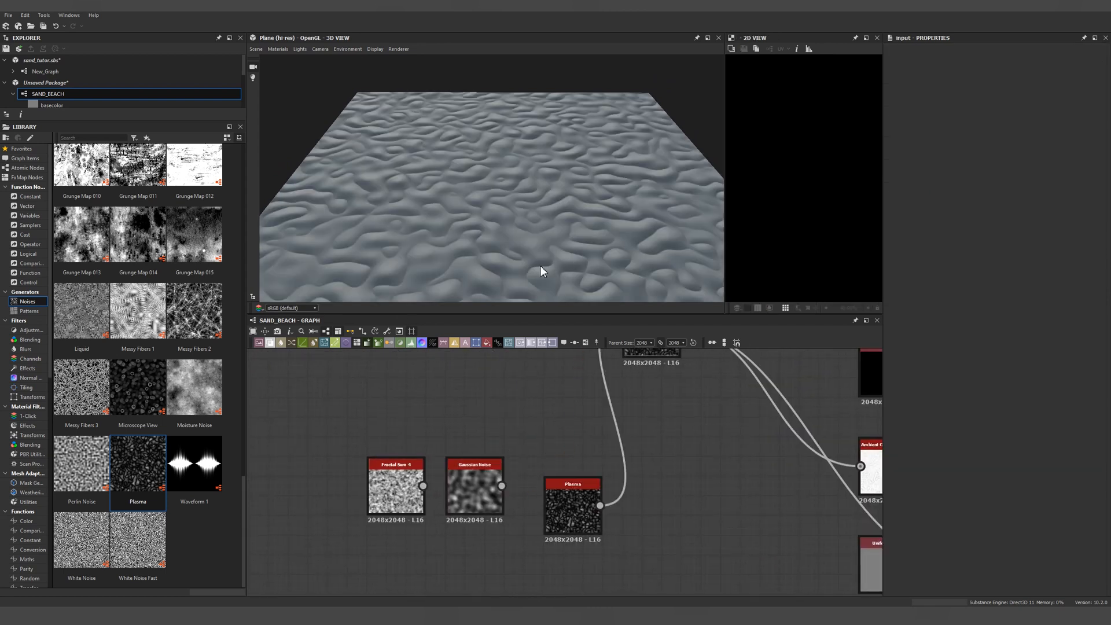
{"action": "left_click", "coordinate": [573, 483]}
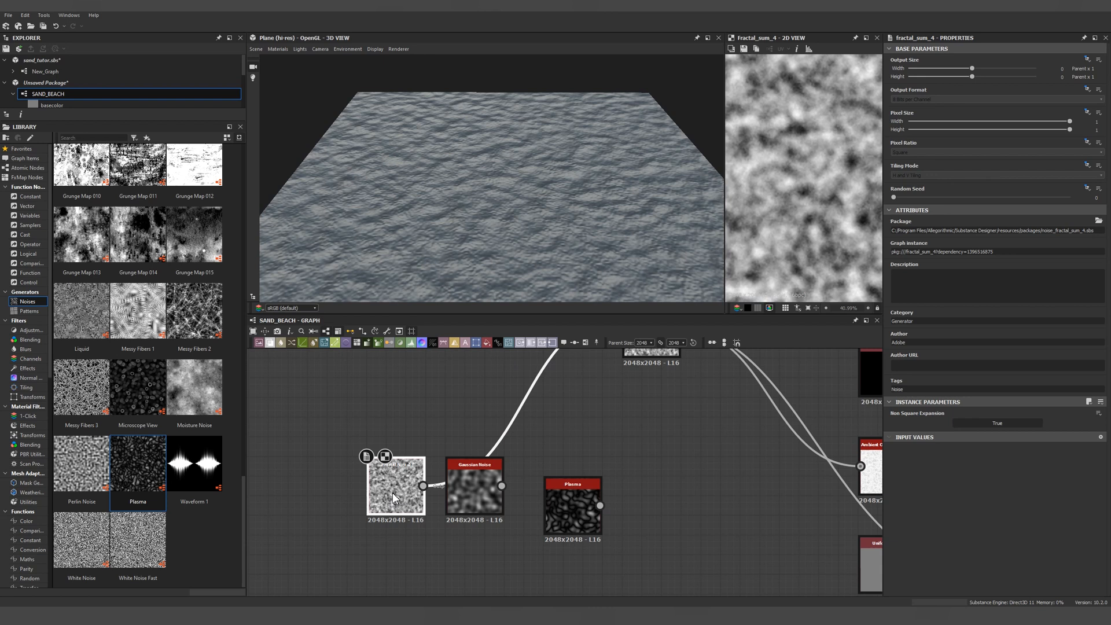
Step: Reconnect Gaussian Noise with scale 24 to the Blend's foreground input and remove the other noise nodes
{"action": "left_click_drag", "start_coordinate": [393, 491], "coordinate": [502, 485]}
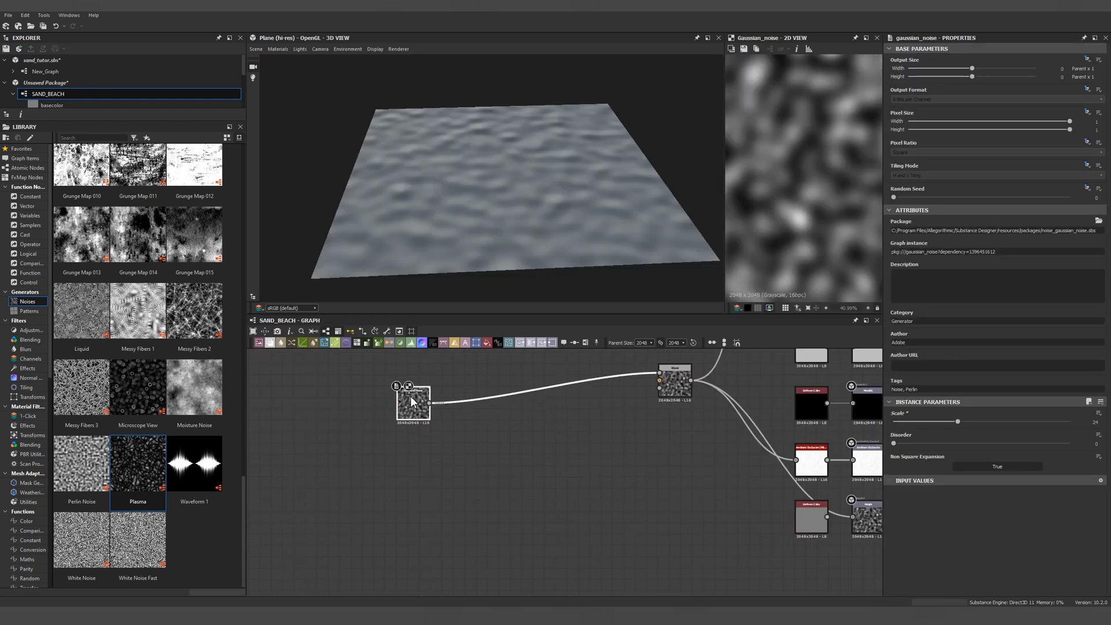
{"action": "left_click_drag", "start_coordinate": [411, 401], "coordinate": [401, 389]}
{"action": "left_click", "coordinate": [472, 426]}
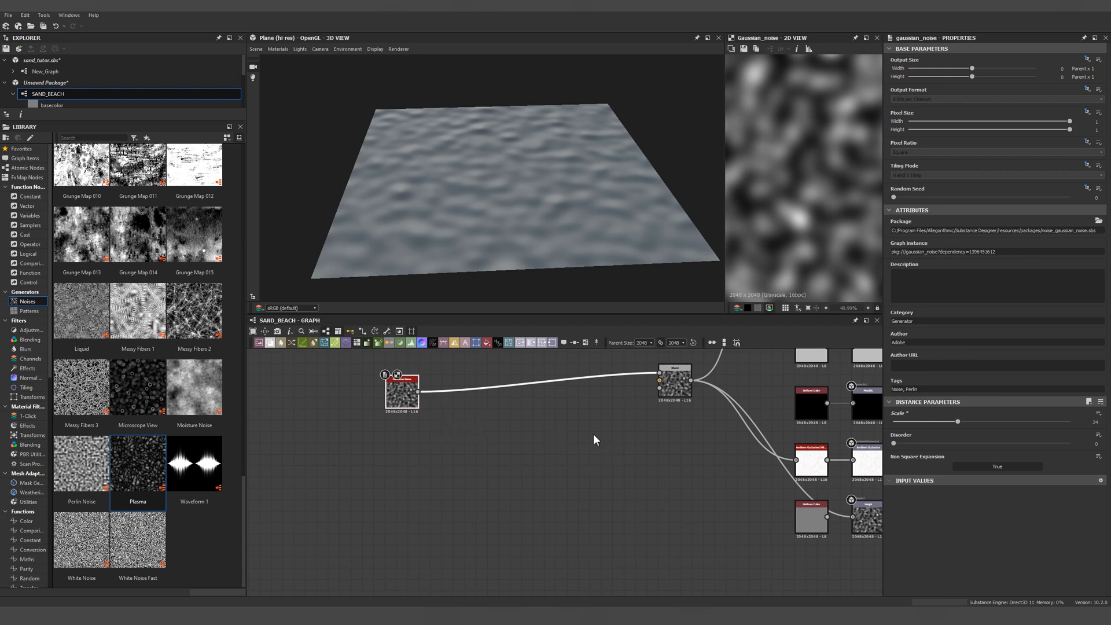
Step: Insert a Warp node between Gaussian Noise and the Blend node, spaced apart from the noise
{"action": "left_click_drag", "start_coordinate": [561, 251], "coordinate": [535, 208]}
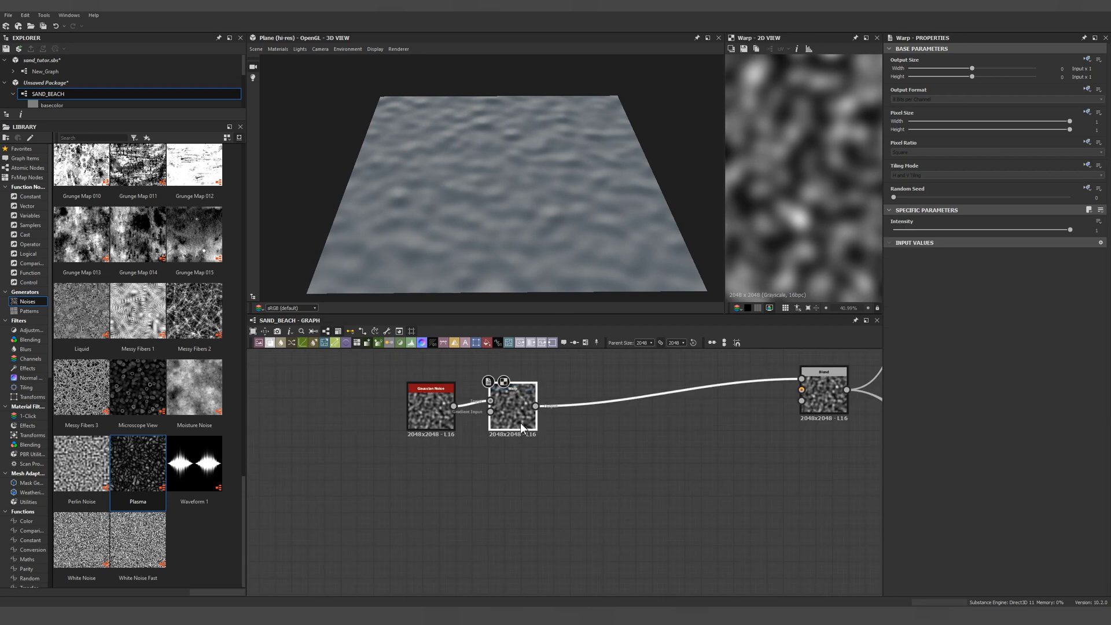
{"action": "left_click_drag", "start_coordinate": [520, 422], "coordinate": [562, 421]}
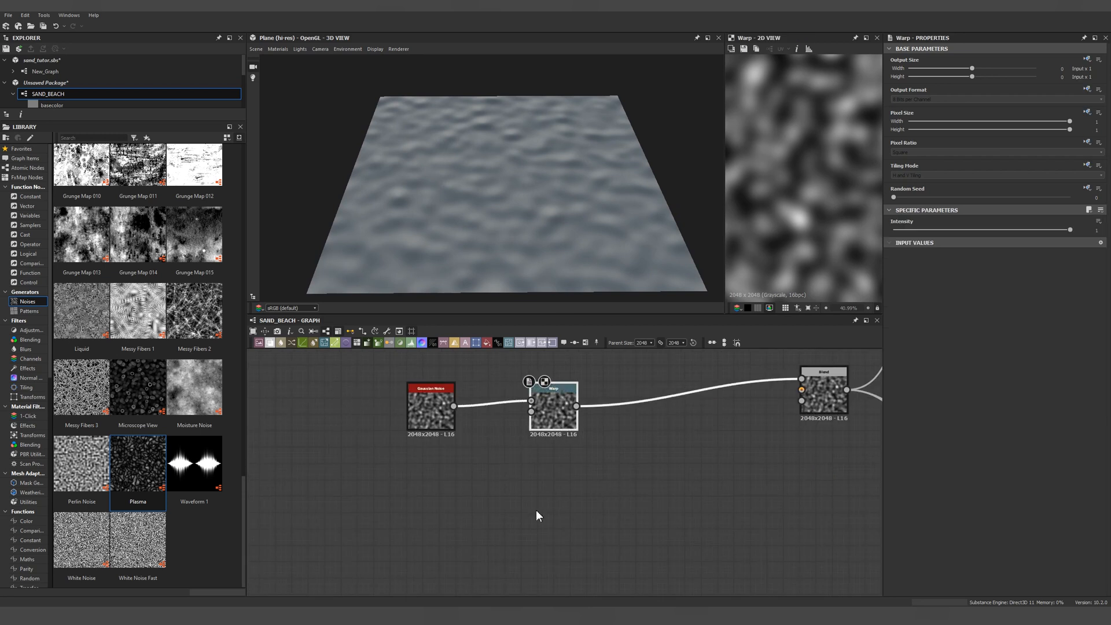
{"action": "left_click", "coordinate": [414, 532]}
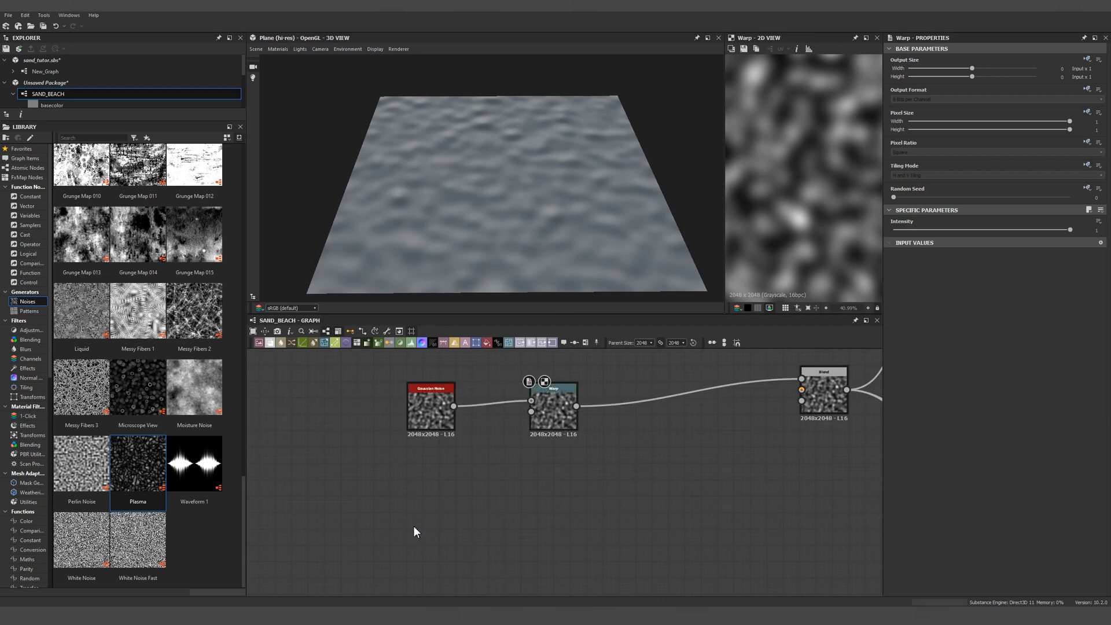
Step: Duplicate Gaussian Noise with a changed random seed and use the copy as the Warp's gradient input at intensity 0.2
{"action": "left_click", "coordinate": [428, 404]}
{"action": "key", "text": "ctrl+d"}
{"action": "left_click", "coordinate": [401, 520]}
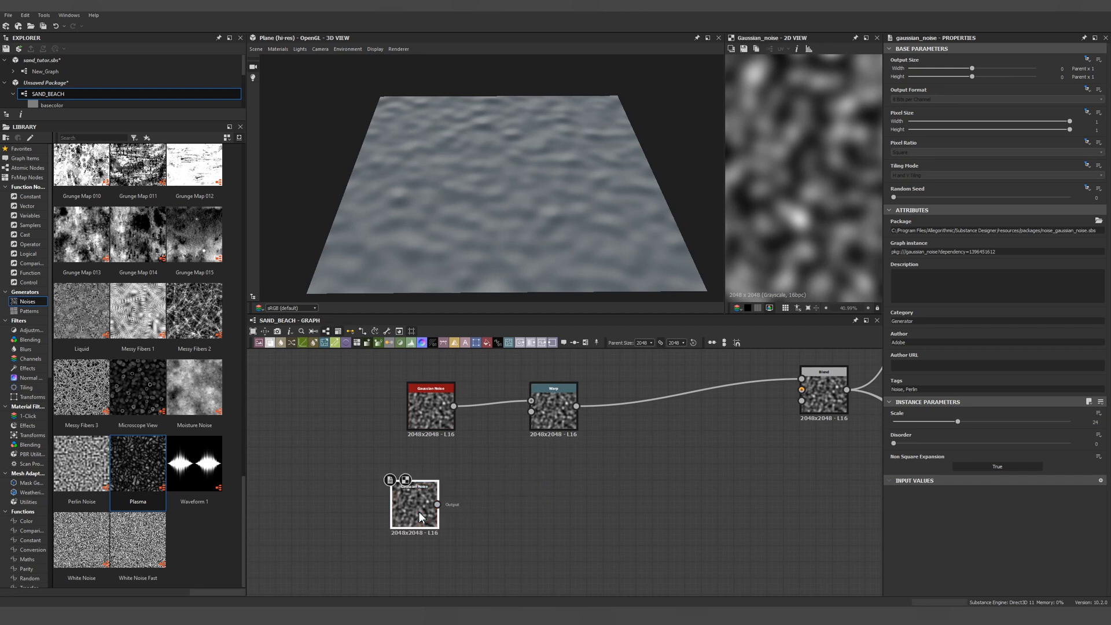
{"action": "left_click", "coordinate": [933, 198]}
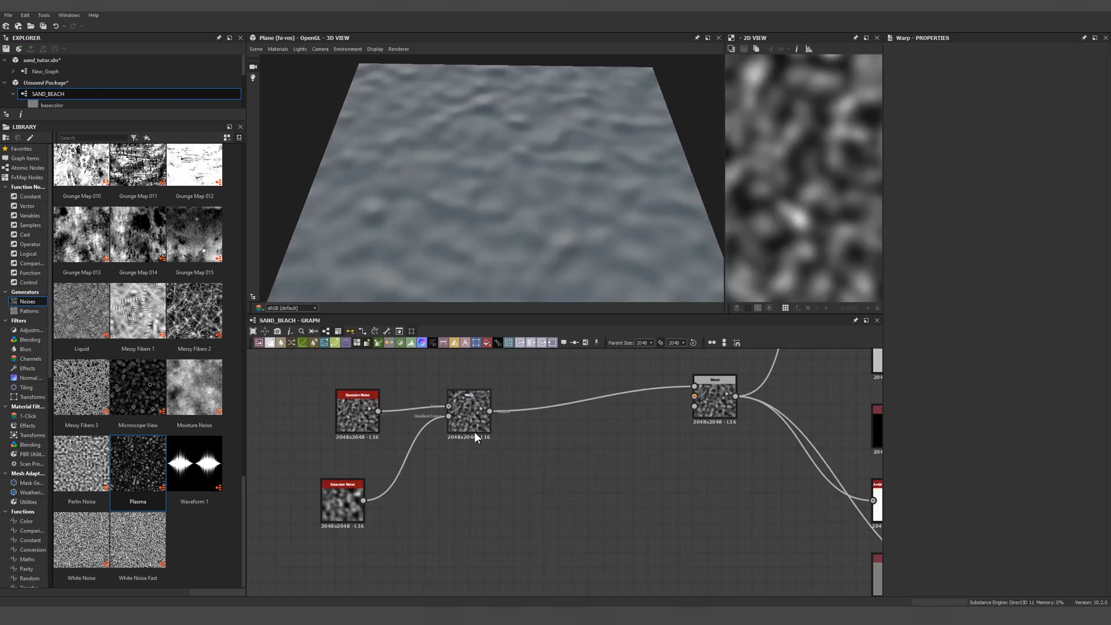
Step: Chain a duplicate Warp after the first, its gradient fed by the lower Gaussian Noise through a Safe Transform Grayscale with increased tiling
{"action": "double_click", "coordinate": [474, 430]}
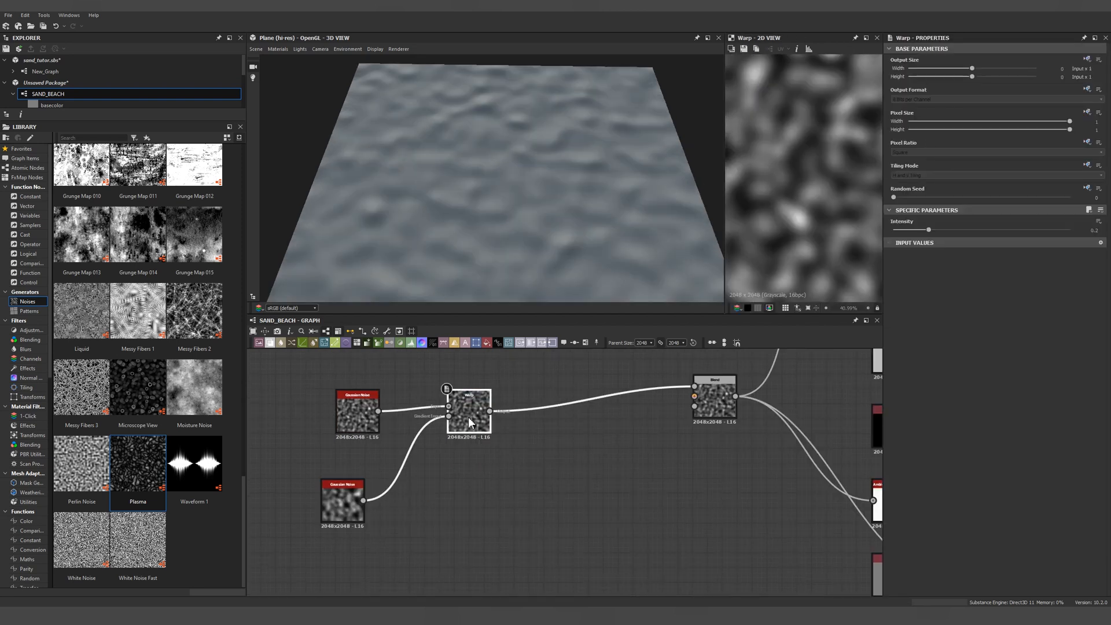
{"action": "key", "text": "ctrl+d"}
{"action": "key", "text": "space"}
{"action": "type", "text": "s"}
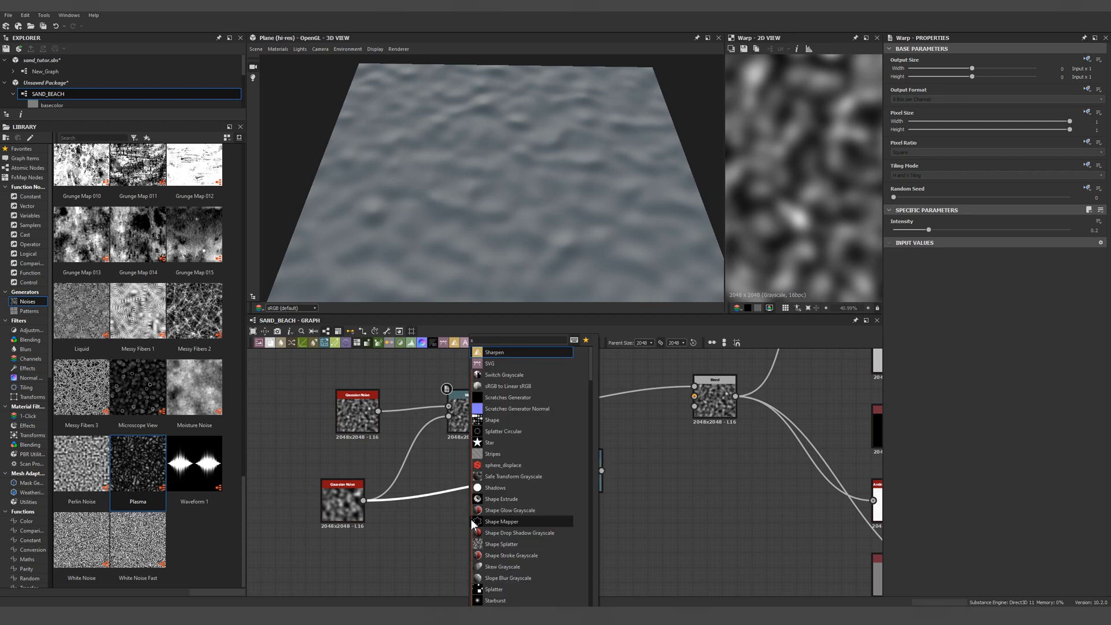
{"action": "type", "text": "af"}
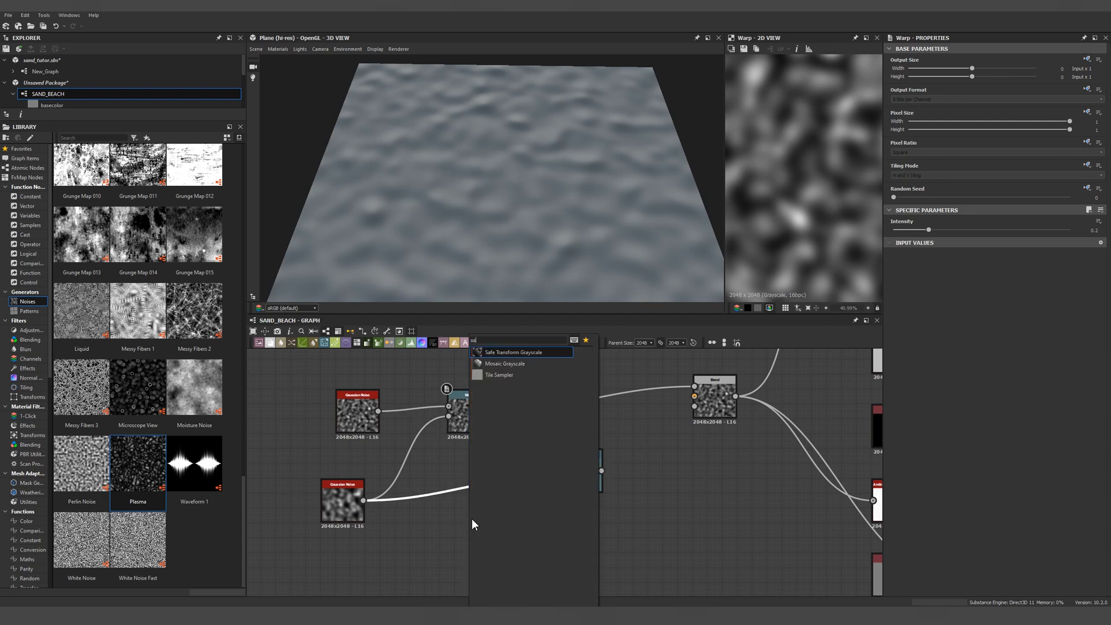
{"action": "left_click", "coordinate": [526, 351]}
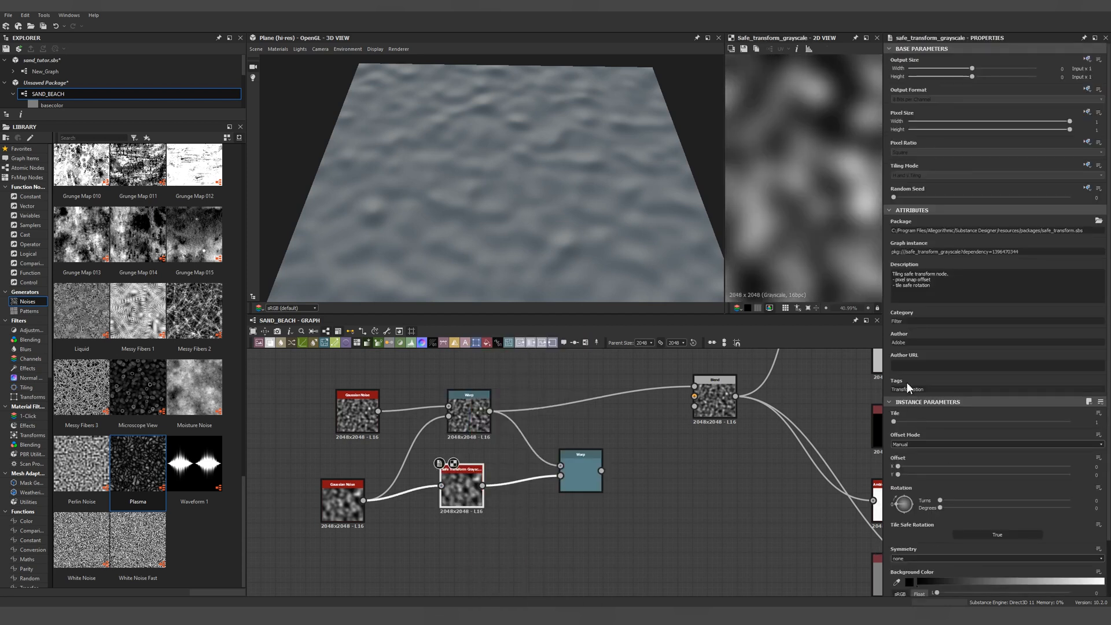
{"action": "left_click_drag", "start_coordinate": [895, 423], "coordinate": [904, 422]}
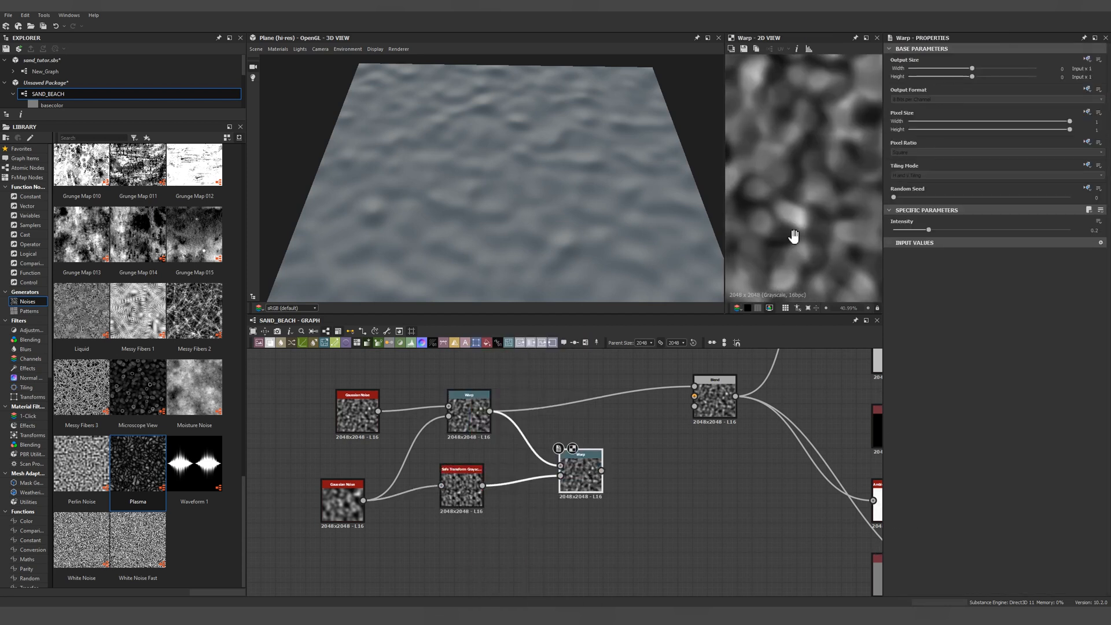
Step: Lower the intensity of the second Warp node to about 0.03
{"action": "left_click_drag", "start_coordinate": [724, 229], "coordinate": [550, 226]}
{"action": "left_click_drag", "start_coordinate": [917, 232], "coordinate": [898, 230]}
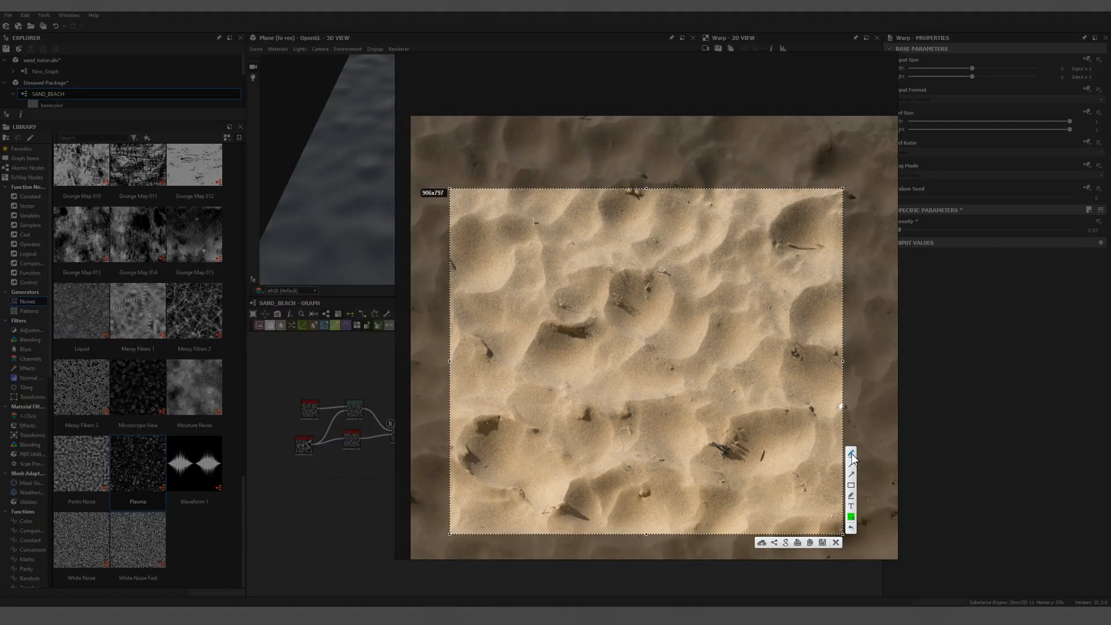
Step: Examine the beach sand reference photo and close its capture overlay
{"action": "left_click", "coordinate": [850, 516]}
{"action": "key", "text": "Escape"}
{"action": "key", "text": "Escape"}
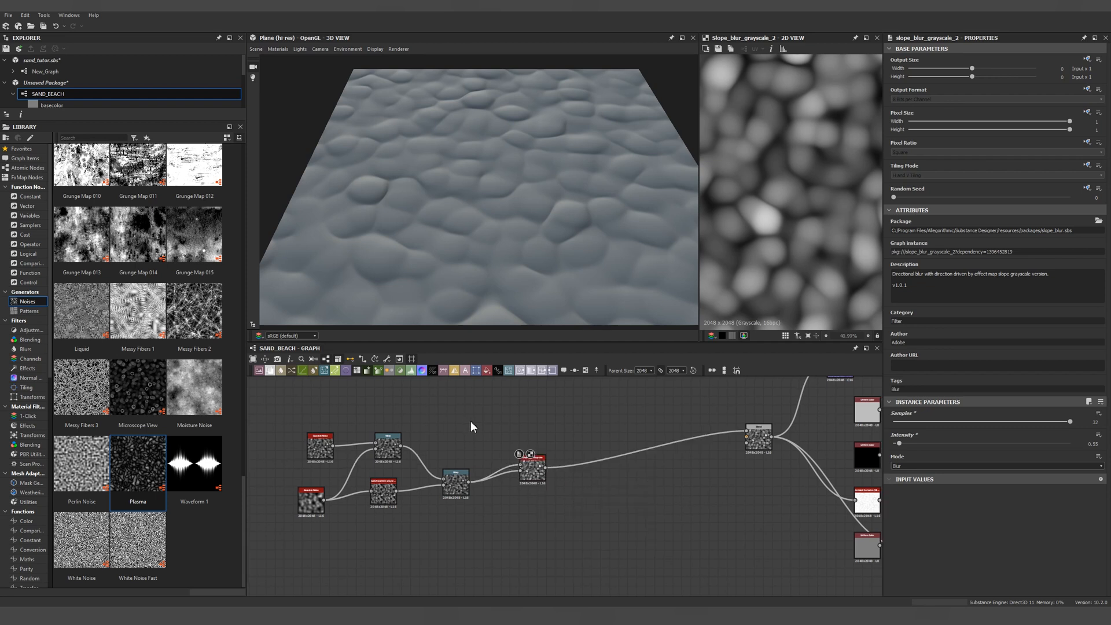
Step: Add an Invert Grayscale node that takes the second Warp's output and feeds the Slope input of Slope Blur Grayscale
{"action": "scroll", "coordinate": [492, 430], "scroll_direction": "up", "scroll_amount": 3}
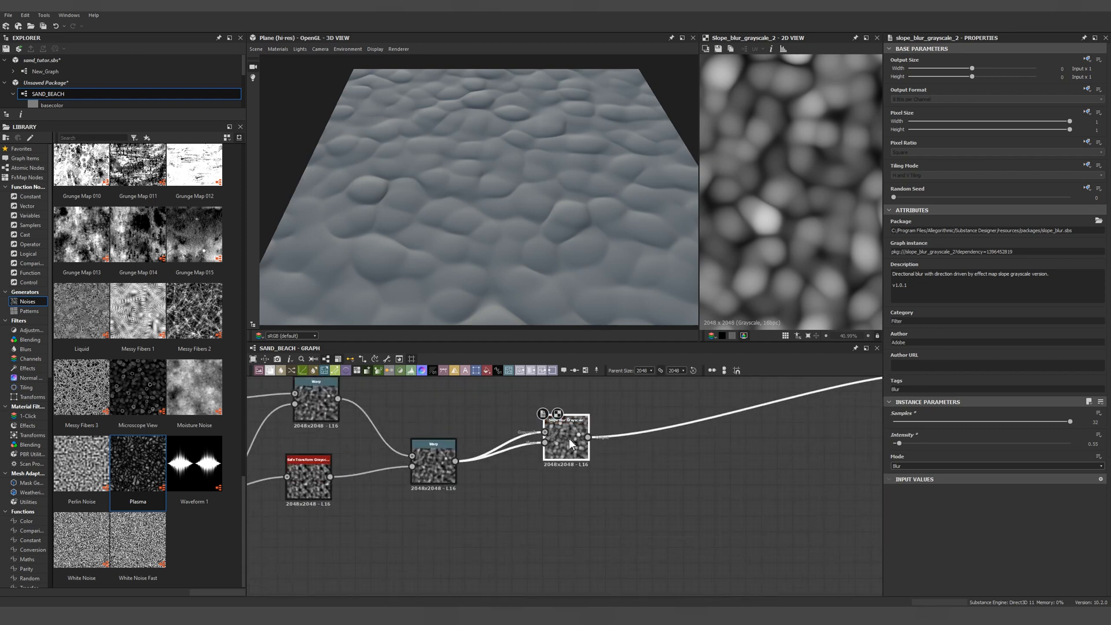
{"action": "key", "text": "space"}
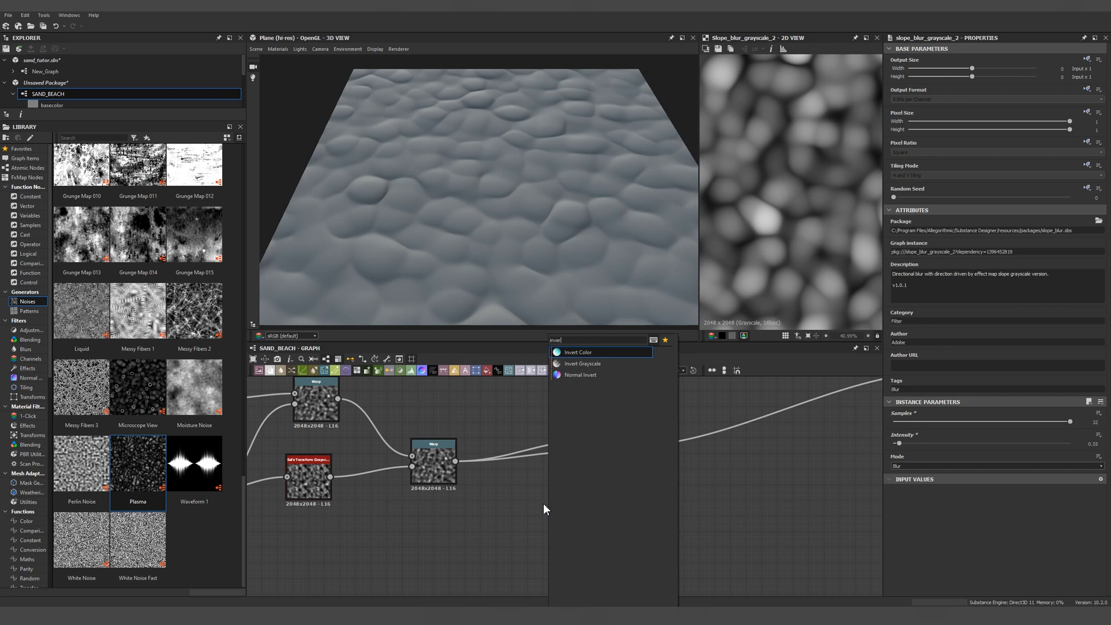
{"action": "type", "text": "invert"}
{"action": "key", "text": "Return"}
{"action": "scroll", "coordinate": [594, 458], "scroll_direction": "up", "scroll_amount": 1}
{"action": "scroll", "coordinate": [593, 454], "scroll_direction": "up", "scroll_amount": 3}
{"action": "double_click", "coordinate": [591, 448]}
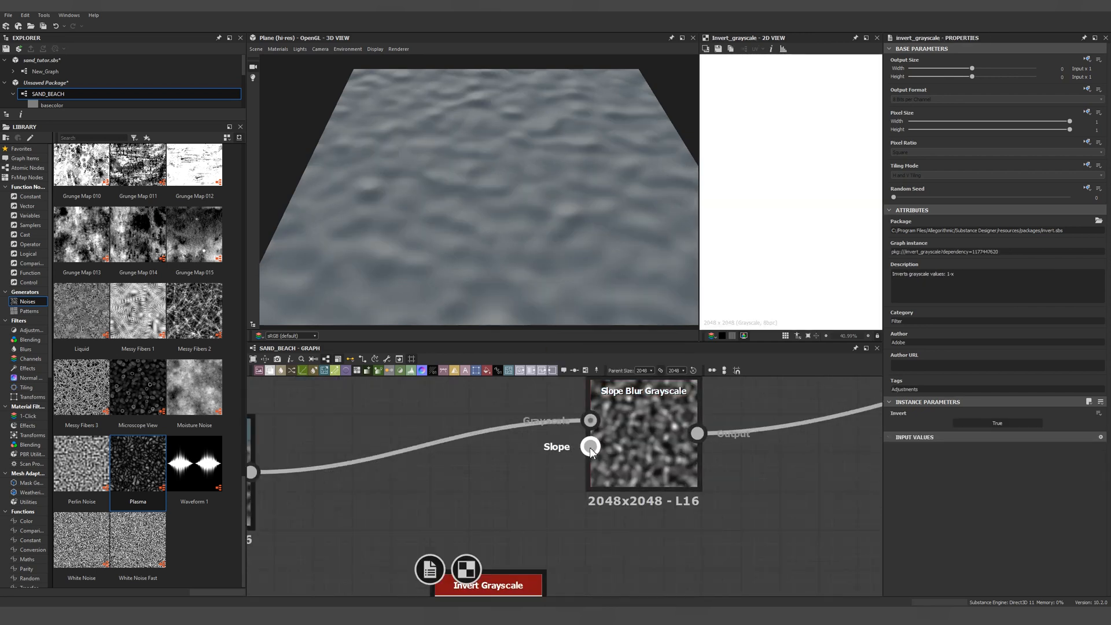
{"action": "scroll", "coordinate": [592, 452], "scroll_direction": "down", "scroll_amount": 3}
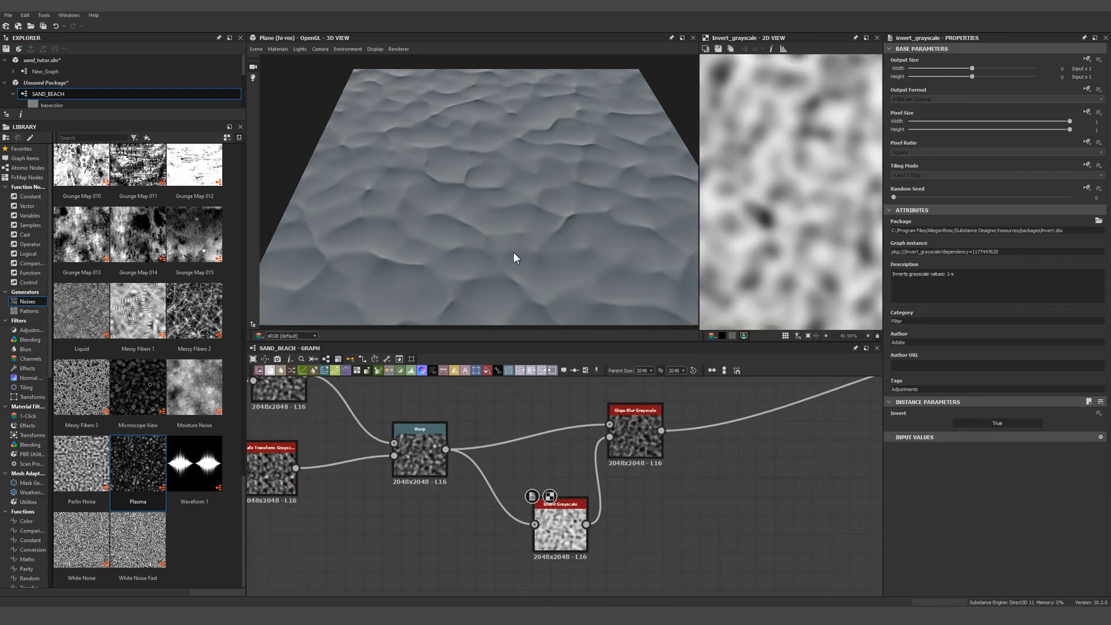
{"action": "middle_click_drag", "start_coordinate": [538, 256], "coordinate": [534, 257]}
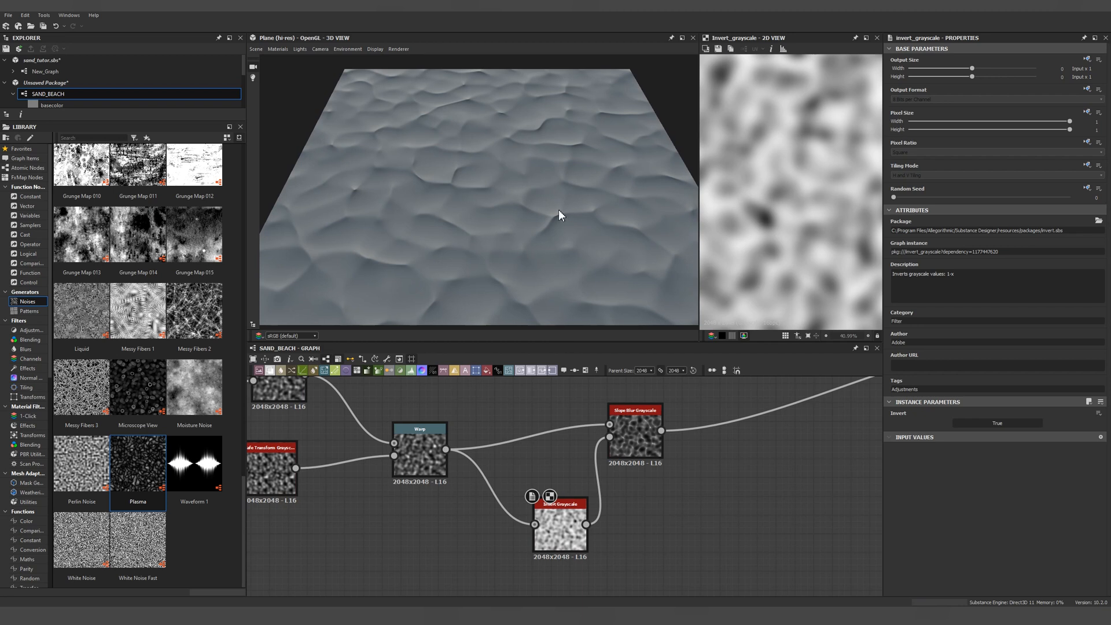
Step: Insert a Blur HQ Grayscale between Invert Grayscale and the Slope input, and lower the Slope Blur Grayscale's intensity slightly
{"action": "left_click_drag", "start_coordinate": [570, 528], "coordinate": [532, 547]}
{"action": "middle_click_drag", "start_coordinate": [555, 564], "coordinate": [497, 514]}
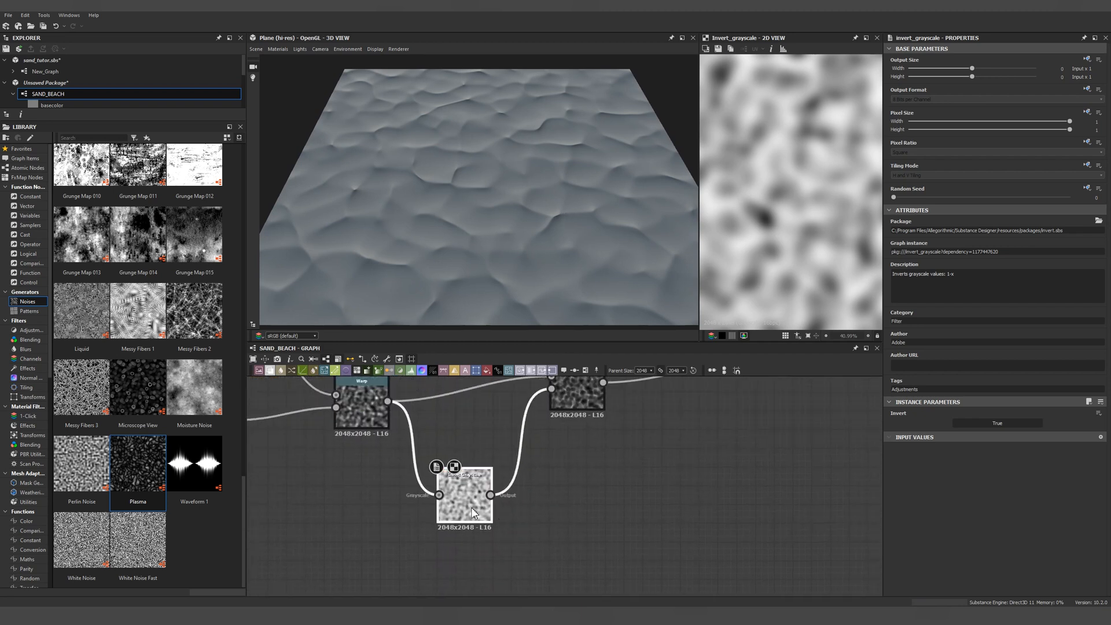
{"action": "key", "text": "space"}
{"action": "left_click", "coordinate": [557, 499]}
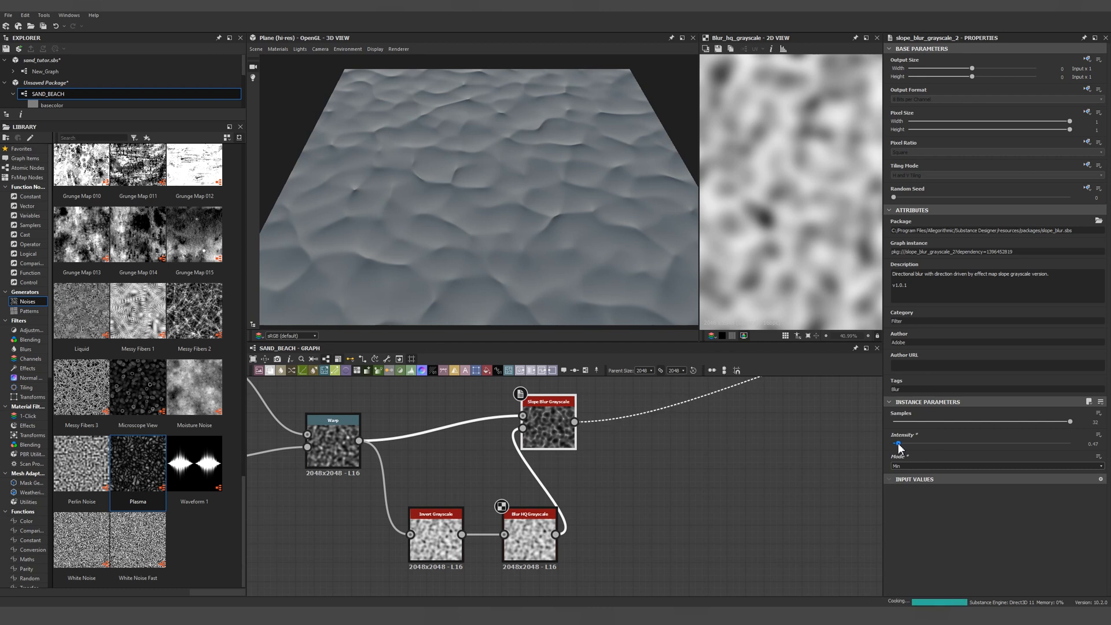
{"action": "left_click_drag", "start_coordinate": [900, 444], "coordinate": [897, 444]}
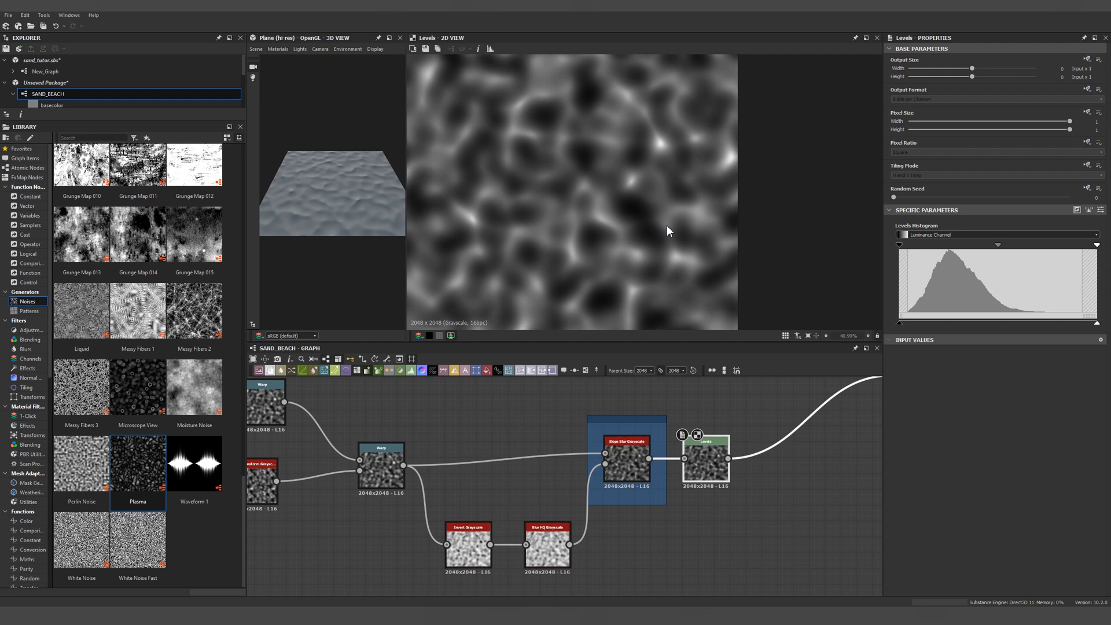
Step: Raise the output black level slightly in the Levels node that follows Slope Blur Grayscale
{"action": "left_click", "coordinate": [501, 431]}
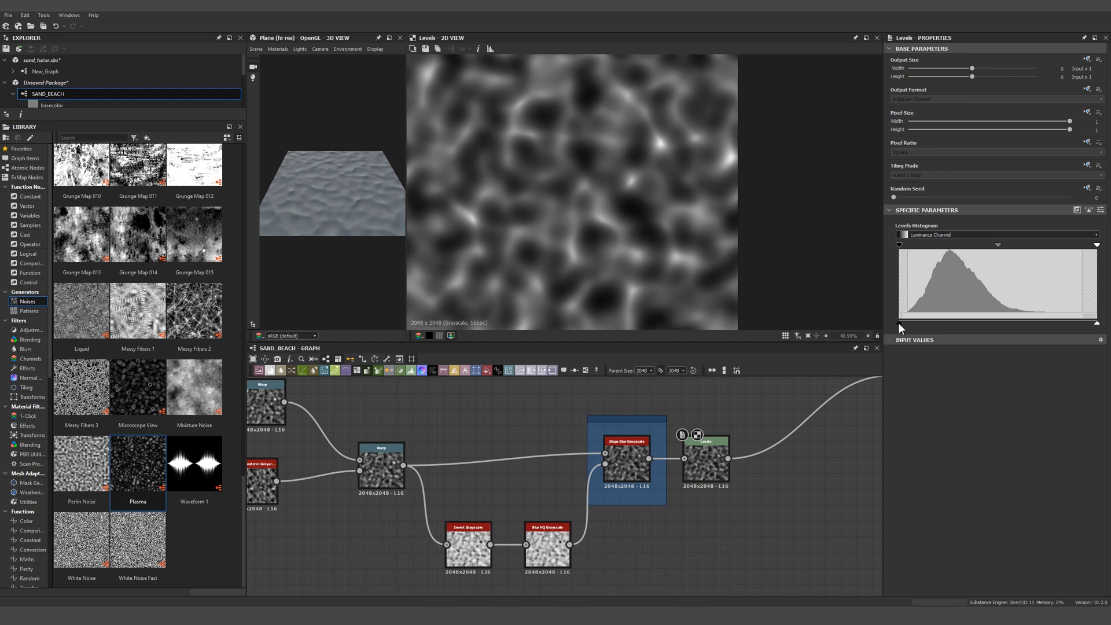
{"action": "left_click_drag", "start_coordinate": [899, 322], "coordinate": [914, 324]}
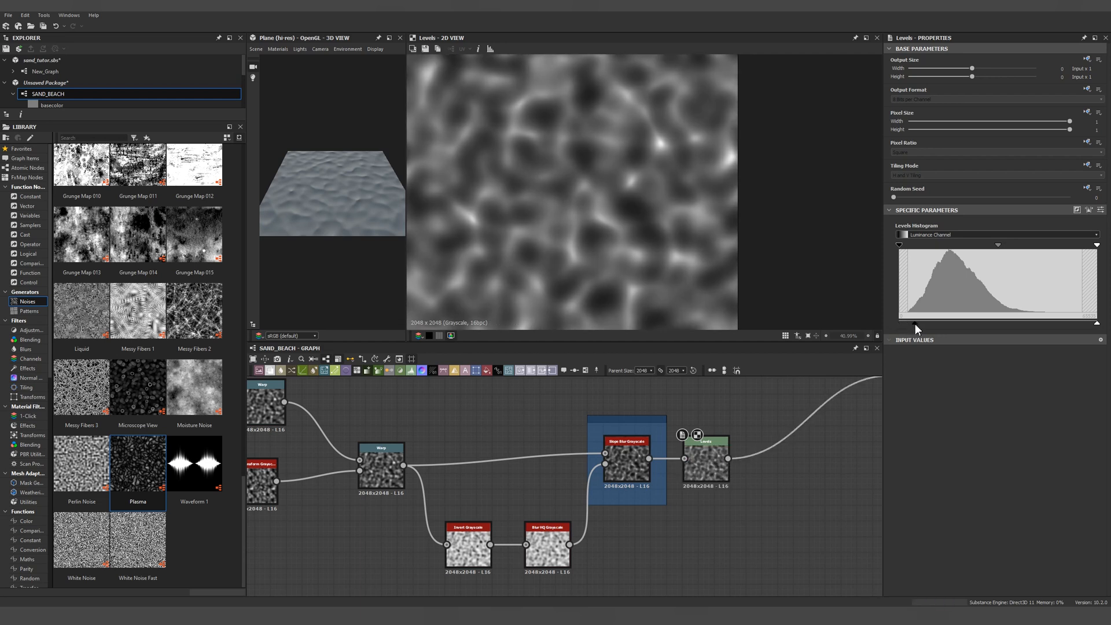
{"action": "middle_click_drag", "start_coordinate": [764, 407], "coordinate": [758, 407]}
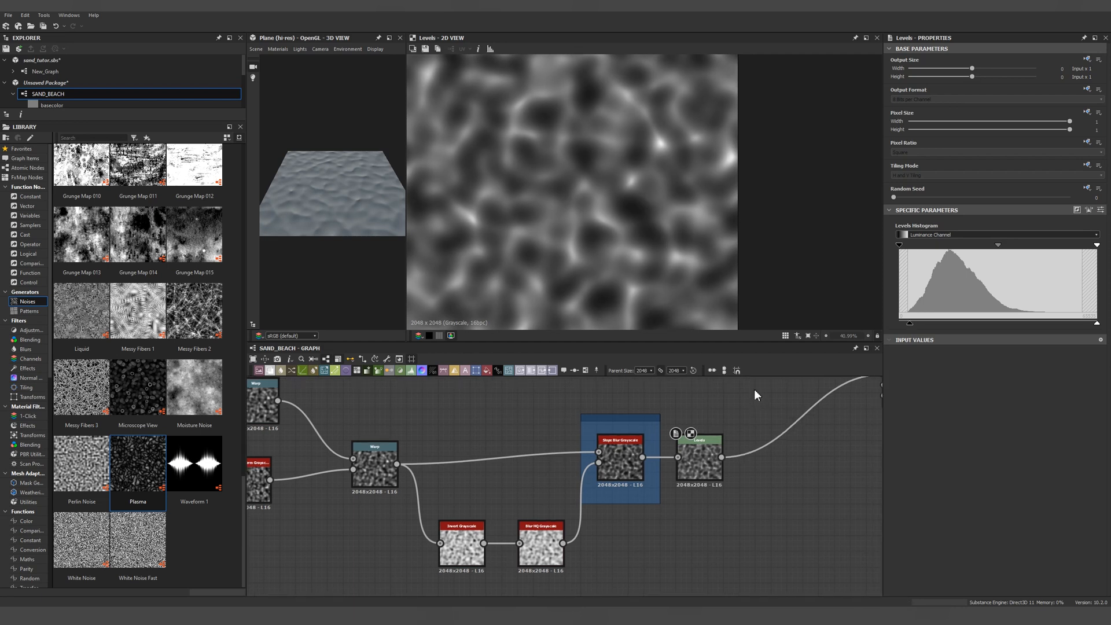
{"action": "left_click_drag", "start_coordinate": [491, 279], "coordinate": [490, 219]}
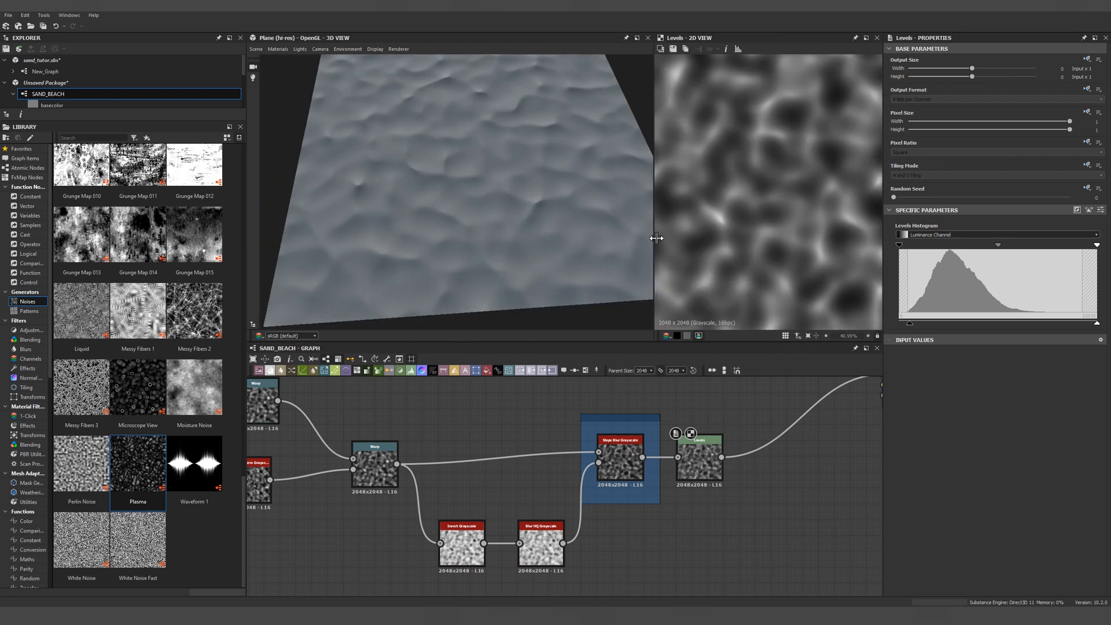
{"action": "scroll", "coordinate": [575, 226], "scroll_direction": "up", "scroll_amount": 5}
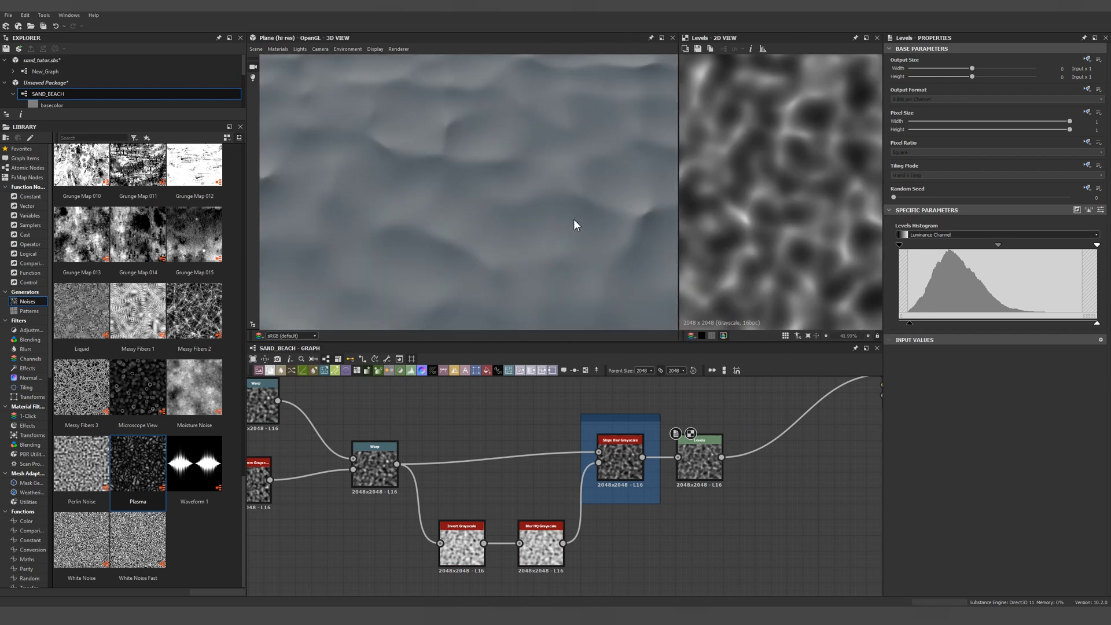
{"action": "left_click_drag", "start_coordinate": [575, 225], "coordinate": [529, 227]}
{"action": "scroll", "coordinate": [572, 209], "scroll_direction": "down", "scroll_amount": 5}
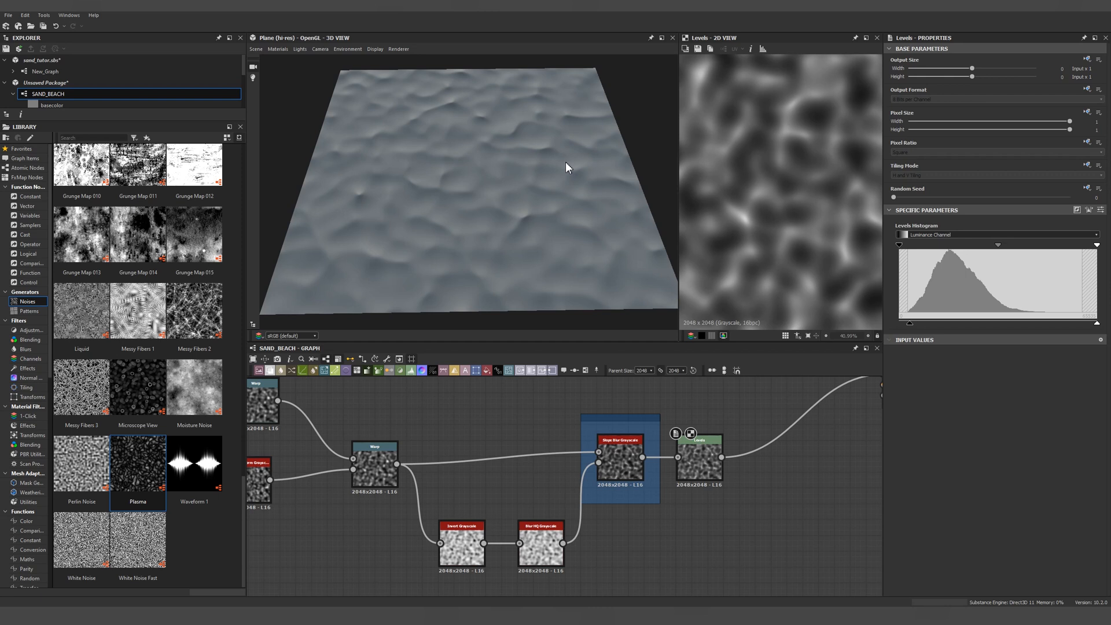
Step: Insert a Non Uniform Blur Grayscale between Levels and Blend, feed Levels into both its inputs, and adjust its intensity
{"action": "middle_click_drag", "start_coordinate": [738, 466], "coordinate": [601, 477]}
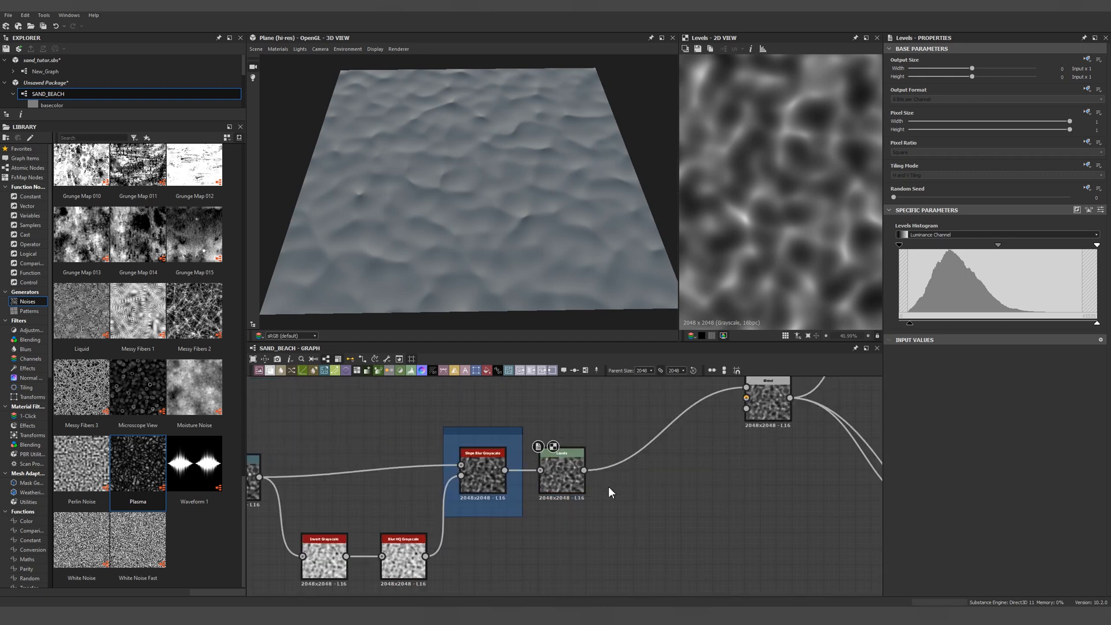
{"action": "scroll", "coordinate": [608, 486], "scroll_direction": "up", "scroll_amount": 1}
{"action": "key", "text": "n"}
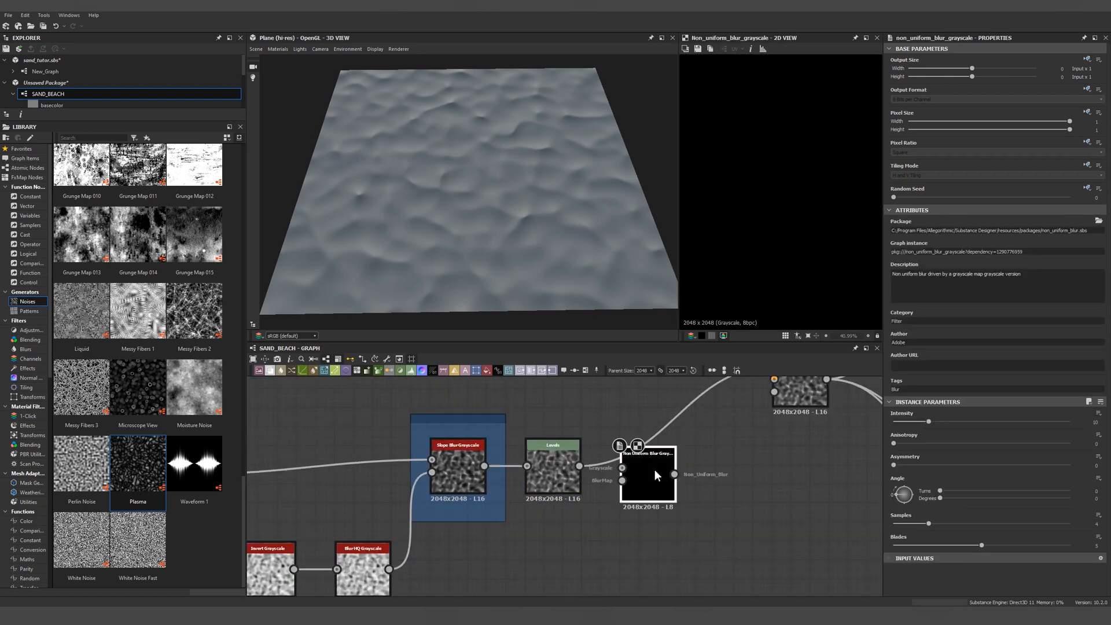
{"action": "middle_click_drag", "start_coordinate": [654, 469], "coordinate": [611, 458]}
{"action": "left_click_drag", "start_coordinate": [609, 459], "coordinate": [646, 441]}
{"action": "mouse_move", "coordinate": [537, 452]}
{"action": "left_mouse_down"}
{"action": "mouse_move", "coordinate": [618, 436]}
{"action": "mouse_move", "coordinate": [570, 464]}
{"action": "mouse_move", "coordinate": [540, 457]}
{"action": "left_mouse_up"}
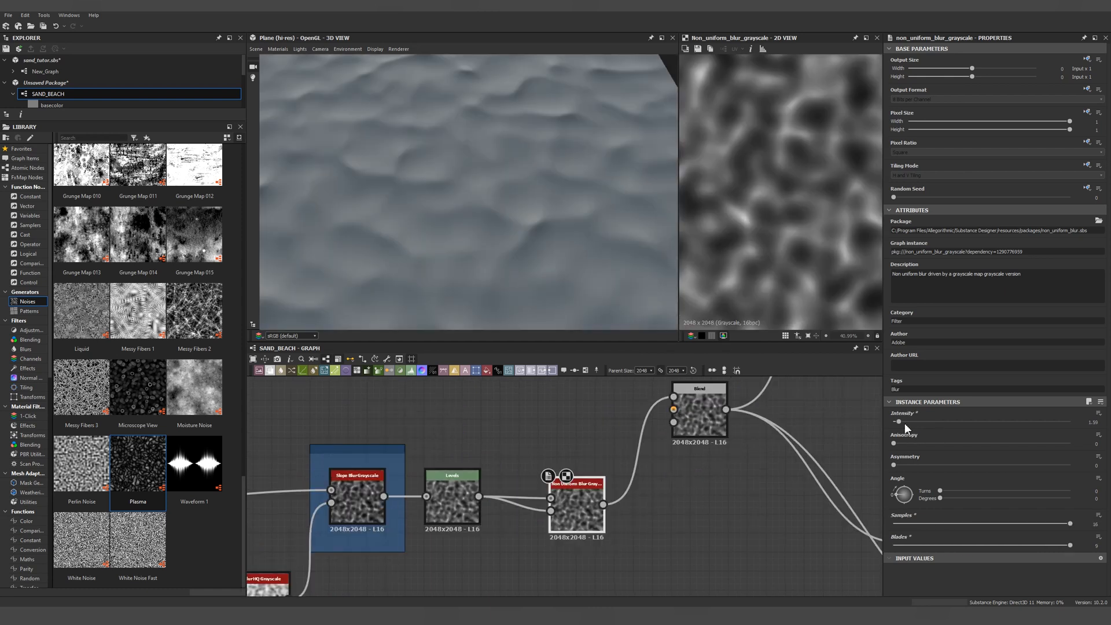
{"action": "left_click_drag", "start_coordinate": [905, 424], "coordinate": [889, 423]}
{"action": "left_click_drag", "start_coordinate": [890, 424], "coordinate": [913, 428]}
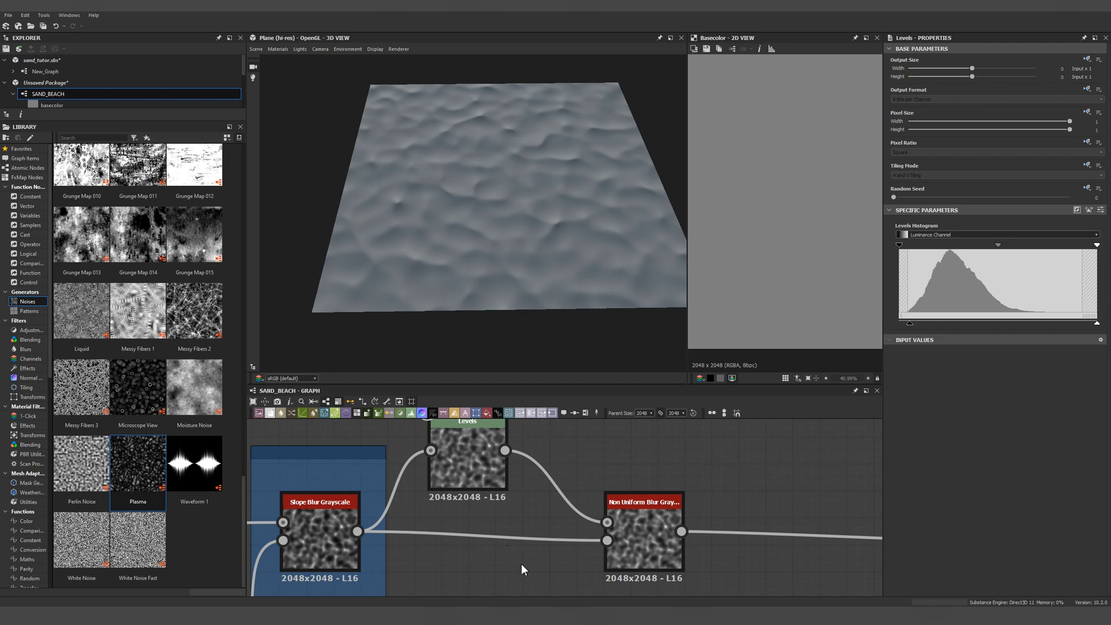
Step: Duplicate the Non Uniform Blur Grayscale node with its input links and delete the copy
{"action": "key", "text": "f"}
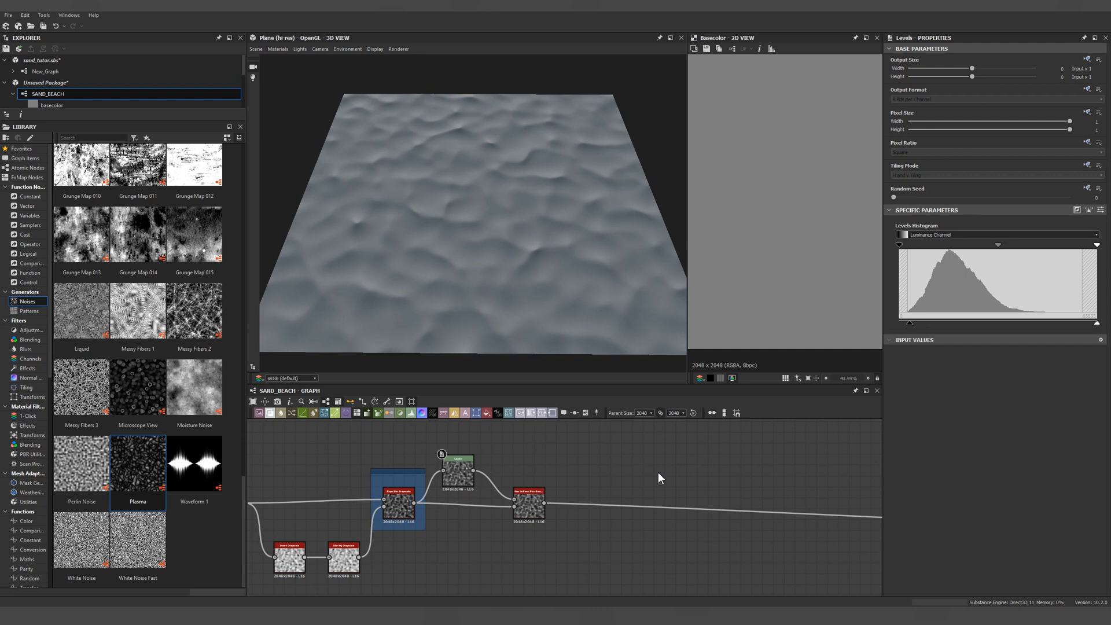
{"action": "scroll", "coordinate": [550, 524], "scroll_direction": "up", "scroll_amount": 1}
{"action": "left_click", "coordinate": [533, 507]}
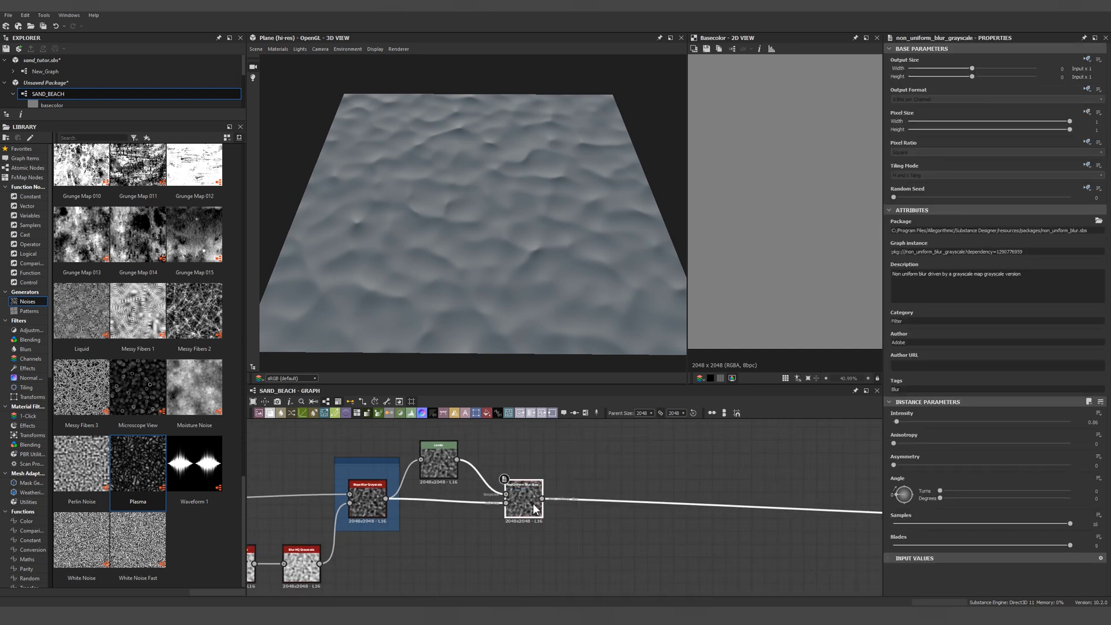
{"action": "key", "text": "ctrl+d"}
{"action": "left_click", "coordinate": [613, 507]}
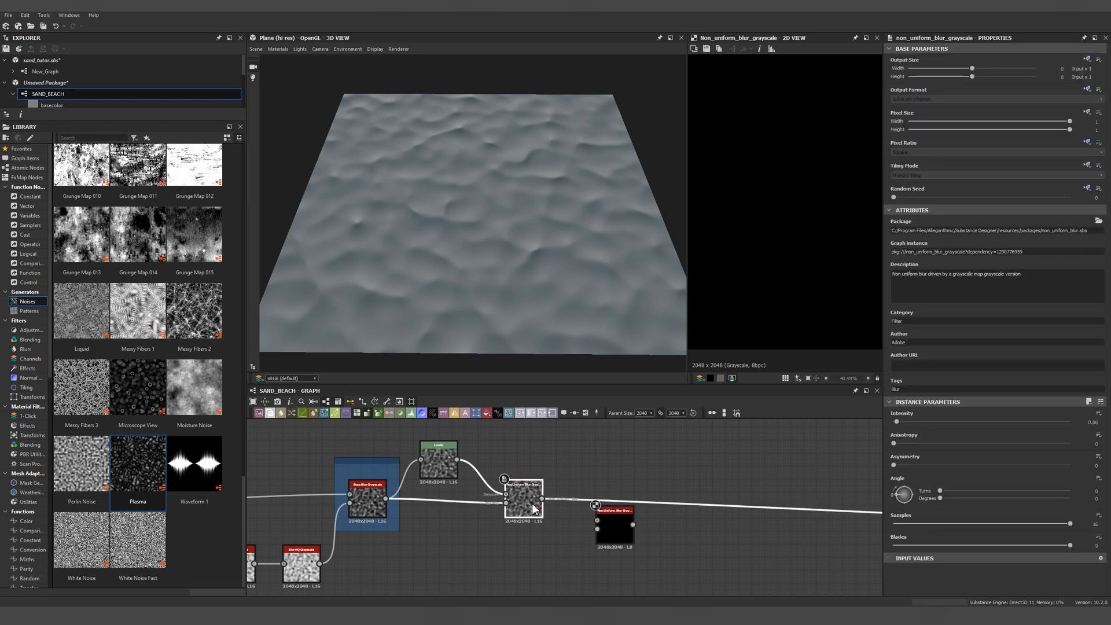
{"action": "left_click_drag", "start_coordinate": [613, 524], "coordinate": [587, 487]}
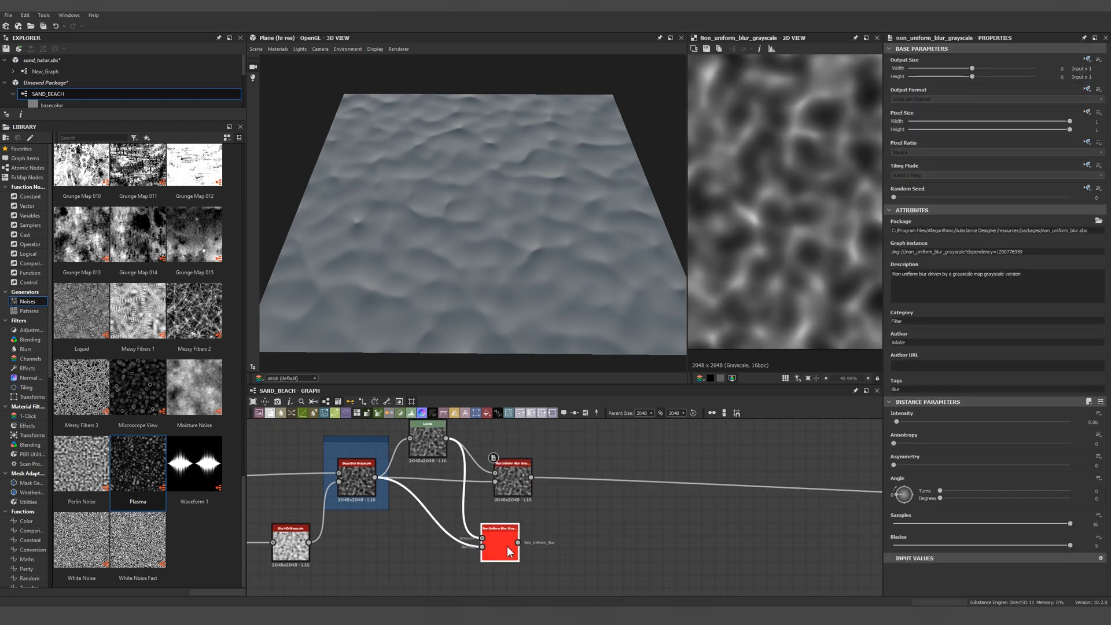
{"action": "key", "text": "Delete"}
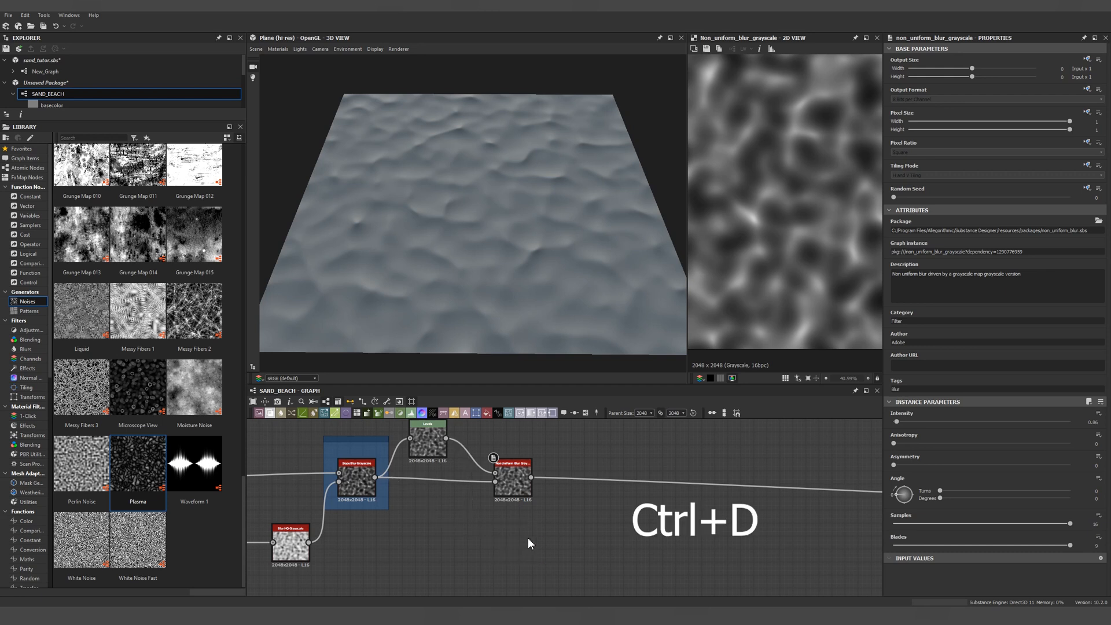
Step: Duplicate the Non Uniform Blur Grayscale node and feed the original's output into the copy's grayscale input
{"action": "left_click", "coordinate": [523, 478]}
{"action": "key", "text": "ctrl+d"}
{"action": "left_click_drag", "start_coordinate": [556, 511], "coordinate": [525, 535]}
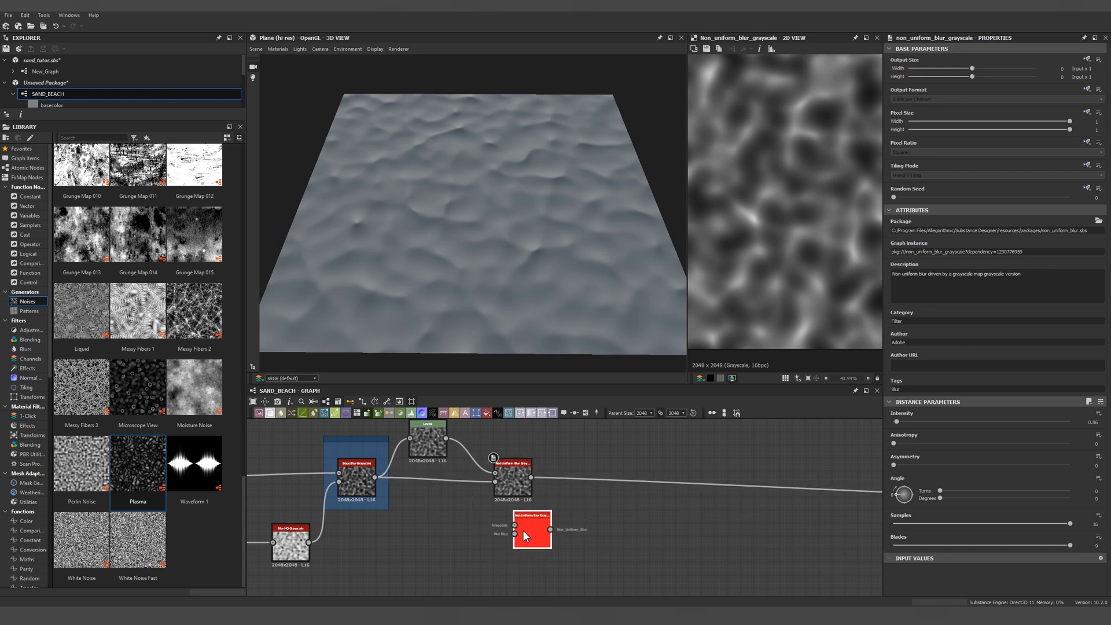
{"action": "key", "text": "ctrl+shift+d"}
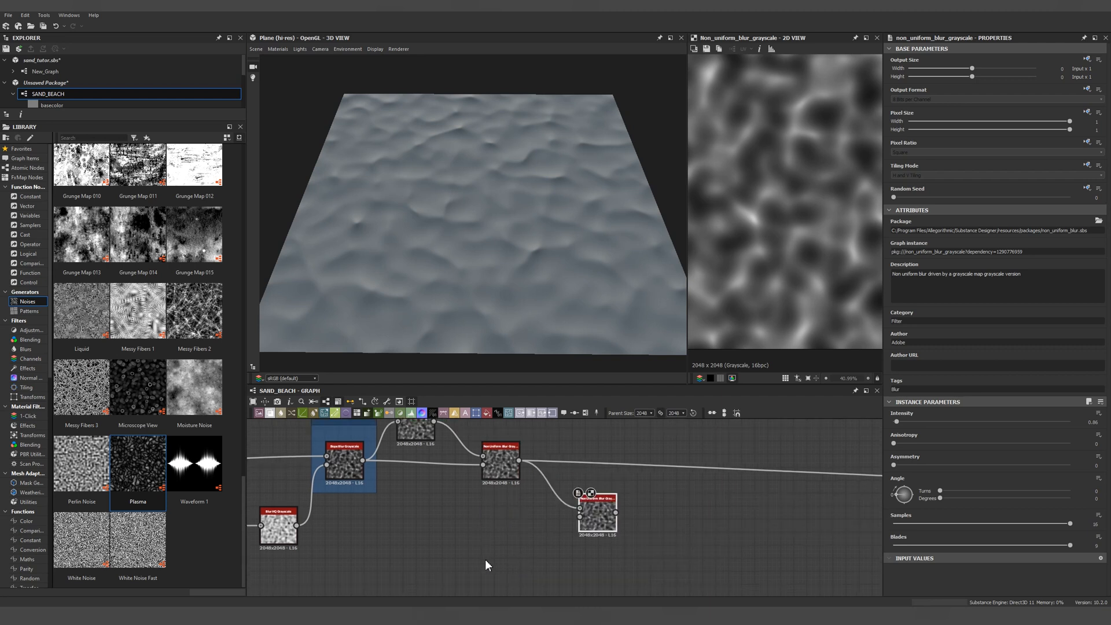
{"action": "middle_click_drag", "start_coordinate": [485, 542], "coordinate": [479, 527]}
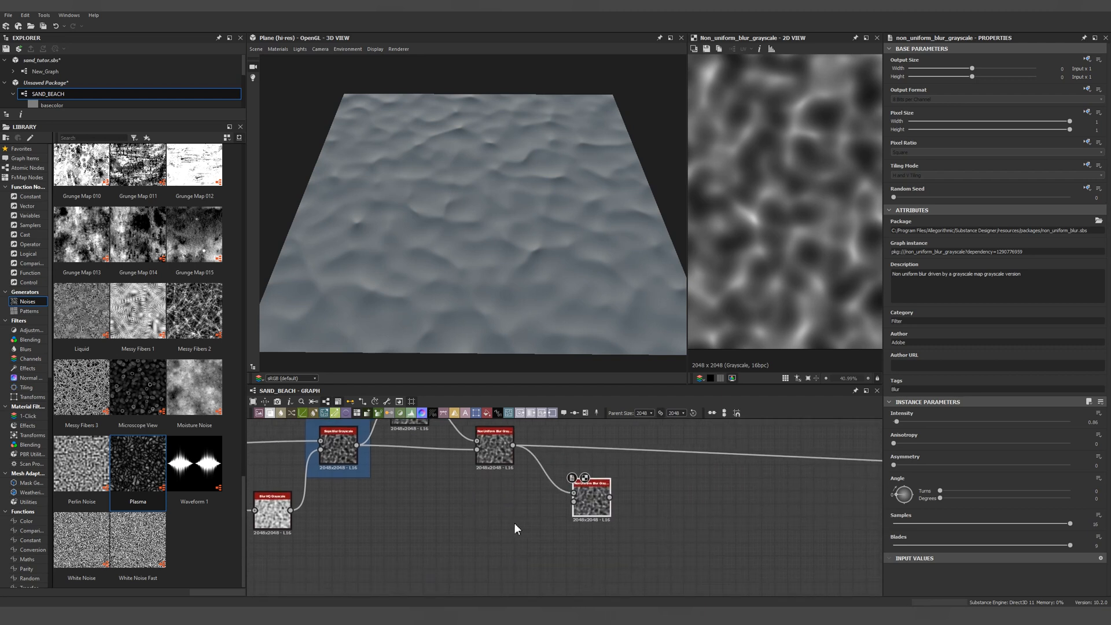
Step: Add a Moisture Noise node below the blur nodes and set its scale to 3
{"action": "left_click", "coordinate": [513, 523]}
{"action": "left_click_drag", "start_coordinate": [187, 386], "coordinate": [421, 525]}
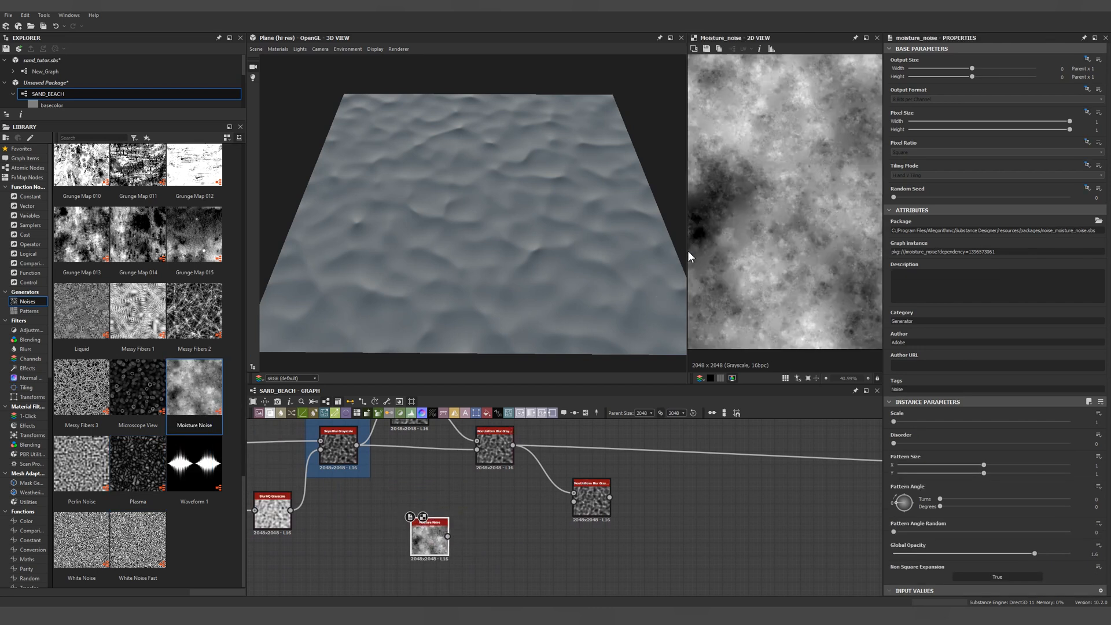
{"action": "left_click_drag", "start_coordinate": [687, 251], "coordinate": [583, 254]}
{"action": "scroll", "coordinate": [726, 268], "scroll_direction": "down", "scroll_amount": 2}
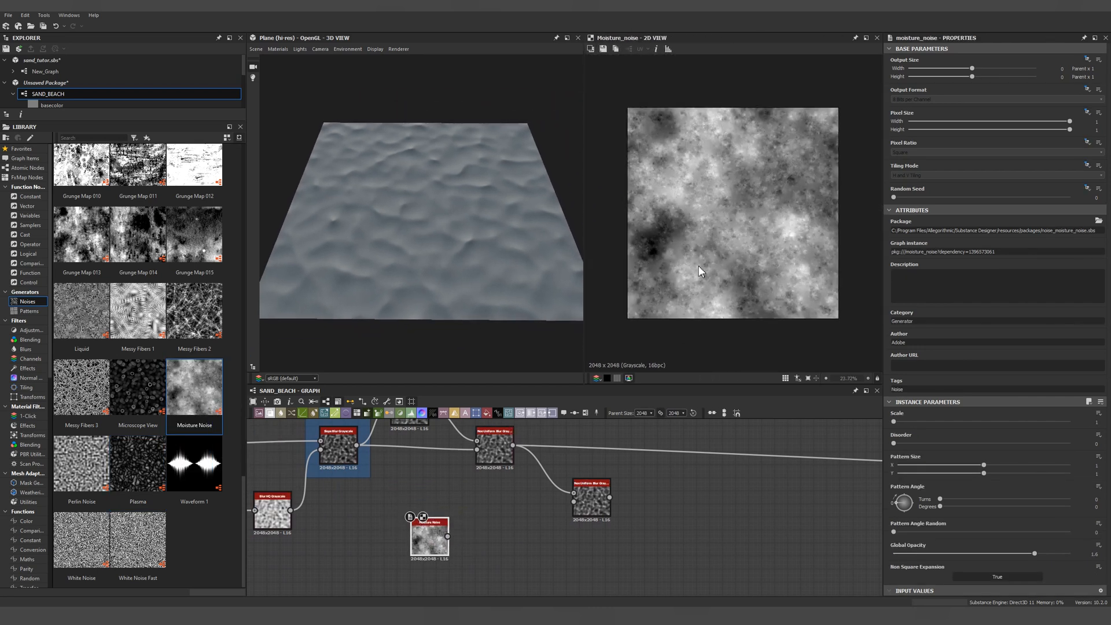
{"action": "left_click_drag", "start_coordinate": [901, 420], "coordinate": [944, 421]}
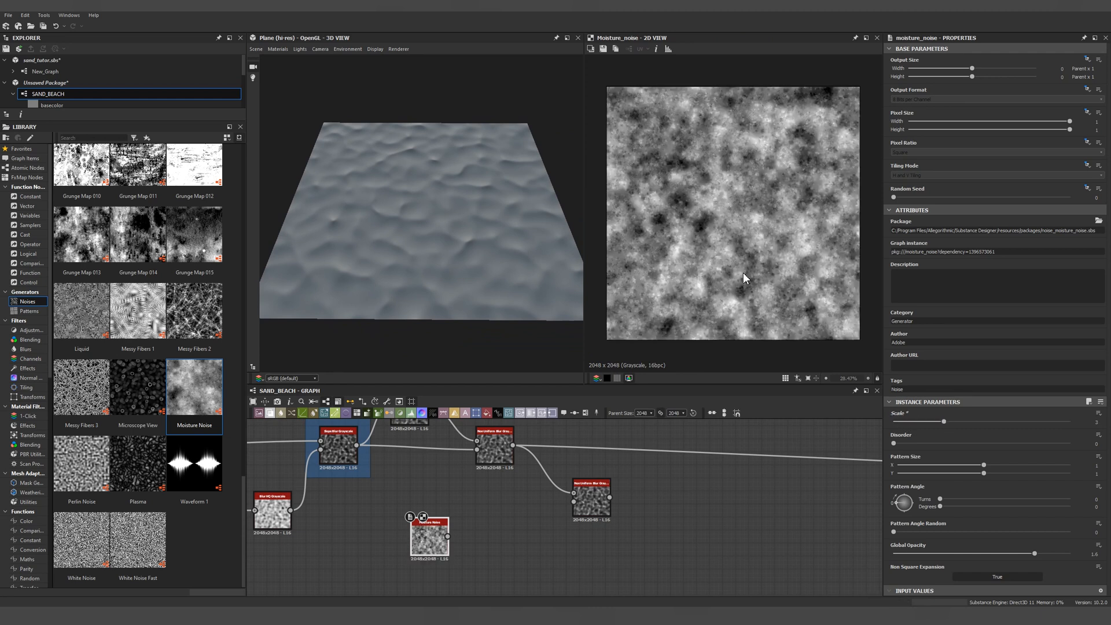
Step: Preview Moisture Noise as a repeating tile and set its random seed to 4
{"action": "scroll", "coordinate": [742, 271], "scroll_direction": "down", "scroll_amount": 2}
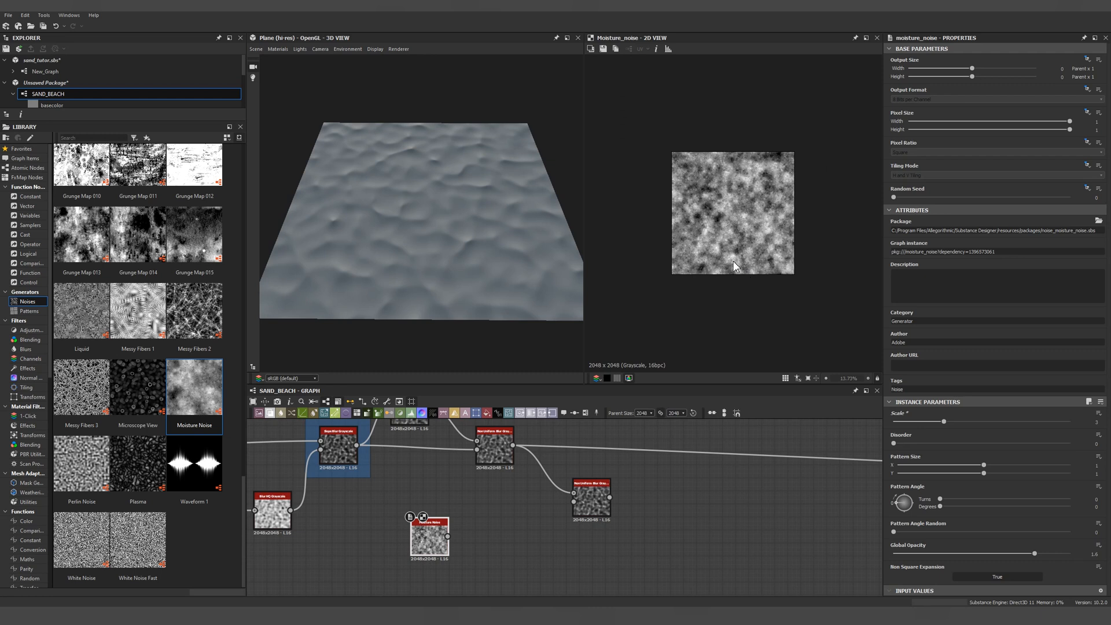
{"action": "key", "text": "t"}
{"action": "scroll", "coordinate": [744, 283], "scroll_direction": "down", "scroll_amount": 4}
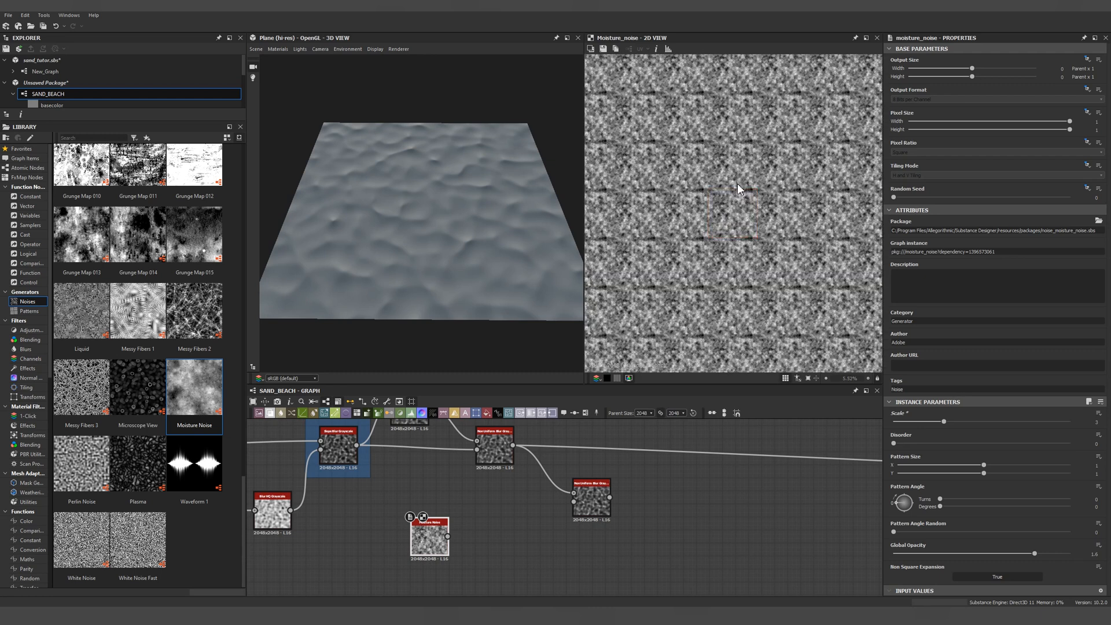
{"action": "scroll", "coordinate": [827, 217], "scroll_direction": "up", "scroll_amount": 1}
{"action": "left_click_drag", "start_coordinate": [895, 199], "coordinate": [963, 197]}
{"action": "double_click", "coordinate": [1096, 197]}
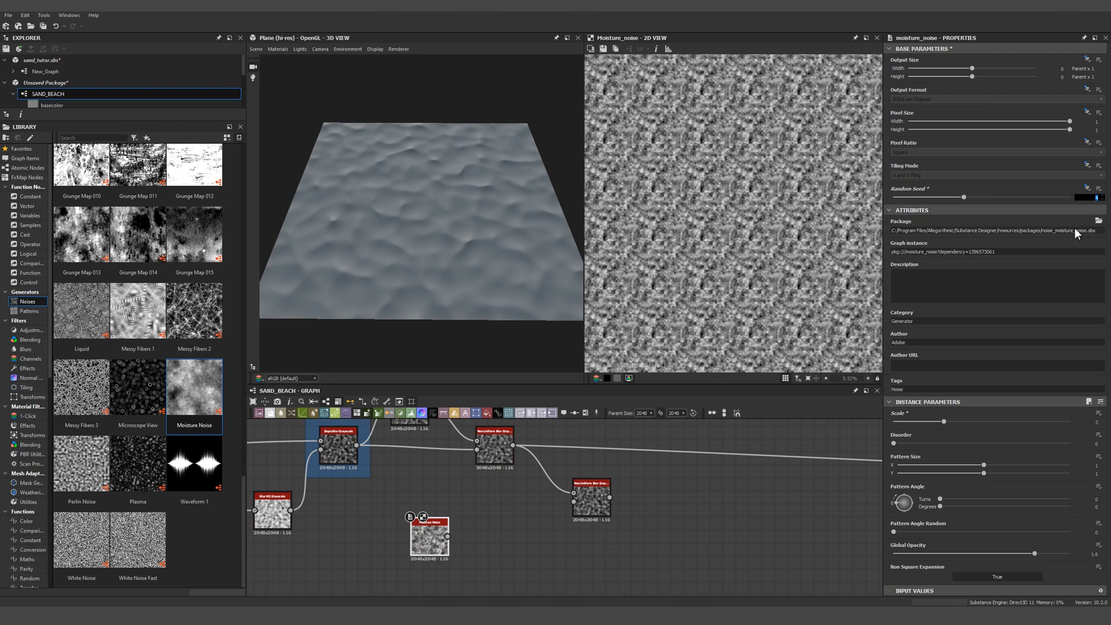
{"action": "type", "text": "0"}
{"action": "key", "text": "Return"}
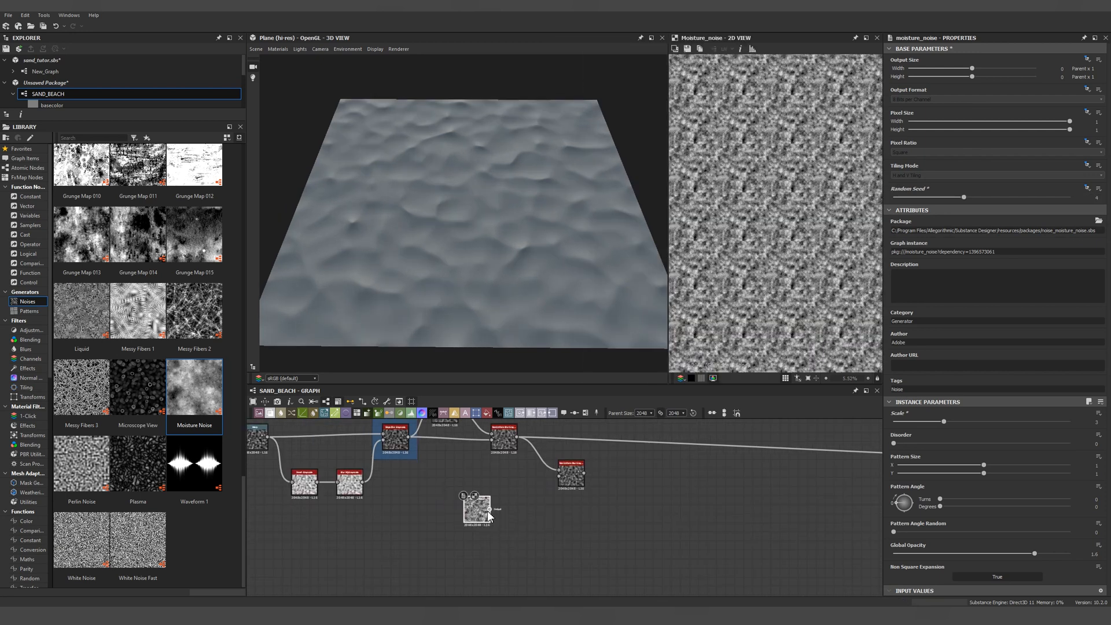
Step: Connect the Moisture Noise output to the second input of the duplicated Non Uniform Blur Grayscale node
{"action": "left_click_drag", "start_coordinate": [489, 510], "coordinate": [570, 475]}
{"action": "scroll", "coordinate": [560, 498], "scroll_direction": "up", "scroll_amount": 4}
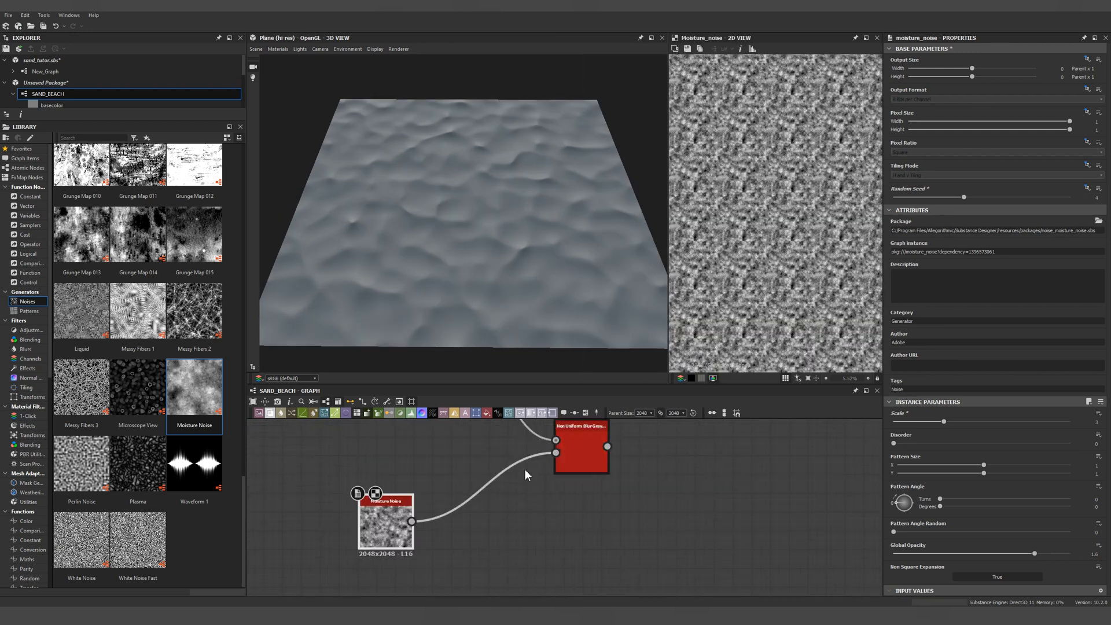
{"action": "scroll", "coordinate": [554, 471], "scroll_direction": "down", "scroll_amount": 3}
Step: Feed the first Non Uniform Blur into the duplicate, transfer its downstream link to the duplicate's output and set the duplicate's intensity to about 6.13
{"action": "double_click", "coordinate": [560, 468]}
{"action": "middle_click_drag", "start_coordinate": [559, 470], "coordinate": [518, 517]}
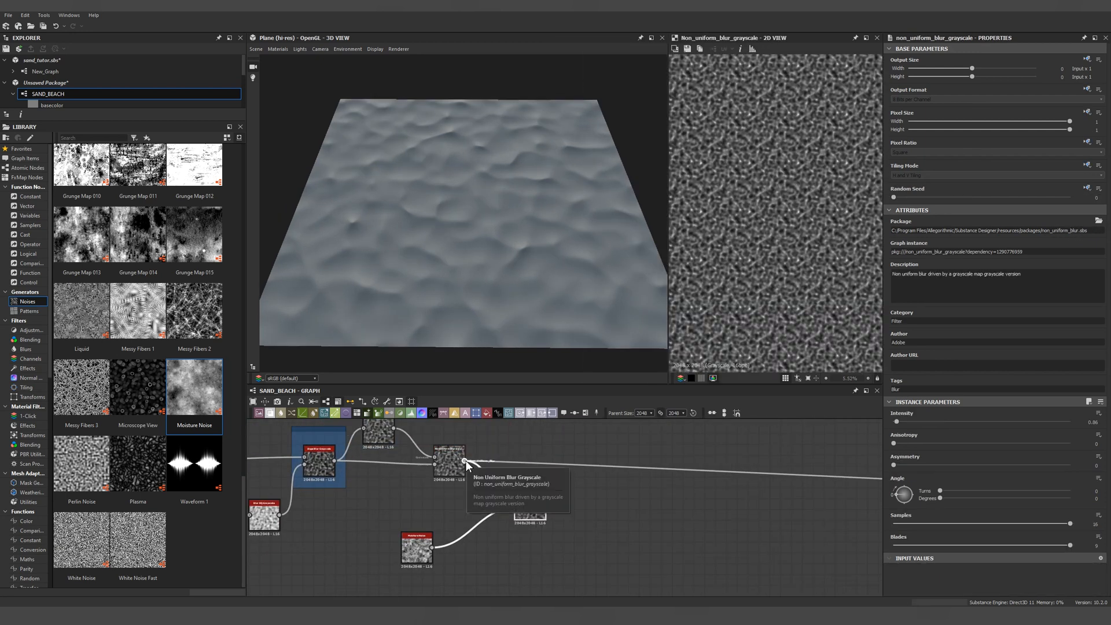
{"action": "left_click_drag", "start_coordinate": [466, 460], "coordinate": [515, 499]}
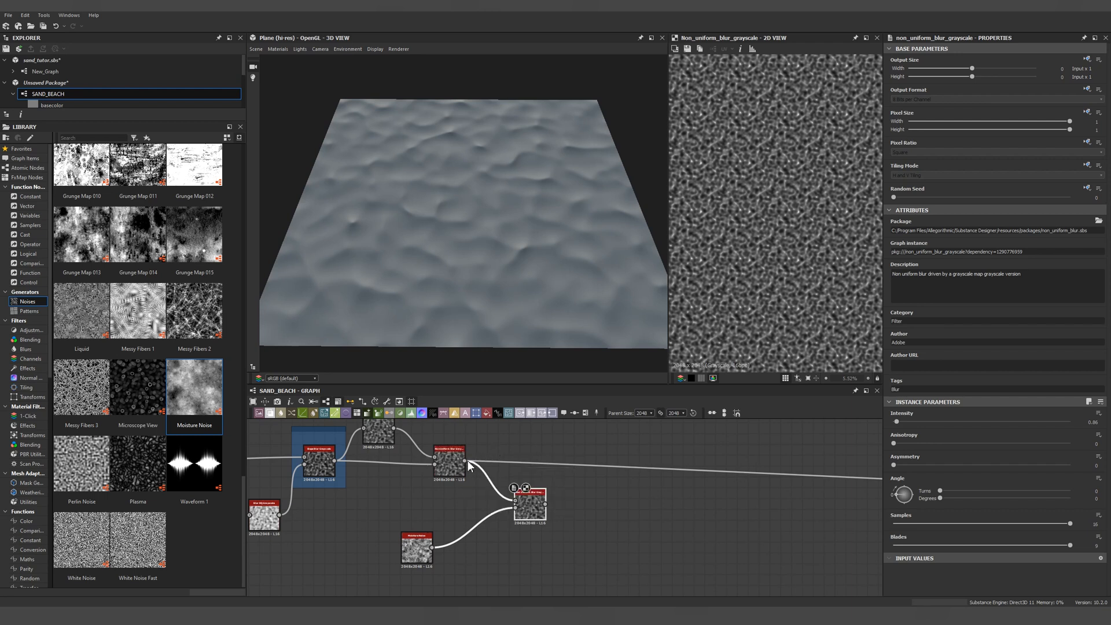
{"action": "left_click_drag", "start_coordinate": [465, 460], "coordinate": [547, 502], "text": "shift"}
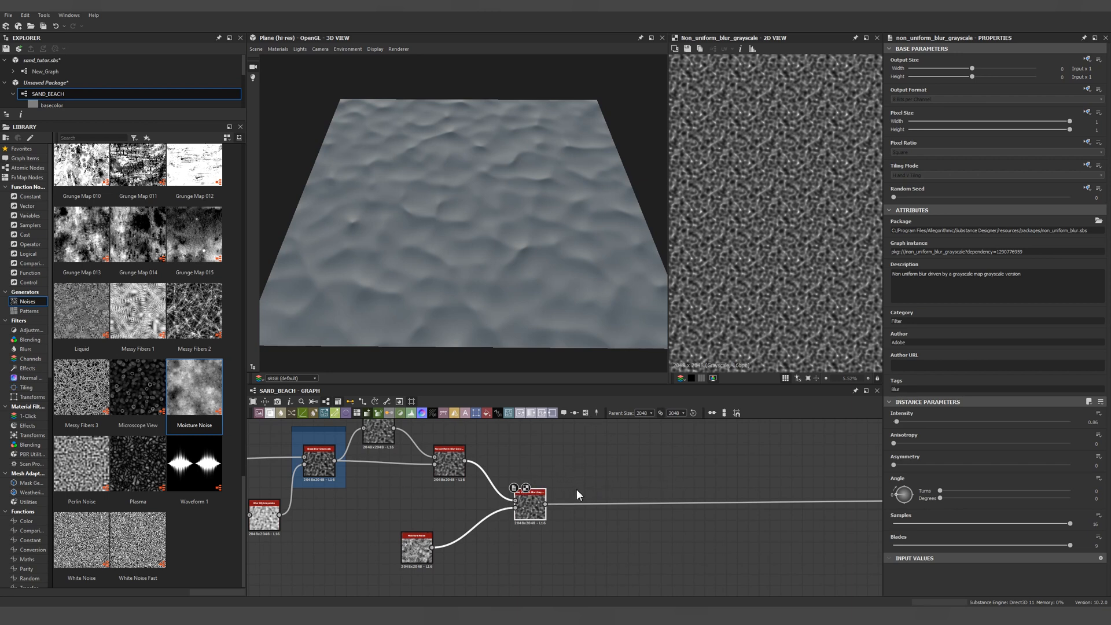
{"action": "left_click_drag", "start_coordinate": [900, 423], "coordinate": [915, 423]}
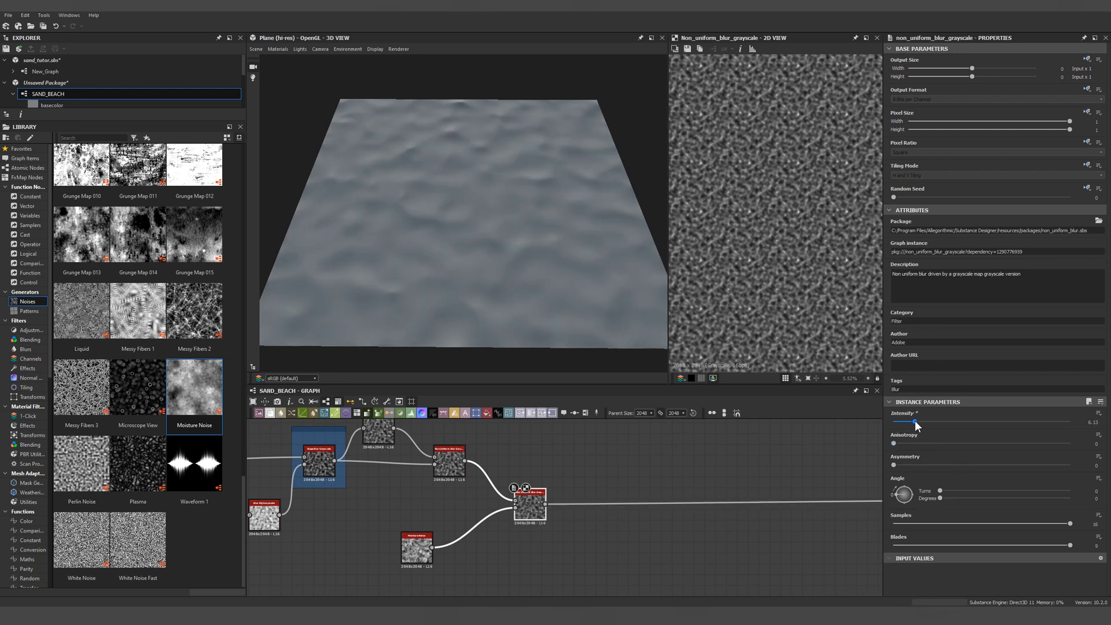
Step: Insert a Levels node between Moisture Noise and the second Non Uniform Blur Grayscale, and set that blur's intensity to 2
{"action": "middle_click_drag", "start_coordinate": [422, 543], "coordinate": [449, 488]}
{"action": "left_click_drag", "start_coordinate": [449, 488], "coordinate": [411, 493]}
{"action": "key", "text": "space"}
{"action": "key", "text": "Return"}
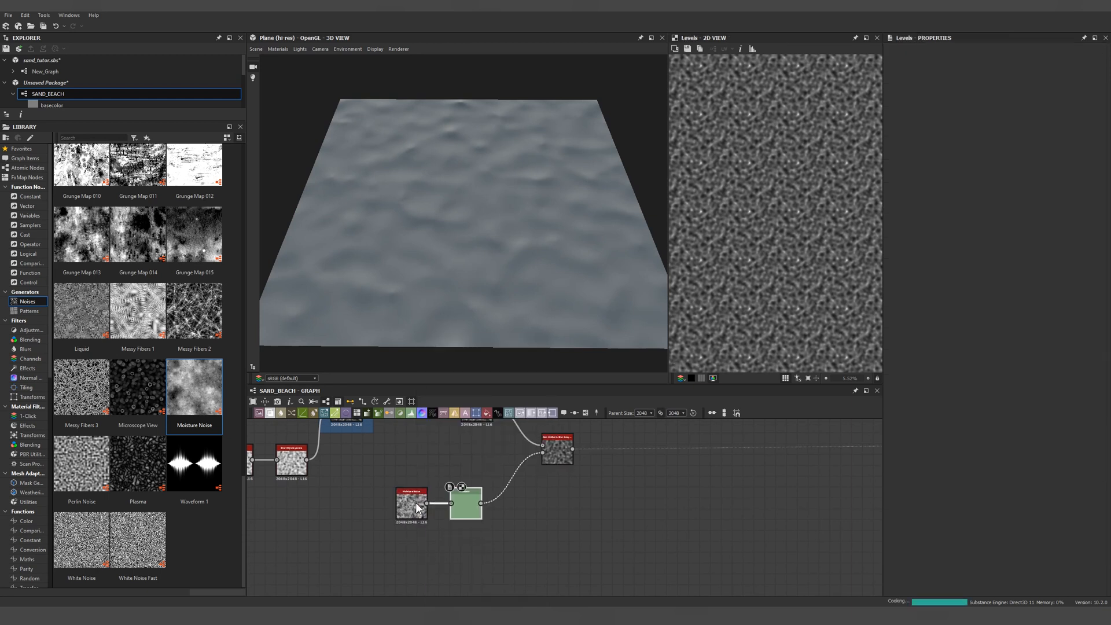
{"action": "left_click", "coordinate": [559, 450]}
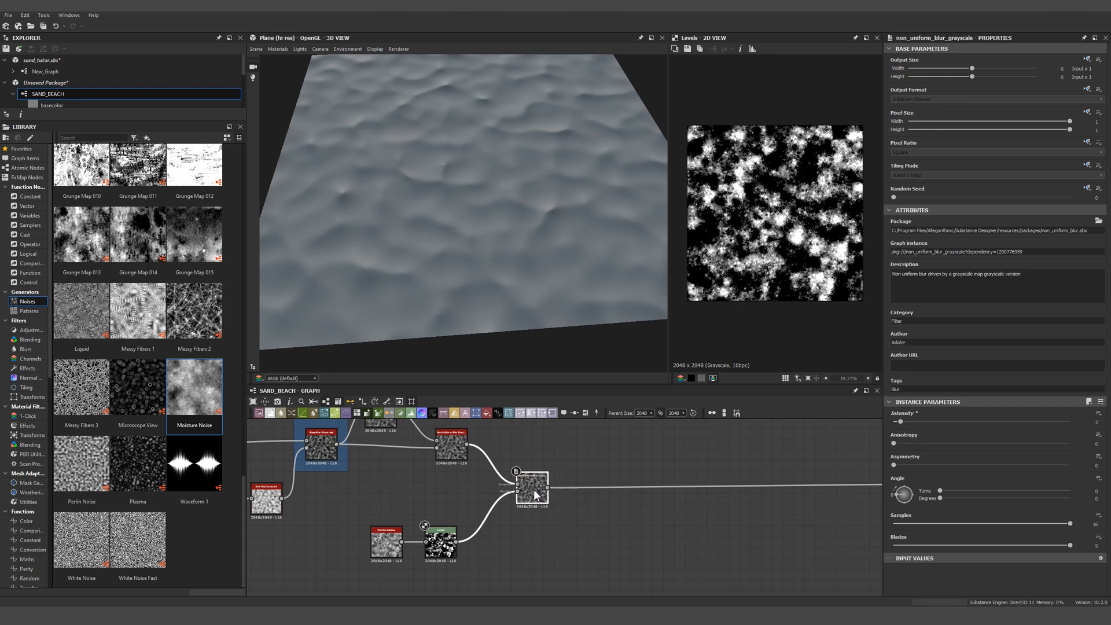
Step: Duplicate the second Non Uniform Blur Grayscale node and feed the original's output into the copy
{"action": "key", "text": "ctrl+d"}
{"action": "left_click_drag", "start_coordinate": [567, 509], "coordinate": [609, 520]}
{"action": "left_click_drag", "start_coordinate": [547, 488], "coordinate": [594, 516]}
Step: Duplicate the Moisture Noise and Levels pair, set the copied noise's scale to 8 and wire the pair into the third blur
{"action": "middle_click_drag", "start_coordinate": [415, 572], "coordinate": [417, 499]}
{"action": "key", "text": "ctrl+d"}
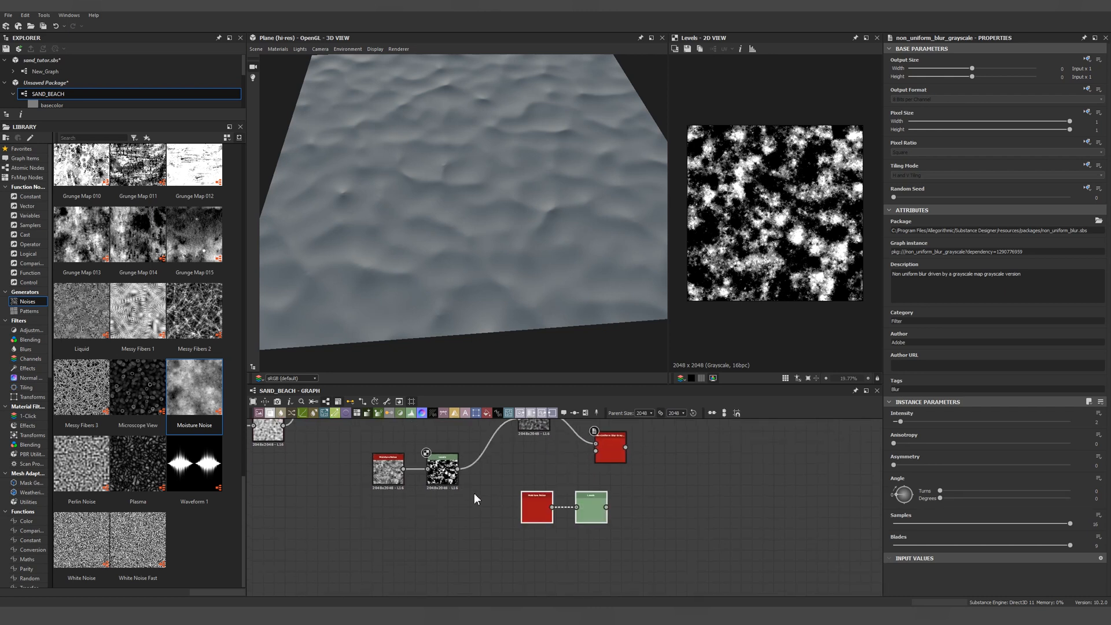
{"action": "left_click_drag", "start_coordinate": [537, 512], "coordinate": [485, 528]}
{"action": "double_click", "coordinate": [486, 523]}
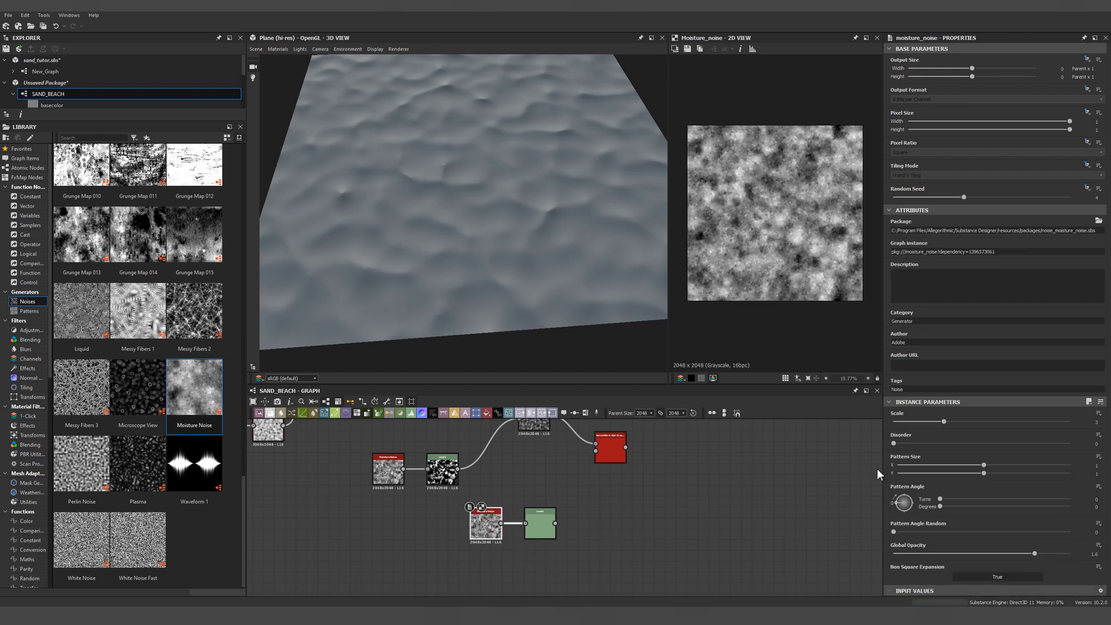
{"action": "left_click_drag", "start_coordinate": [969, 424], "coordinate": [992, 423]}
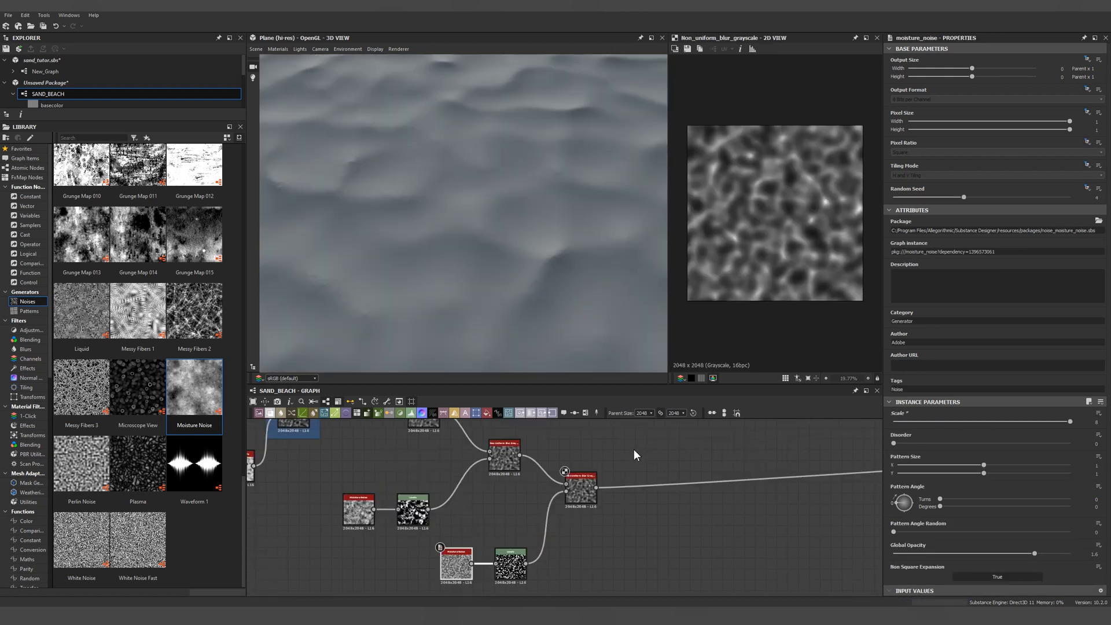
{"action": "middle_click_drag", "start_coordinate": [633, 452], "coordinate": [643, 487]}
{"action": "scroll", "coordinate": [633, 517], "scroll_direction": "down", "scroll_amount": 2}
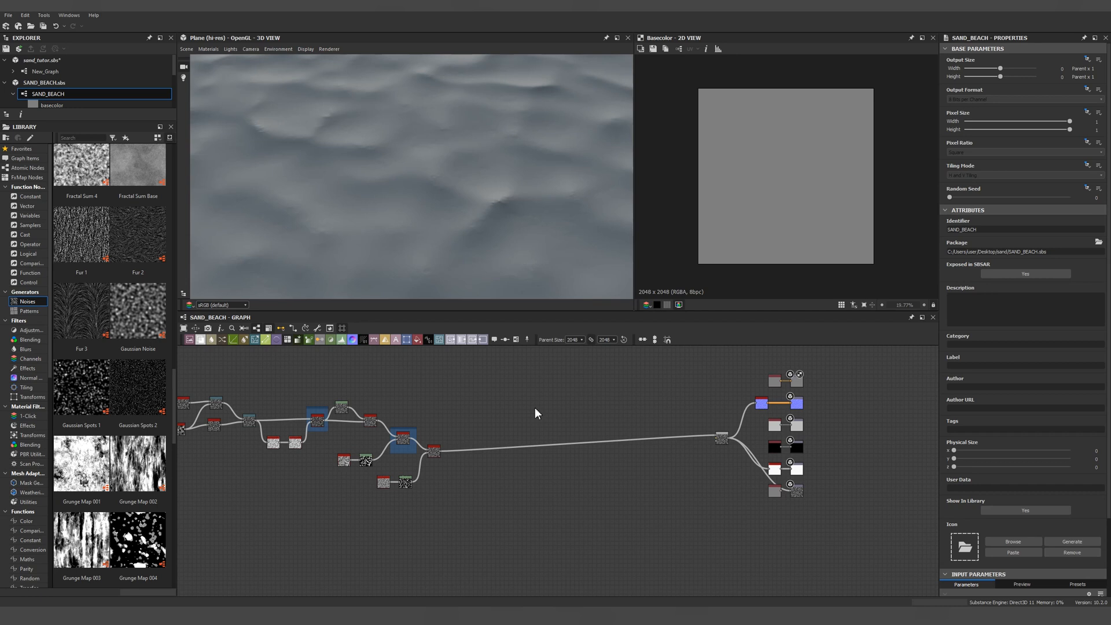
Step: Add a new Moisture Noise node and a BnW Spots 2 node above the blur chain
{"action": "key", "text": "space"}
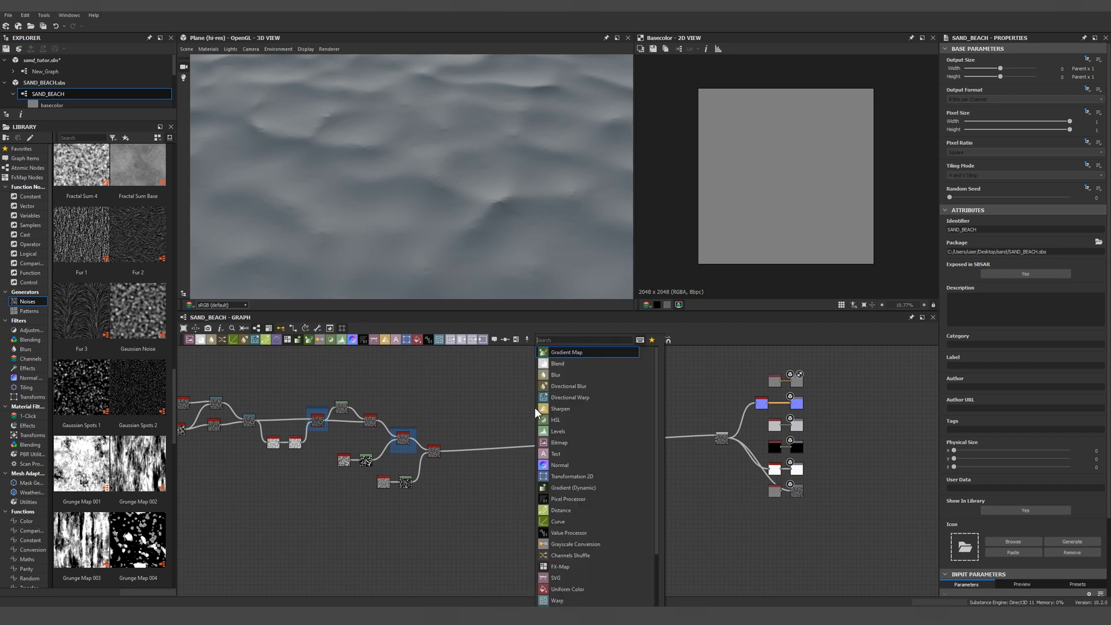
{"action": "type", "text": "moisture"}
{"action": "key", "text": "Return"}
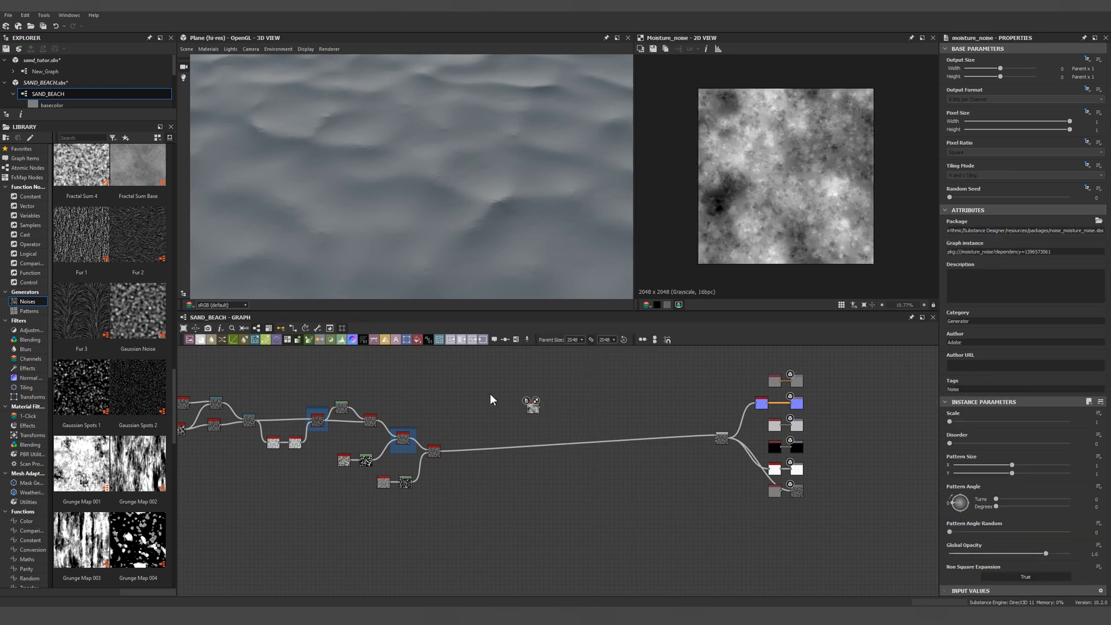
{"action": "key", "text": "space"}
{"action": "type", "text": "bnw"}
{"action": "key", "text": "Return"}
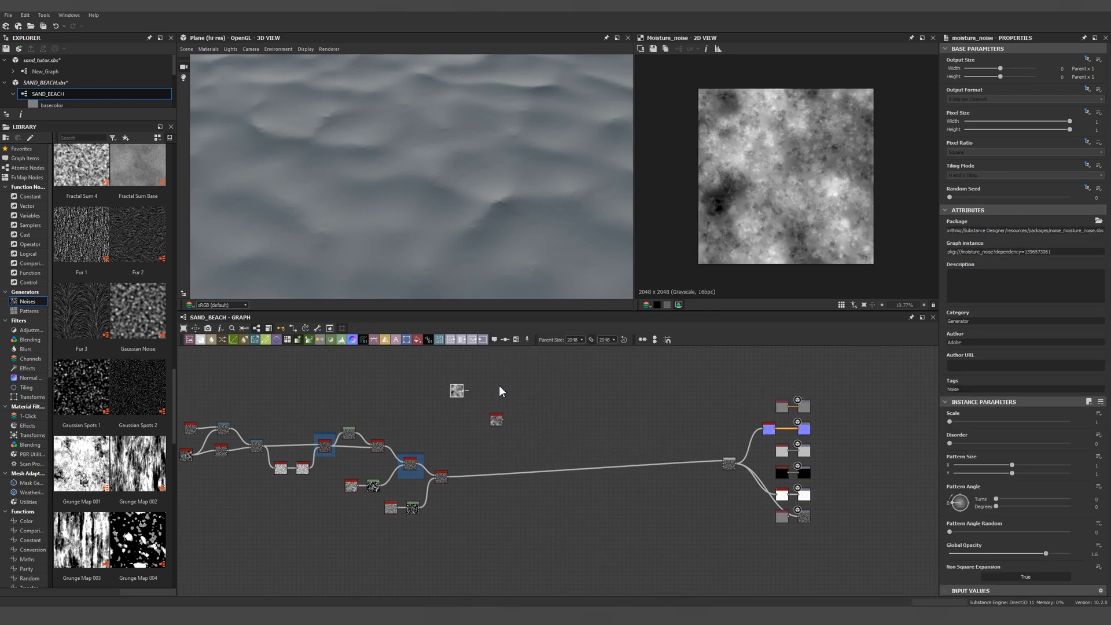
Step: Set the new Moisture Noise's scale to 4 and check its pattern as a repeating tile
{"action": "left_click", "coordinate": [982, 422]}
{"action": "left_click", "coordinate": [1001, 421]}
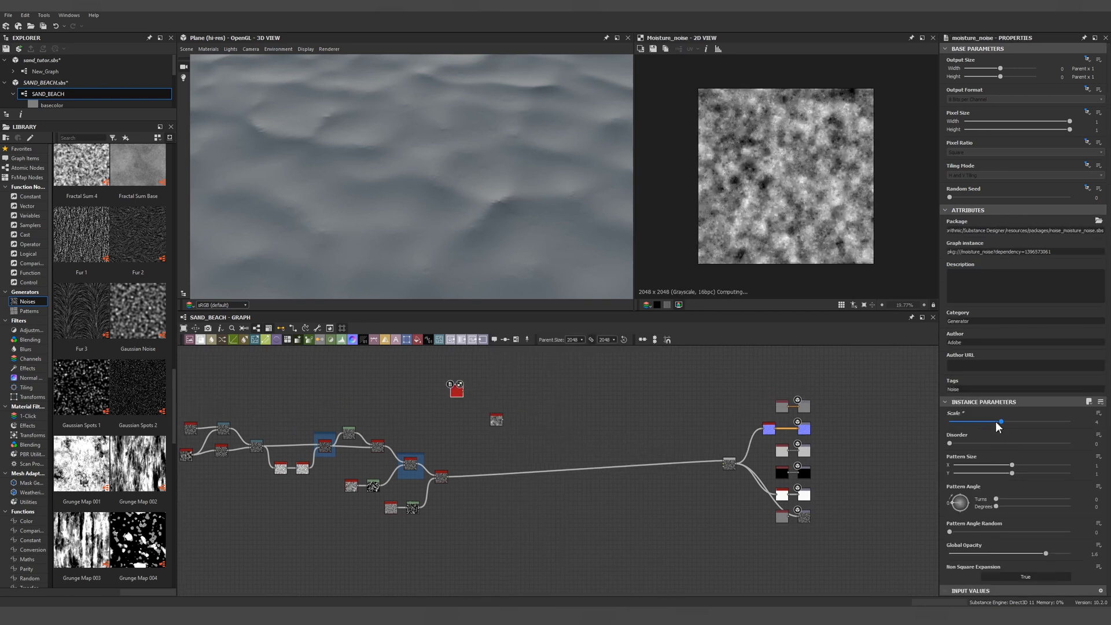
{"action": "scroll", "coordinate": [825, 226], "scroll_direction": "down", "scroll_amount": 4}
{"action": "scroll", "coordinate": [809, 220], "scroll_direction": "down", "scroll_amount": 2}
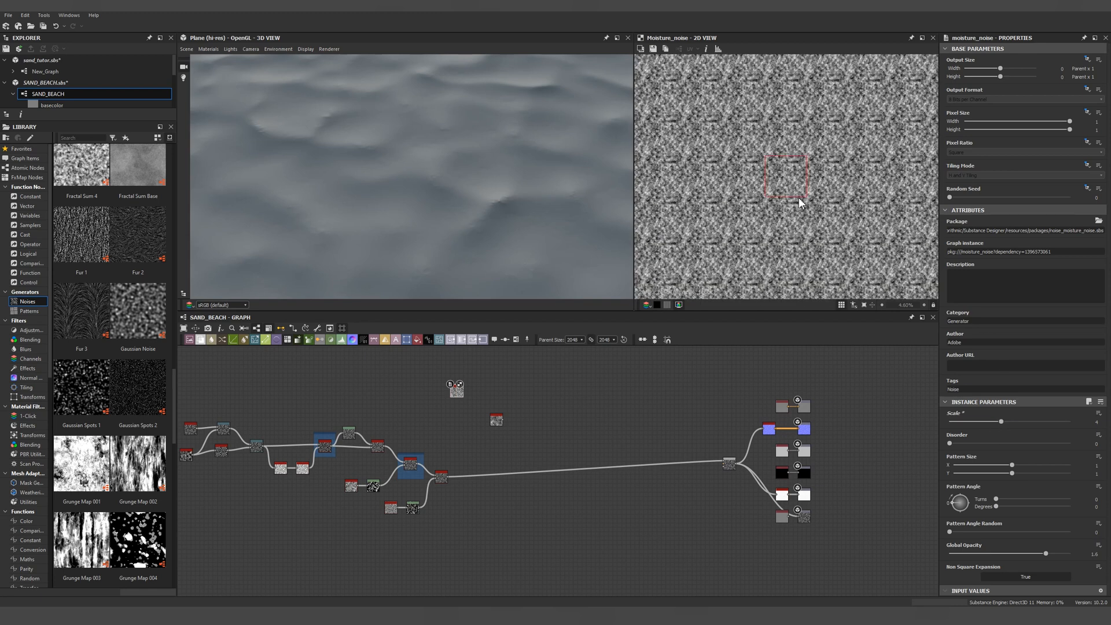
Step: Add a Blend node with the new Moisture Noise as foreground and the last Non Uniform Blur as background
{"action": "key", "text": "space"}
{"action": "type", "text": "ble"}
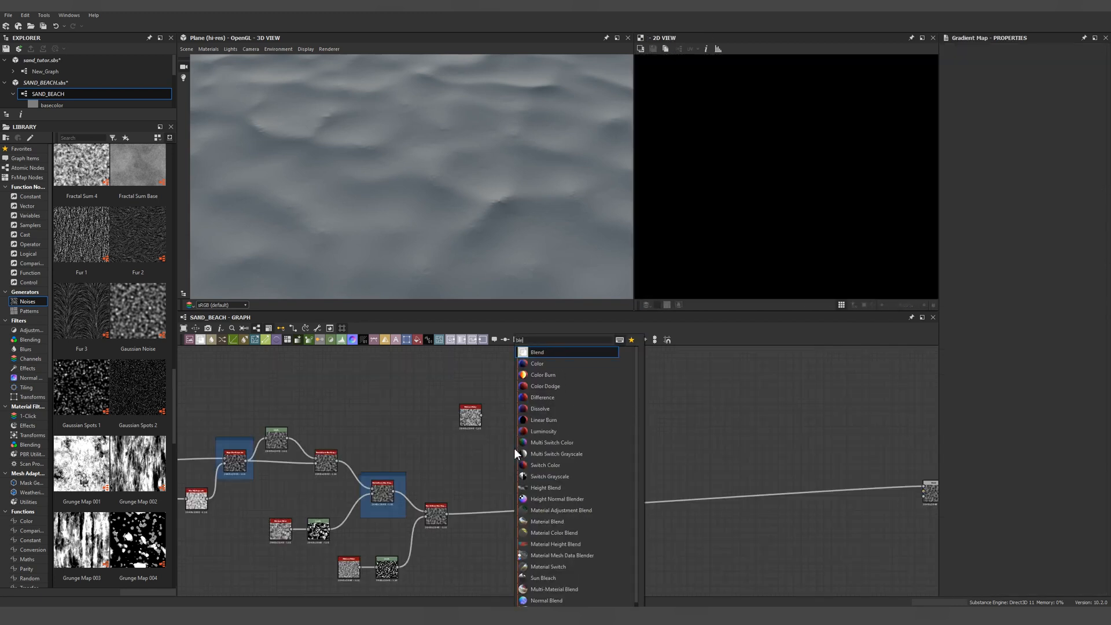
{"action": "key", "text": "Return"}
{"action": "scroll", "coordinate": [465, 463], "scroll_direction": "up", "scroll_amount": 3}
{"action": "left_click_drag", "start_coordinate": [433, 555], "coordinate": [526, 452]}
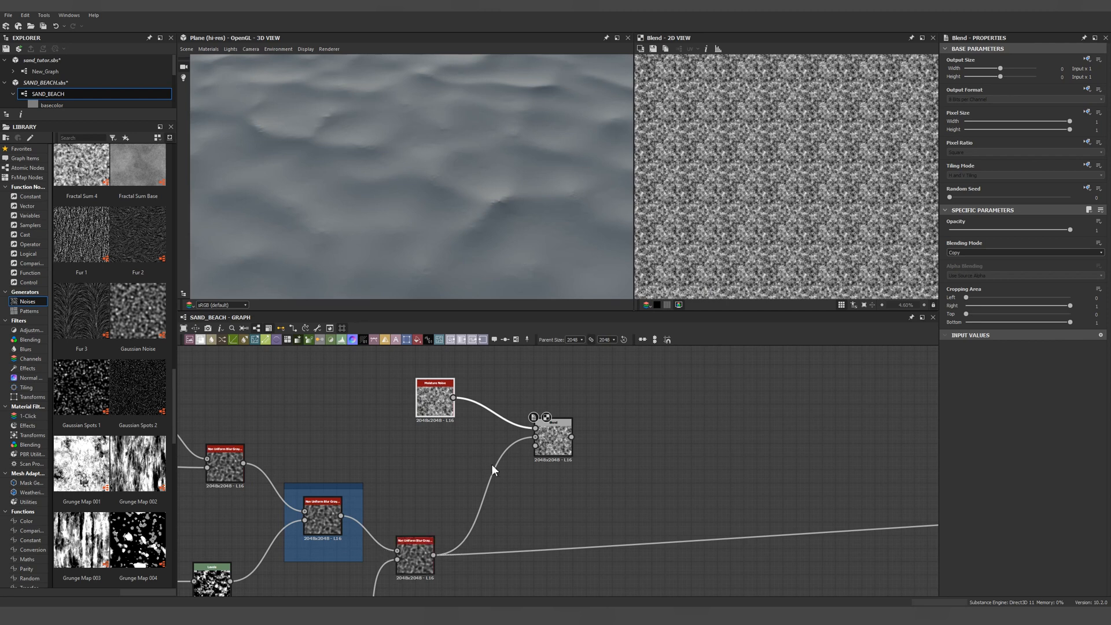
{"action": "middle_click_drag", "start_coordinate": [494, 467], "coordinate": [466, 459]}
Step: Set the Blend to Add Sub mode at 0.03 opacity and move the main downstream link to its output
{"action": "left_click", "coordinate": [526, 427]}
{"action": "left_click", "coordinate": [984, 253]}
{"action": "scroll", "coordinate": [981, 260], "scroll_direction": "up", "scroll_amount": 3}
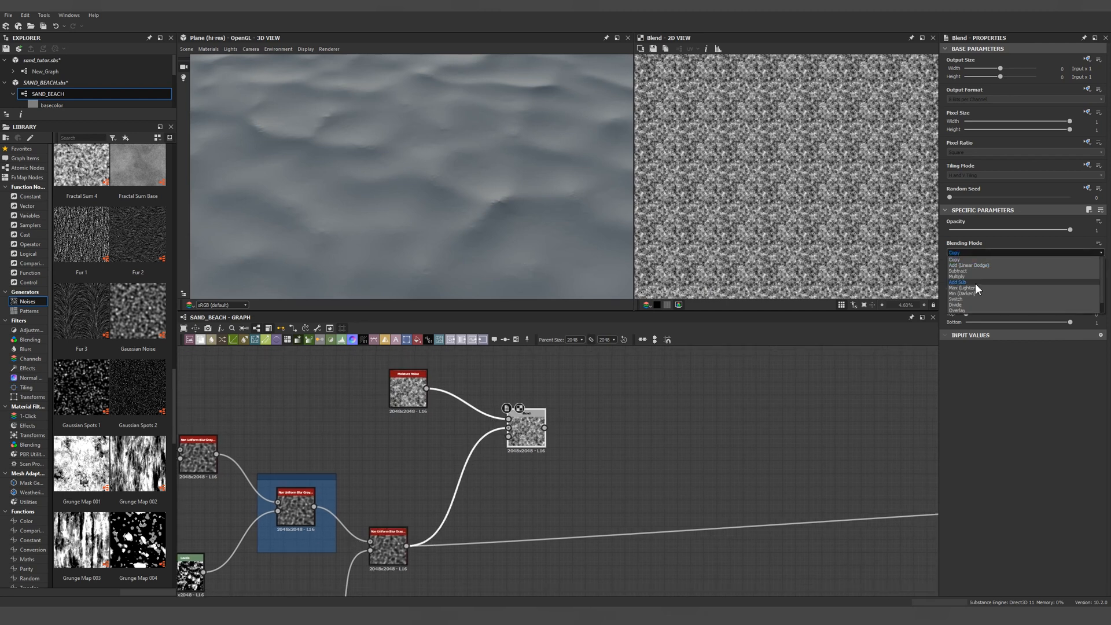
{"action": "left_click", "coordinate": [974, 283]}
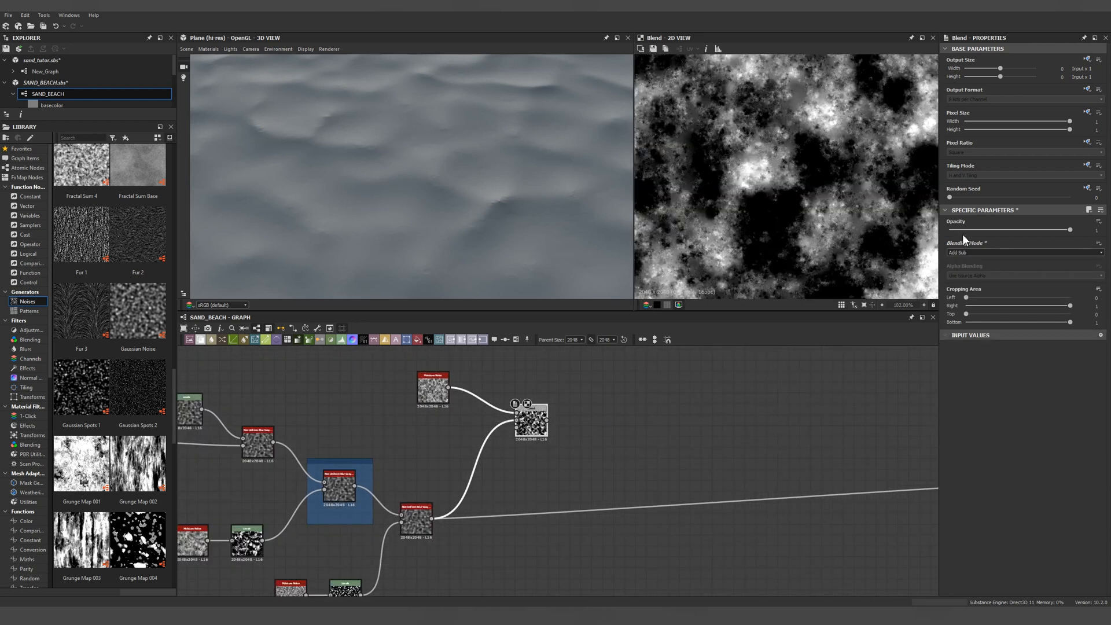
{"action": "left_click_drag", "start_coordinate": [431, 518], "coordinate": [546, 421], "text": "shift"}
{"action": "left_click_drag", "start_coordinate": [970, 228], "coordinate": [956, 233]}
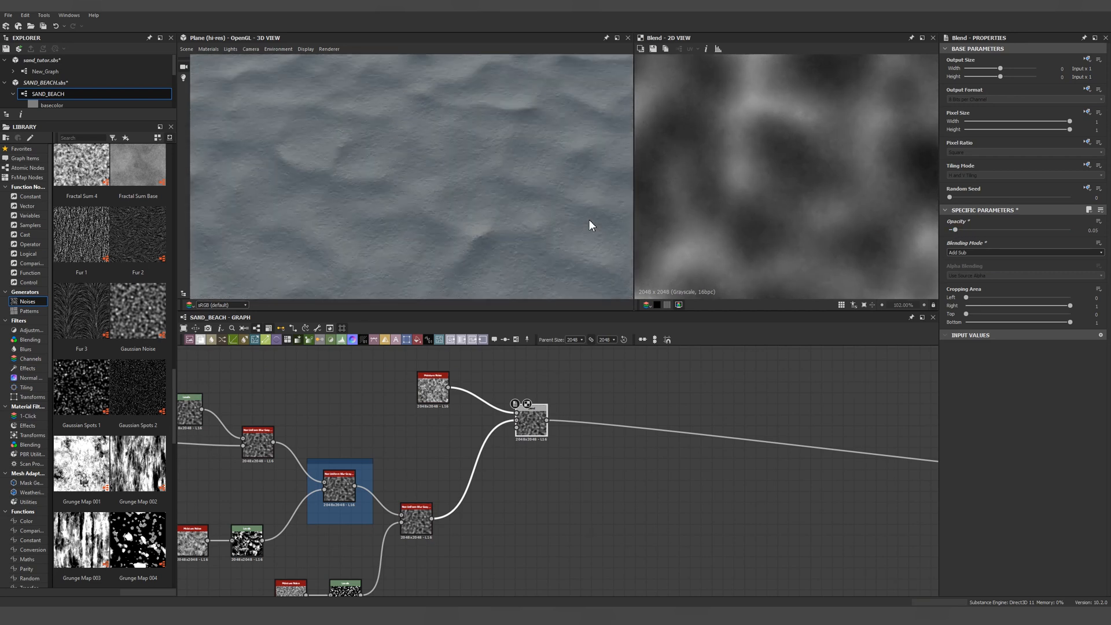
Step: Override the Blend node's output format with an absolute value of 16 Bits per Channel
{"action": "left_click", "coordinate": [1085, 89]}
{"action": "left_click", "coordinate": [1059, 120]}
{"action": "left_click", "coordinate": [1009, 99]}
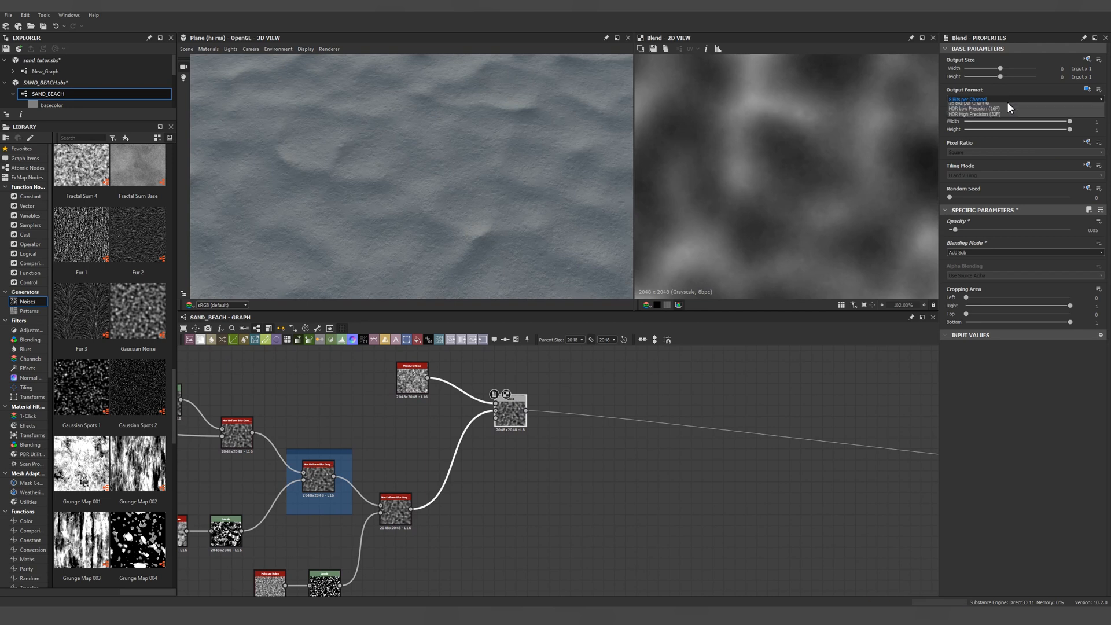
{"action": "left_click", "coordinate": [1008, 107]}
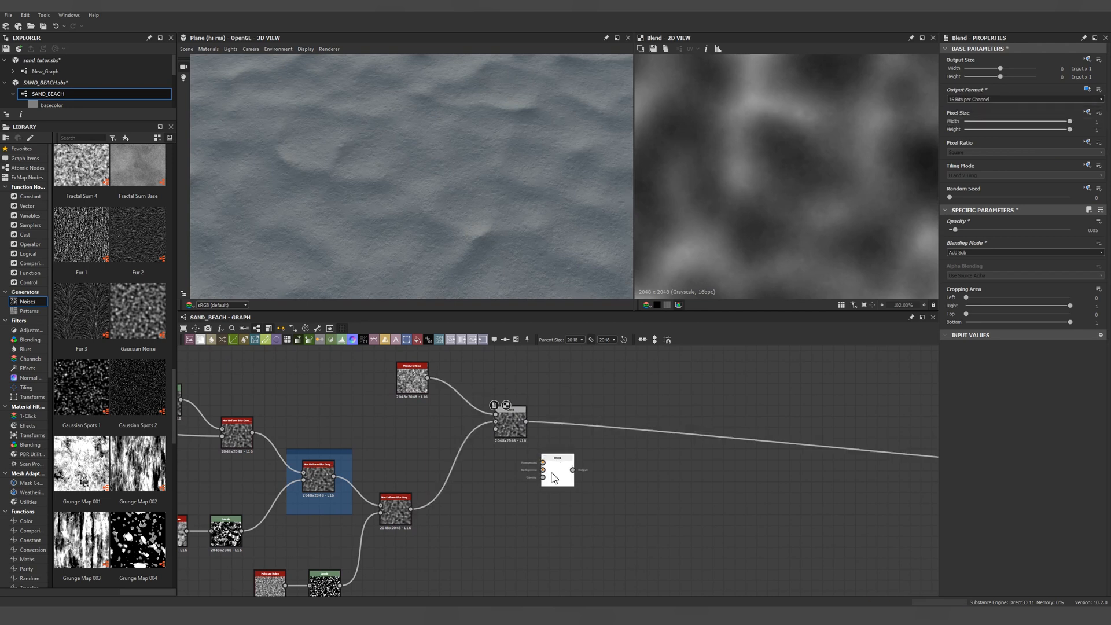
Step: Place a duplicate of the Blend after the first one and connect BnW Spots 2 as its foreground
{"action": "left_click", "coordinate": [598, 414]}
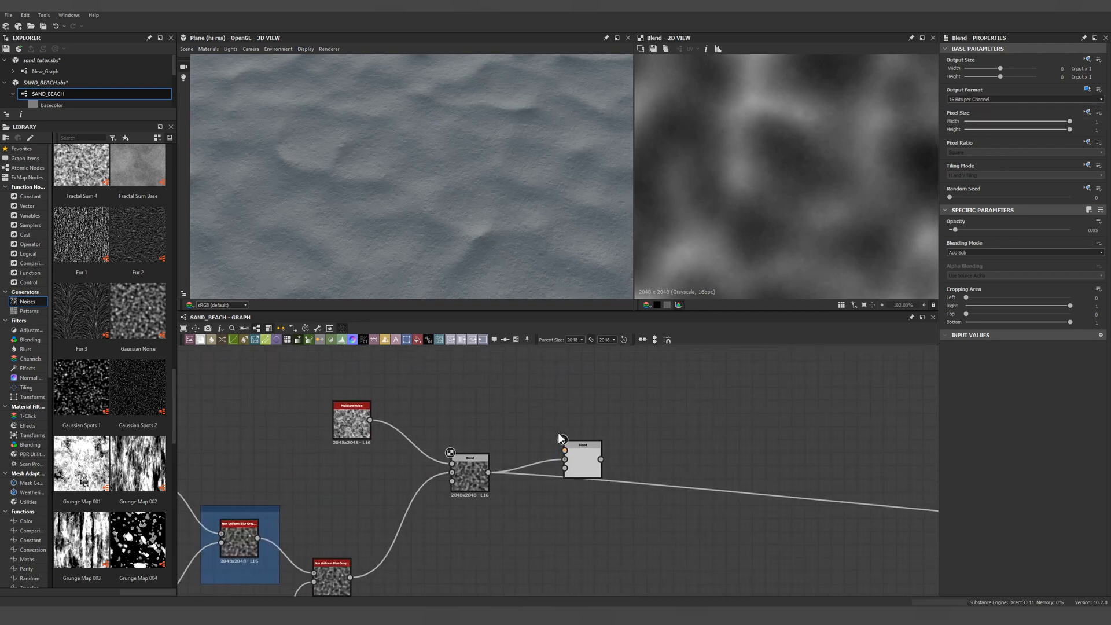
{"action": "middle_click_drag", "start_coordinate": [580, 456], "coordinate": [560, 514]}
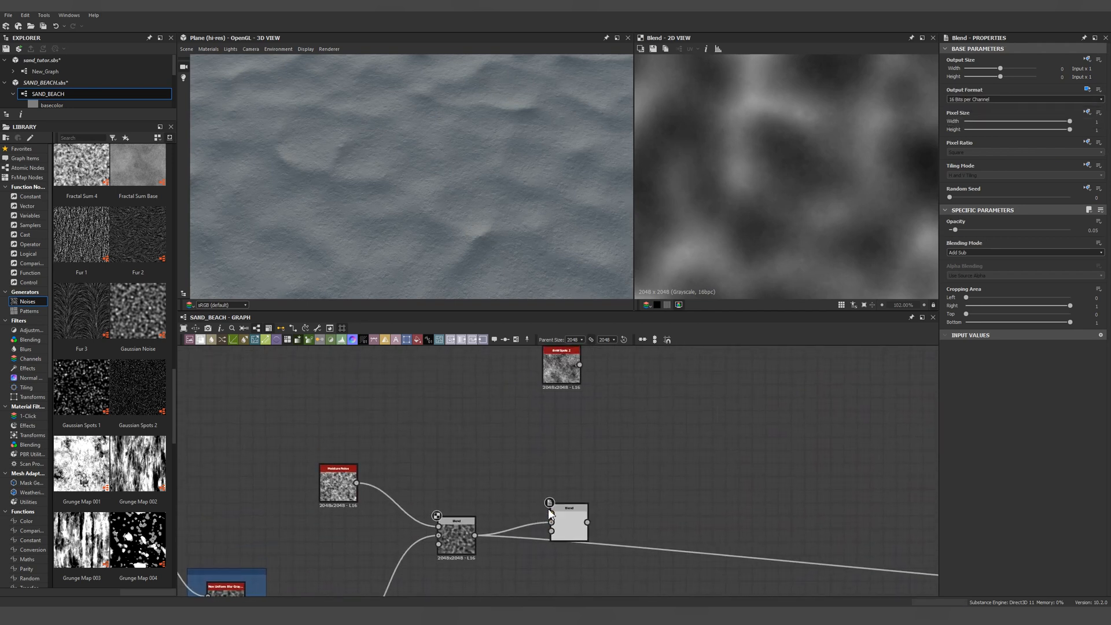
{"action": "left_click_drag", "start_coordinate": [551, 513], "coordinate": [579, 365]}
{"action": "left_click_drag", "start_coordinate": [561, 370], "coordinate": [482, 397]}
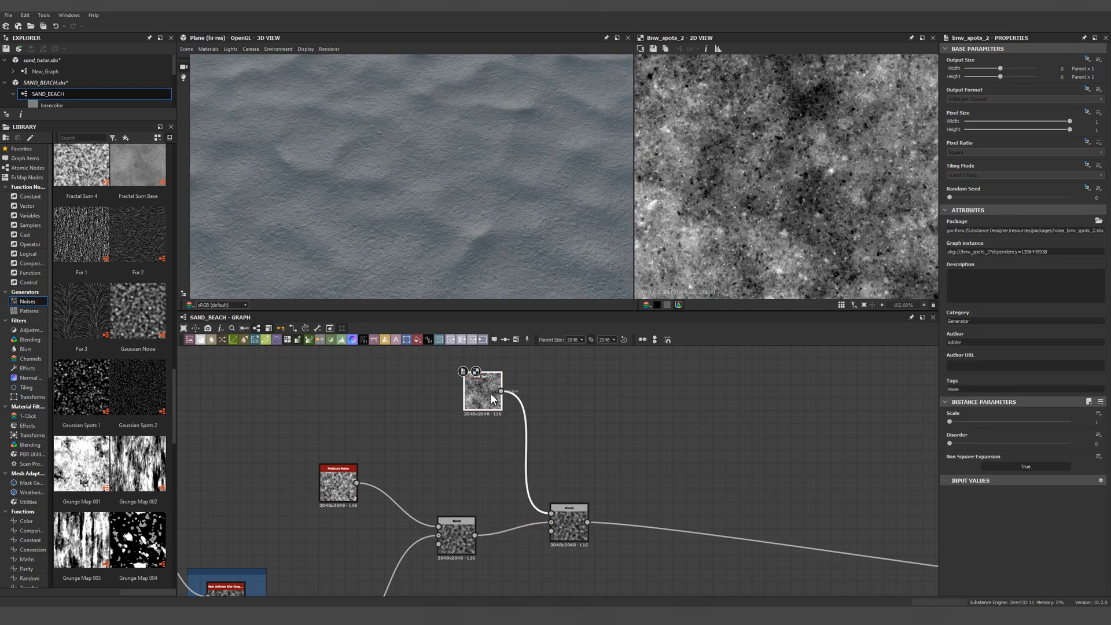
Step: Examine the BnW Spots 2 pattern both tiled and up close, circling its large light and dark patches
{"action": "scroll", "coordinate": [769, 196], "scroll_direction": "down", "scroll_amount": 10}
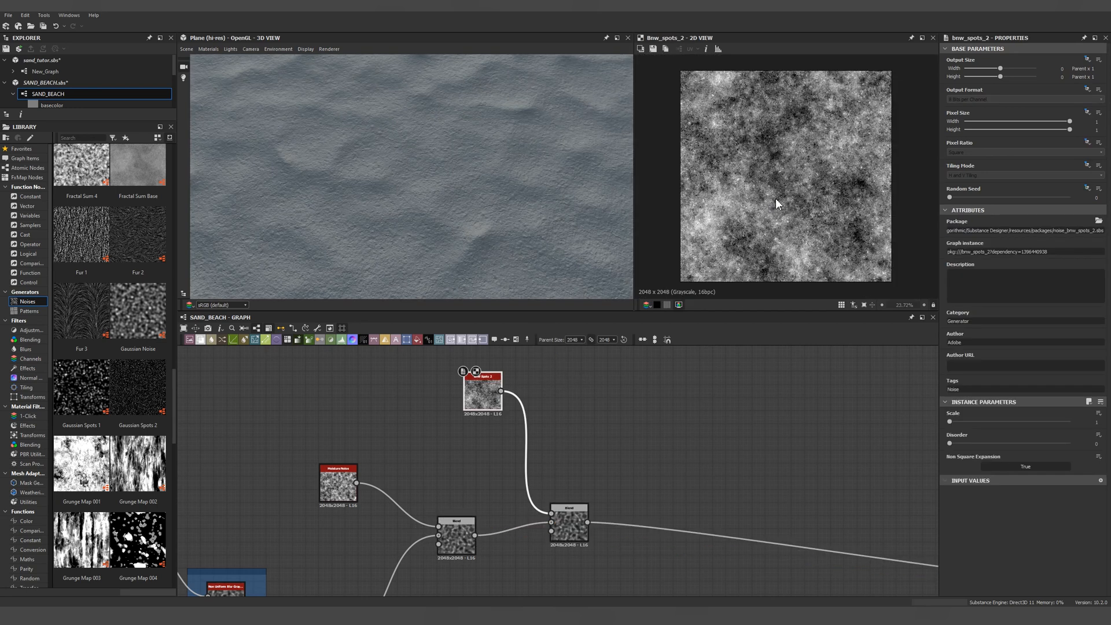
{"action": "scroll", "coordinate": [773, 197], "scroll_direction": "up", "scroll_amount": 5}
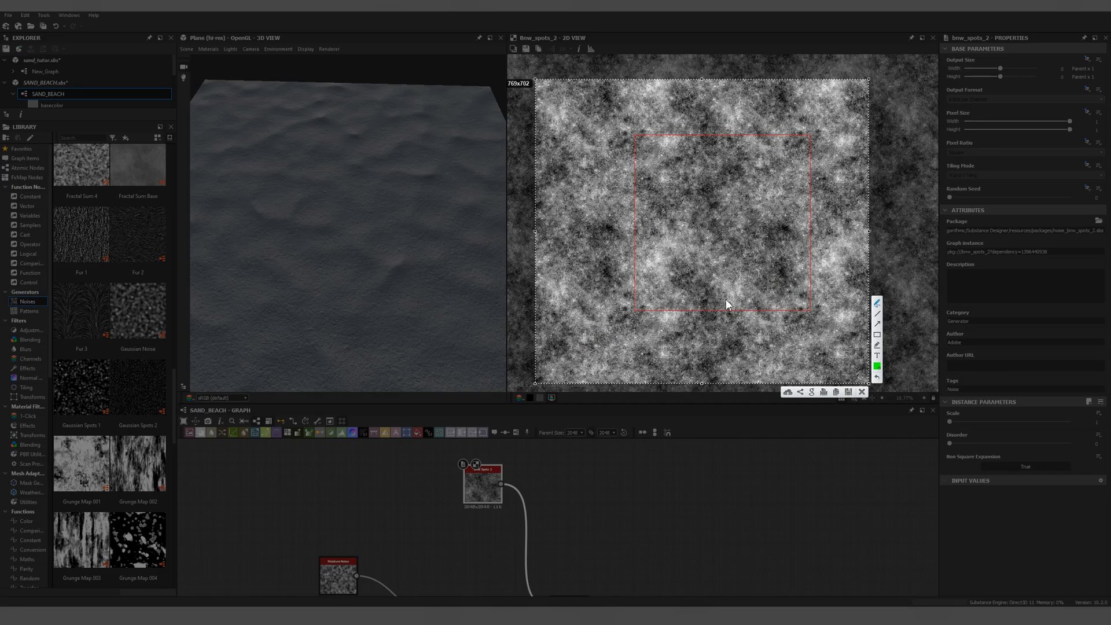
{"action": "left_click_drag", "start_coordinate": [617, 252], "coordinate": [684, 216]}
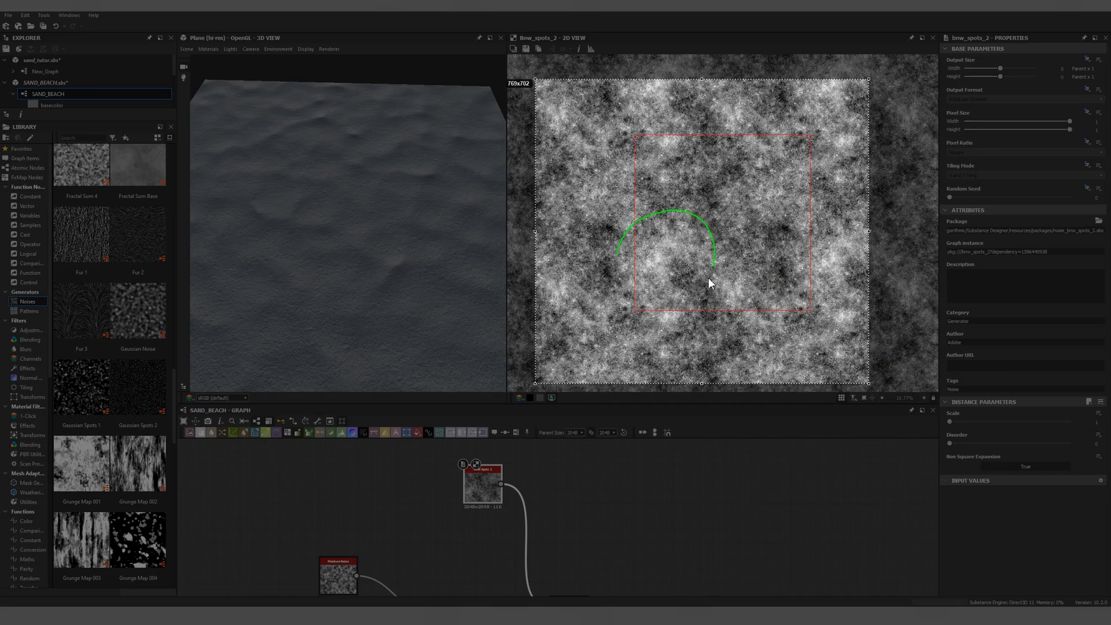
{"action": "mouse_move", "coordinate": [644, 307]}
{"action": "left_mouse_down"}
{"action": "mouse_move", "coordinate": [619, 257]}
{"action": "mouse_move", "coordinate": [629, 242]}
{"action": "left_mouse_up"}
{"action": "key", "text": "ctrl+z"}
{"action": "left_click_drag", "start_coordinate": [724, 233], "coordinate": [682, 224]}
{"action": "left_click_drag", "start_coordinate": [724, 160], "coordinate": [715, 231]}
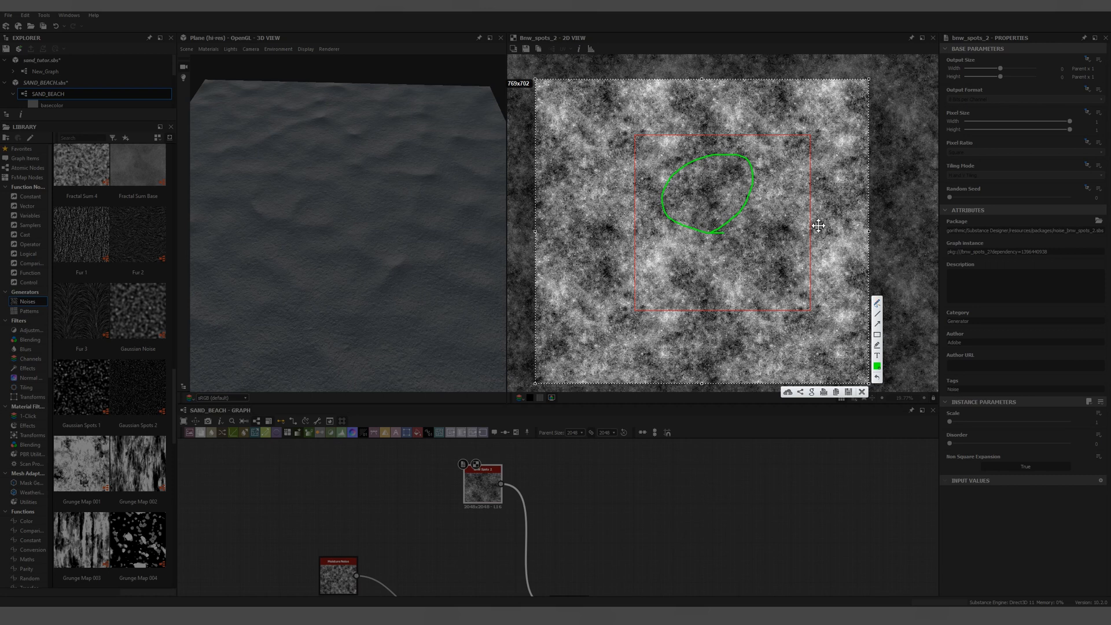
{"action": "key", "text": "Escape"}
{"action": "scroll", "coordinate": [697, 248], "scroll_direction": "up", "scroll_amount": 5}
{"action": "scroll", "coordinate": [698, 254], "scroll_direction": "up", "scroll_amount": 9}
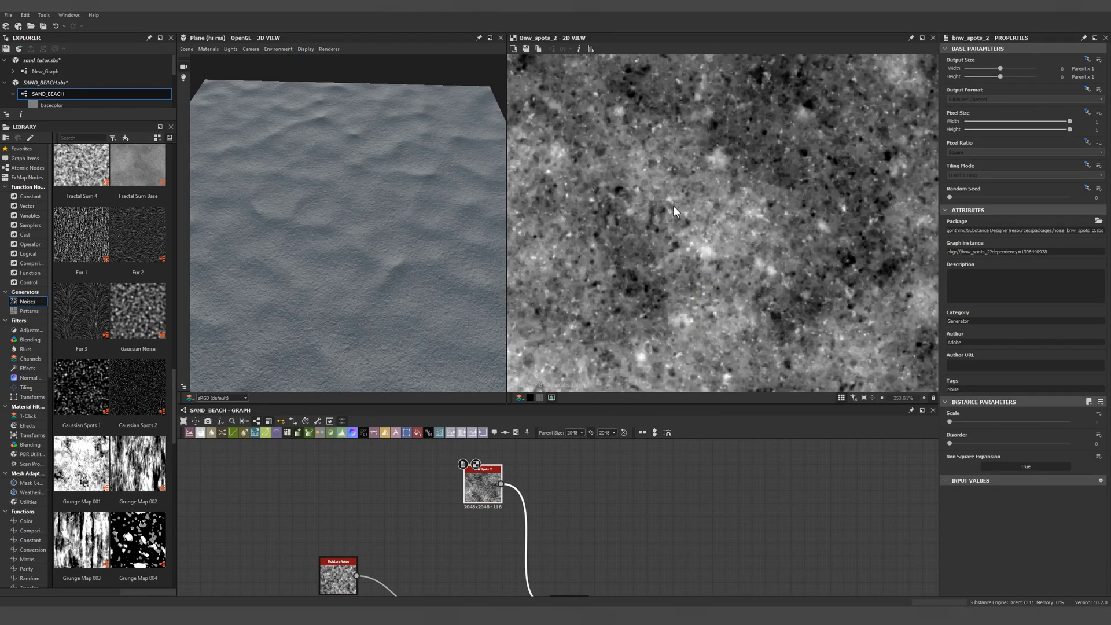
{"action": "middle_click_drag", "start_coordinate": [683, 221], "coordinate": [686, 227]}
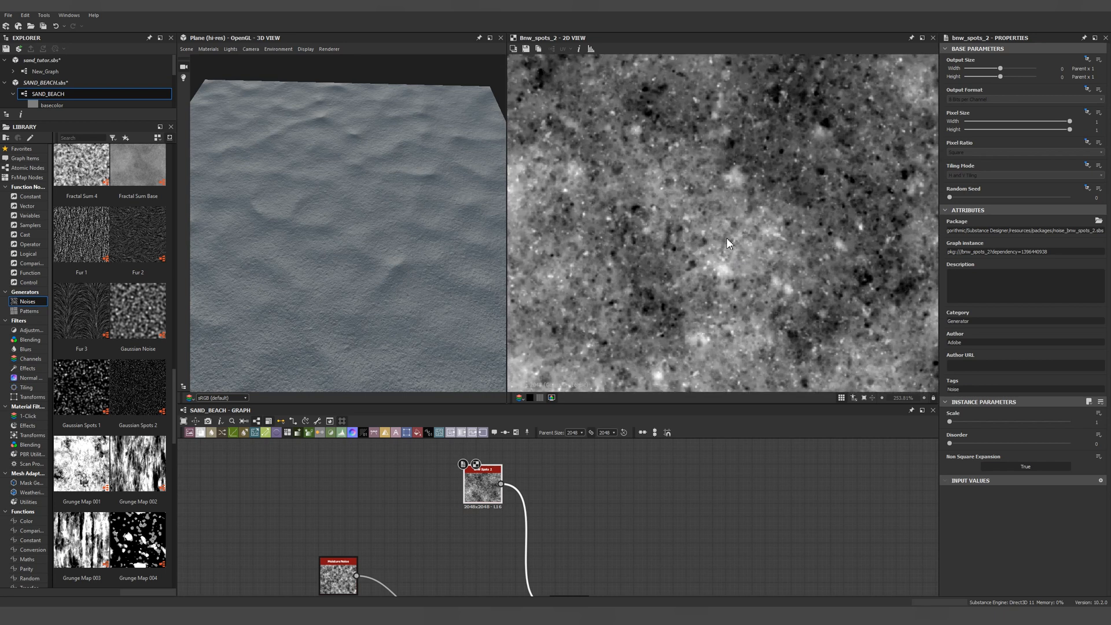
{"action": "scroll", "coordinate": [730, 238], "scroll_direction": "down", "scroll_amount": 10}
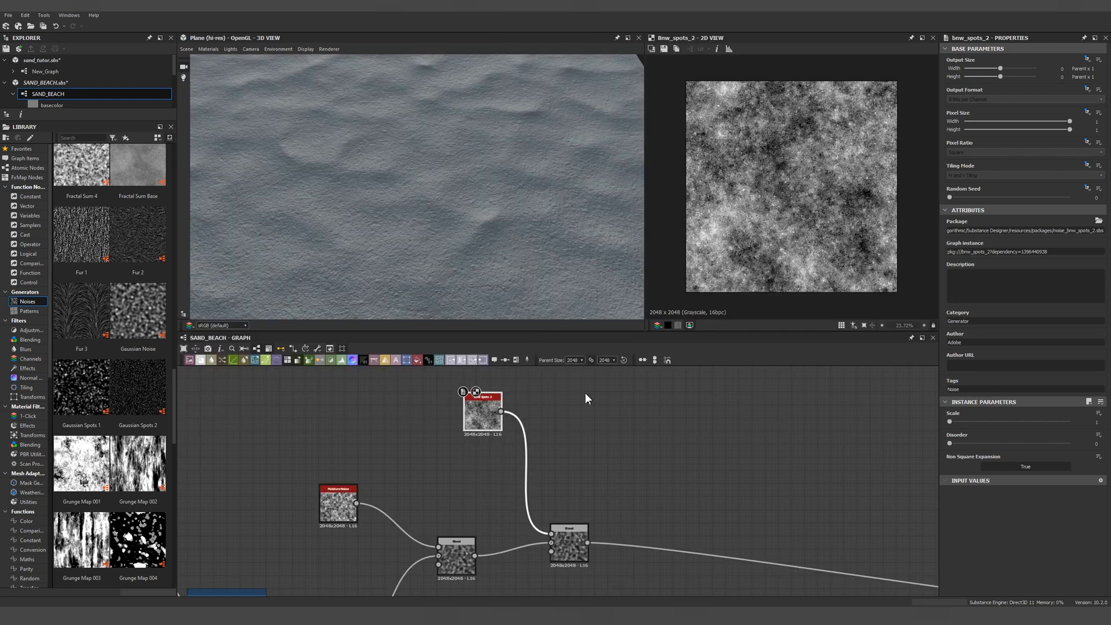
Step: Insert a Highpass Grayscale node between BnW Spots 2 and the second Blend, and lower its radius to about 2.5
{"action": "middle_click_drag", "start_coordinate": [585, 397], "coordinate": [597, 392]}
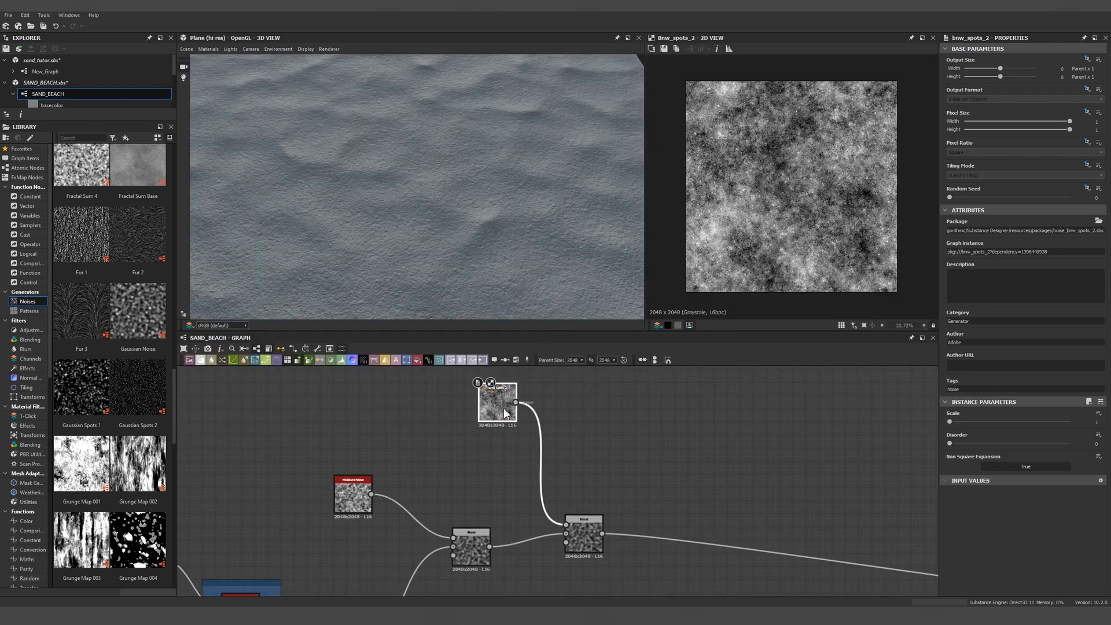
{"action": "left_click_drag", "start_coordinate": [479, 413], "coordinate": [460, 412]}
{"action": "key", "text": "space"}
{"action": "type", "text": "hig"}
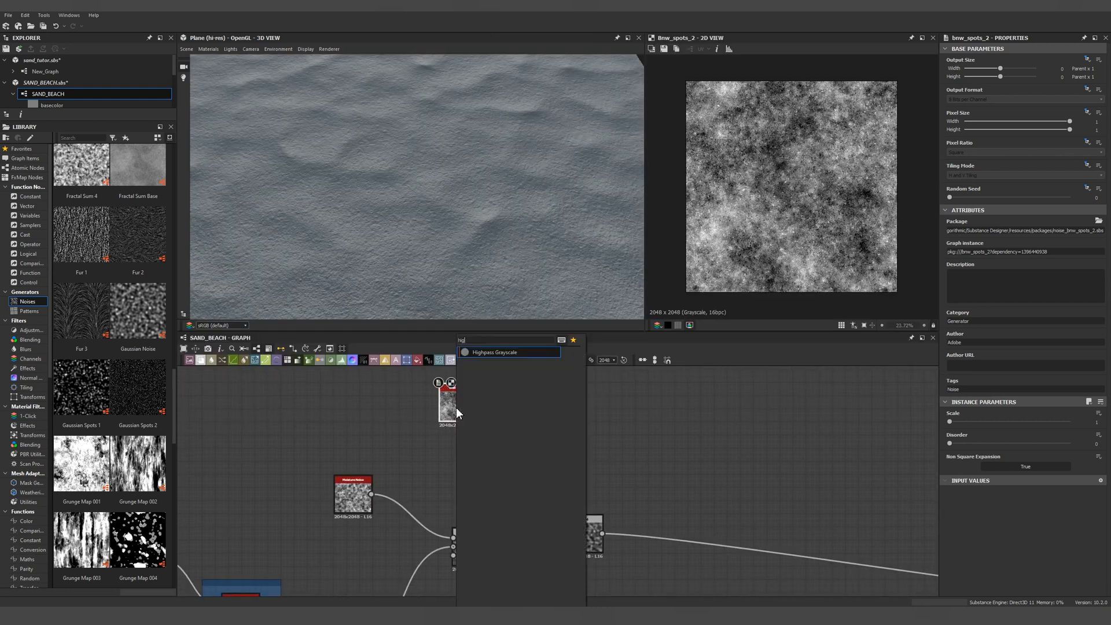
{"action": "key", "text": "Return"}
{"action": "double_click", "coordinate": [520, 469]}
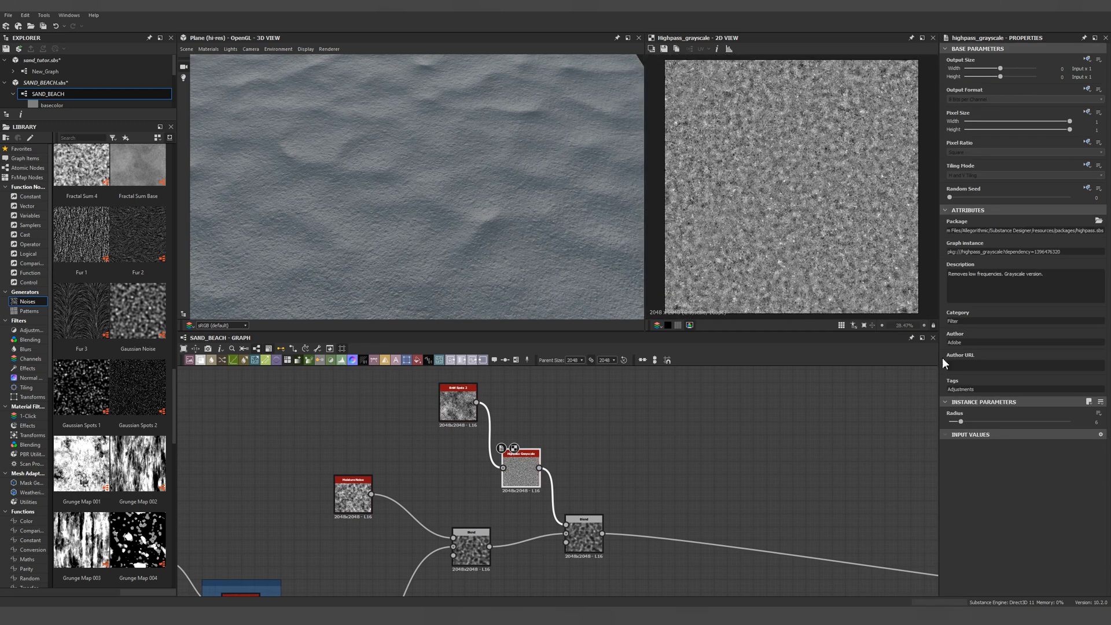
{"action": "mouse_move", "coordinate": [973, 422]}
{"action": "left_mouse_down"}
{"action": "mouse_move", "coordinate": [1050, 425]}
{"action": "mouse_move", "coordinate": [953, 422]}
{"action": "left_mouse_up"}
{"action": "scroll", "coordinate": [773, 217], "scroll_direction": "up", "scroll_amount": 6}
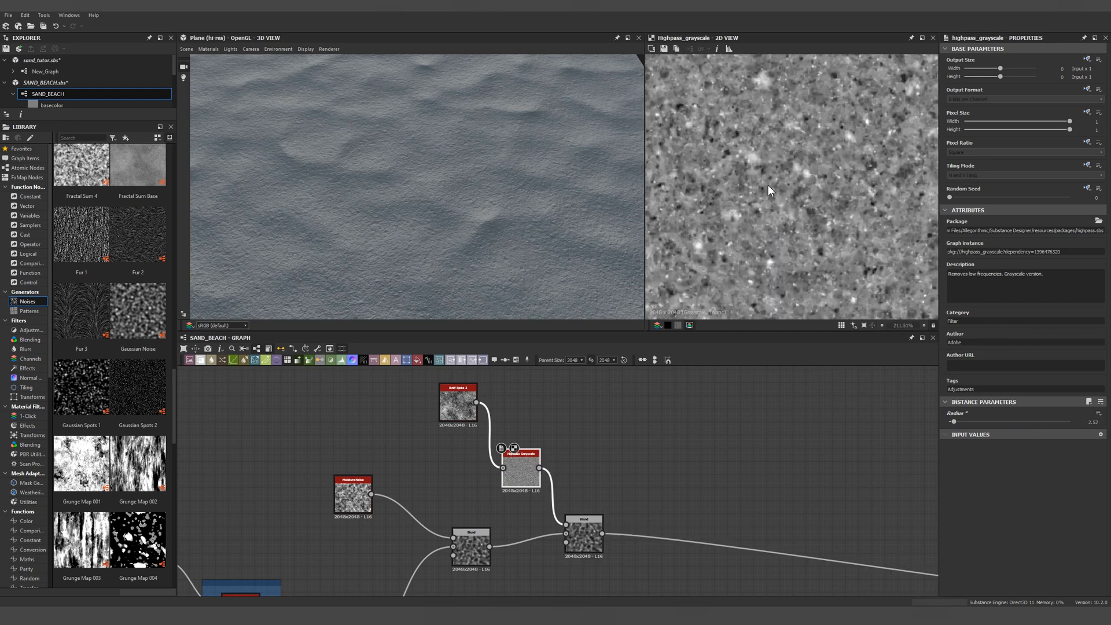
{"action": "scroll", "coordinate": [728, 152], "scroll_direction": "up", "scroll_amount": 2}
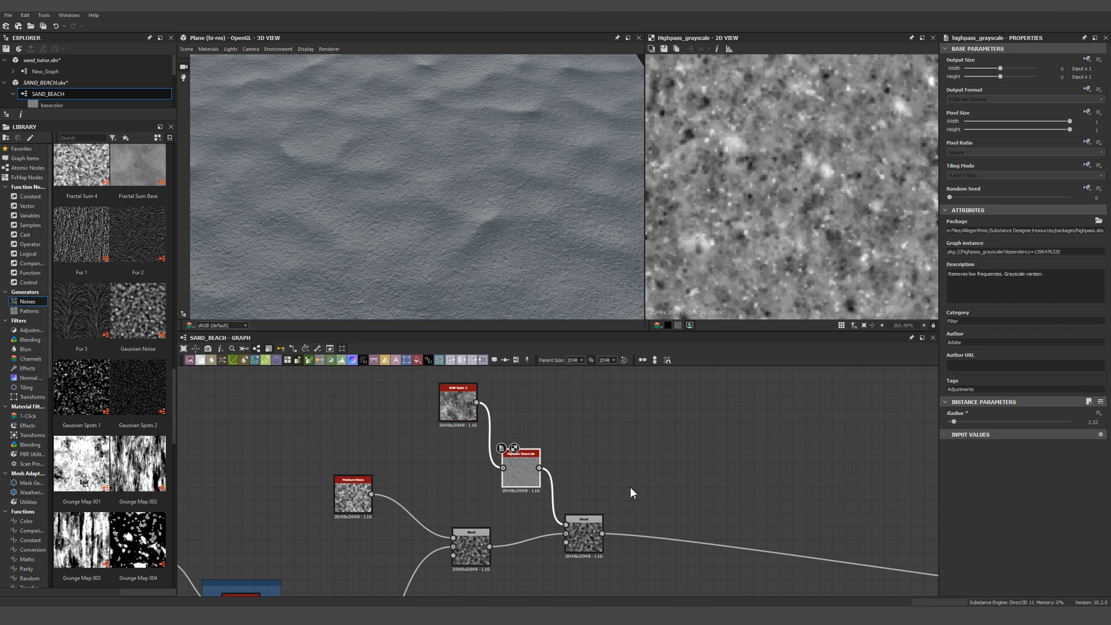
Step: Raise the second Blend's opacity for stronger grain, reduce the Highpass radius to 2.06 and preview the Blend's output
{"action": "middle_click_drag", "start_coordinate": [620, 466], "coordinate": [634, 452]}
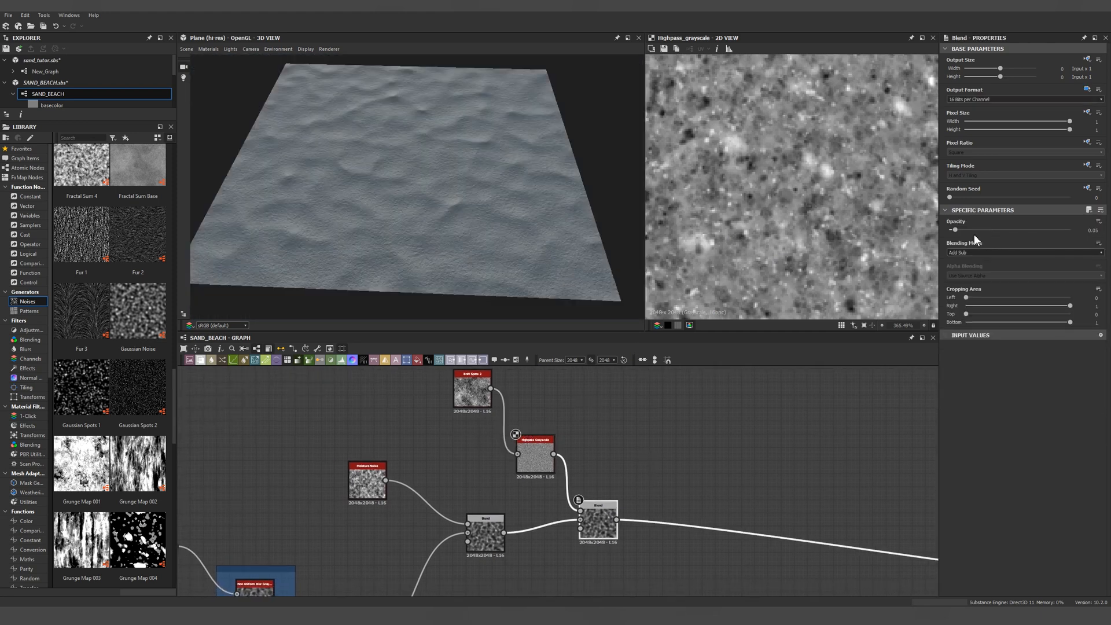
{"action": "left_click", "coordinate": [982, 230]}
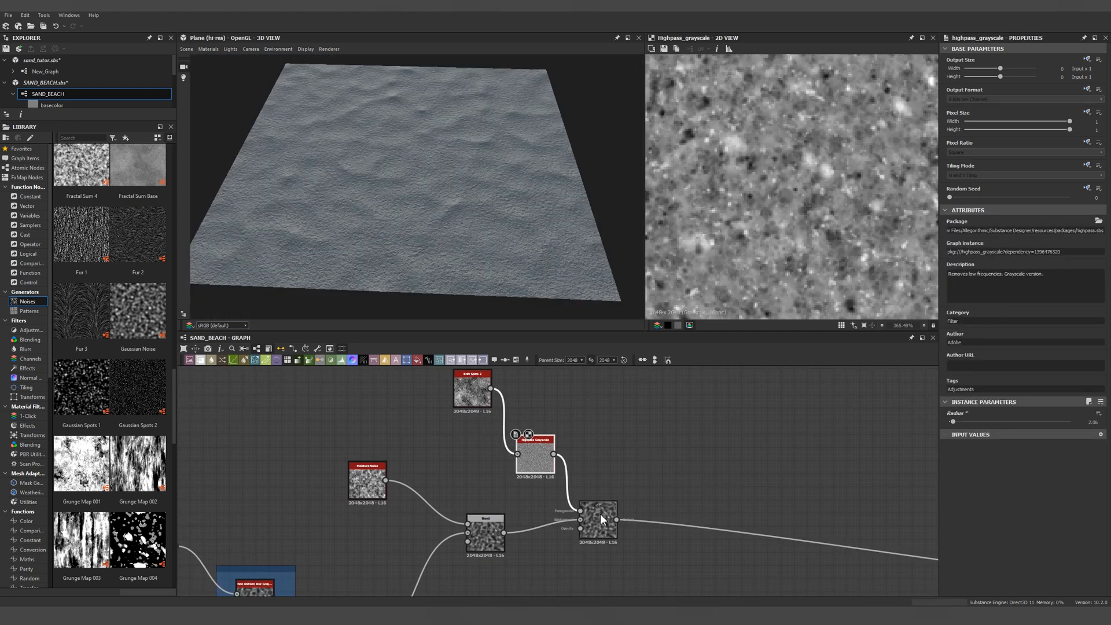
{"action": "double_click", "coordinate": [599, 513]}
Step: Set the scale of the BnW Spots 2 noise to 3
{"action": "left_click", "coordinate": [471, 397]}
{"action": "scroll", "coordinate": [446, 235], "scroll_direction": "up", "scroll_amount": 5}
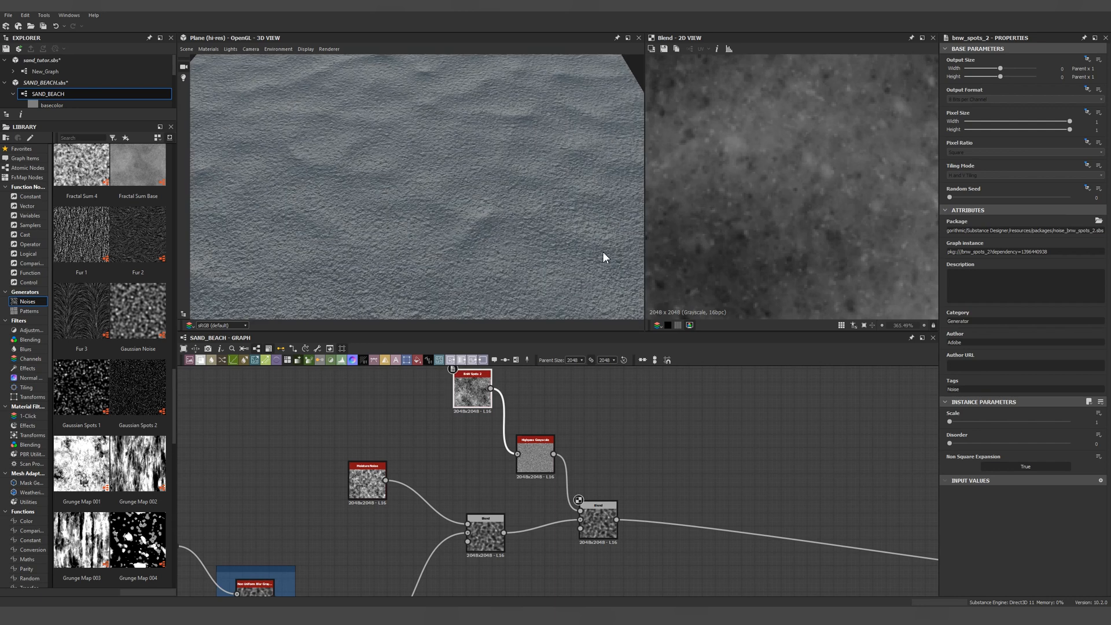
{"action": "left_click_drag", "start_coordinate": [953, 421], "coordinate": [983, 421]}
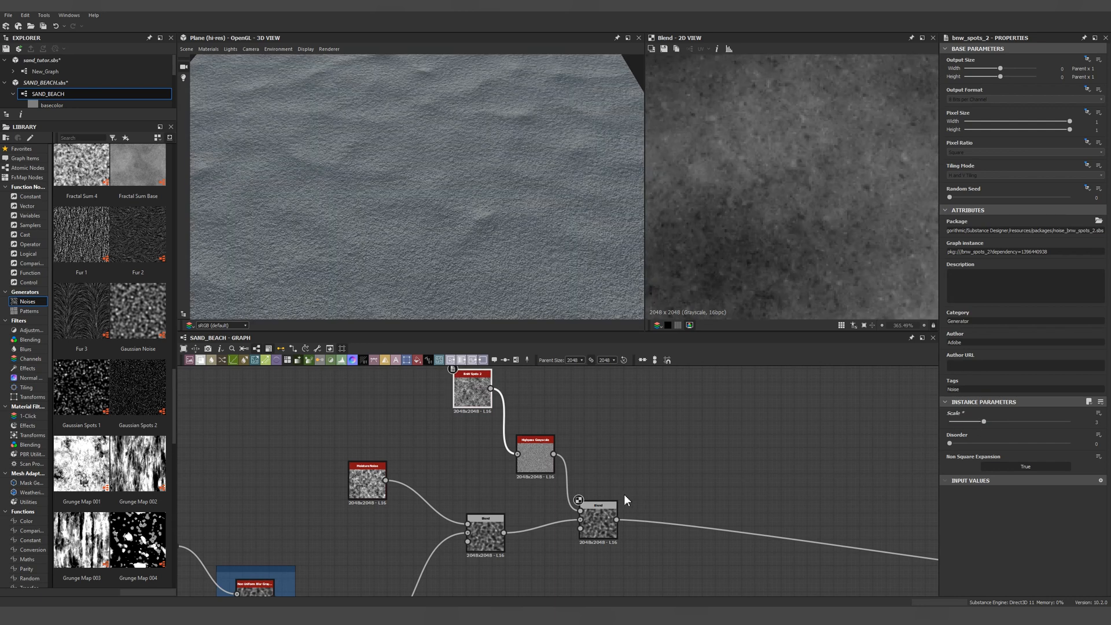
Step: Lower the second Blend's opacity to nearly zero so the grain detail stays very subtle
{"action": "left_click", "coordinate": [587, 517]}
{"action": "left_click_drag", "start_coordinate": [956, 230], "coordinate": [945, 231]}
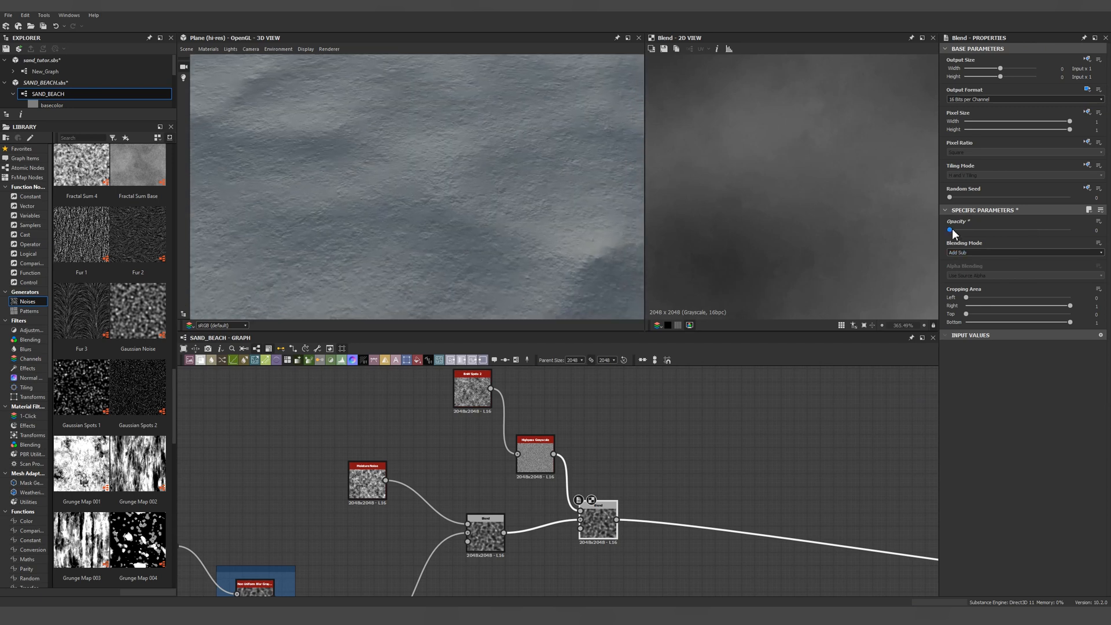
{"action": "left_click_drag", "start_coordinate": [950, 230], "coordinate": [949, 229]}
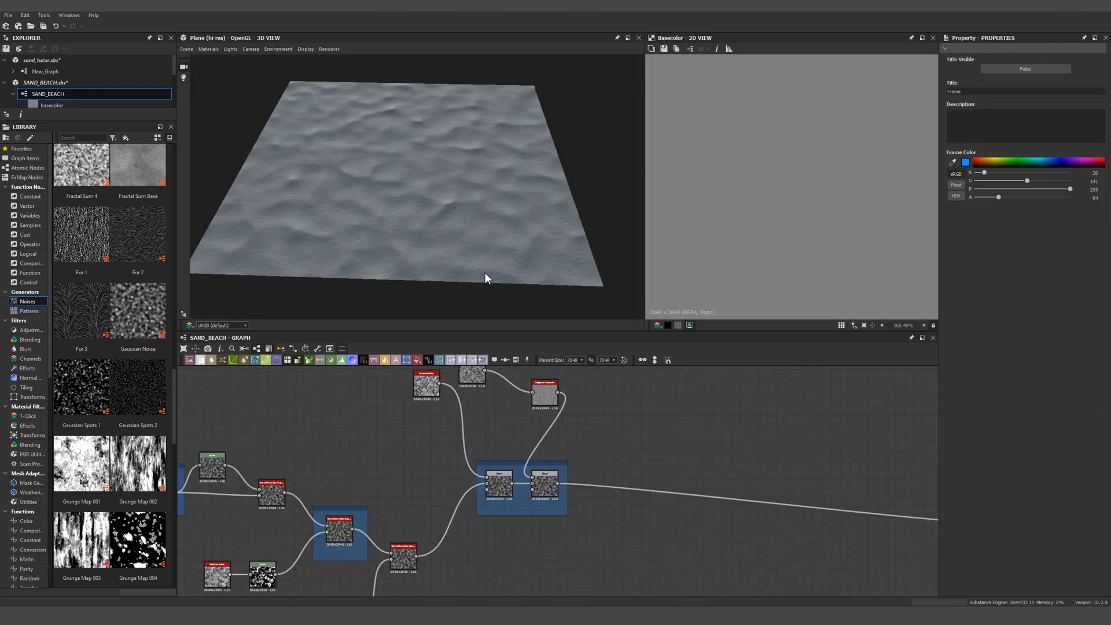
Step: Set the Height Depth of the Height to Normal World Units node to 10 cm
{"action": "left_click_drag", "start_coordinate": [484, 272], "coordinate": [426, 217]}
{"action": "scroll", "coordinate": [432, 216], "scroll_direction": "up", "scroll_amount": 5}
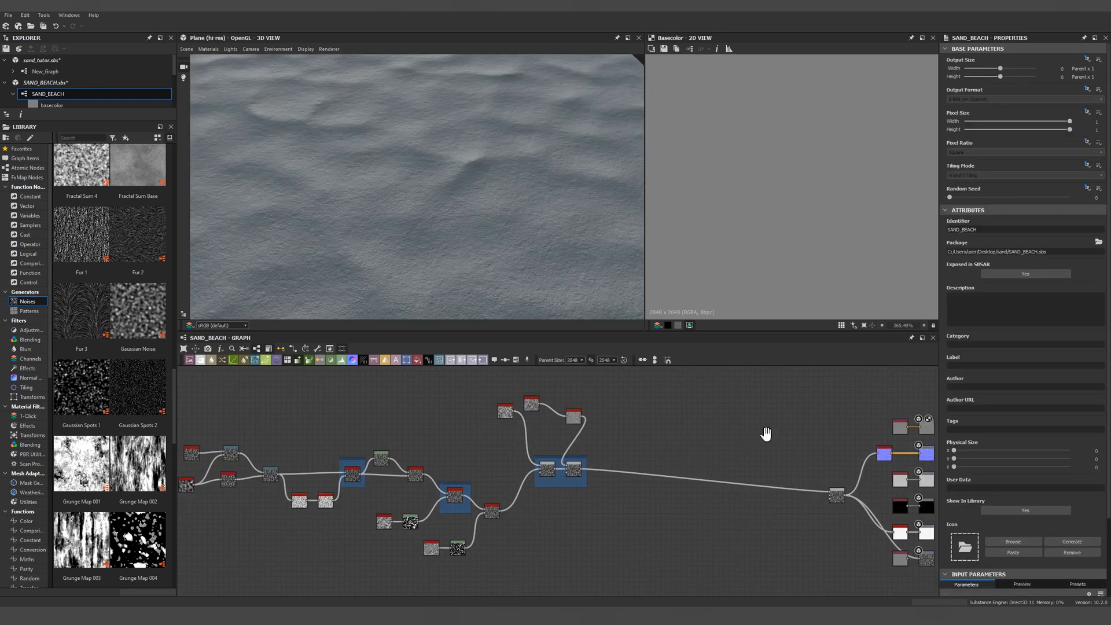
{"action": "middle_click_drag", "start_coordinate": [764, 434], "coordinate": [694, 430]}
{"action": "left_click", "coordinate": [816, 455]}
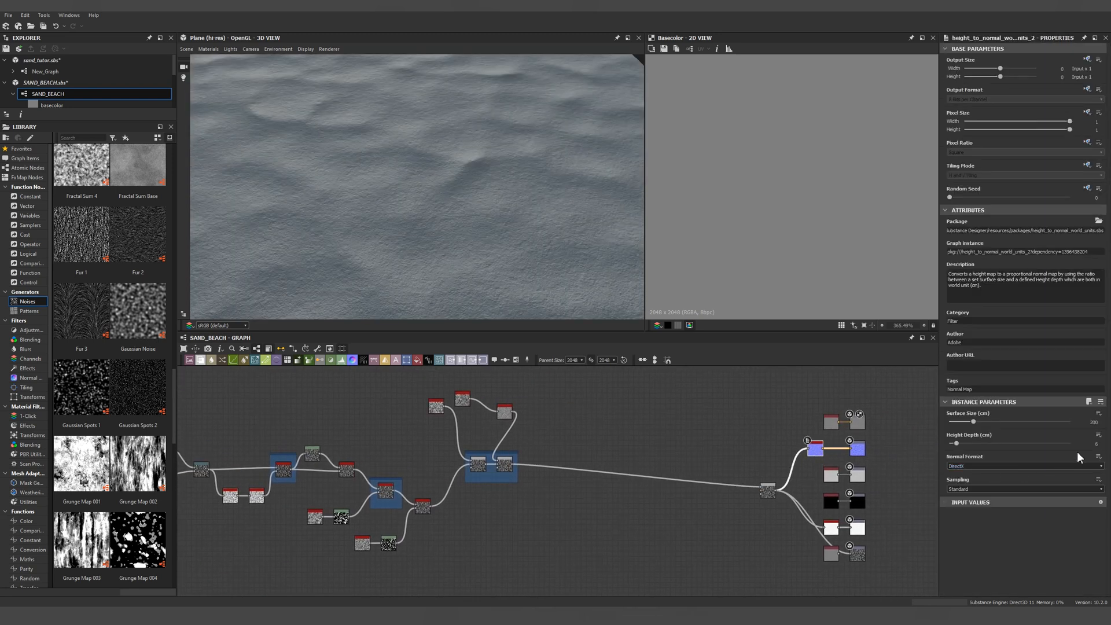
{"action": "double_click", "coordinate": [1096, 443]}
{"action": "type", "text": "10"}
{"action": "key", "text": "Return"}
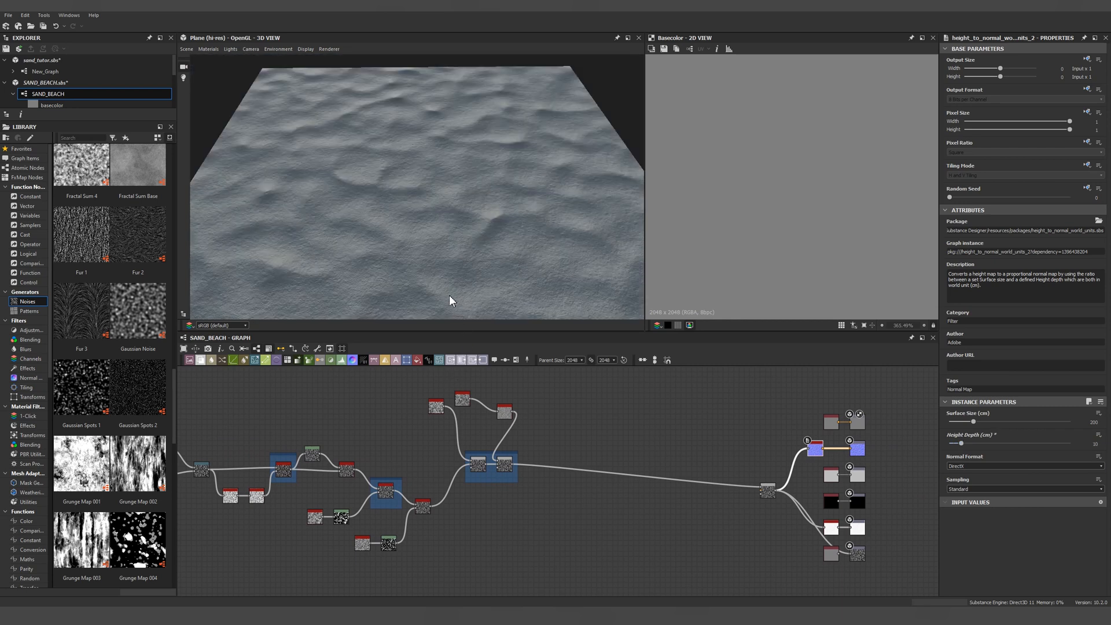
Step: Examine the grain colours in the close-up sand reference photos and compare them with the material preview
{"action": "key", "text": "alt+Tab"}
{"action": "scroll", "coordinate": [527, 322], "scroll_direction": "up", "scroll_amount": 5}
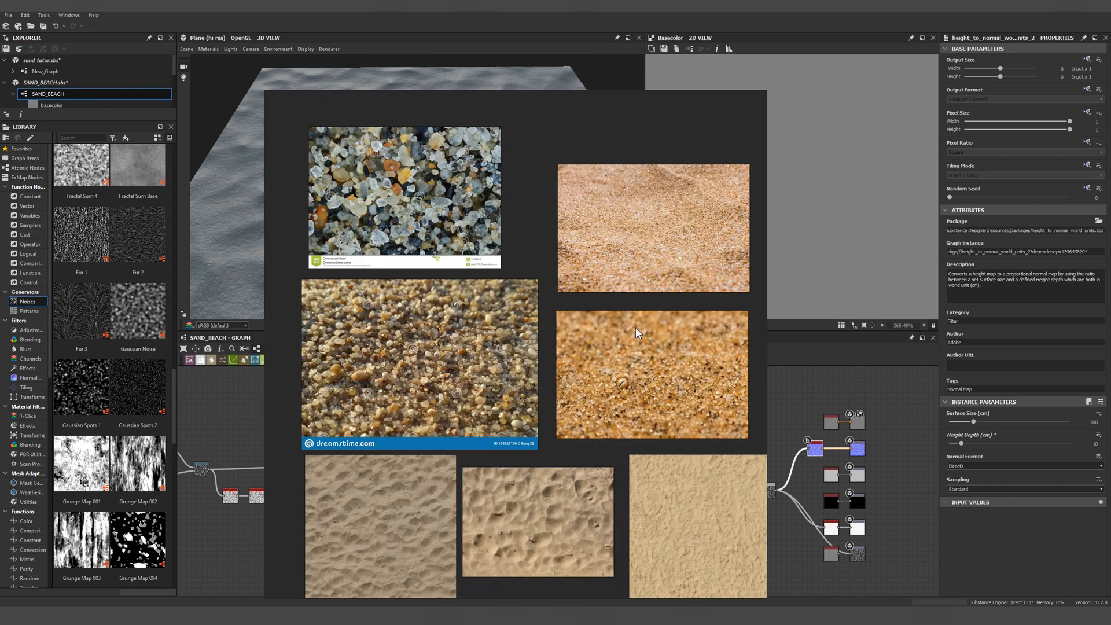
{"action": "middle_click_drag", "start_coordinate": [635, 328], "coordinate": [544, 443]}
{"action": "scroll", "coordinate": [606, 457], "scroll_direction": "up", "scroll_amount": 4}
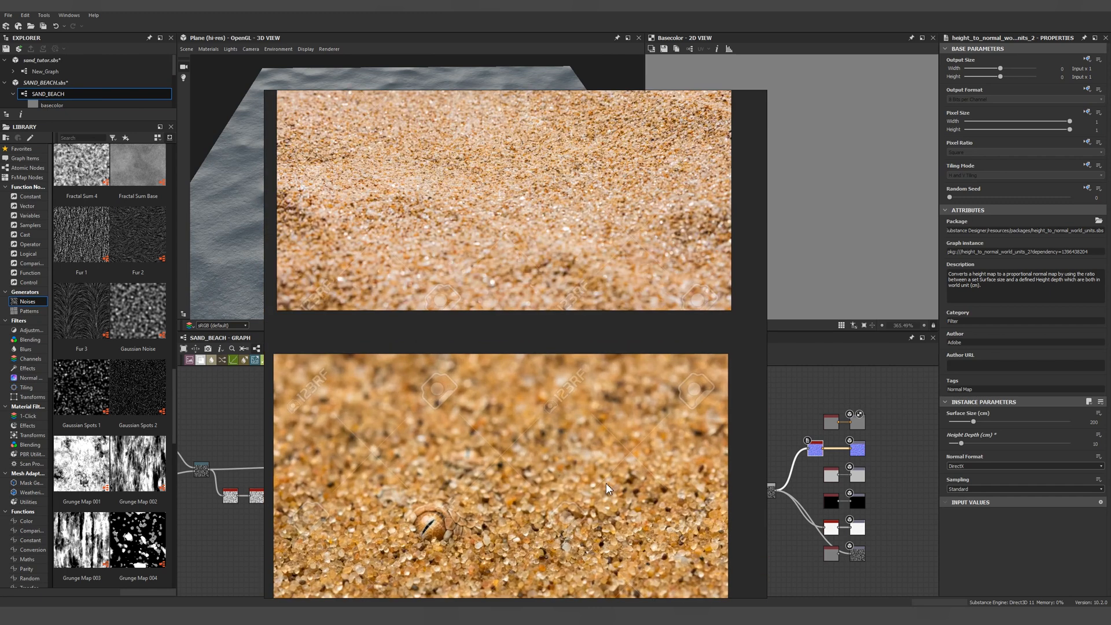
{"action": "scroll", "coordinate": [573, 338], "scroll_direction": "down", "scroll_amount": 1}
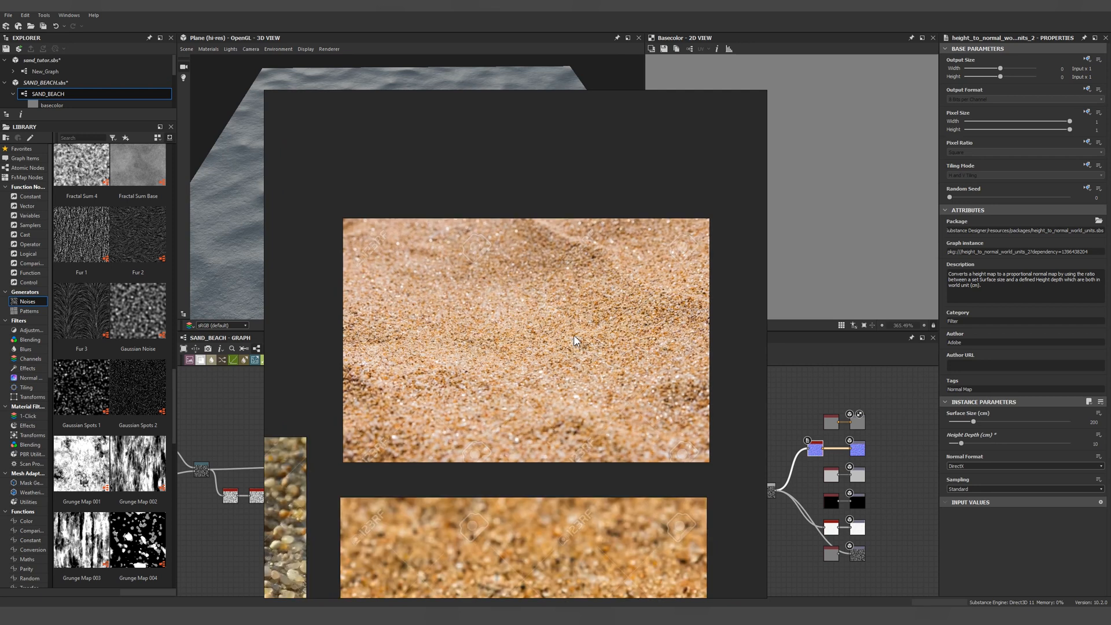
{"action": "scroll", "coordinate": [574, 334], "scroll_direction": "up", "scroll_amount": 1}
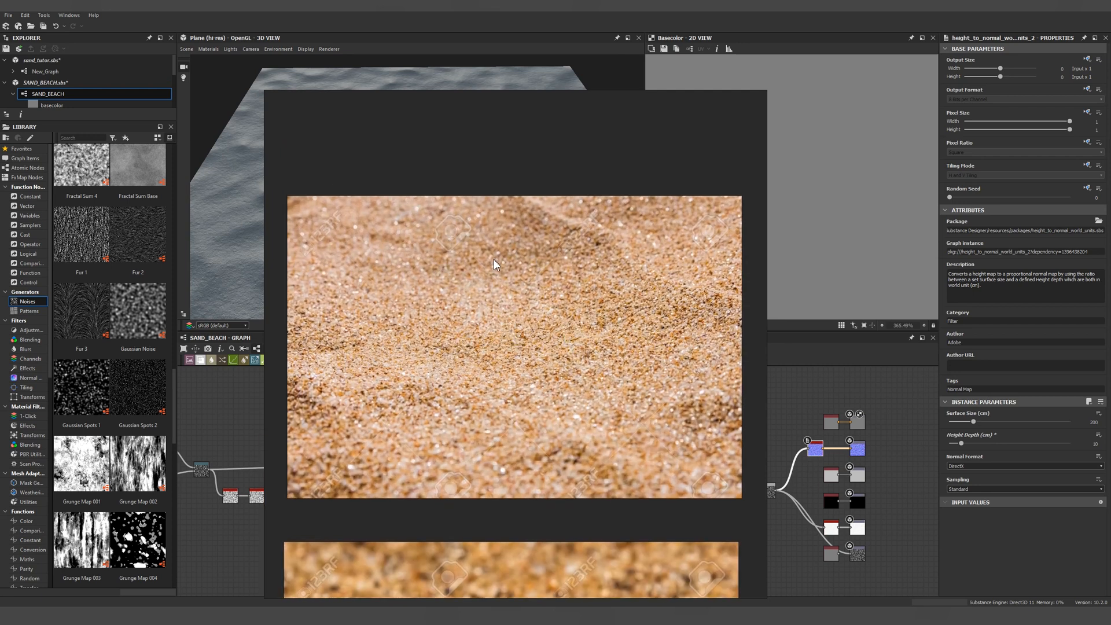
{"action": "scroll", "coordinate": [430, 266], "scroll_direction": "up", "scroll_amount": 2}
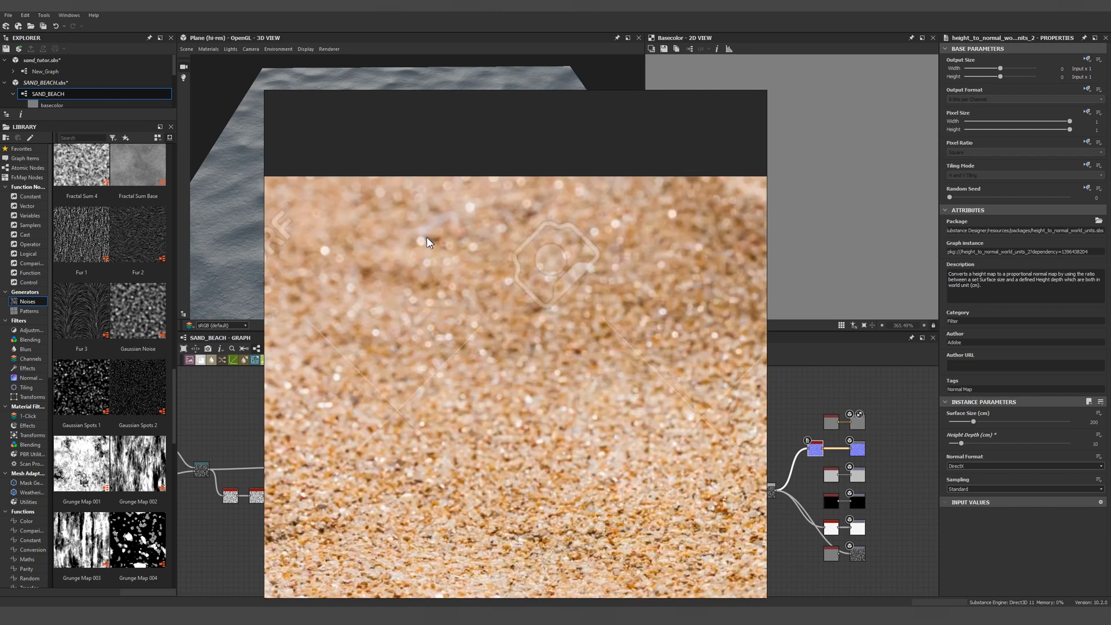
{"action": "scroll", "coordinate": [576, 334], "scroll_direction": "down", "scroll_amount": 3}
{"action": "key", "text": "alt+Tab"}
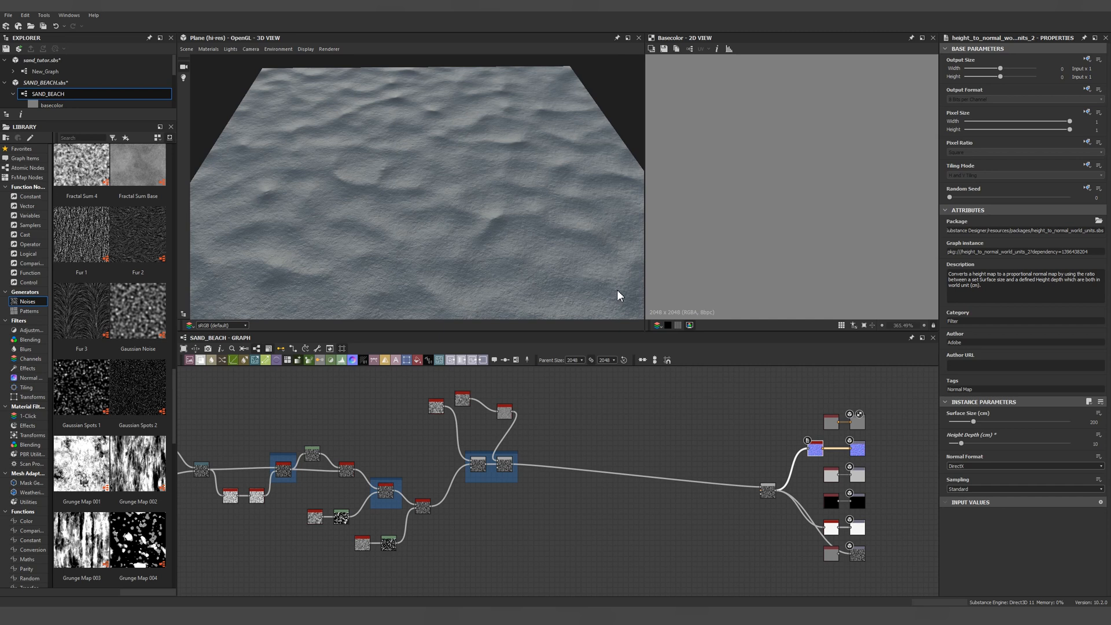
{"action": "key", "text": "alt+Tab"}
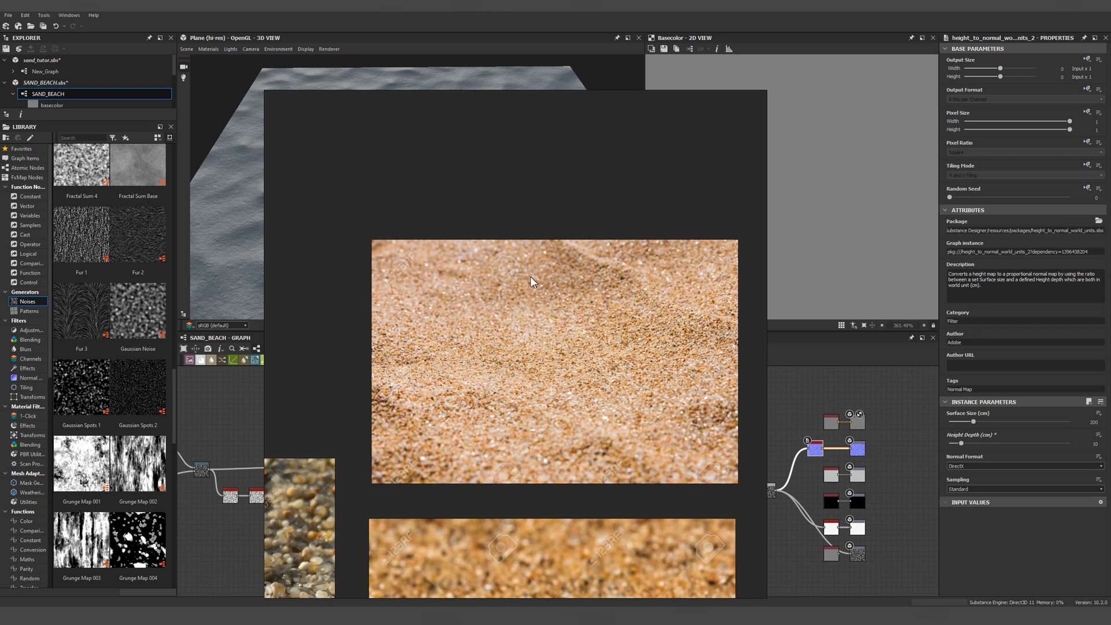
{"action": "key", "text": "alt+Tab"}
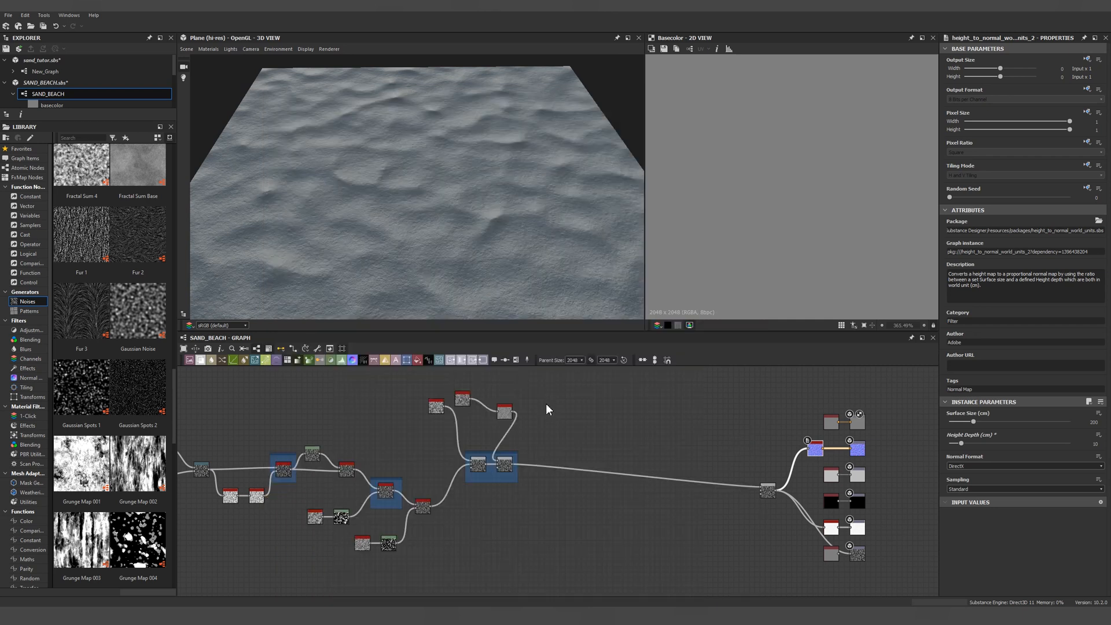
Step: Add a White Noise node in the free area above the graph's main chain and preview it up close
{"action": "key", "text": "space"}
{"action": "type", "text": "white"}
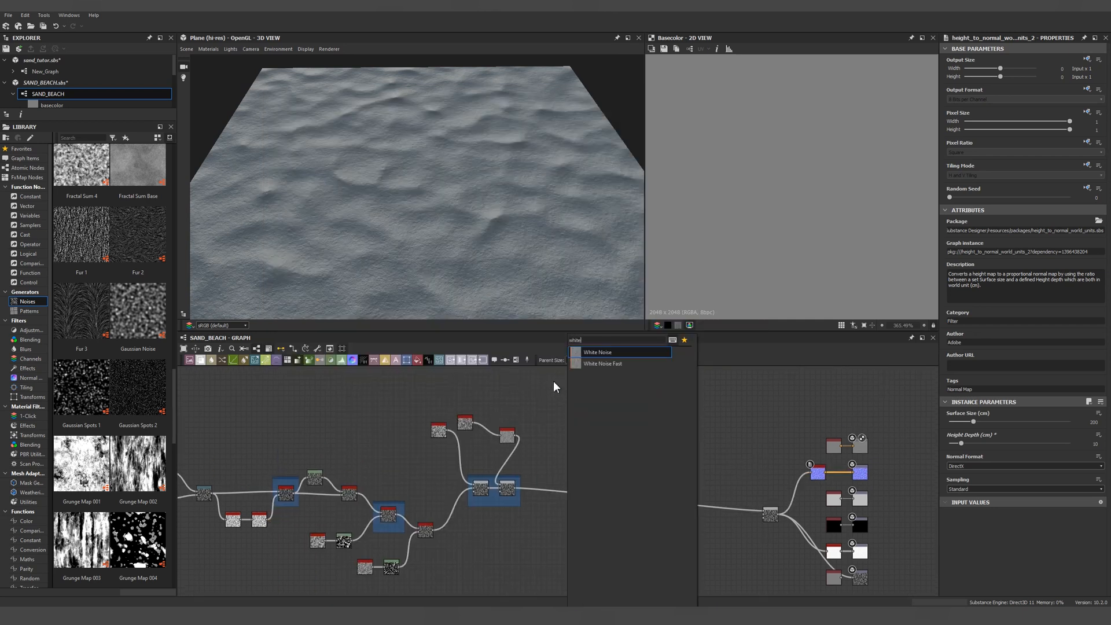
{"action": "key", "text": "Return"}
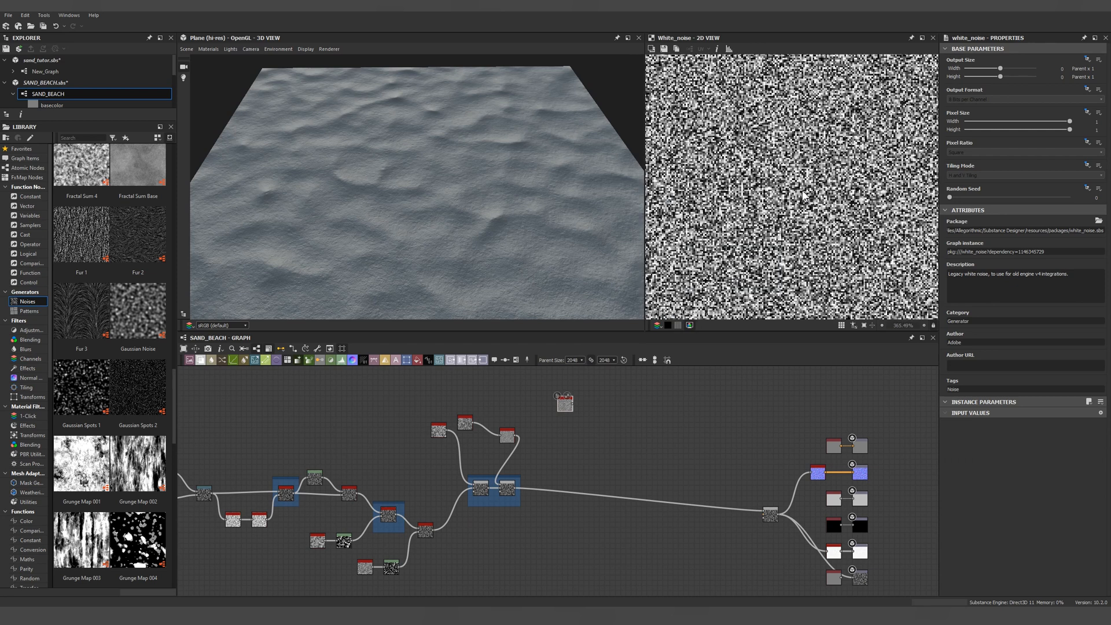
{"action": "scroll", "coordinate": [801, 194], "scroll_direction": "up", "scroll_amount": 8}
{"action": "scroll", "coordinate": [802, 194], "scroll_direction": "down", "scroll_amount": 3}
{"action": "middle_click_drag", "start_coordinate": [604, 385], "coordinate": [581, 408]}
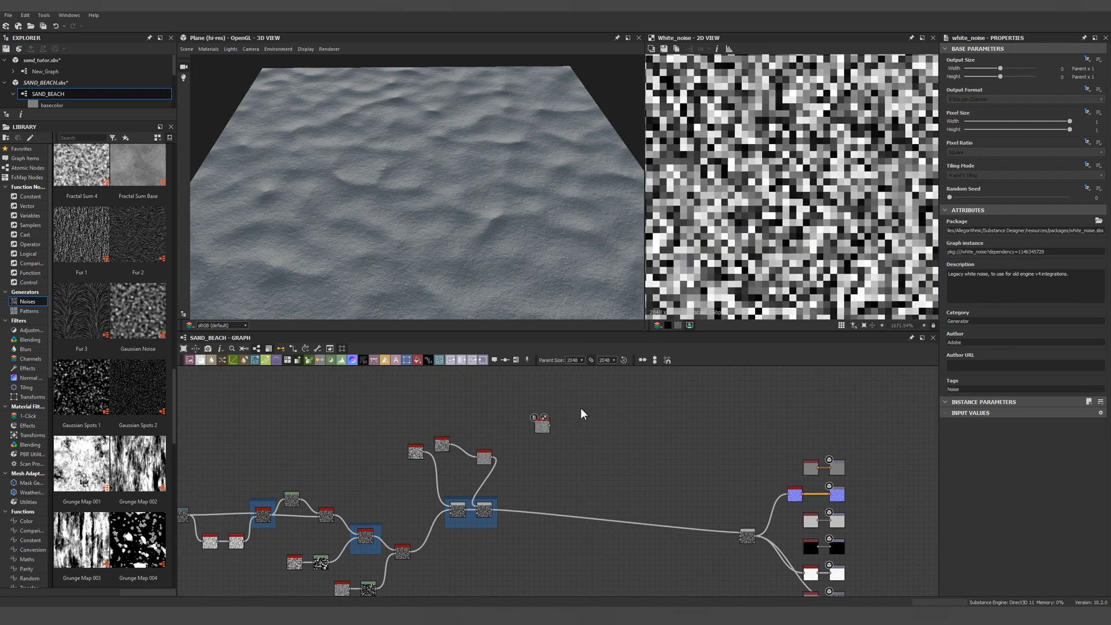
Step: Add a Shape node near the White Noise and set its pattern to Paraboloid
{"action": "key", "text": "space"}
{"action": "type", "text": "shape"}
{"action": "key", "text": "Return"}
{"action": "left_click", "coordinate": [1024, 444]}
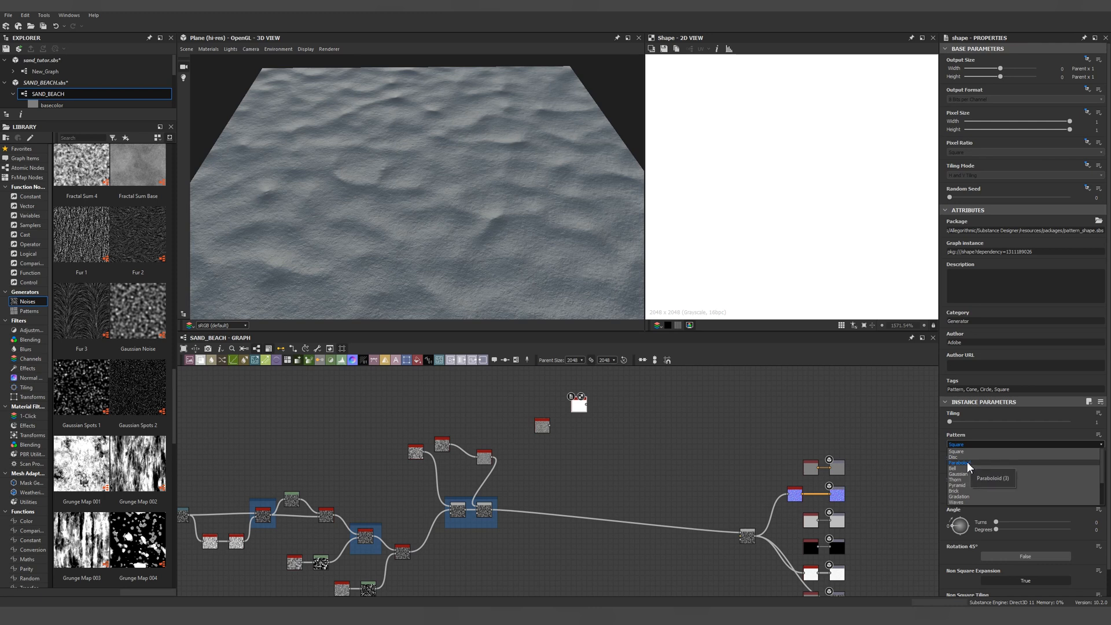
{"action": "left_click", "coordinate": [967, 468]}
{"action": "scroll", "coordinate": [801, 210], "scroll_direction": "down", "scroll_amount": 18}
Step: Attach a Normal node to the paraboloid Shape and set its intensity to 200
{"action": "key", "text": "space"}
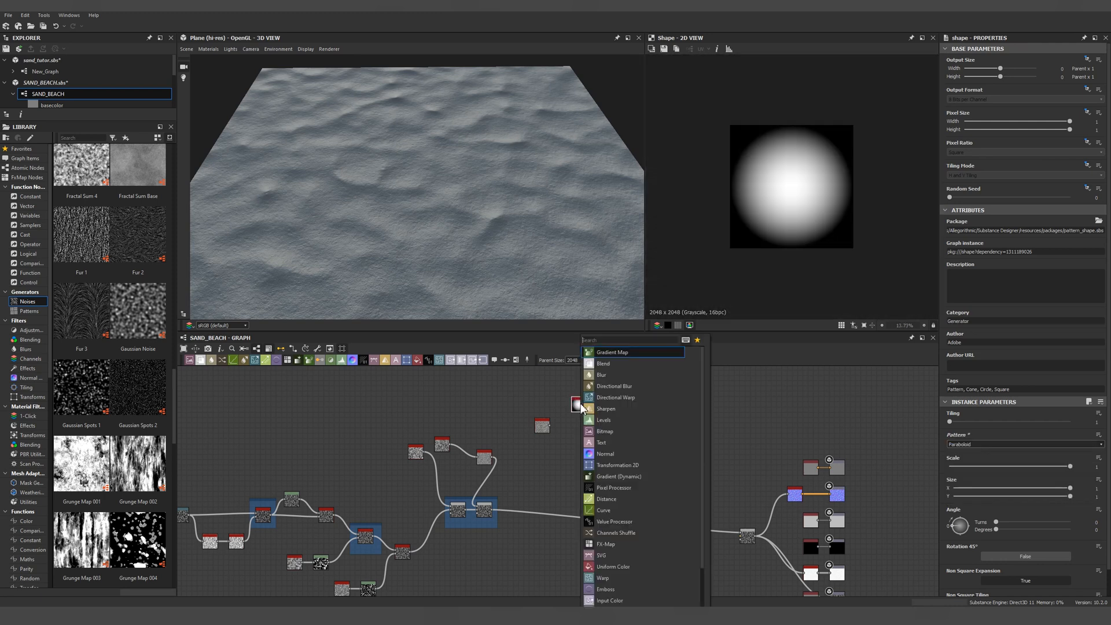
{"action": "type", "text": "nor"}
{"action": "key", "text": "Return"}
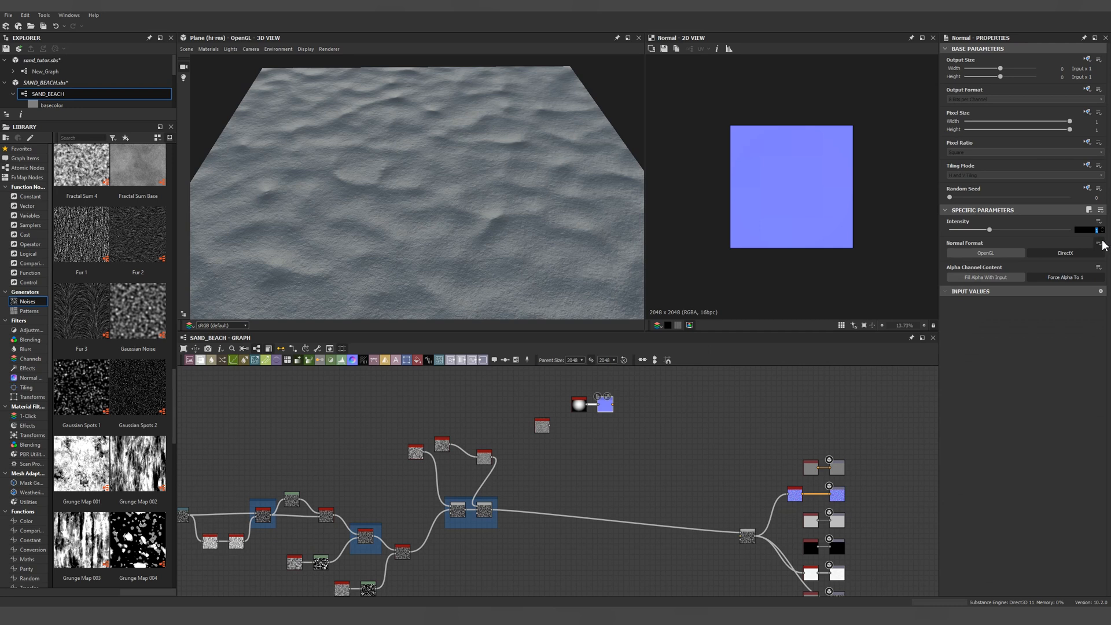
{"action": "type", "text": "200"}
{"action": "key", "text": "Return"}
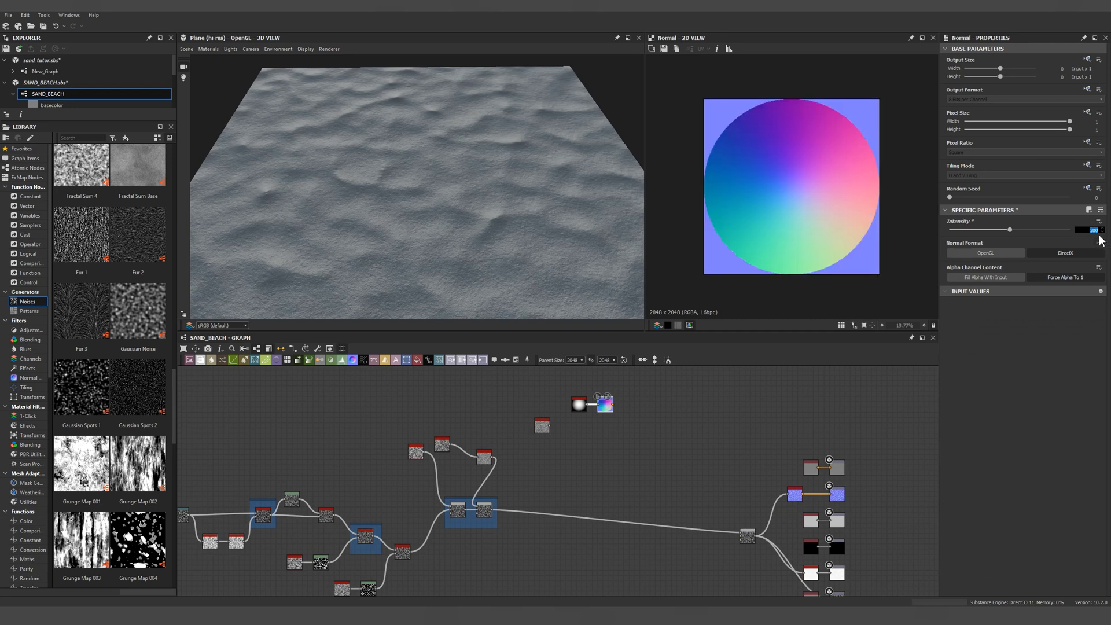
{"action": "key", "text": "ctrl+z"}
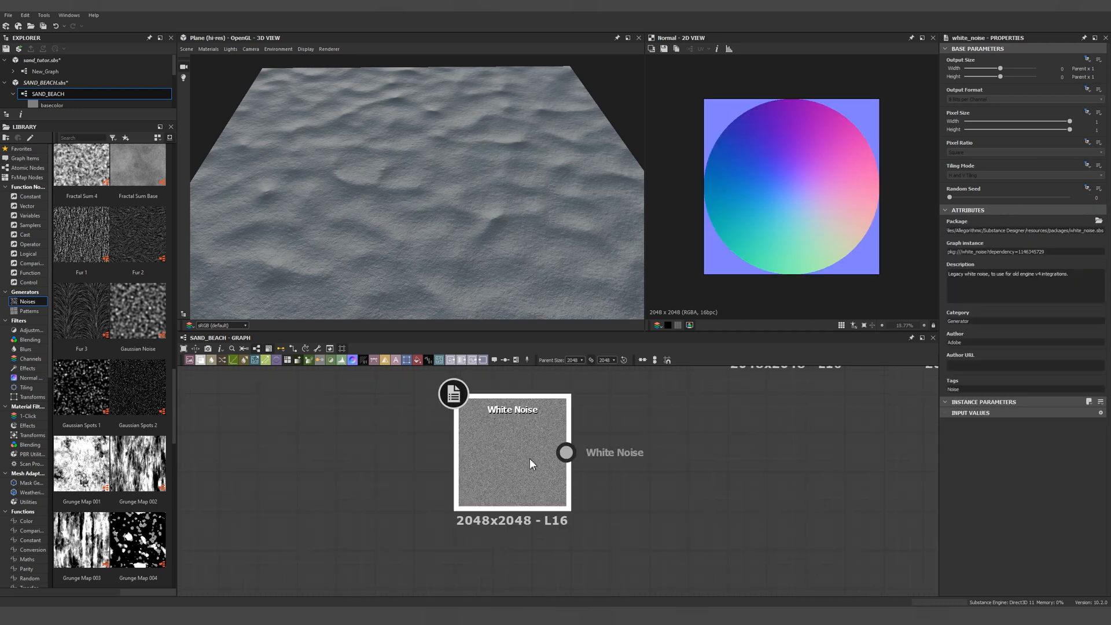
Step: Attach a Gradient Map node to the White Noise output
{"action": "scroll", "coordinate": [529, 458], "scroll_direction": "down", "scroll_amount": 3}
{"action": "key", "text": "space"}
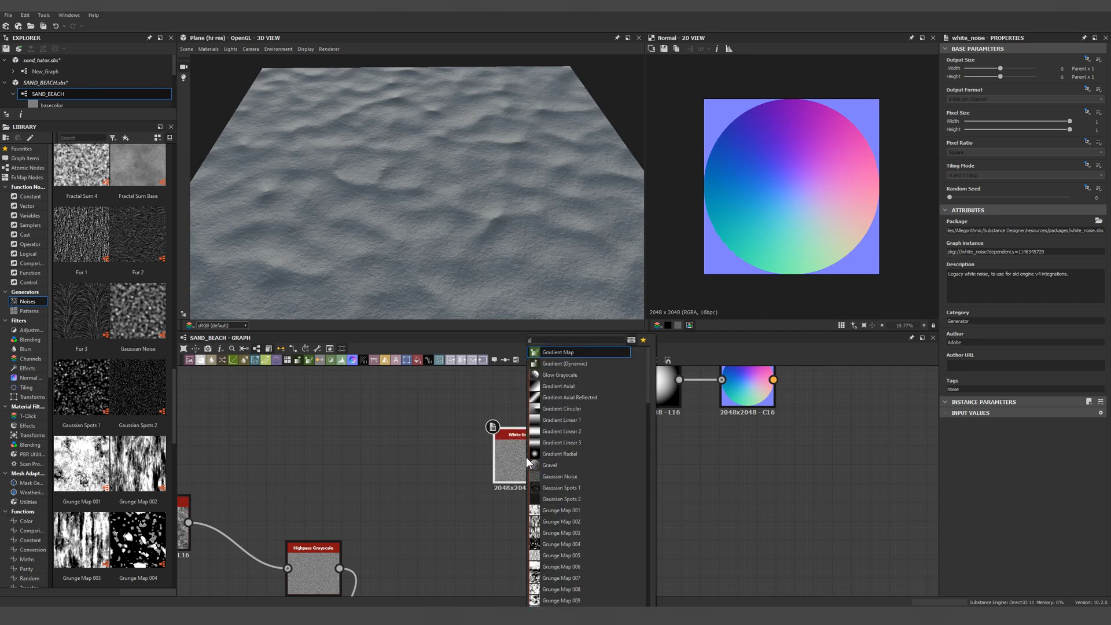
{"action": "key", "text": "Return"}
{"action": "middle_click_drag", "start_coordinate": [773, 447], "coordinate": [723, 494]}
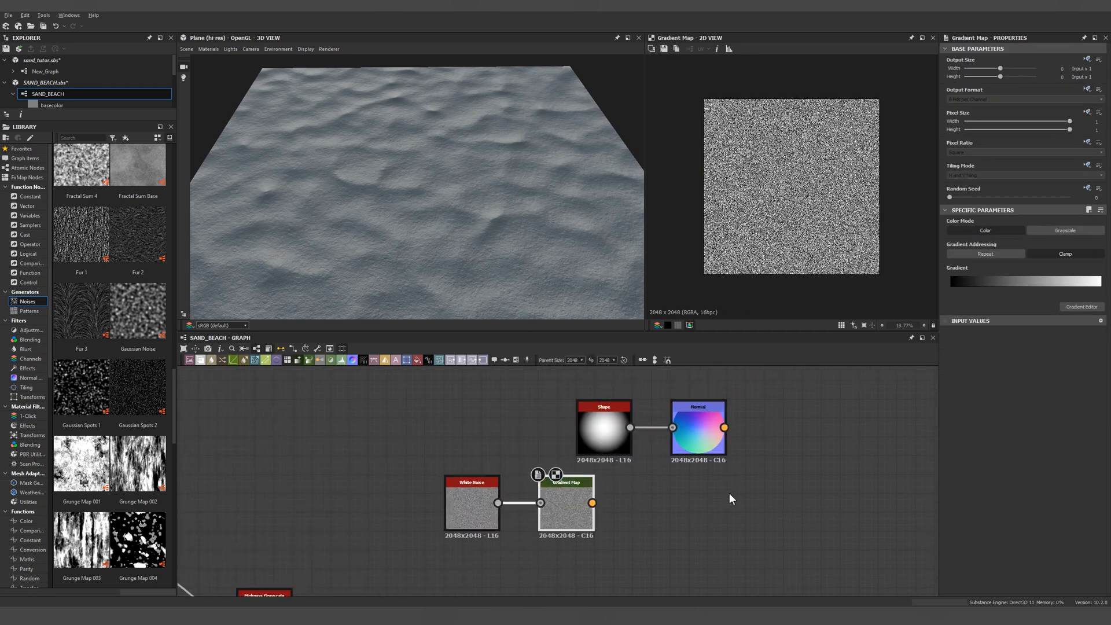
Step: Fill the Gradient Map's gradient by picking colours across the paraboloid's normal map preview, and view the coloured noise up close
{"action": "double_click", "coordinate": [699, 431]}
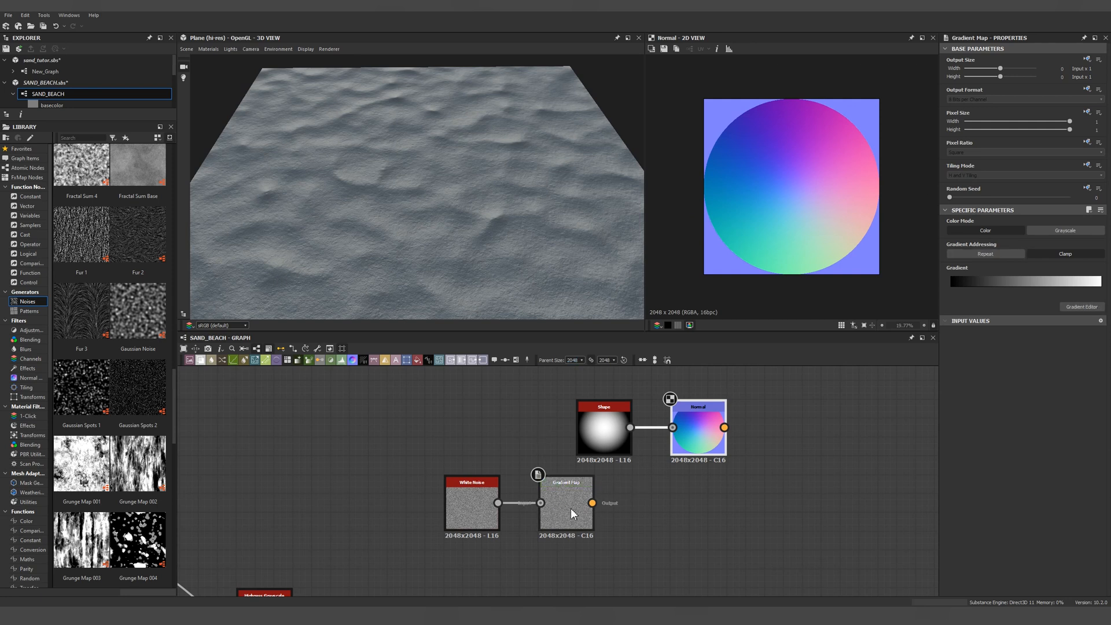
{"action": "scroll", "coordinate": [577, 516], "scroll_direction": "up", "scroll_amount": 2}
{"action": "scroll", "coordinate": [803, 244], "scroll_direction": "up", "scroll_amount": 2}
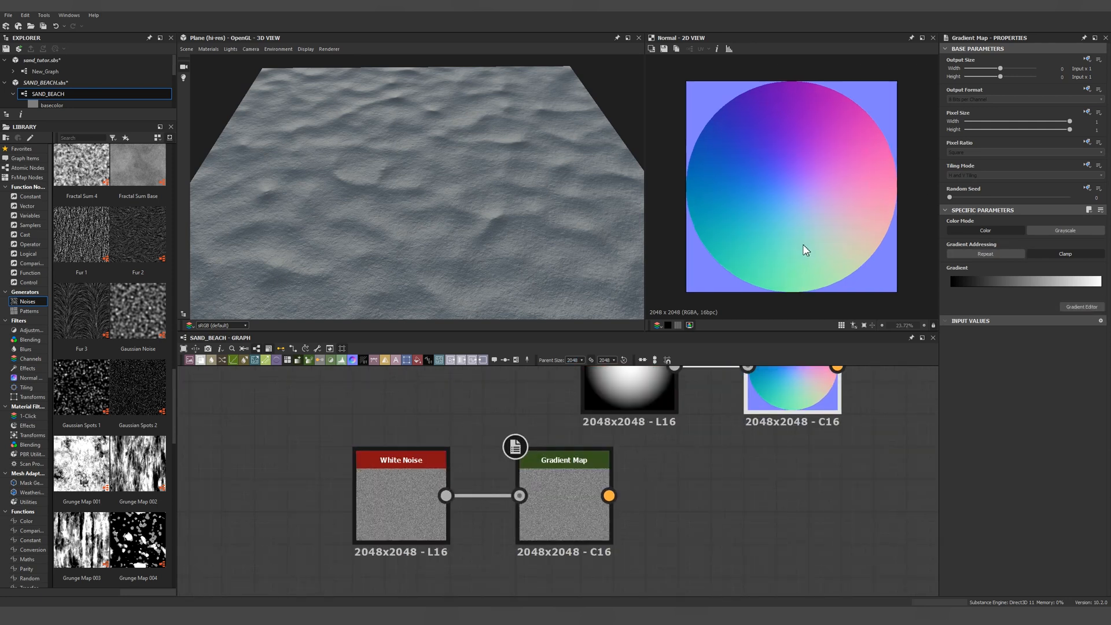
{"action": "left_click", "coordinate": [1081, 307]}
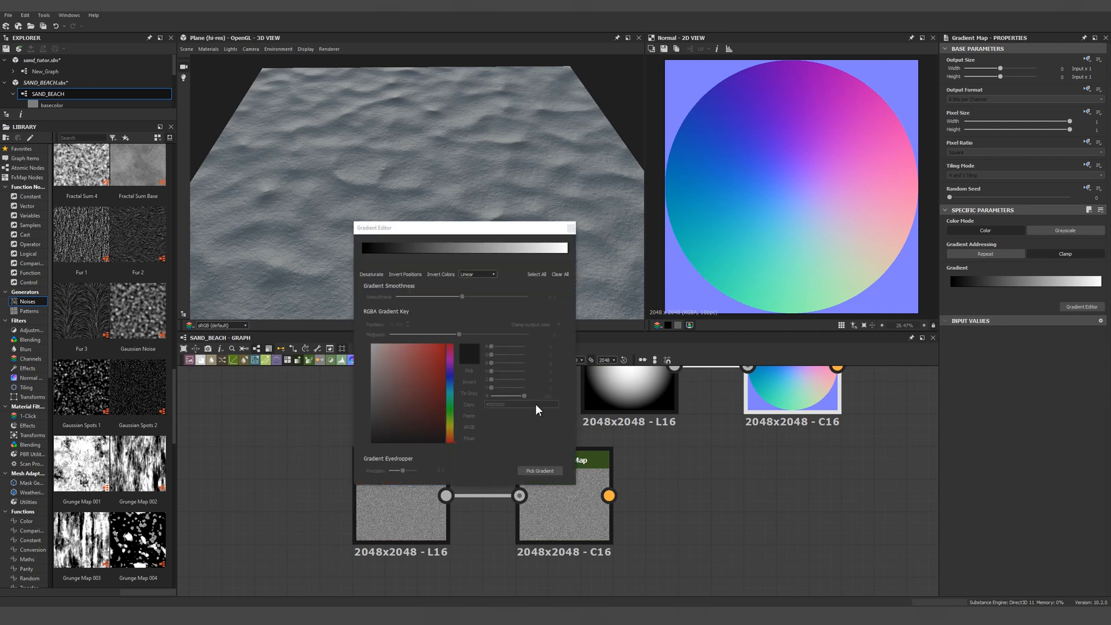
{"action": "left_click", "coordinate": [539, 470]}
{"action": "mouse_move", "coordinate": [679, 185]}
{"action": "left_mouse_down"}
{"action": "mouse_move", "coordinate": [684, 155]}
{"action": "mouse_move", "coordinate": [722, 110]}
{"action": "mouse_move", "coordinate": [798, 89]}
{"action": "mouse_move", "coordinate": [798, 289]}
{"action": "mouse_move", "coordinate": [839, 168]}
{"action": "mouse_move", "coordinate": [812, 180]}
{"action": "left_mouse_up"}
{"action": "left_click", "coordinate": [571, 229]}
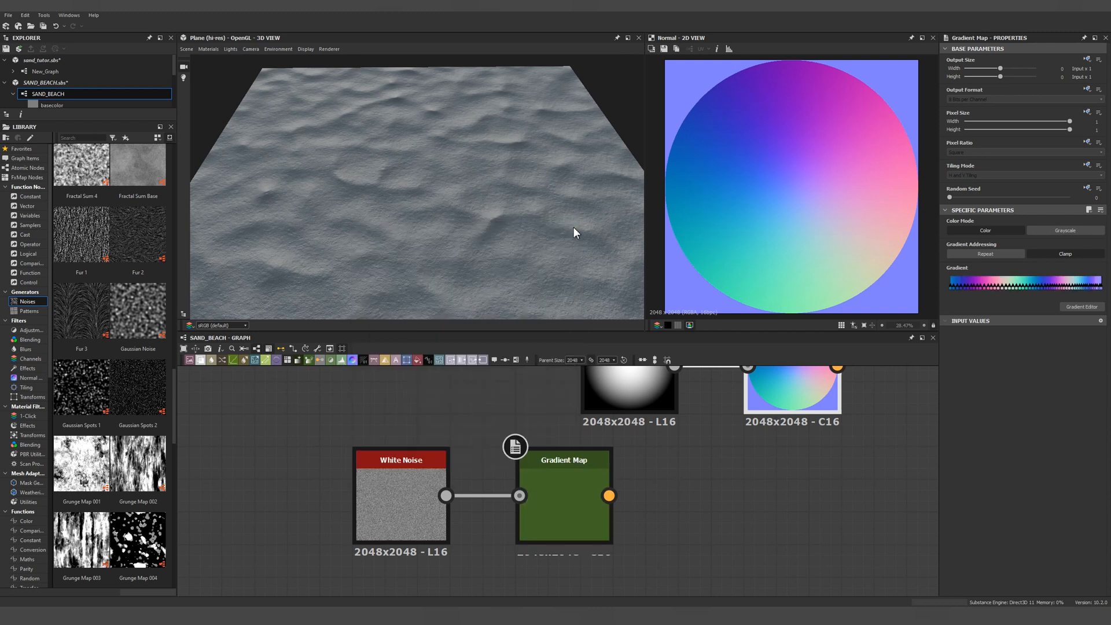
{"action": "double_click", "coordinate": [602, 526]}
{"action": "scroll", "coordinate": [793, 212], "scroll_direction": "up", "scroll_amount": 5}
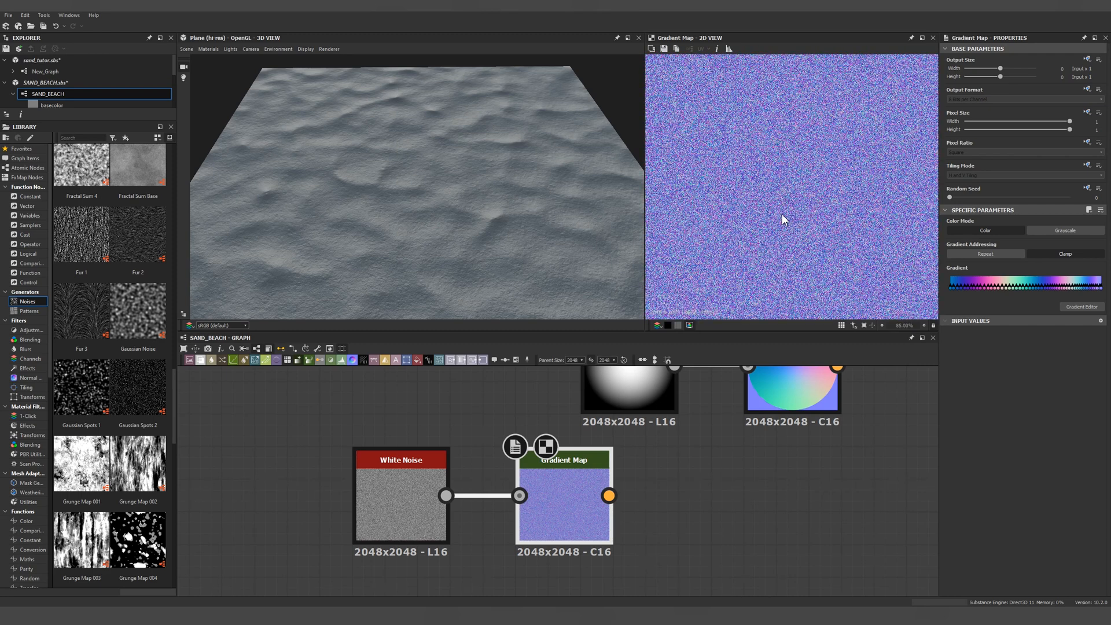
Step: Delete the helper Shape and Normal nodes above the Gradient Map
{"action": "scroll", "coordinate": [800, 412], "scroll_direction": "down", "scroll_amount": 3}
{"action": "left_click_drag", "start_coordinate": [800, 412], "coordinate": [634, 465]}
{"action": "key", "text": "Delete"}
{"action": "scroll", "coordinate": [720, 454], "scroll_direction": "down", "scroll_amount": 3}
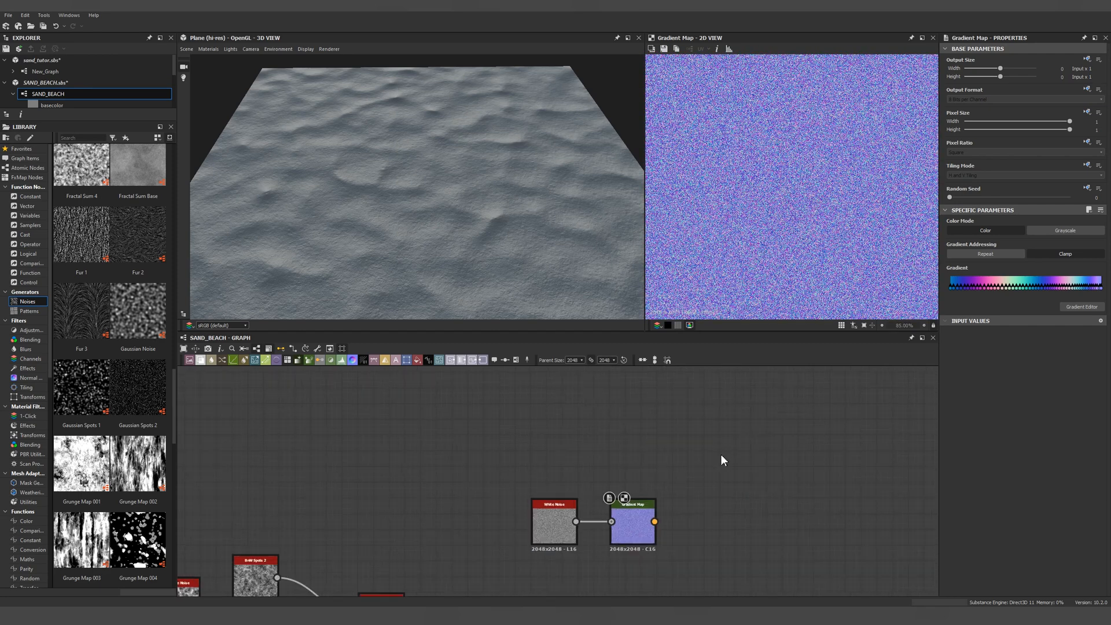
Step: Move the White Noise and Gradient Map pair above the Height to Normal World Units node, near the material outputs
{"action": "middle_click_drag", "start_coordinate": [623, 560], "coordinate": [633, 473]}
{"action": "scroll", "coordinate": [773, 497], "scroll_direction": "up", "scroll_amount": 5}
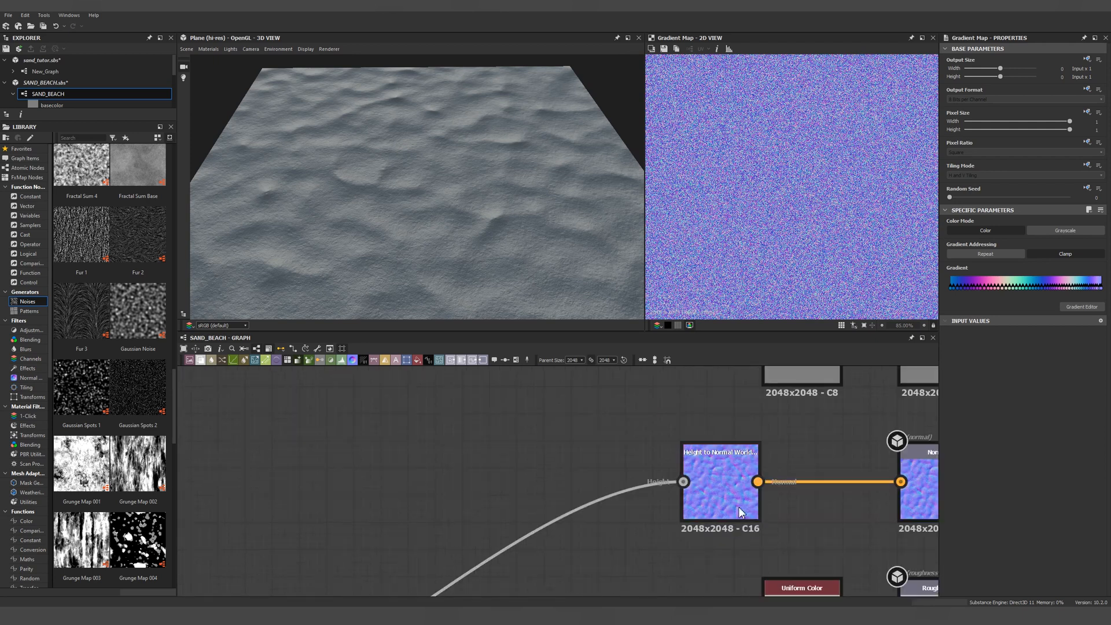
{"action": "left_click_drag", "start_coordinate": [733, 505], "coordinate": [668, 480]}
{"action": "scroll", "coordinate": [658, 473], "scroll_direction": "down", "scroll_amount": 3}
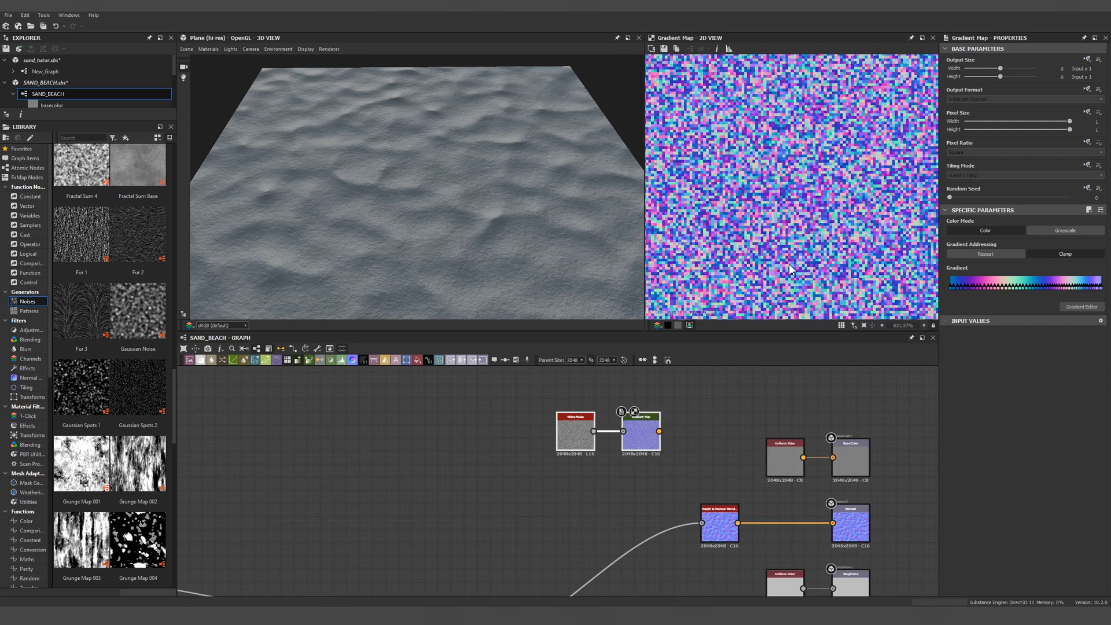
Step: Duplicate the White Noise node directly below the original and give the copy a different random seed
{"action": "scroll", "coordinate": [601, 467], "scroll_direction": "up", "scroll_amount": 1}
{"action": "left_click", "coordinate": [553, 433]}
{"action": "key", "text": "ctrl+d"}
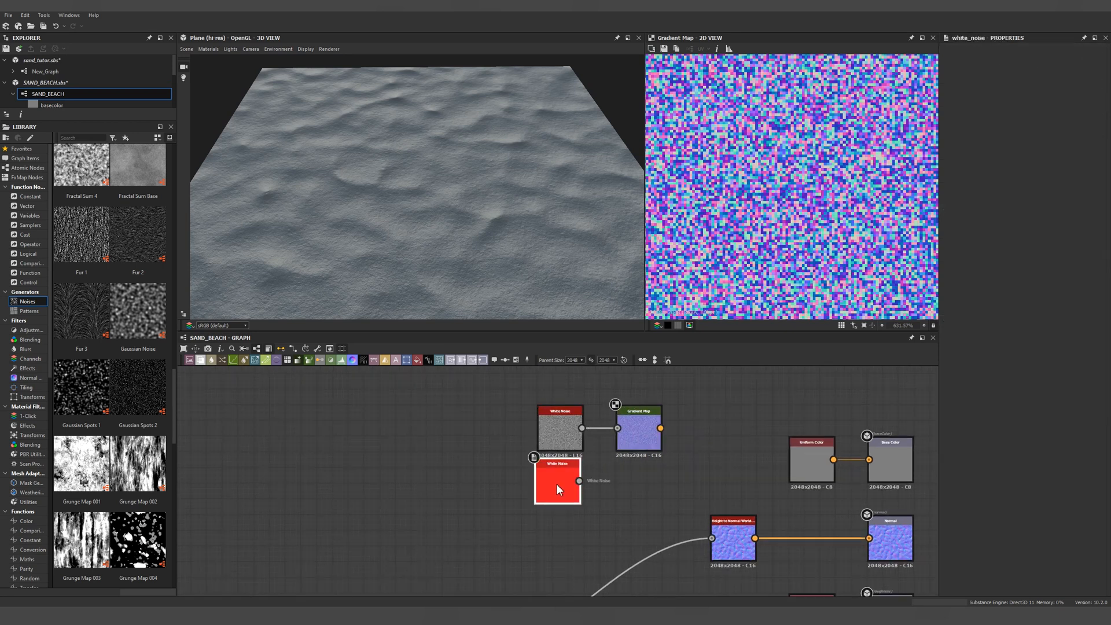
{"action": "left_click", "coordinate": [557, 488]}
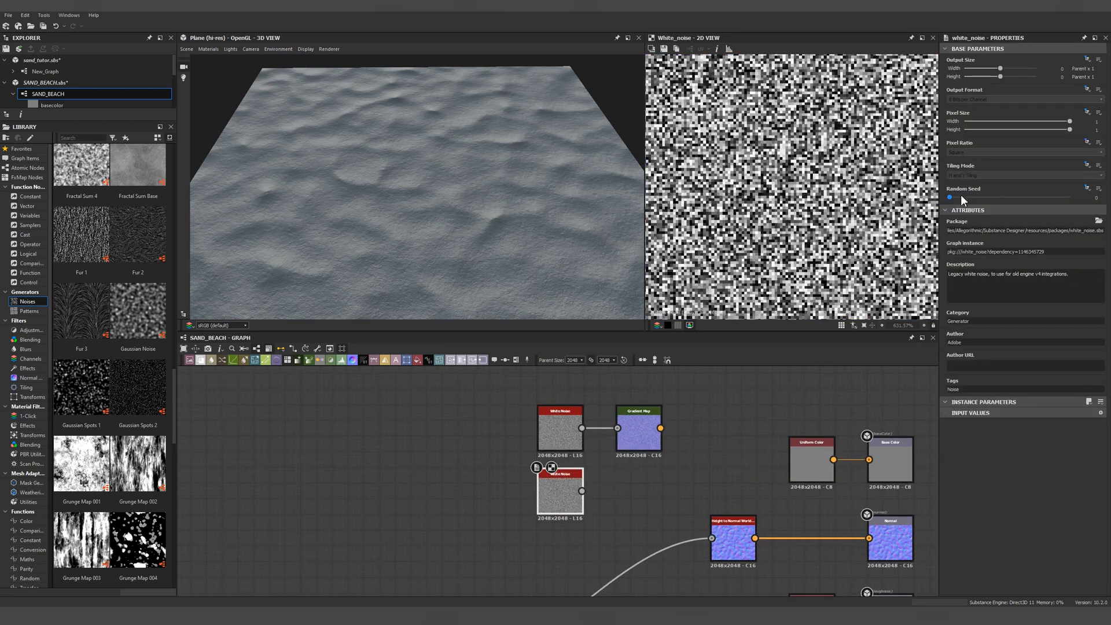
{"action": "left_click_drag", "start_coordinate": [949, 197], "coordinate": [983, 199]}
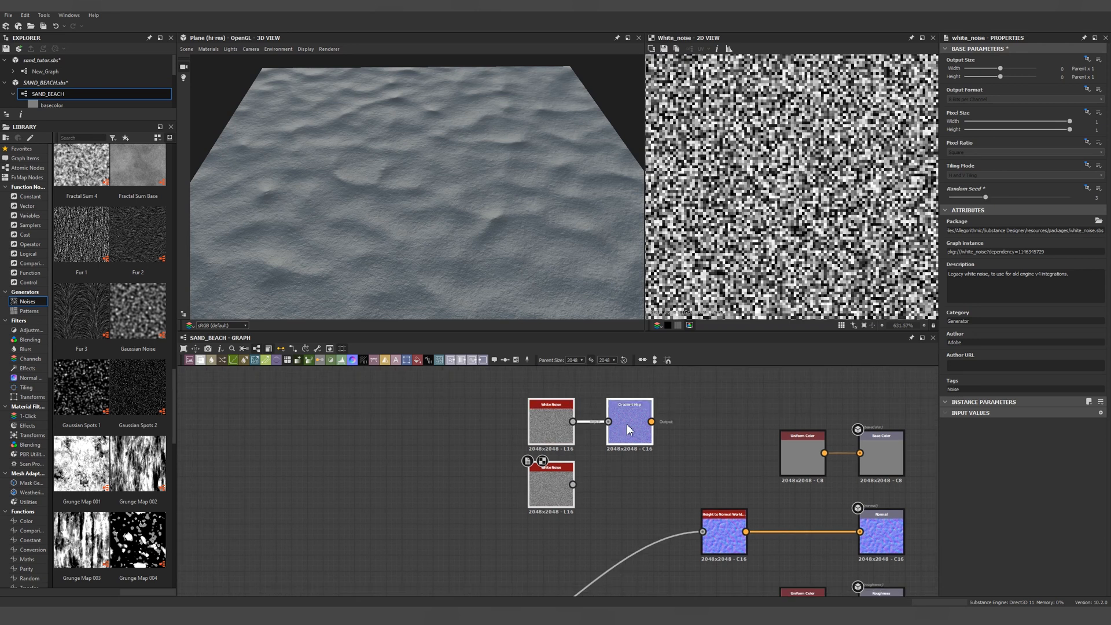
Step: Attach a Histogram Scan to the duplicated White Noise with contrast 1 and position 0.05
{"action": "middle_click_drag", "start_coordinate": [705, 494], "coordinate": [595, 494]}
{"action": "key", "text": "space"}
{"action": "type", "text": "his"}
{"action": "key", "text": "Down"}
{"action": "key", "text": "Return"}
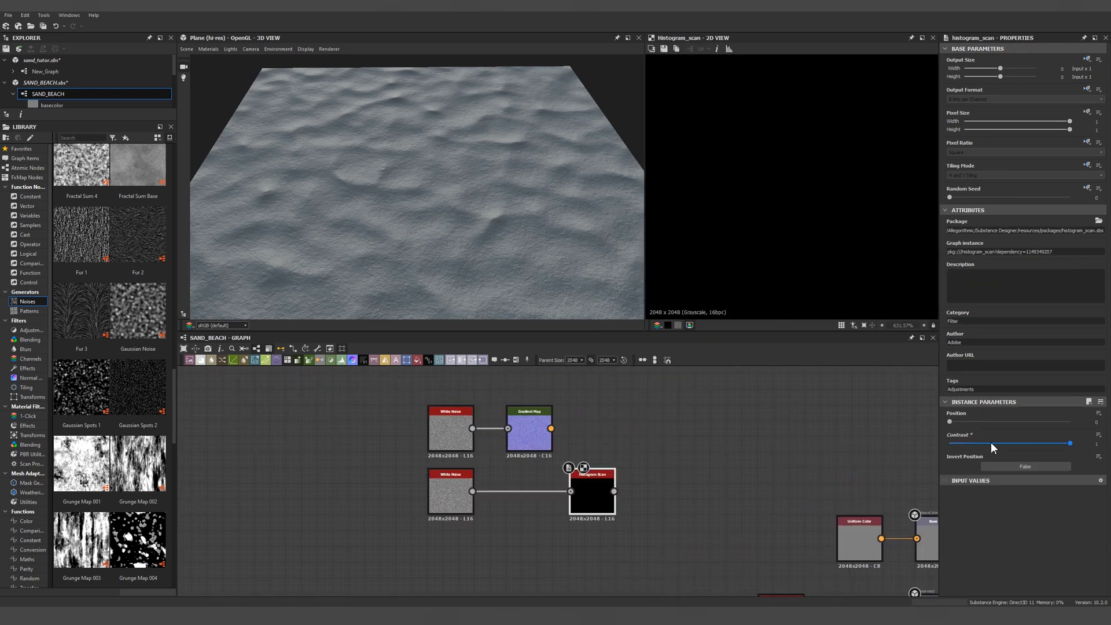
{"action": "left_click_drag", "start_coordinate": [949, 422], "coordinate": [955, 425]}
{"action": "scroll", "coordinate": [826, 183], "scroll_direction": "down", "scroll_amount": 3}
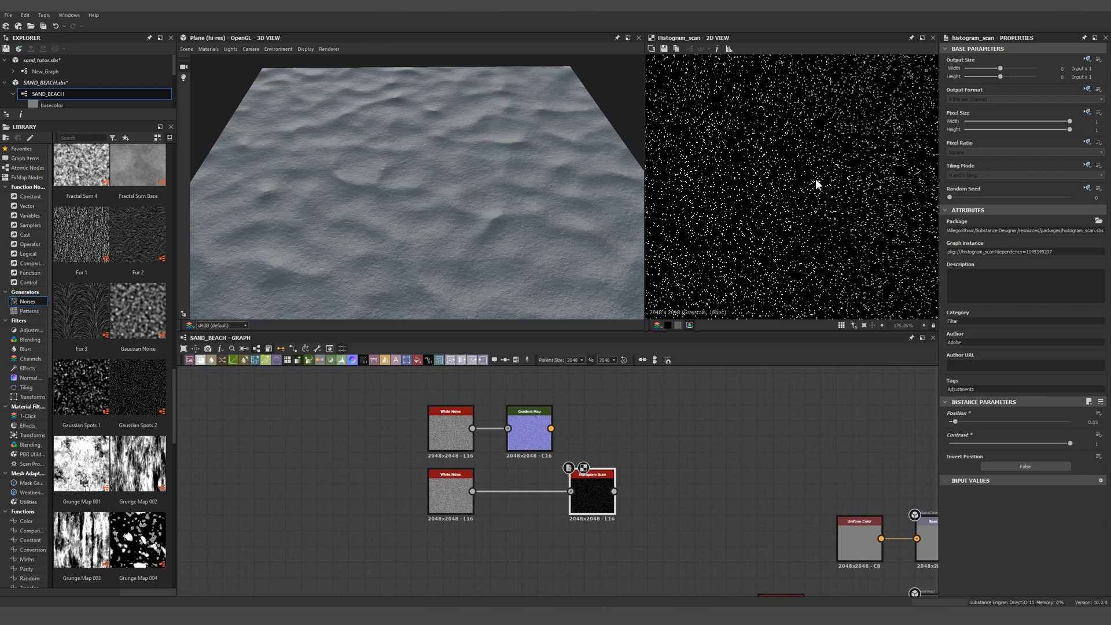
{"action": "scroll", "coordinate": [810, 194], "scroll_direction": "down", "scroll_amount": 2}
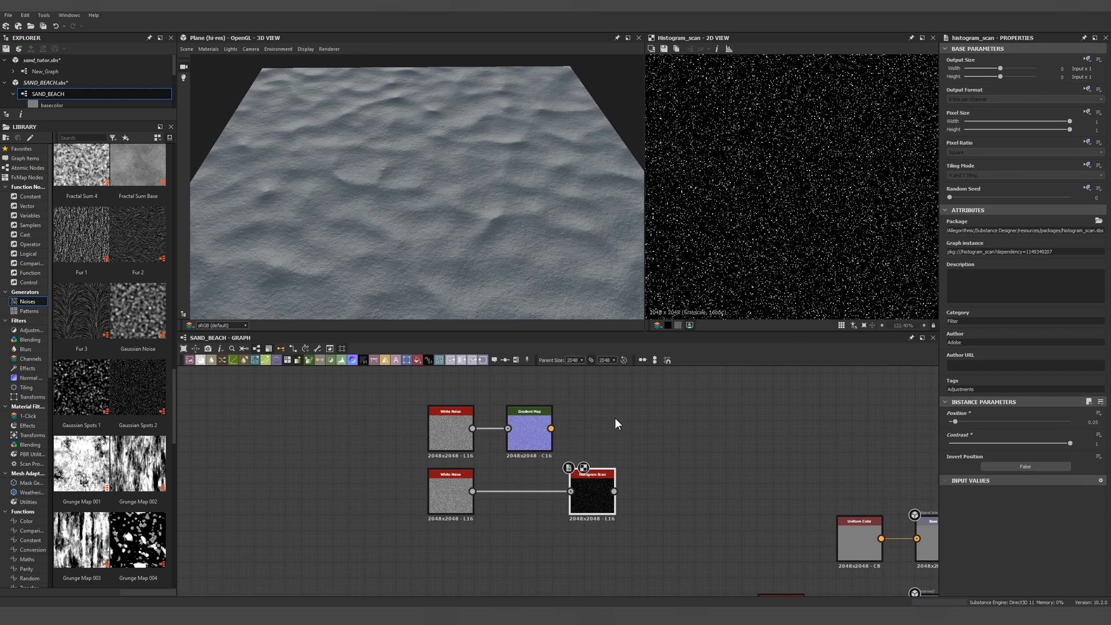
Step: Add a Normal Blend combining the Gradient Map over the height normal, masked by the Histogram Scan, and feed the Normal output
{"action": "scroll", "coordinate": [607, 404], "scroll_direction": "down", "scroll_amount": 1}
{"action": "key", "text": "space"}
{"action": "type", "text": "nor"}
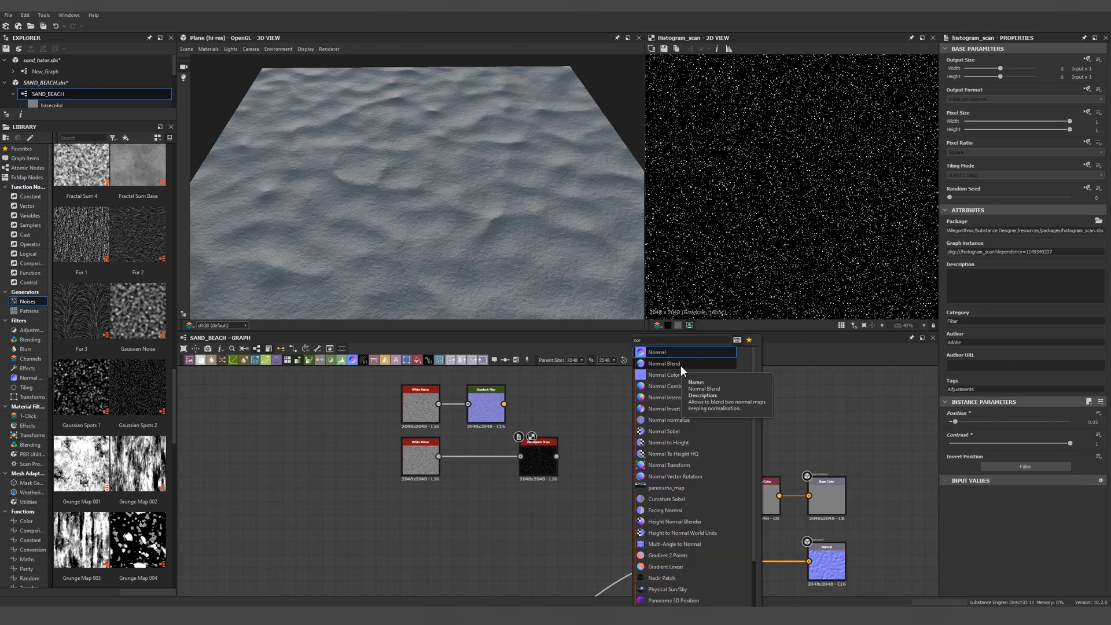
{"action": "left_click", "coordinate": [681, 365]}
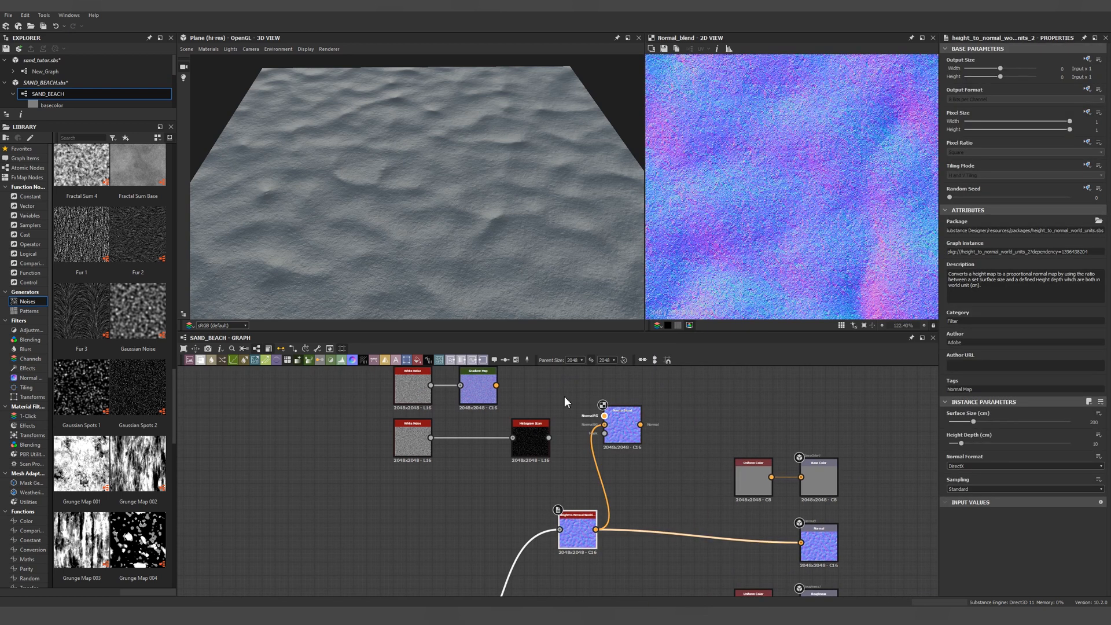
{"action": "left_click_drag", "start_coordinate": [496, 385], "coordinate": [604, 416]}
{"action": "left_click_drag", "start_coordinate": [548, 437], "coordinate": [605, 438]}
{"action": "left_click", "coordinate": [606, 442]}
{"action": "scroll", "coordinate": [484, 232], "scroll_direction": "up", "scroll_amount": 5}
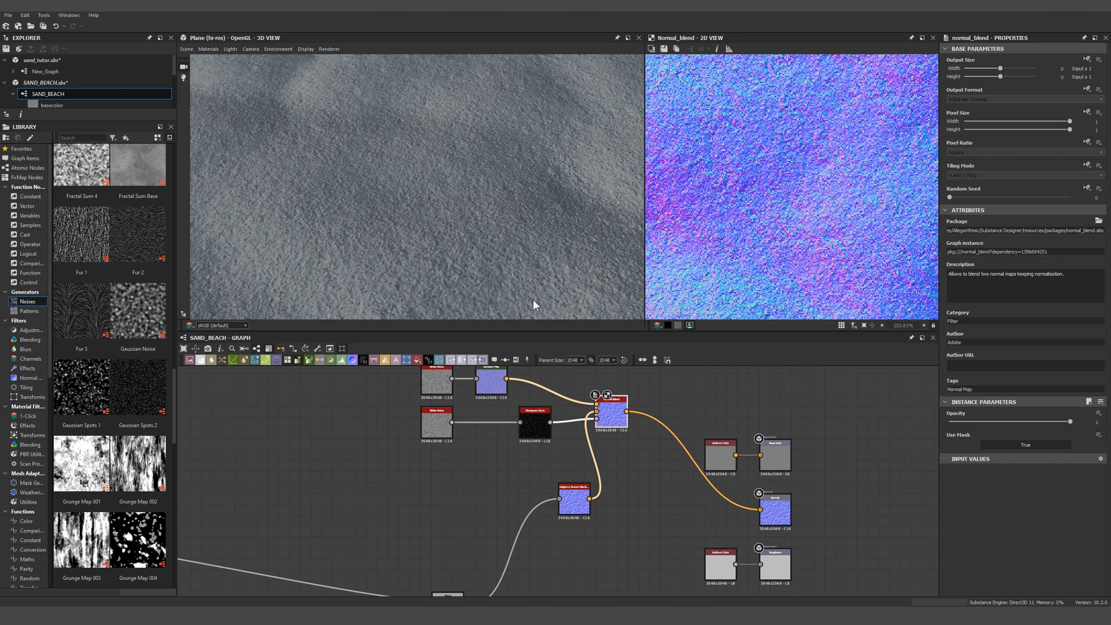
Step: Set the Histogram Scan's position to 0.32 and check the grain density on an enlarged 3D preview
{"action": "left_click_drag", "start_coordinate": [528, 331], "coordinate": [528, 405]}
{"action": "left_click", "coordinate": [535, 496]}
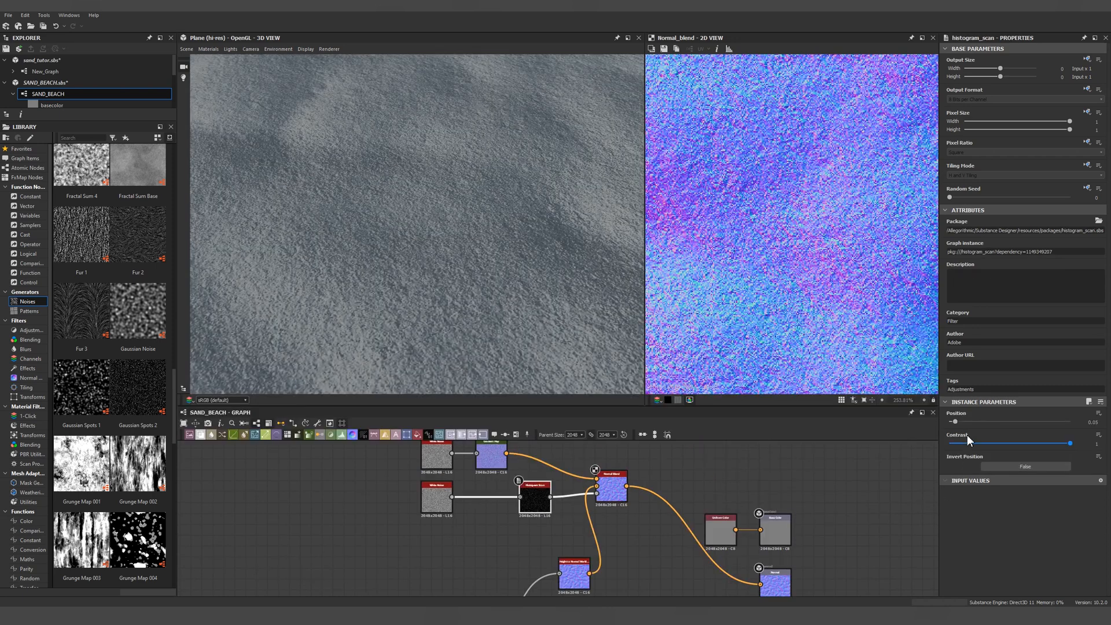
{"action": "left_click_drag", "start_coordinate": [959, 422], "coordinate": [987, 421]}
{"action": "left_click_drag", "start_coordinate": [501, 234], "coordinate": [511, 257]}
Step: Set the Normal Blend's opacity to 0.81 and compare the sand surface with and without the blend
{"action": "left_click", "coordinate": [611, 489]}
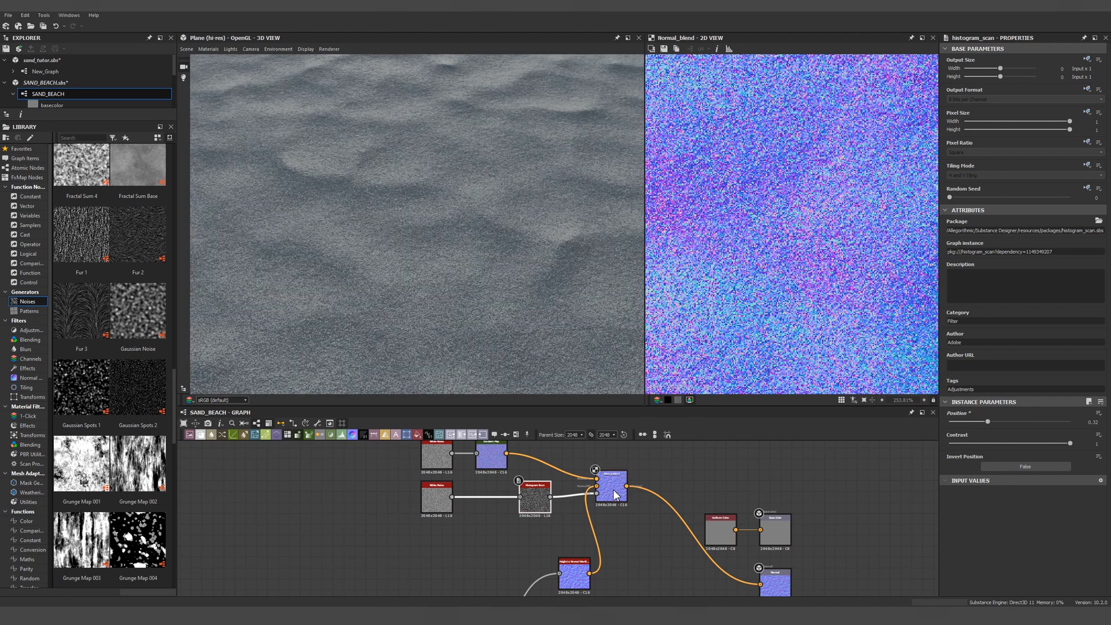
{"action": "left_click_drag", "start_coordinate": [1016, 425], "coordinate": [1033, 423]}
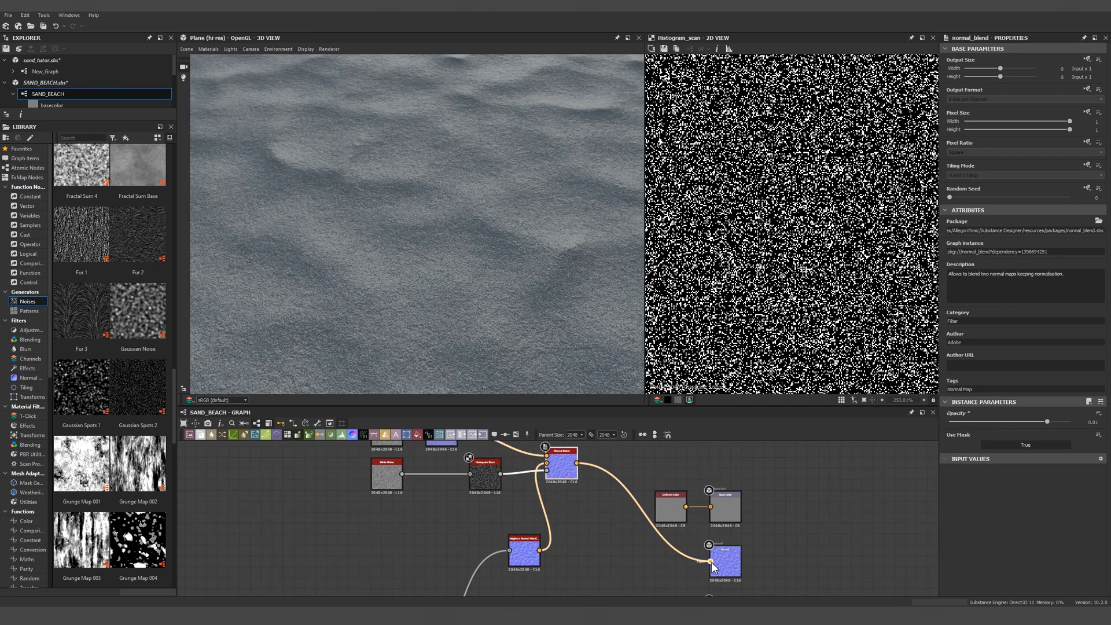
{"action": "left_click_drag", "start_coordinate": [711, 563], "coordinate": [539, 549]}
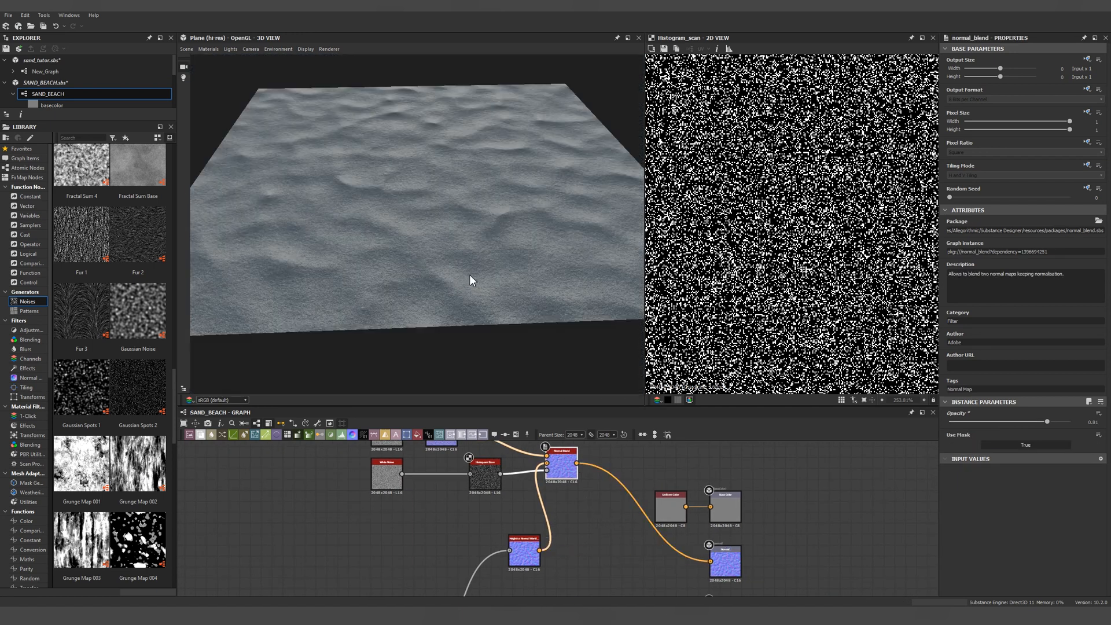
{"action": "scroll", "coordinate": [469, 276], "scroll_direction": "up", "scroll_amount": 5}
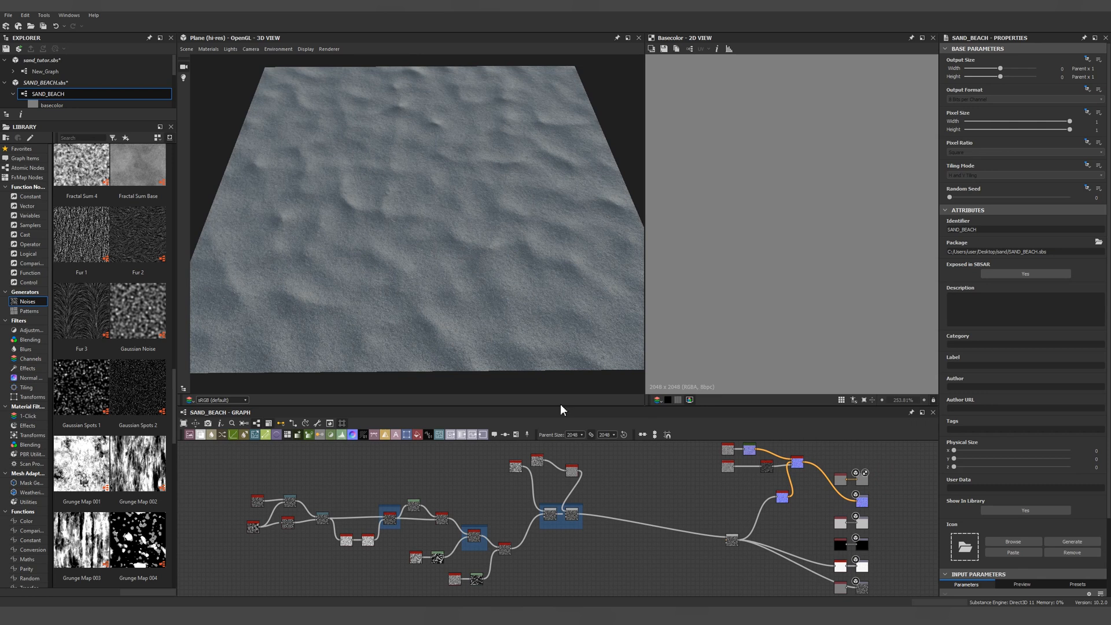
Step: Review the whole graph and mark the ripple direction with diagonal guide lines over the 3D sand plane
{"action": "left_click_drag", "start_coordinate": [559, 405], "coordinate": [560, 299]}
{"action": "middle_click_drag", "start_coordinate": [575, 391], "coordinate": [520, 442]}
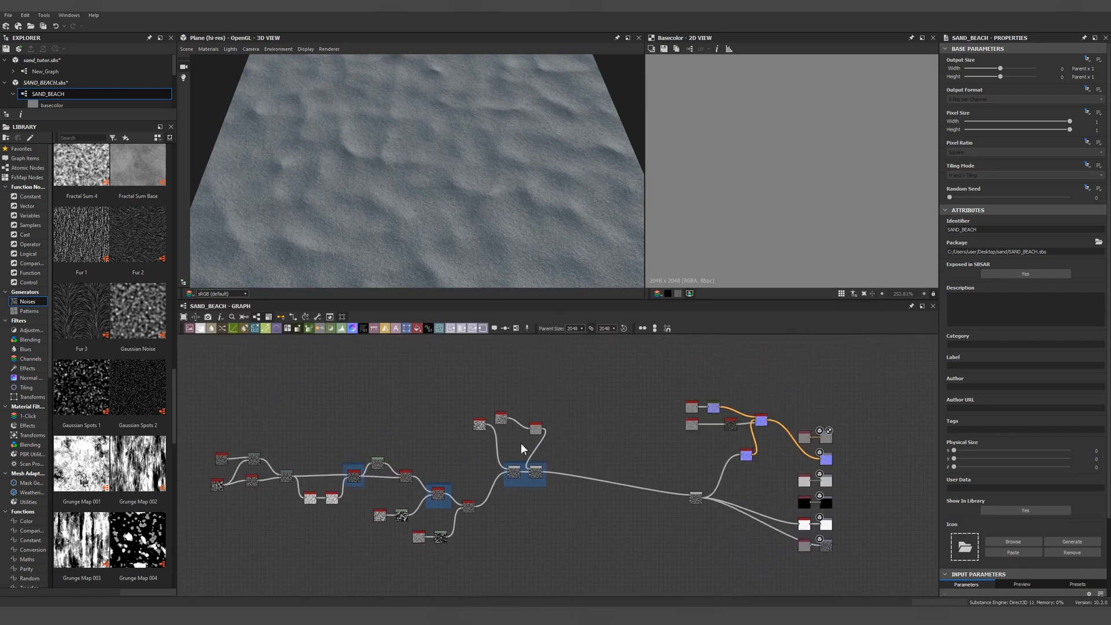
{"action": "scroll", "coordinate": [521, 442], "scroll_direction": "up", "scroll_amount": 3}
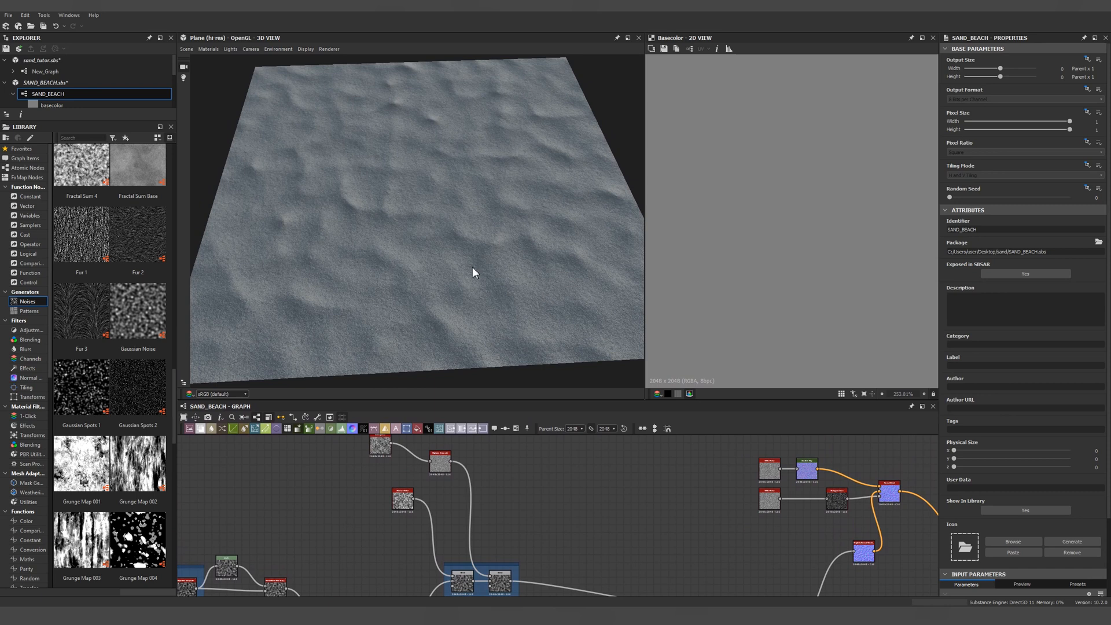
{"action": "left_click_drag", "start_coordinate": [471, 269], "coordinate": [520, 235]}
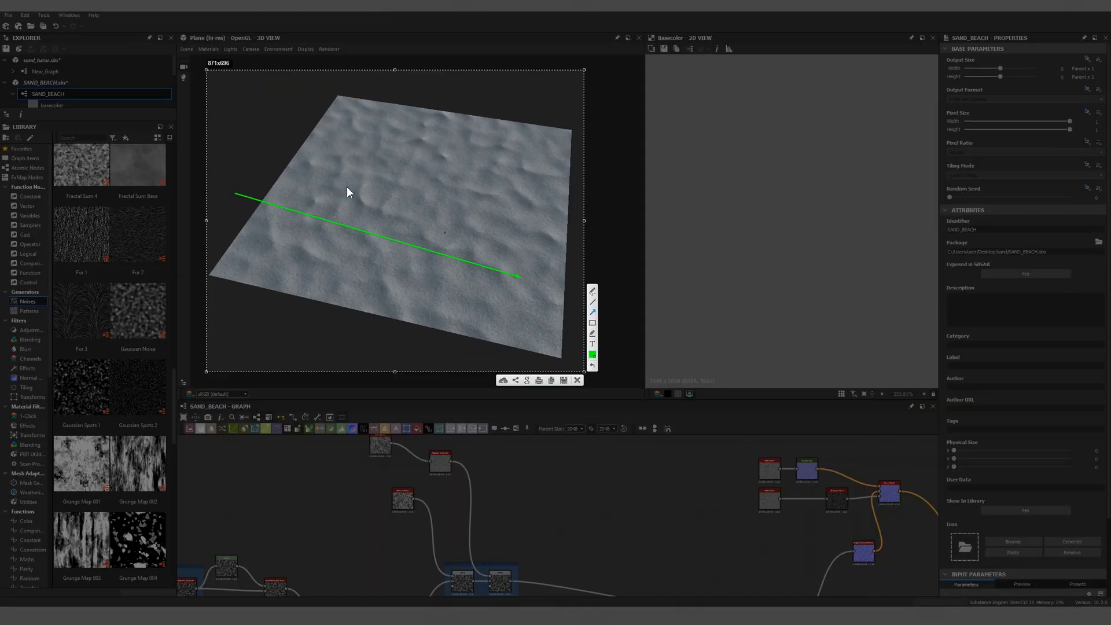
{"action": "left_click_drag", "start_coordinate": [271, 158], "coordinate": [539, 237]}
{"action": "left_click_drag", "start_coordinate": [296, 115], "coordinate": [566, 180]}
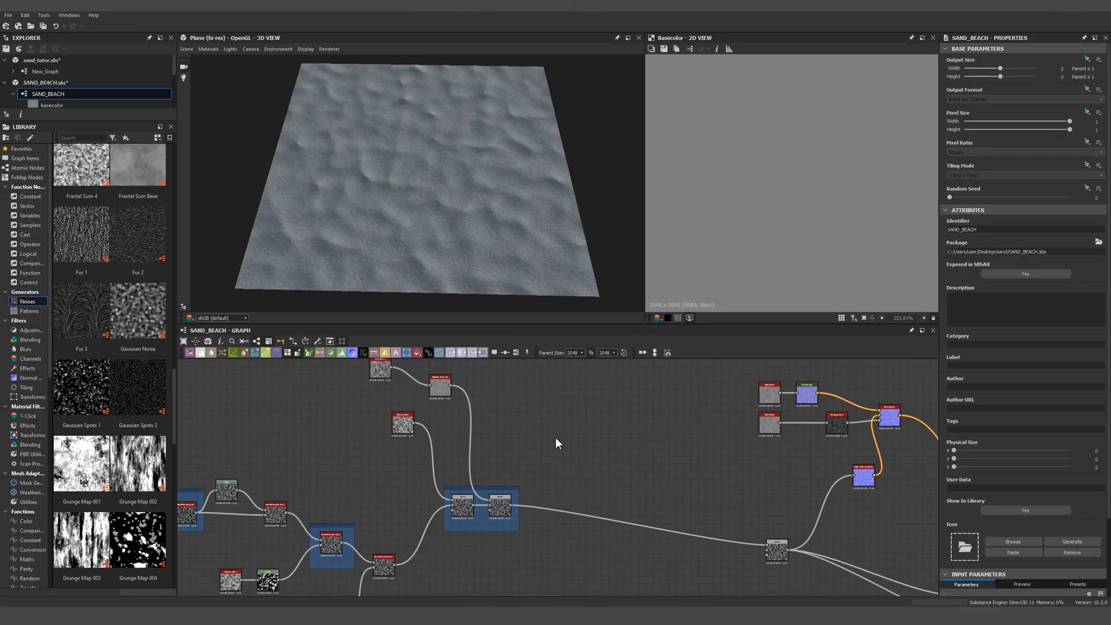
Step: Add Gradient Linear 1 and Slope Blur Grayscale nodes and place them in the free area above the main chain
{"action": "scroll", "coordinate": [515, 463], "scroll_direction": "up", "scroll_amount": 3}
{"action": "scroll", "coordinate": [570, 397], "scroll_direction": "down", "scroll_amount": 2}
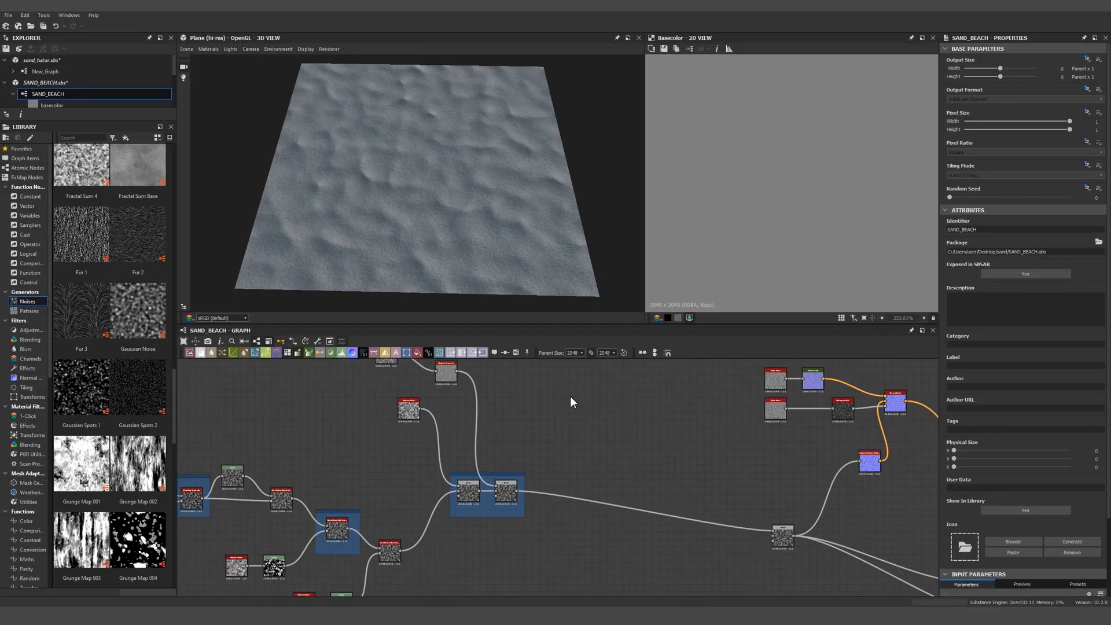
{"action": "key", "text": "space"}
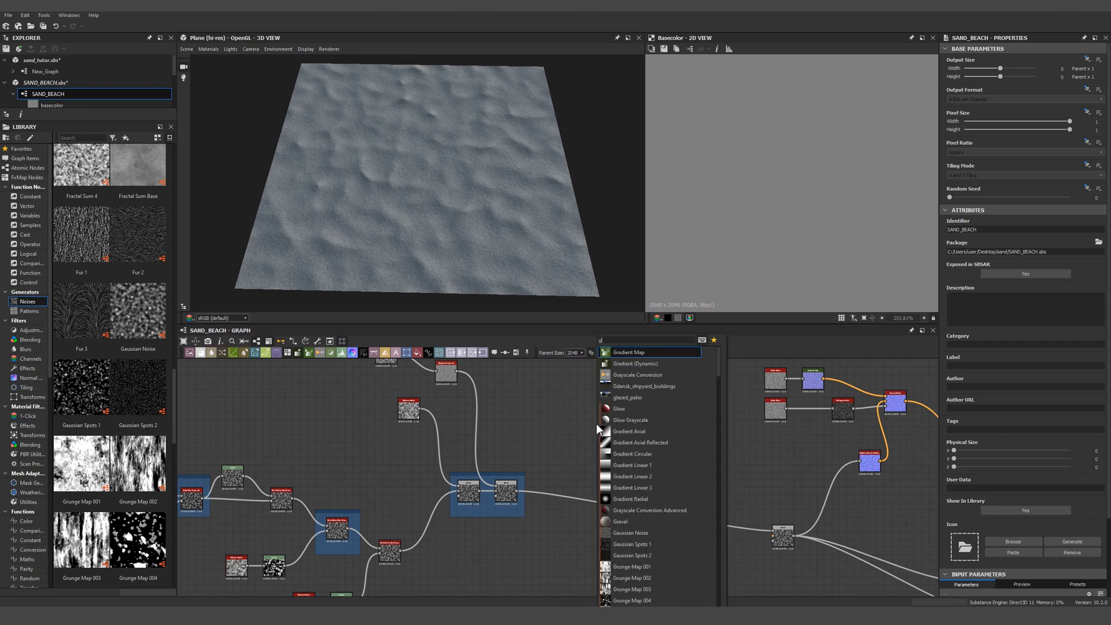
{"action": "type", "text": "grad"}
{"action": "left_click", "coordinate": [631, 409]}
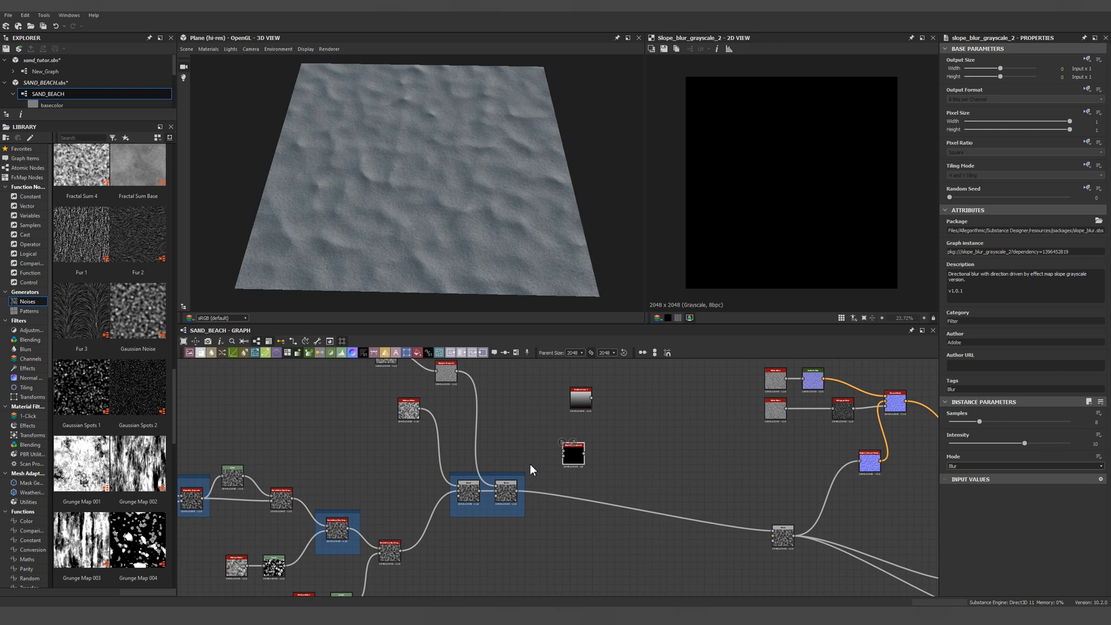
{"action": "middle_click_drag", "start_coordinate": [509, 468], "coordinate": [539, 486]}
{"action": "left_click_drag", "start_coordinate": [636, 406], "coordinate": [636, 406]}
{"action": "left_click_drag", "start_coordinate": [611, 416], "coordinate": [350, 388]}
Step: Shift the framed pair of Blend nodes and their noise inputs toward the outputs to free space in the main chain
{"action": "middle_click_drag", "start_coordinate": [426, 370], "coordinate": [416, 378]}
{"action": "left_click_drag", "start_coordinate": [374, 366], "coordinate": [439, 435]}
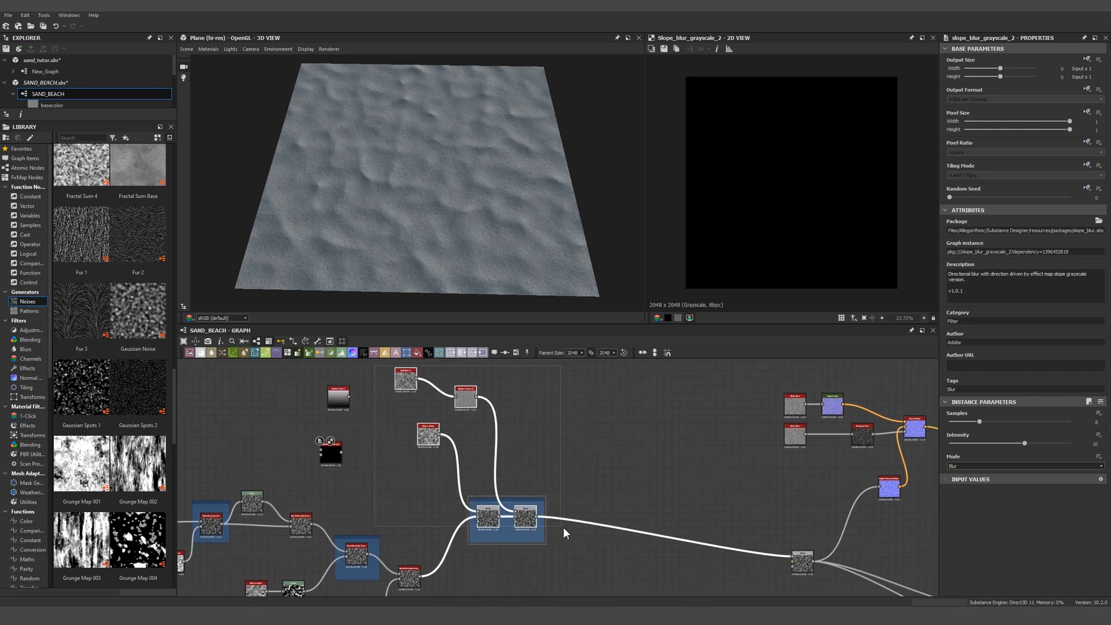
{"action": "left_click_drag", "start_coordinate": [525, 521], "coordinate": [709, 528]}
{"action": "middle_click_drag", "start_coordinate": [766, 499], "coordinate": [751, 495]}
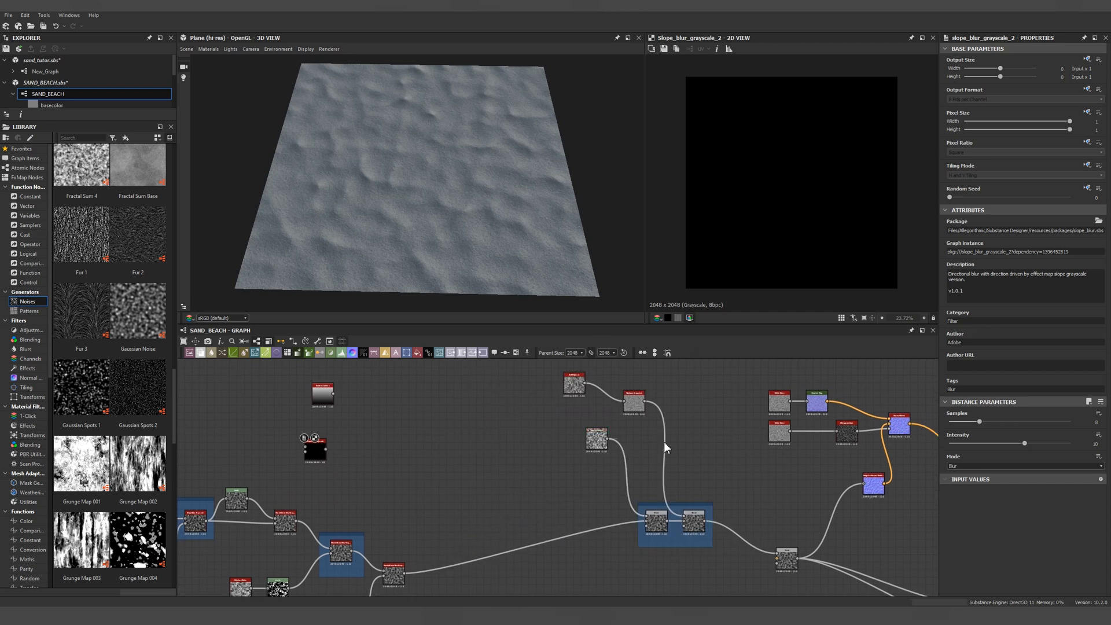
{"action": "middle_click_drag", "start_coordinate": [479, 487], "coordinate": [515, 464]}
{"action": "middle_click_drag", "start_coordinate": [405, 456], "coordinate": [428, 453]}
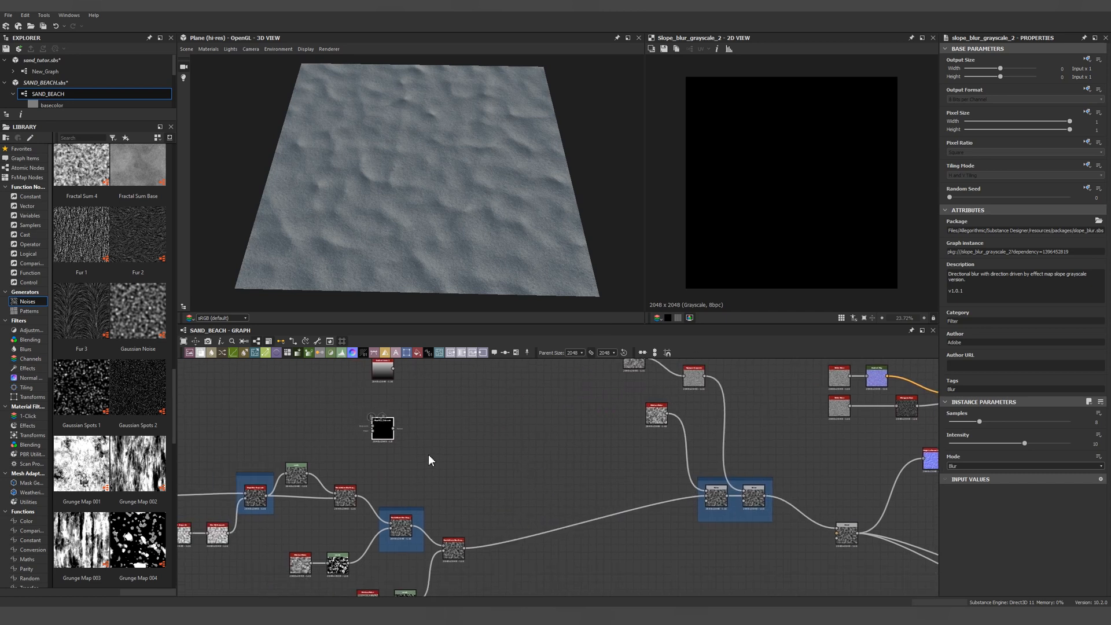
Step: Place the Slope Blur Grayscale after the last Non Uniform Blur and connect that blur's output to its grayscale input
{"action": "left_click_drag", "start_coordinate": [373, 427], "coordinate": [495, 513]}
{"action": "scroll", "coordinate": [459, 548], "scroll_direction": "up", "scroll_amount": 3}
{"action": "middle_click_drag", "start_coordinate": [462, 548], "coordinate": [435, 565]}
{"action": "left_click_drag", "start_coordinate": [440, 566], "coordinate": [489, 499]}
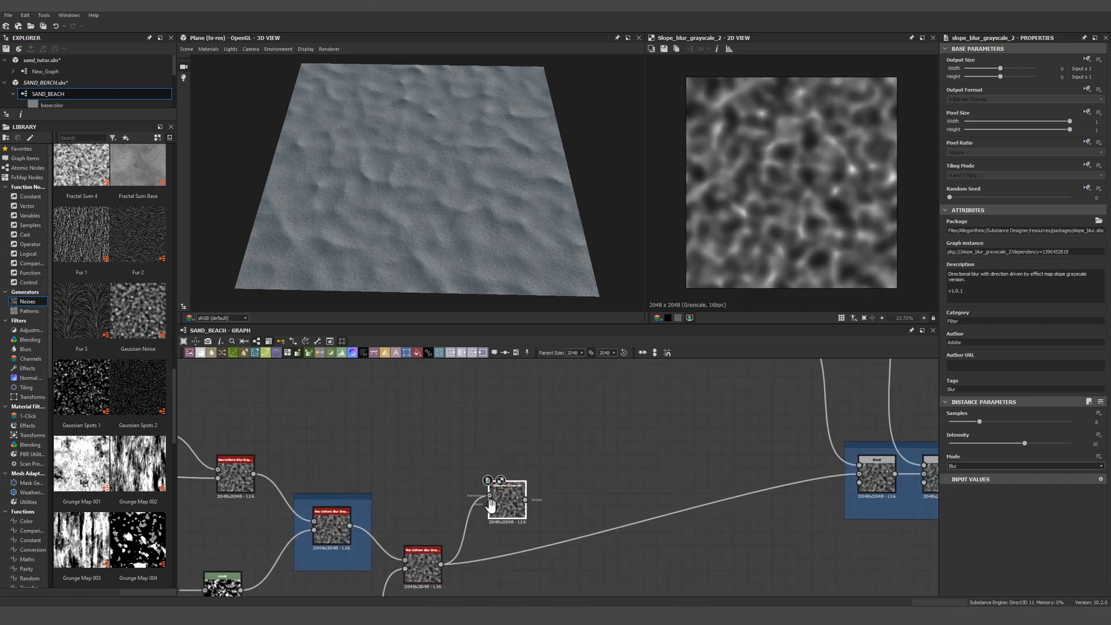
Step: Connect Gradient Linear 1 to the Slope Blur's slope input and route the blur's output into the first framed Blend
{"action": "middle_click_drag", "start_coordinate": [490, 511], "coordinate": [496, 560]}
{"action": "scroll", "coordinate": [496, 560], "scroll_direction": "down", "scroll_amount": 2}
{"action": "left_click_drag", "start_coordinate": [420, 447], "coordinate": [375, 383]}
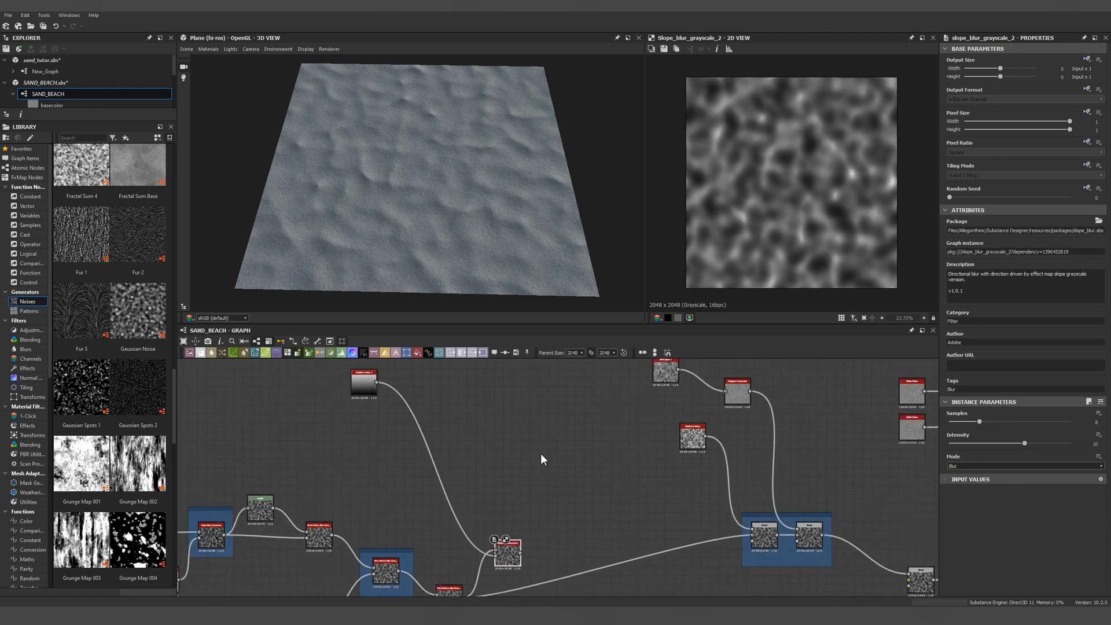
{"action": "middle_click_drag", "start_coordinate": [541, 453], "coordinate": [496, 403]}
{"action": "left_click_drag", "start_coordinate": [475, 502], "coordinate": [706, 484]}
{"action": "left_click_drag", "start_coordinate": [405, 188], "coordinate": [466, 294]}
{"action": "scroll", "coordinate": [415, 204], "scroll_direction": "up", "scroll_amount": 3}
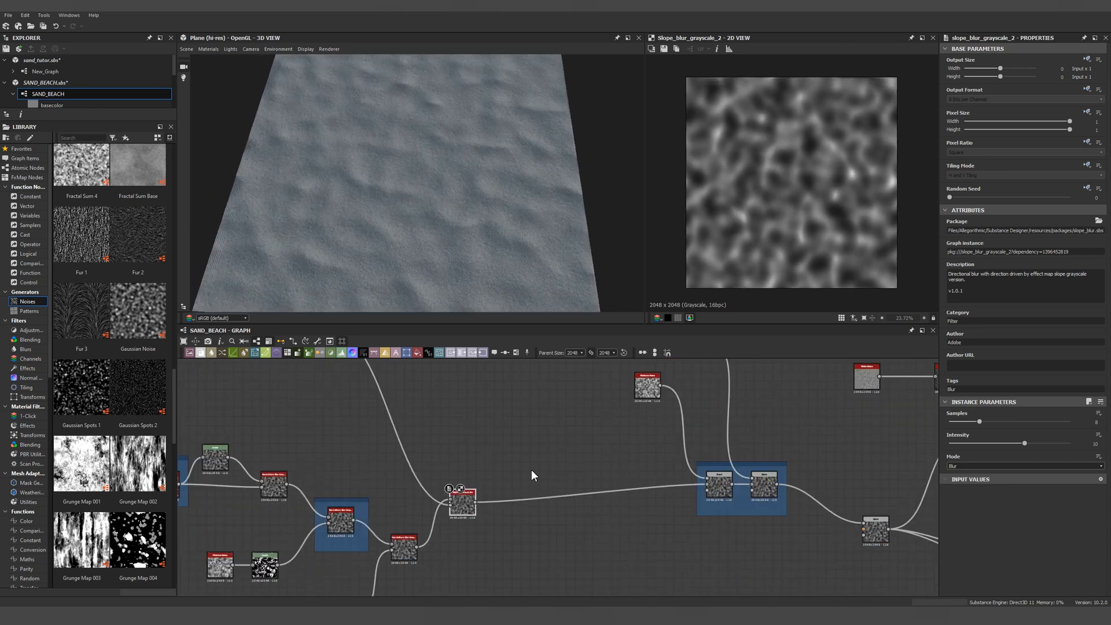
Step: Raise the Slope Blur Grayscale's samples to 32, adjust its intensity and choose its blur mode
{"action": "left_click_drag", "start_coordinate": [1011, 421], "coordinate": [947, 444]}
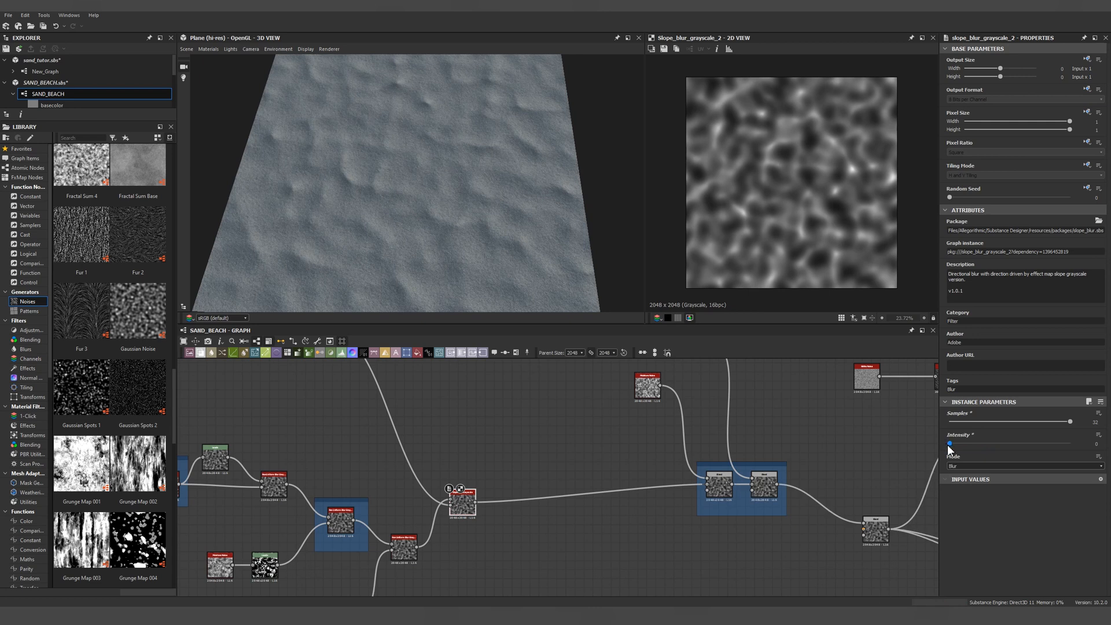
{"action": "left_click_drag", "start_coordinate": [947, 445], "coordinate": [1031, 443]}
{"action": "left_click", "coordinate": [983, 466]}
{"action": "left_click", "coordinate": [974, 472]}
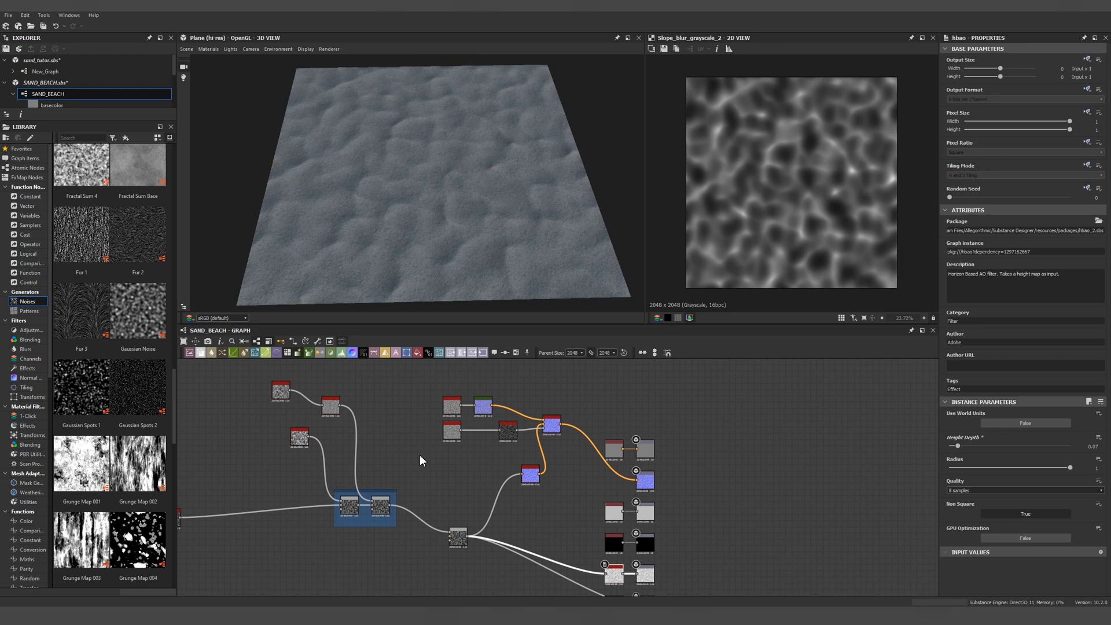
Step: Examine the slope-blurred ripples on the 3D plane, both close up and from a distance
{"action": "middle_click_drag", "start_coordinate": [396, 434], "coordinate": [486, 472]}
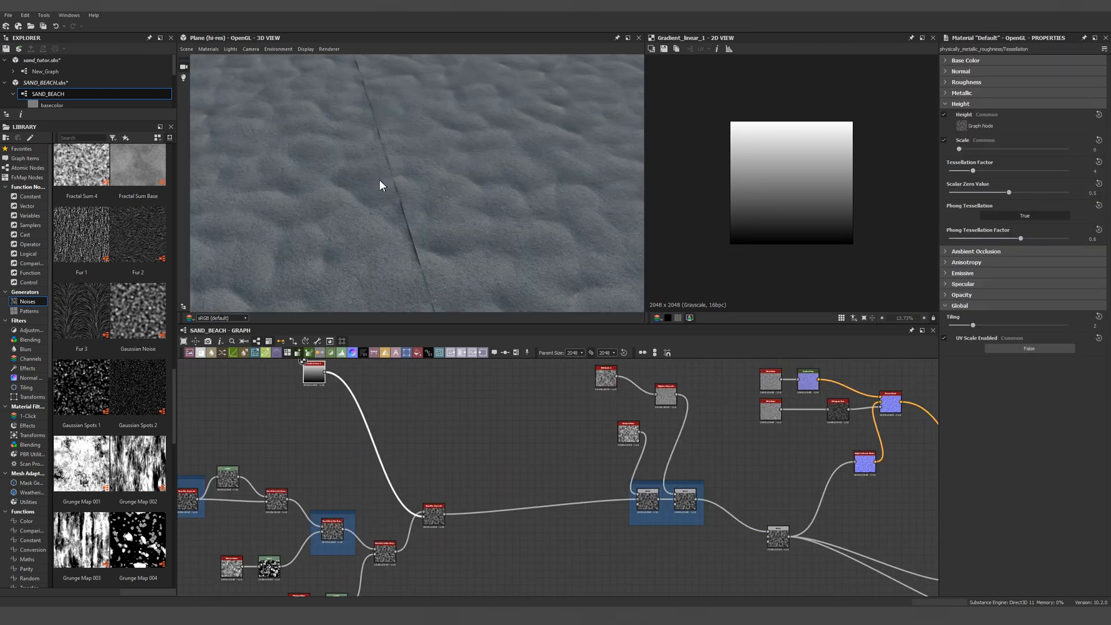
{"action": "left_click_drag", "start_coordinate": [379, 180], "coordinate": [440, 272]}
{"action": "middle_click_drag", "start_coordinate": [471, 441], "coordinate": [471, 451]}
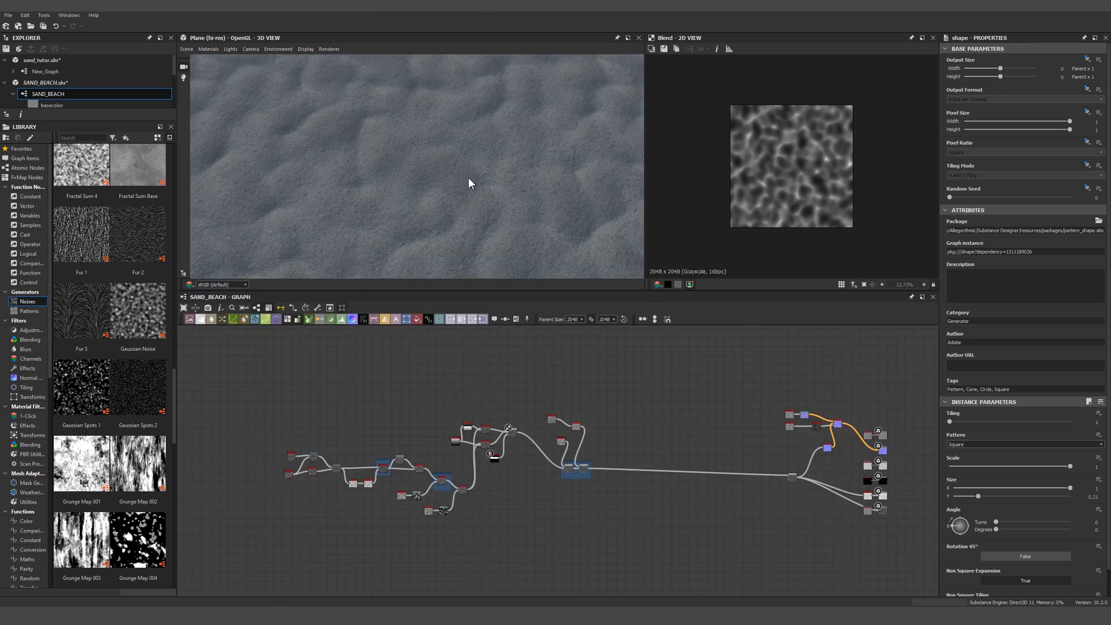
{"action": "scroll", "coordinate": [467, 177], "scroll_direction": "down", "scroll_amount": 5}
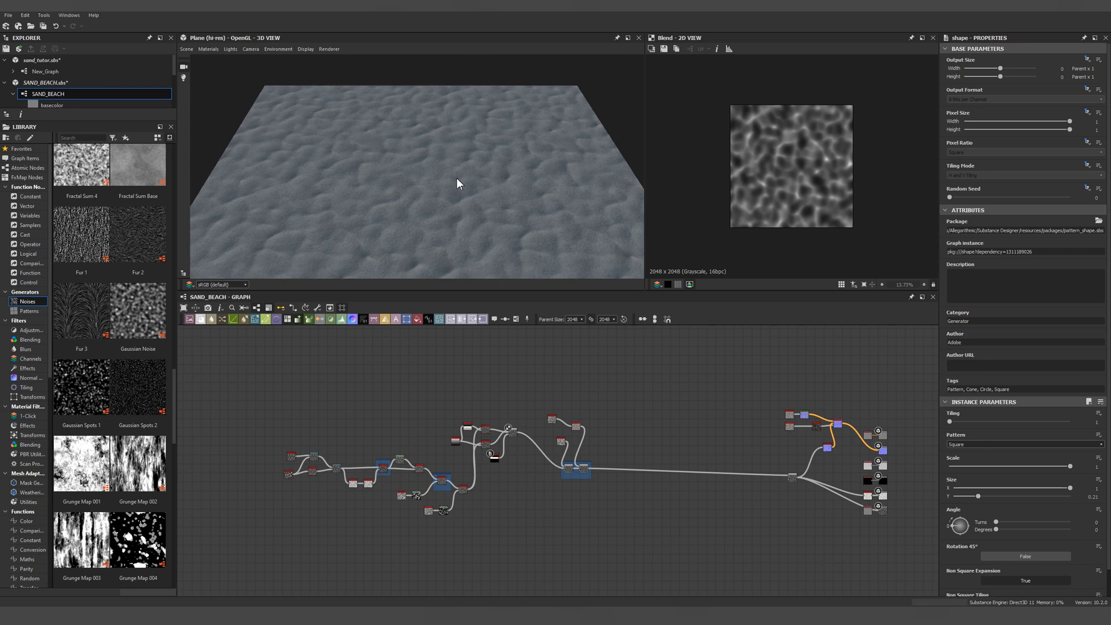
{"action": "scroll", "coordinate": [456, 179], "scroll_direction": "up", "scroll_amount": 5}
{"action": "scroll", "coordinate": [442, 206], "scroll_direction": "down", "scroll_amount": 1}
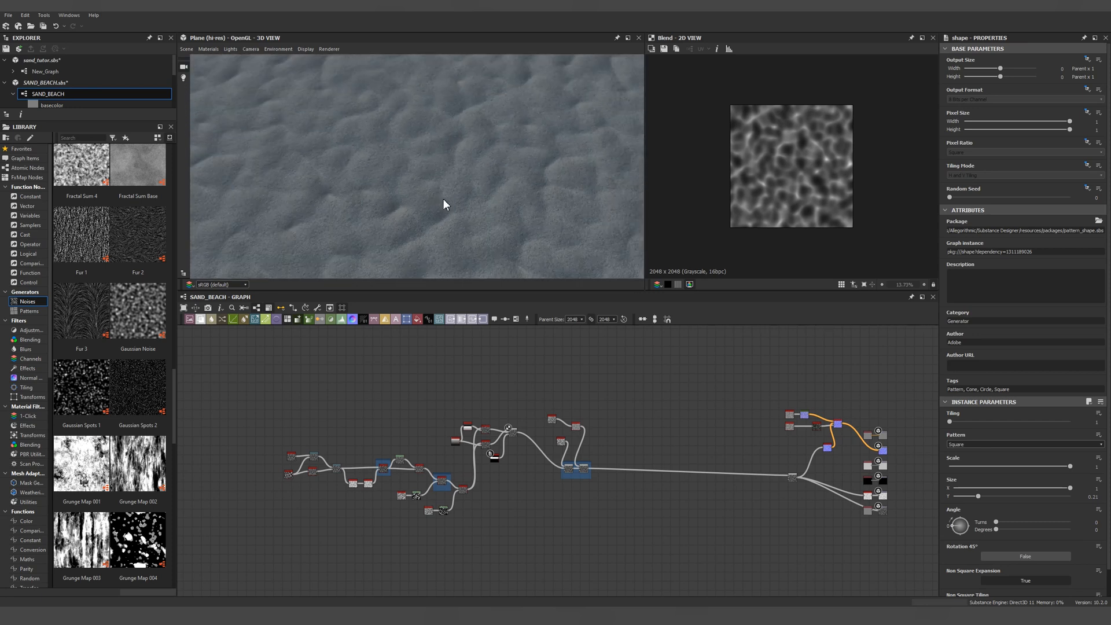
{"action": "scroll", "coordinate": [453, 195], "scroll_direction": "down", "scroll_amount": 1}
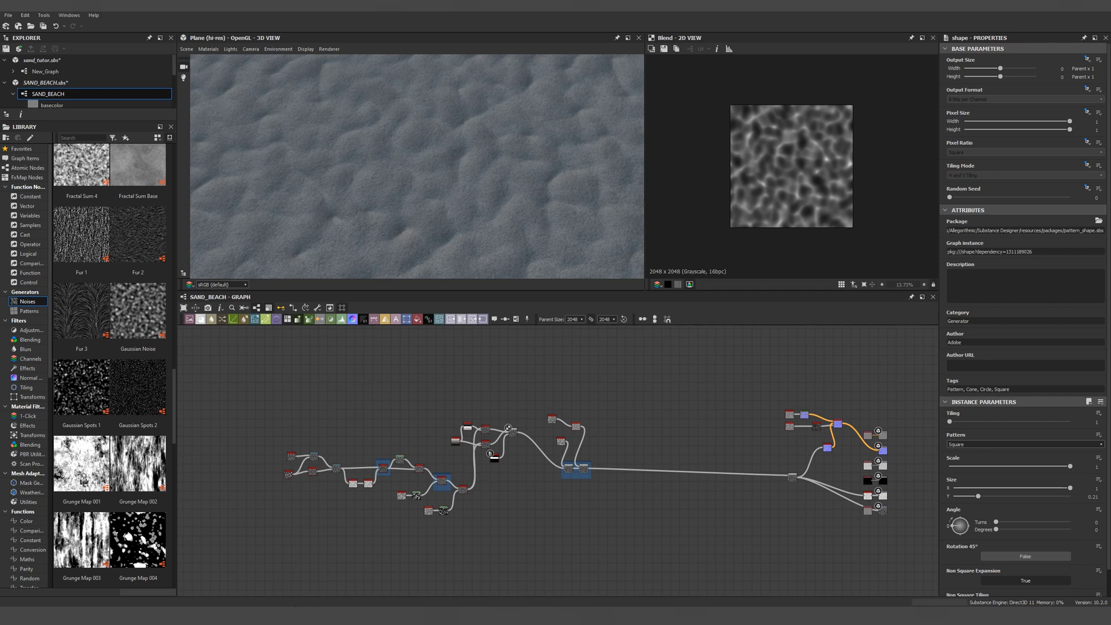
Step: Switch to the reference image board and study the ripple shapes and scattered debris in the beach sand photos
{"action": "key", "text": "alt+Tab"}
{"action": "middle_click_drag", "start_coordinate": [458, 425], "coordinate": [552, 320]}
{"action": "scroll", "coordinate": [482, 362], "scroll_direction": "down", "scroll_amount": 5}
{"action": "scroll", "coordinate": [460, 509], "scroll_direction": "up", "scroll_amount": 2}
{"action": "scroll", "coordinate": [460, 509], "scroll_direction": "up", "scroll_amount": 3}
{"action": "scroll", "coordinate": [568, 436], "scroll_direction": "up", "scroll_amount": 1}
{"action": "scroll", "coordinate": [603, 422], "scroll_direction": "up", "scroll_amount": 4}
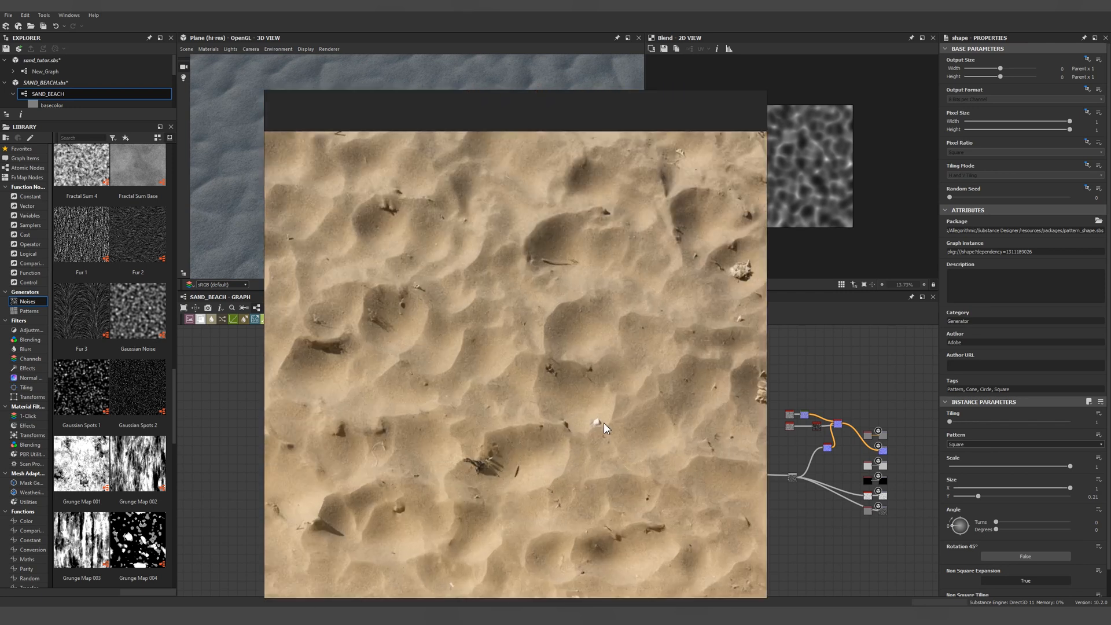
{"action": "scroll", "coordinate": [616, 431], "scroll_direction": "down", "scroll_amount": 1}
{"action": "scroll", "coordinate": [543, 405], "scroll_direction": "down", "scroll_amount": 2}
{"action": "middle_click_drag", "start_coordinate": [519, 224], "coordinate": [585, 284]}
{"action": "middle_click_drag", "start_coordinate": [299, 424], "coordinate": [452, 369]}
{"action": "middle_click_drag", "start_coordinate": [508, 419], "coordinate": [639, 387]}
{"action": "middle_click_drag", "start_coordinate": [353, 412], "coordinate": [552, 397]}
{"action": "middle_click_drag", "start_coordinate": [412, 295], "coordinate": [525, 307]}
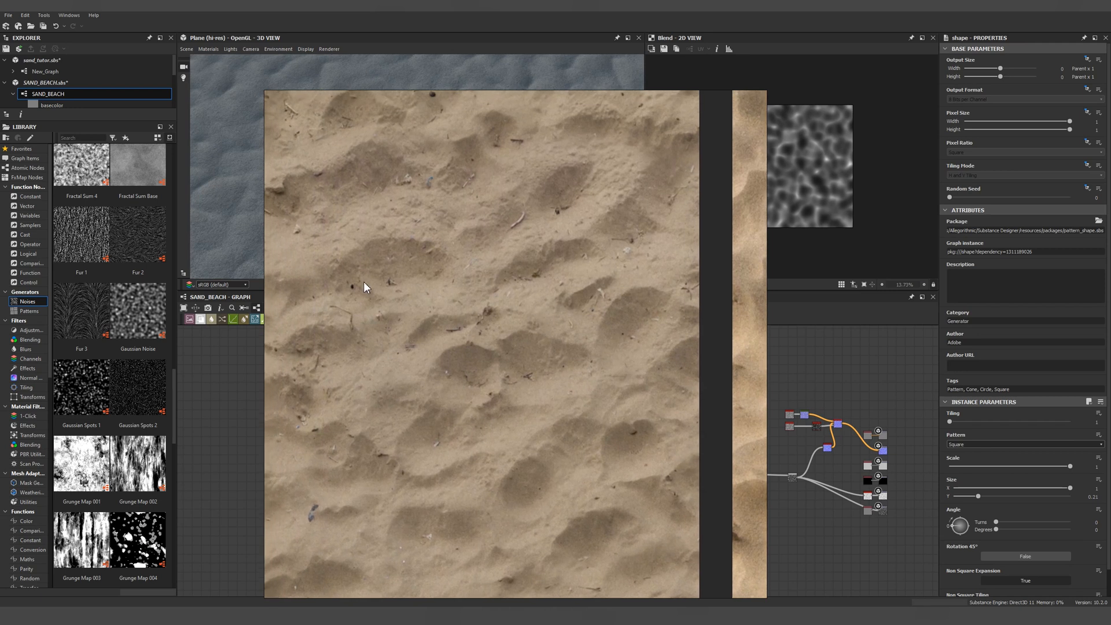
{"action": "mouse_move", "coordinate": [365, 285]}
{"action": "middle_mouse_down"}
{"action": "mouse_move", "coordinate": [466, 317]}
{"action": "mouse_move", "coordinate": [509, 372]}
{"action": "middle_mouse_up"}
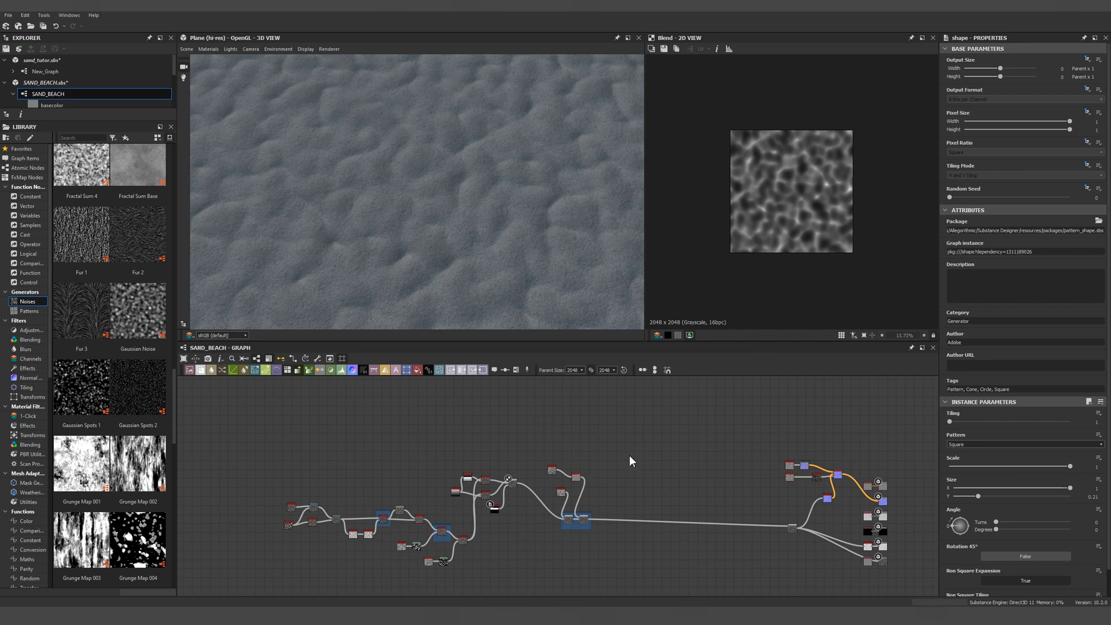
Step: Review the Tile Sampler's X and Y amounts, pattern, size, position and colour mask settings
{"action": "middle_click_drag", "start_coordinate": [627, 462], "coordinate": [613, 469]}
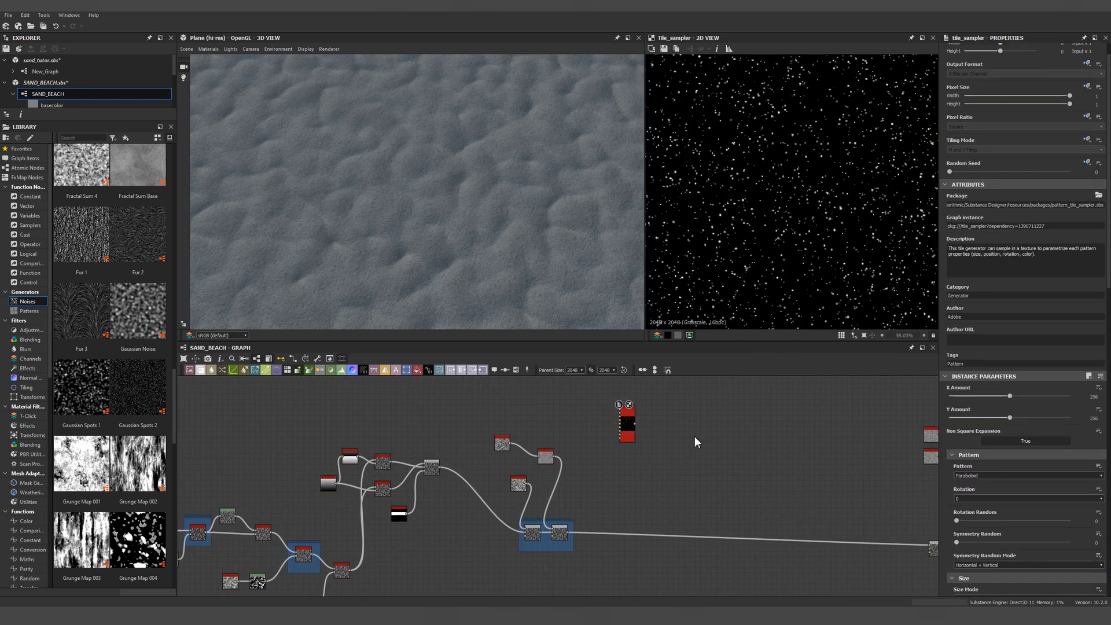
{"action": "middle_click_drag", "start_coordinate": [660, 448], "coordinate": [658, 449]}
{"action": "scroll", "coordinate": [620, 456], "scroll_direction": "up", "scroll_amount": 10}
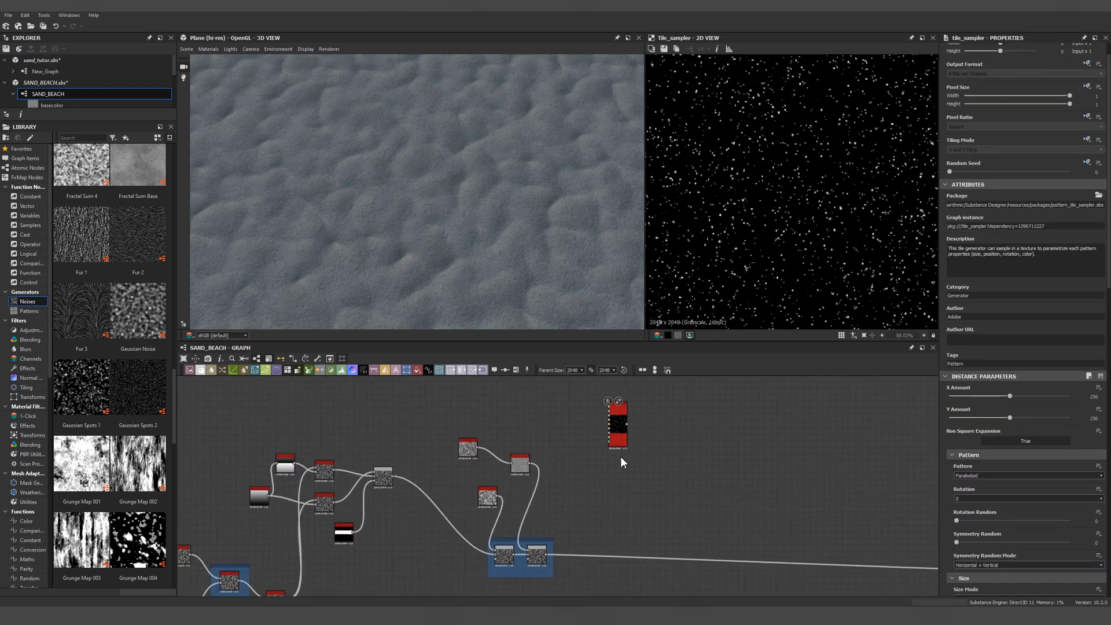
{"action": "scroll", "coordinate": [577, 519], "scroll_direction": "down", "scroll_amount": 2}
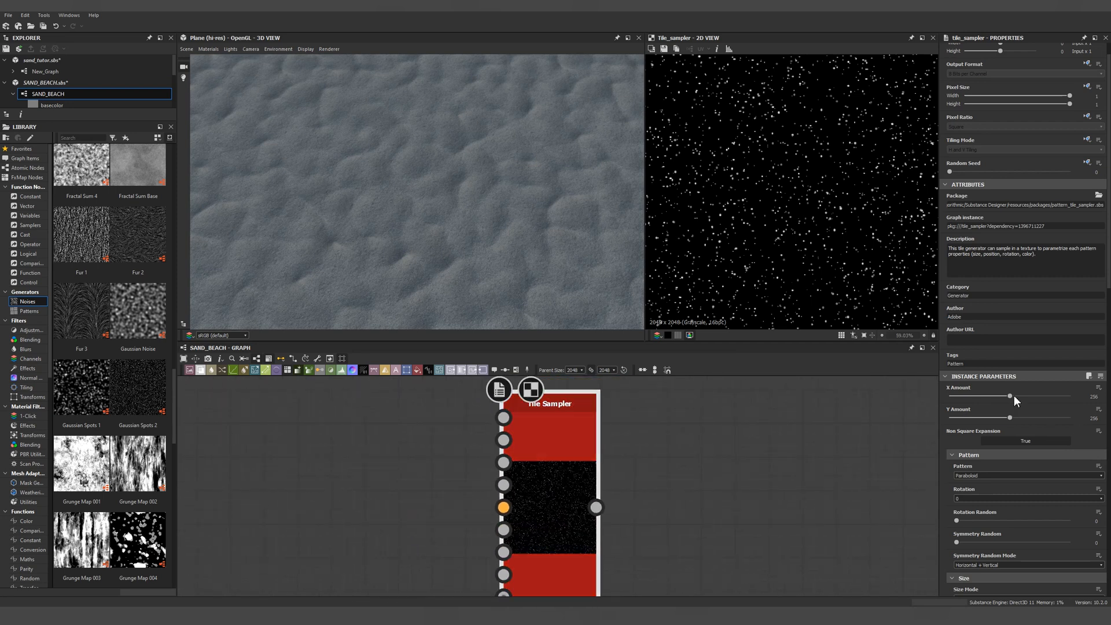
{"action": "double_click", "coordinate": [1092, 396]}
{"action": "scroll", "coordinate": [984, 467], "scroll_direction": "down", "scroll_amount": 10}
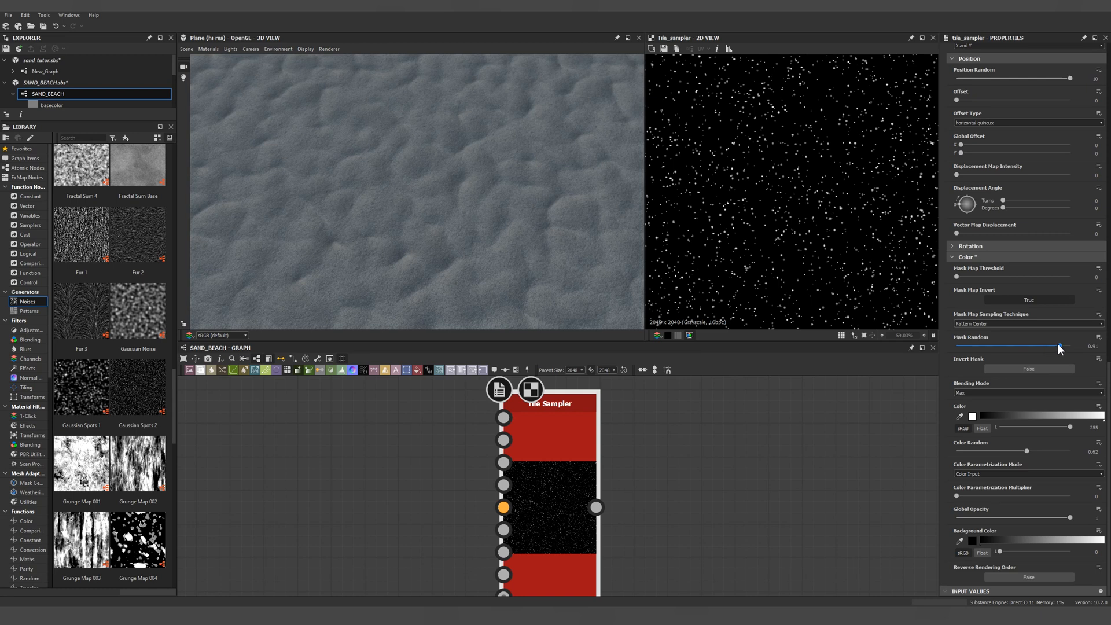
{"action": "scroll", "coordinate": [639, 486], "scroll_direction": "down", "scroll_amount": 4}
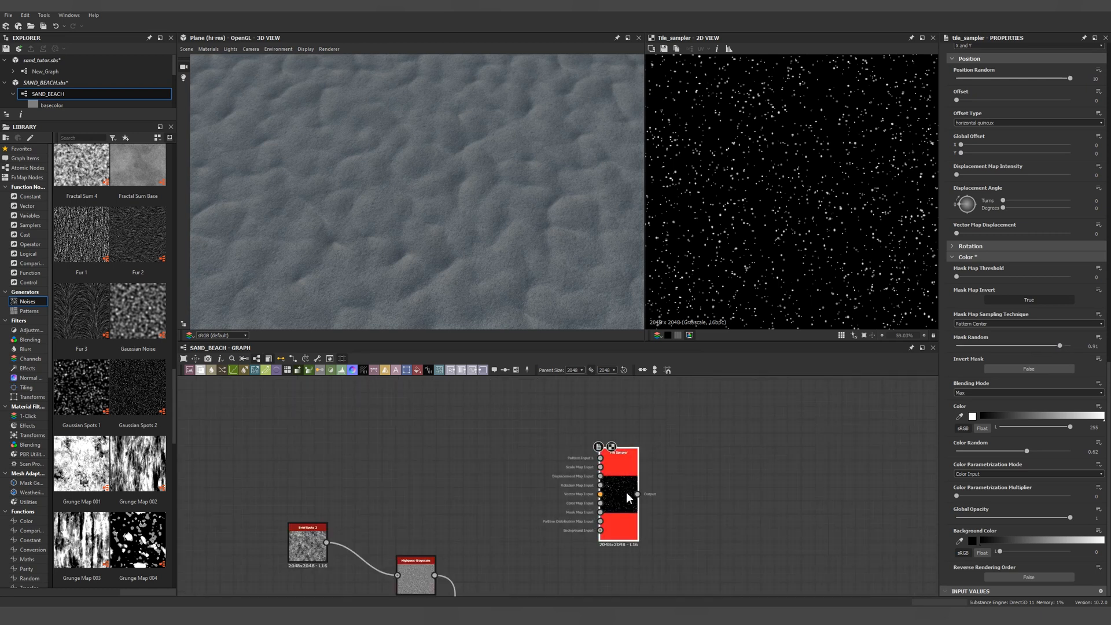
Step: Move the Tile Sampler into free space and add a Blend node set to Add (Linear Dodge) and 16 Bits per Channel
{"action": "left_click_drag", "start_coordinate": [627, 492], "coordinate": [667, 444]}
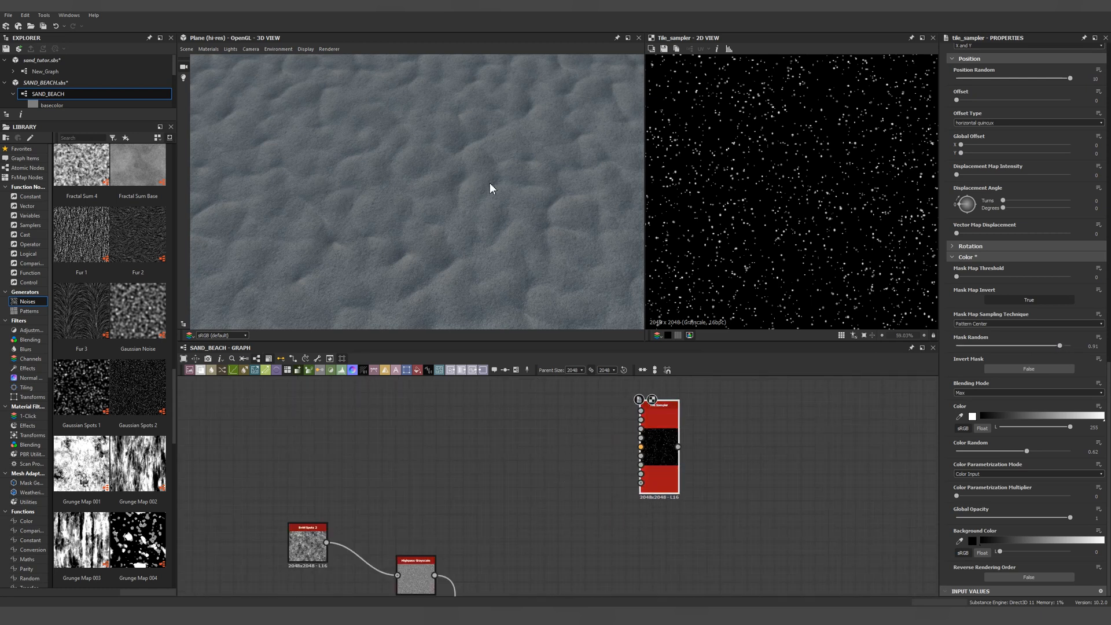
{"action": "middle_click_drag", "start_coordinate": [566, 439], "coordinate": [557, 430]}
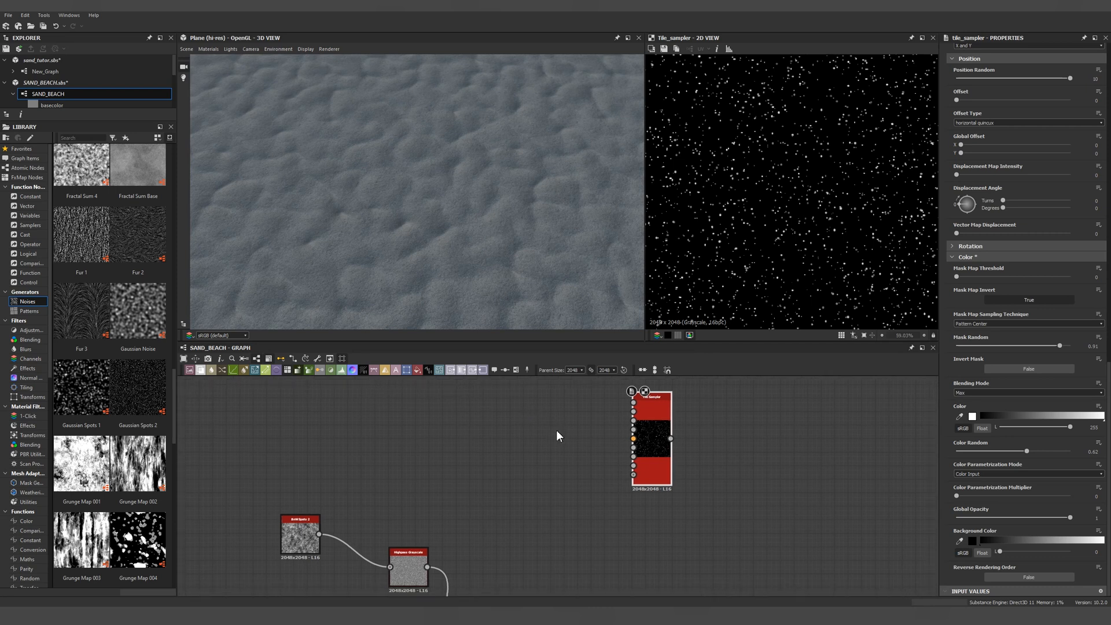
{"action": "key", "text": "space"}
{"action": "left_click", "coordinate": [1005, 253]}
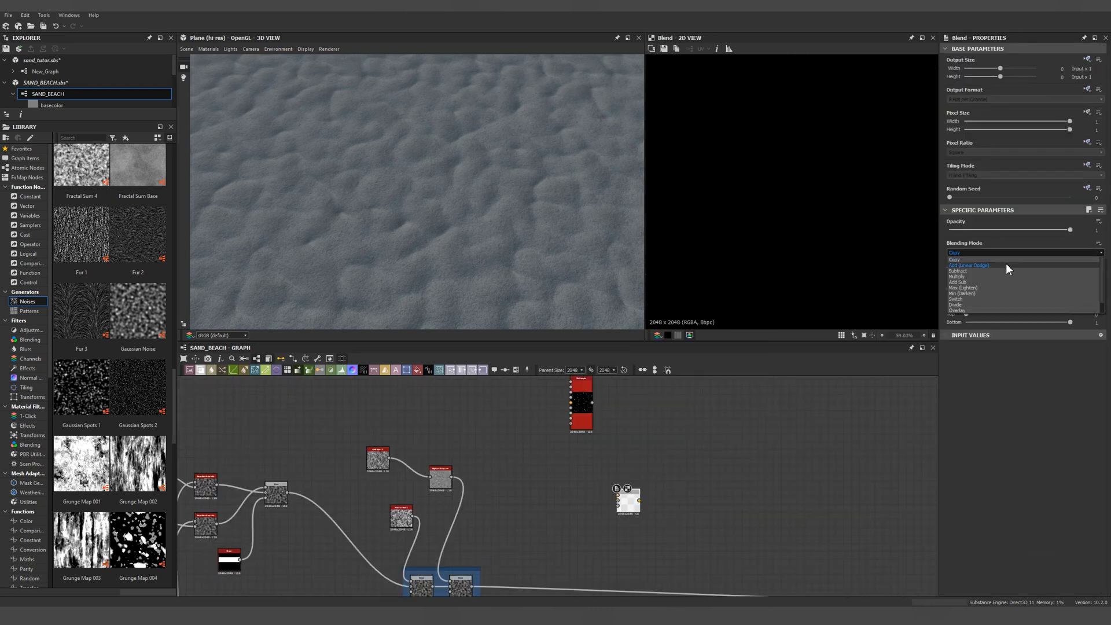
{"action": "left_click", "coordinate": [1005, 264]}
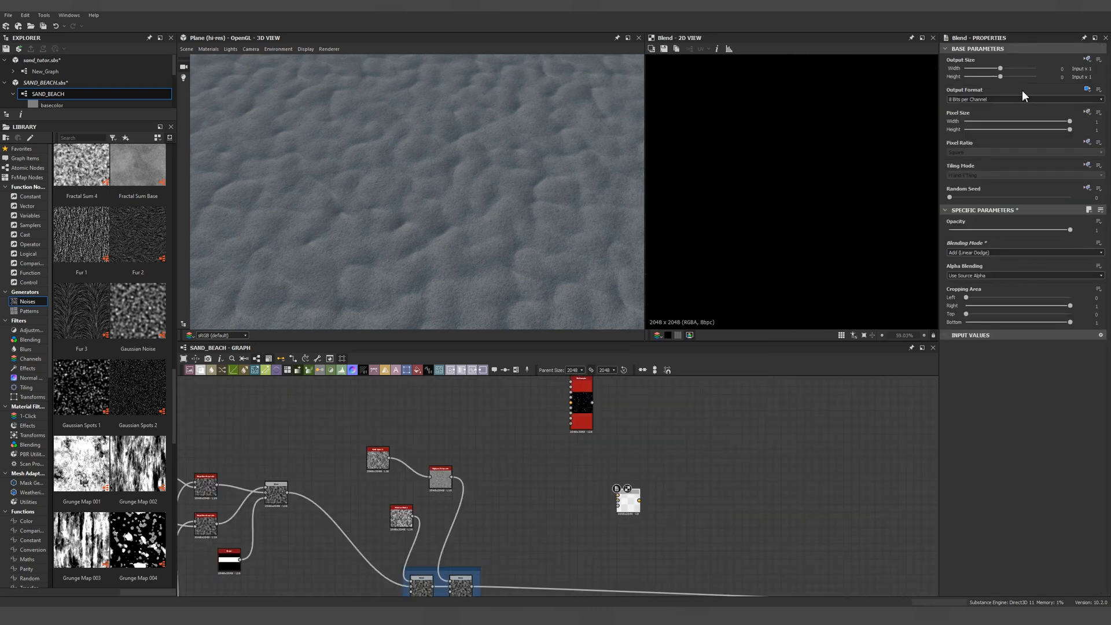
{"action": "left_click", "coordinate": [1015, 98]}
{"action": "left_click", "coordinate": [1011, 112]}
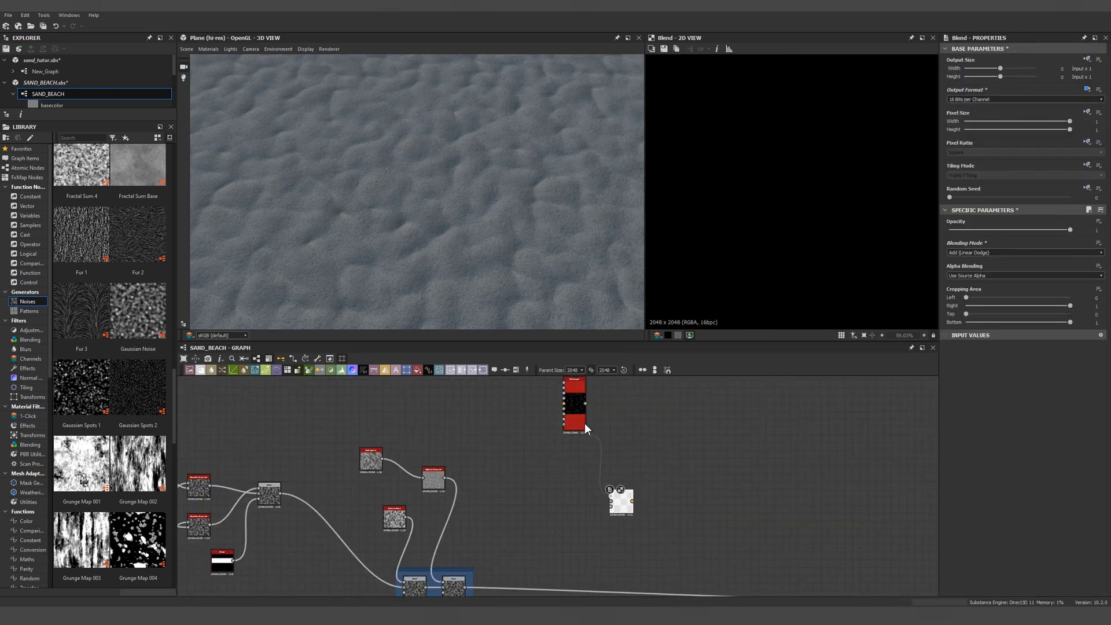
Step: Feed the Tile Sampler into the new Blend, insert that Blend after the framed Blends and set its opacity to 0.11
{"action": "left_click_drag", "start_coordinate": [586, 403], "coordinate": [610, 496]}
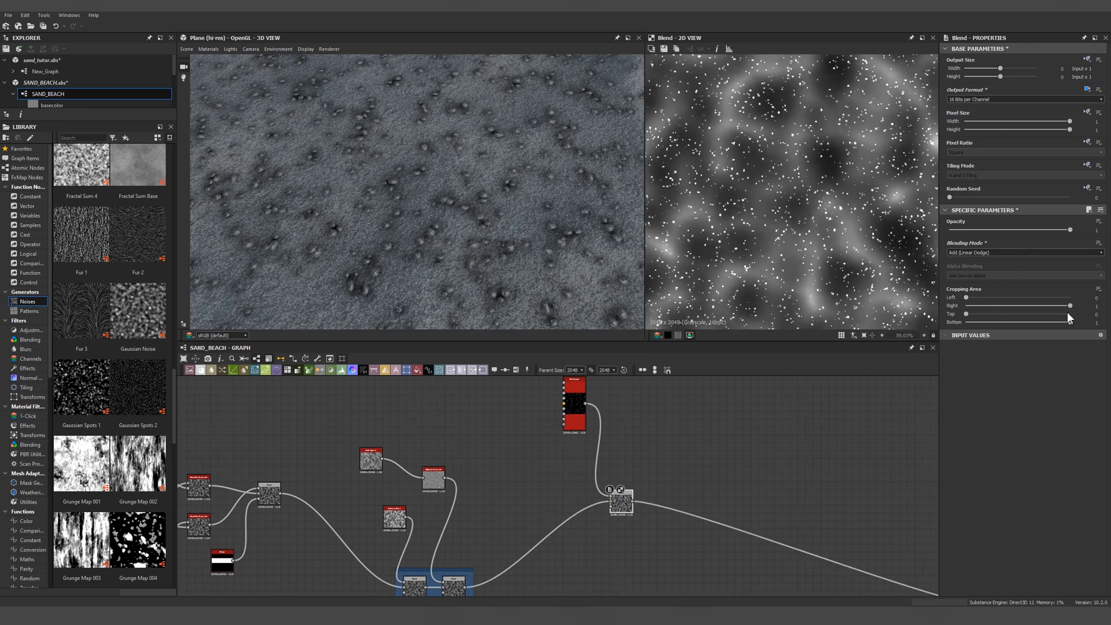
{"action": "left_click", "coordinate": [963, 229]}
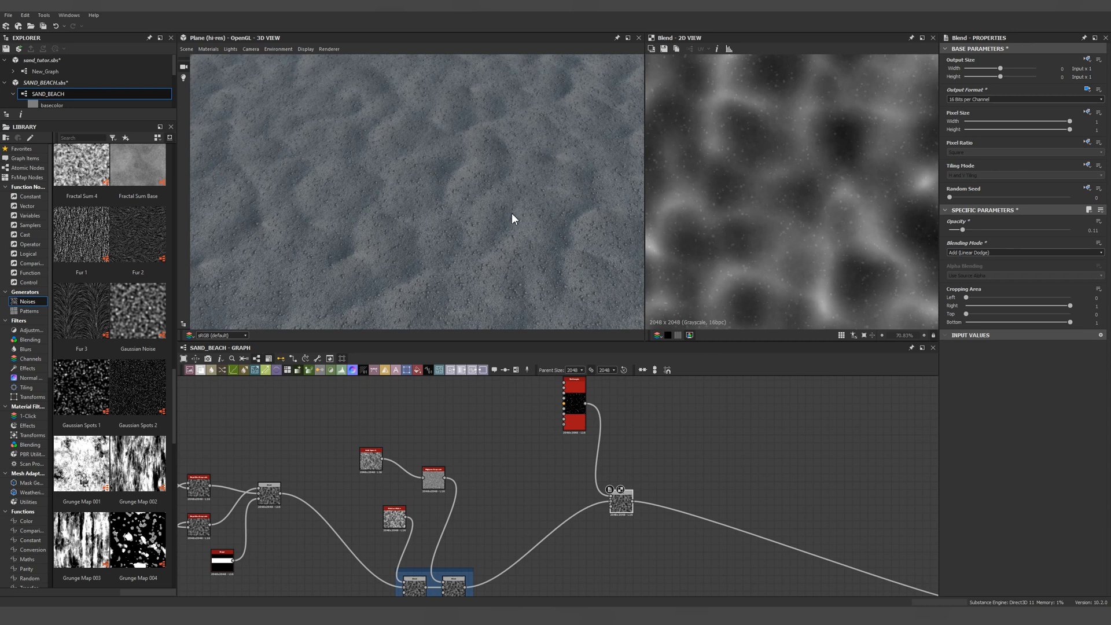
Step: Connect the ripple Blend's output to the Tile Sampler's mask map input and insert a Levels node on that link
{"action": "middle_click_drag", "start_coordinate": [481, 432], "coordinate": [559, 454]}
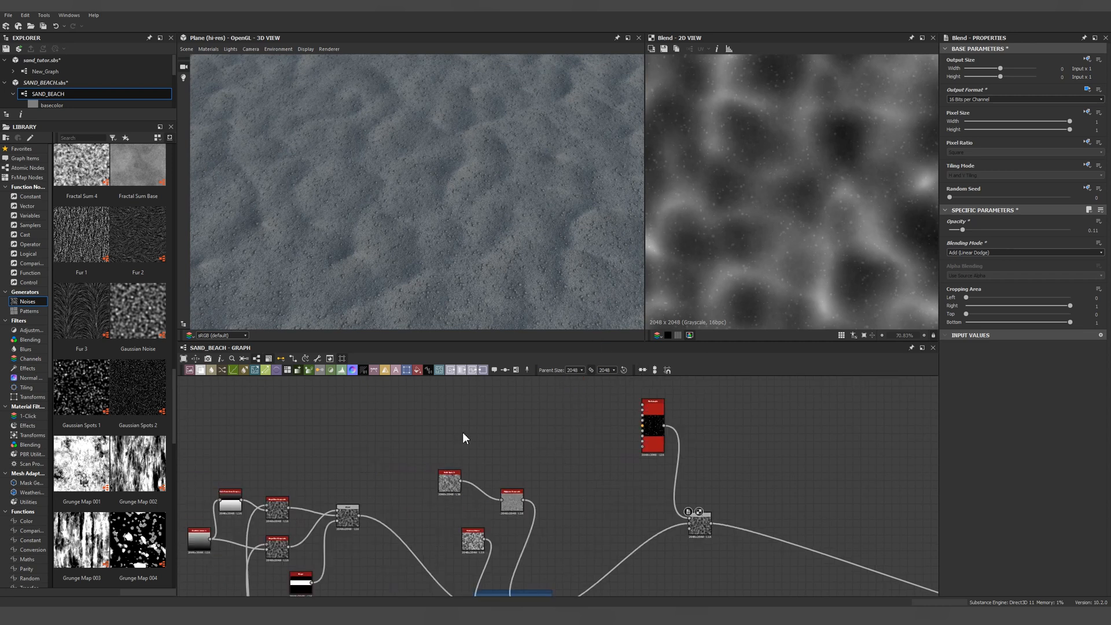
{"action": "middle_click_drag", "start_coordinate": [351, 440], "coordinate": [480, 410]}
{"action": "mouse_move", "coordinate": [456, 452]}
{"action": "middle_mouse_down"}
{"action": "mouse_move", "coordinate": [464, 428]}
{"action": "mouse_move", "coordinate": [446, 458]}
{"action": "middle_mouse_up"}
{"action": "double_click", "coordinate": [421, 500]}
{"action": "scroll", "coordinate": [801, 269], "scroll_direction": "up", "scroll_amount": 1}
{"action": "scroll", "coordinate": [802, 269], "scroll_direction": "down", "scroll_amount": 2}
{"action": "middle_click_drag", "start_coordinate": [600, 414], "coordinate": [568, 436]}
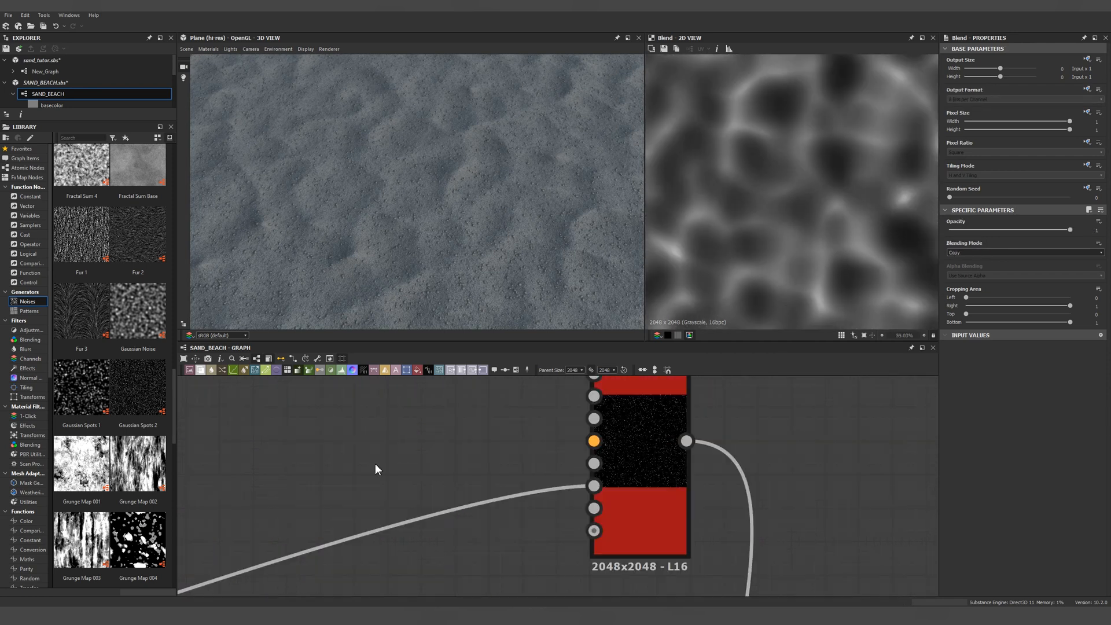
{"action": "left_click", "coordinate": [401, 522]}
{"action": "key", "text": "space"}
{"action": "key", "text": "Return"}
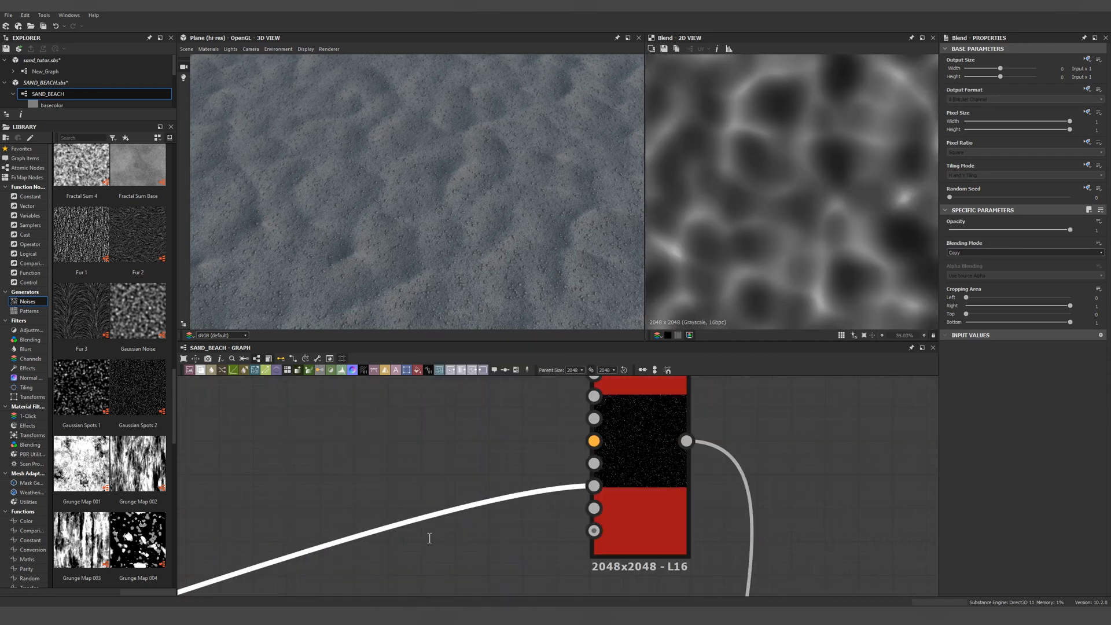
Step: Set the Tile Sampler's mask map threshold to 0.70 and mask random to 0.93, checking the grain scatter on the plane
{"action": "scroll", "coordinate": [492, 417], "scroll_direction": "down", "scroll_amount": 3}
{"action": "scroll", "coordinate": [1023, 318], "scroll_direction": "down", "scroll_amount": 15}
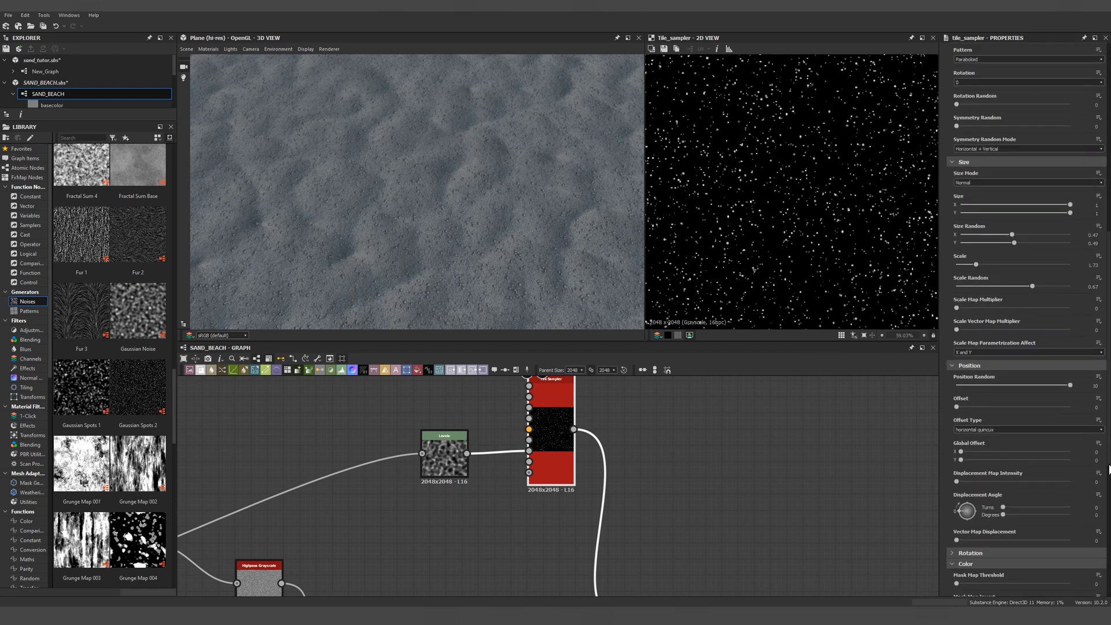
{"action": "scroll", "coordinate": [995, 338], "scroll_direction": "down", "scroll_amount": 1}
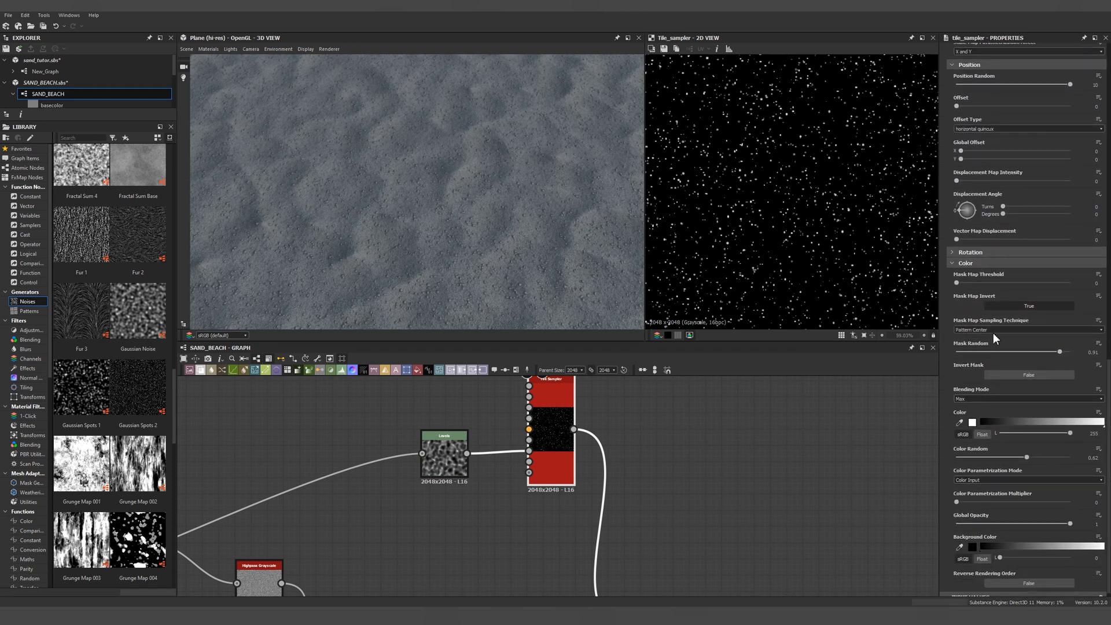
{"action": "left_click_drag", "start_coordinate": [957, 283], "coordinate": [1045, 283]}
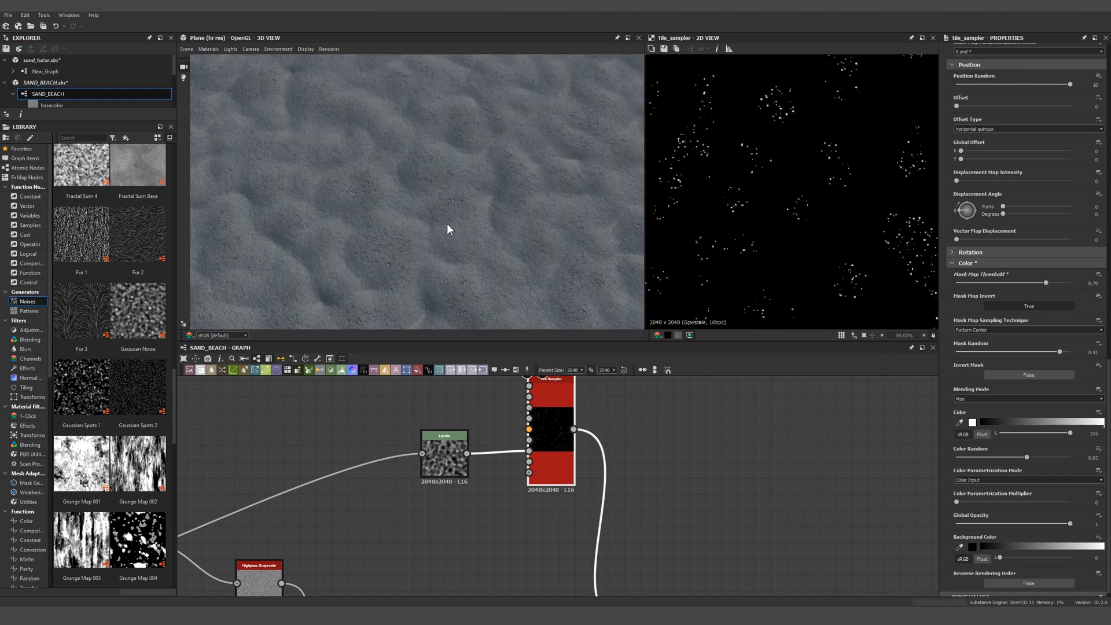
{"action": "left_click_drag", "start_coordinate": [366, 203], "coordinate": [428, 264]}
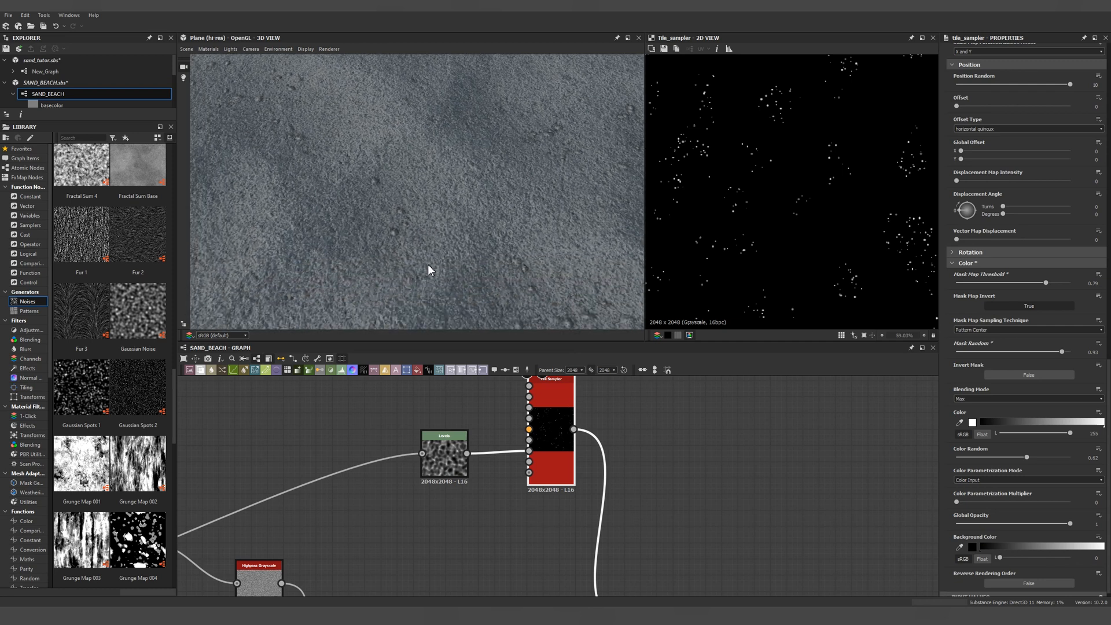
{"action": "right_click", "coordinate": [559, 424]}
{"action": "key", "text": "ctrl+z"}
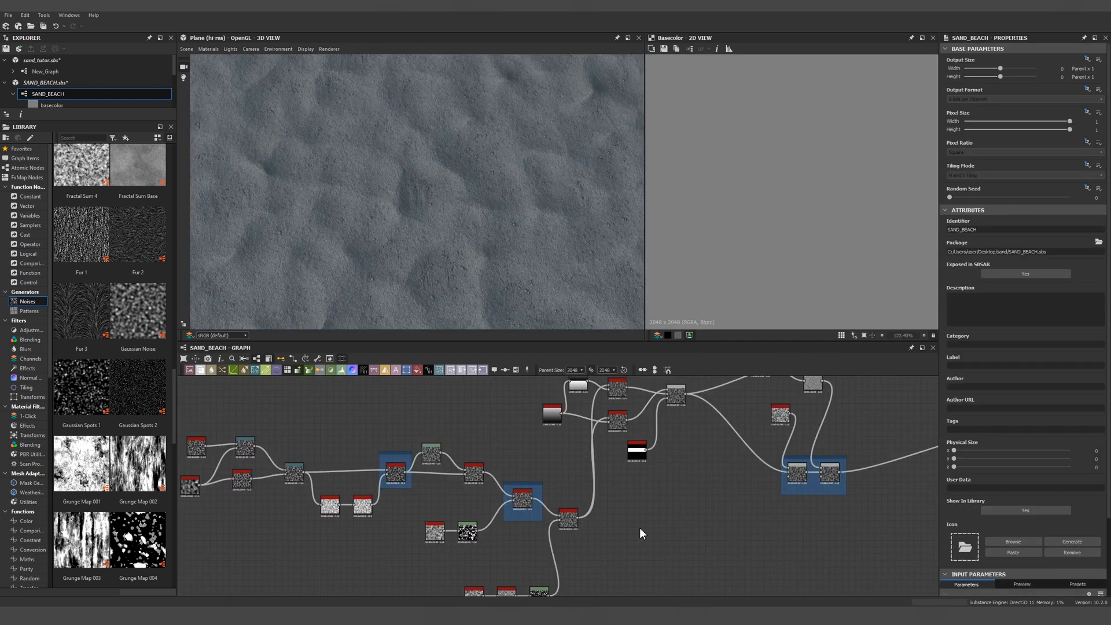
Step: Examine the height node chain in the graph and the scattered grains in the ripple hollows on the 3D plane
{"action": "scroll", "coordinate": [639, 526], "scroll_direction": "up", "scroll_amount": 2}
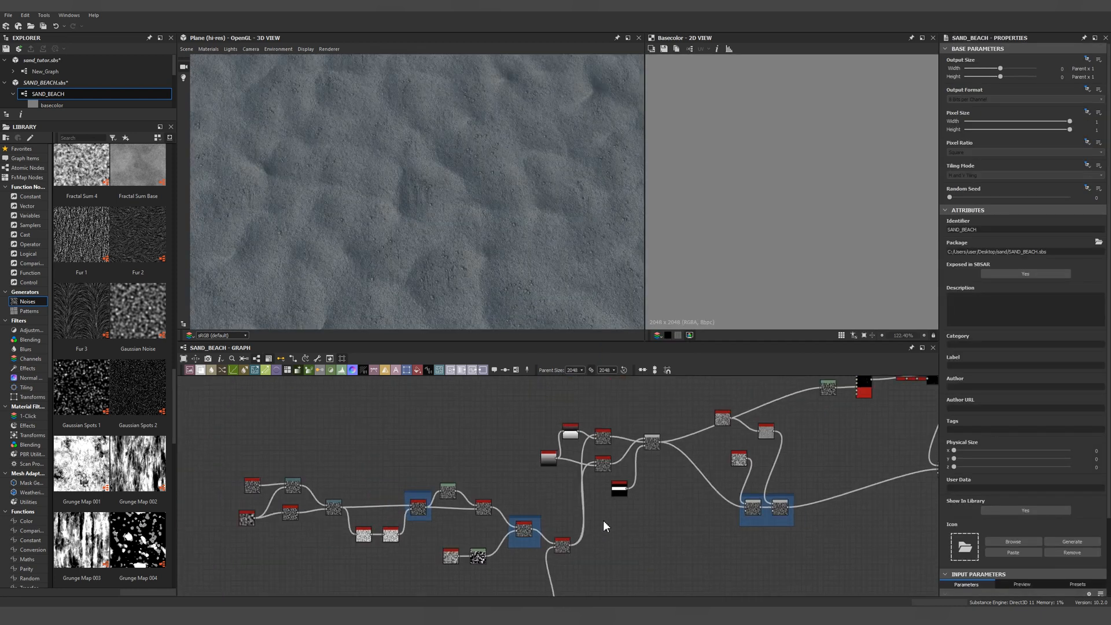
{"action": "middle_click_drag", "start_coordinate": [634, 488], "coordinate": [629, 404]}
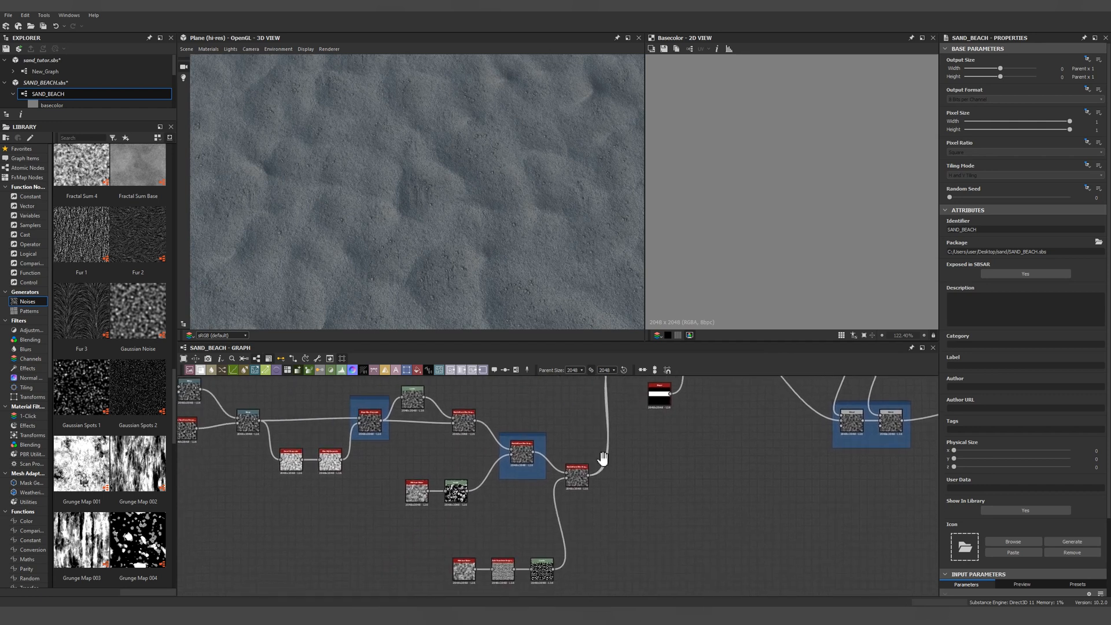
{"action": "scroll", "coordinate": [454, 503], "scroll_direction": "up", "scroll_amount": 5}
{"action": "scroll", "coordinate": [570, 499], "scroll_direction": "down", "scroll_amount": 5}
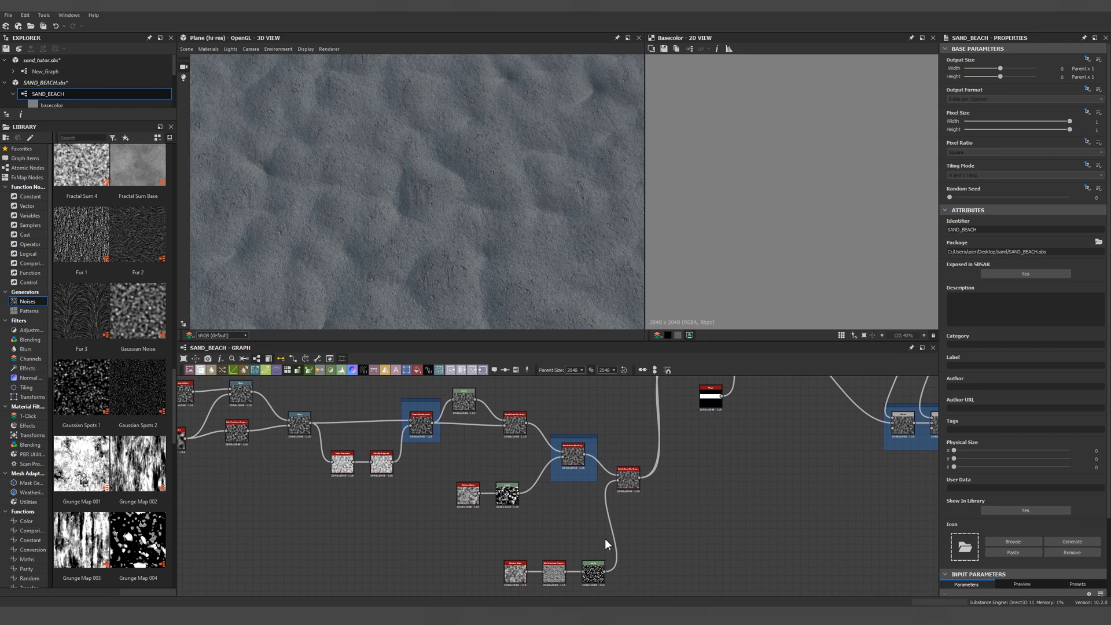
{"action": "scroll", "coordinate": [428, 214], "scroll_direction": "up", "scroll_amount": 5}
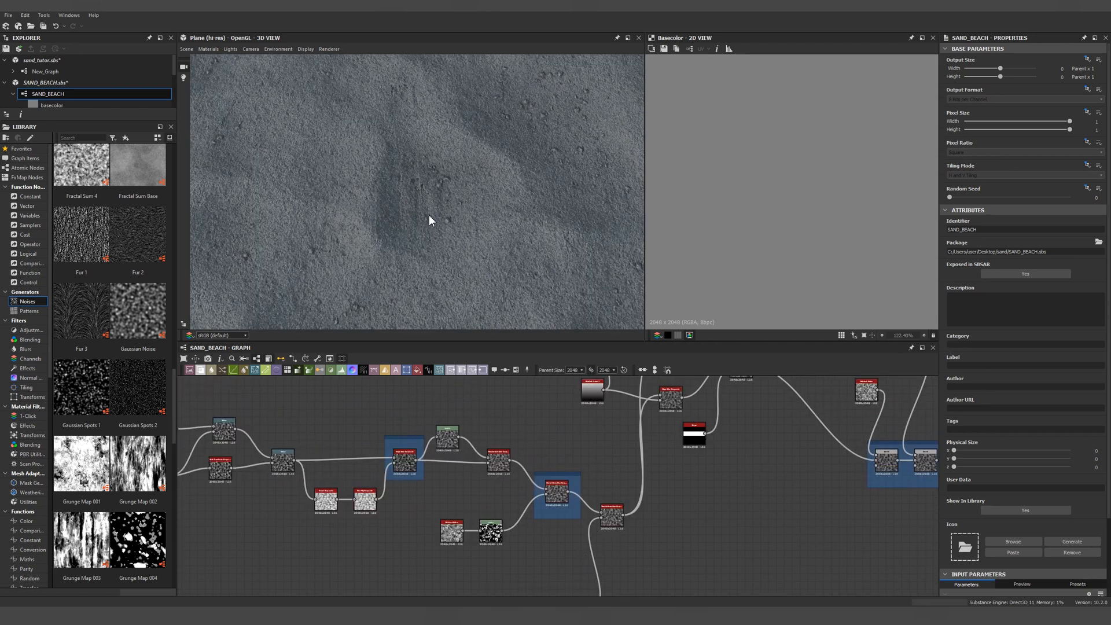
{"action": "mouse_move", "coordinate": [414, 173]}
{"action": "left_mouse_down"}
{"action": "mouse_move", "coordinate": [451, 230]}
{"action": "mouse_move", "coordinate": [446, 203]}
{"action": "mouse_move", "coordinate": [435, 213]}
{"action": "left_mouse_up"}
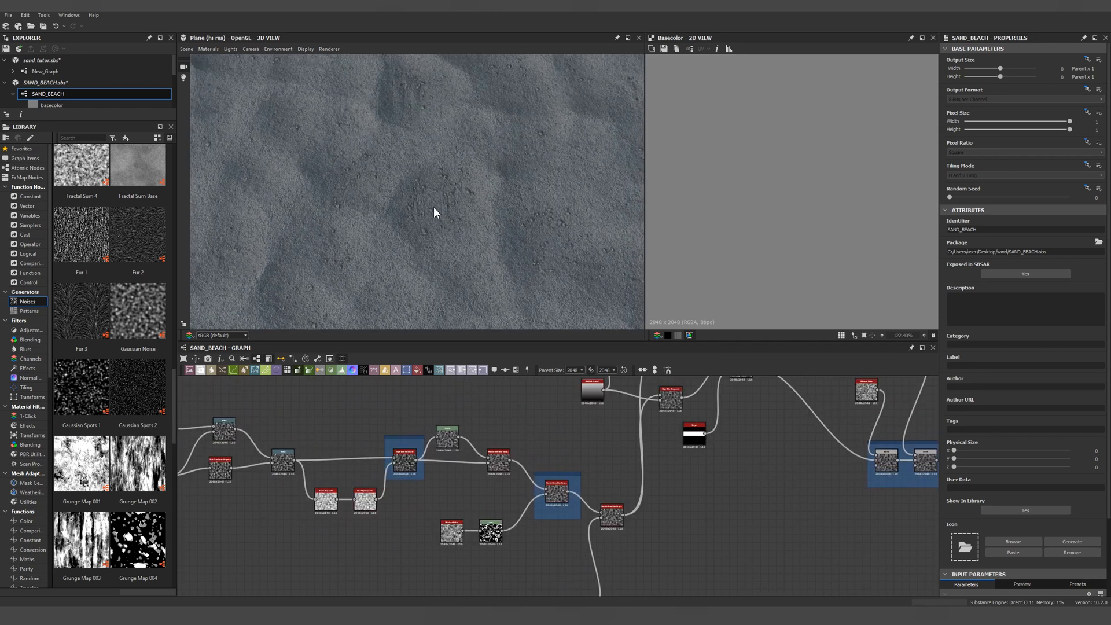
Step: Shift the gradient-masked blur and Blend nodes nearer the main chain, try moving the final blur's output links to the earlier blur, and undo it
{"action": "scroll", "coordinate": [422, 207], "scroll_direction": "down", "scroll_amount": 3}
{"action": "scroll", "coordinate": [566, 470], "scroll_direction": "down", "scroll_amount": 5}
{"action": "scroll", "coordinate": [585, 470], "scroll_direction": "up", "scroll_amount": 2}
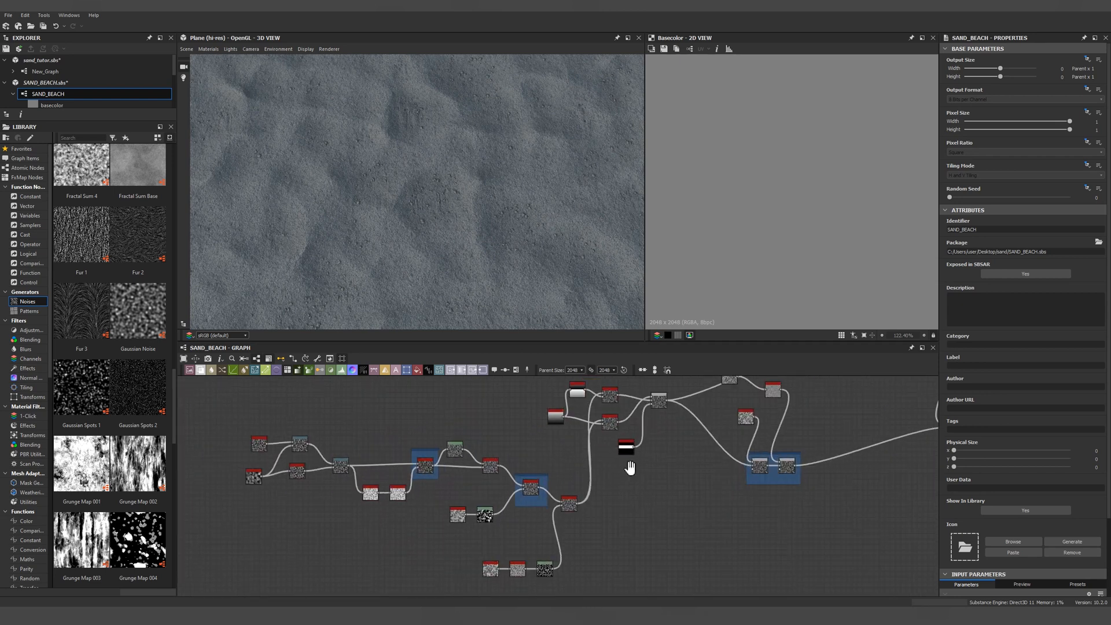
{"action": "middle_click_drag", "start_coordinate": [629, 466], "coordinate": [614, 482]}
{"action": "left_click_drag", "start_coordinate": [650, 427], "coordinate": [516, 477]}
{"action": "scroll", "coordinate": [473, 423], "scroll_direction": "up", "scroll_amount": 2}
{"action": "left_click_drag", "start_coordinate": [577, 540], "coordinate": [484, 496], "text": "shift"}
{"action": "key", "text": "ctrl+z"}
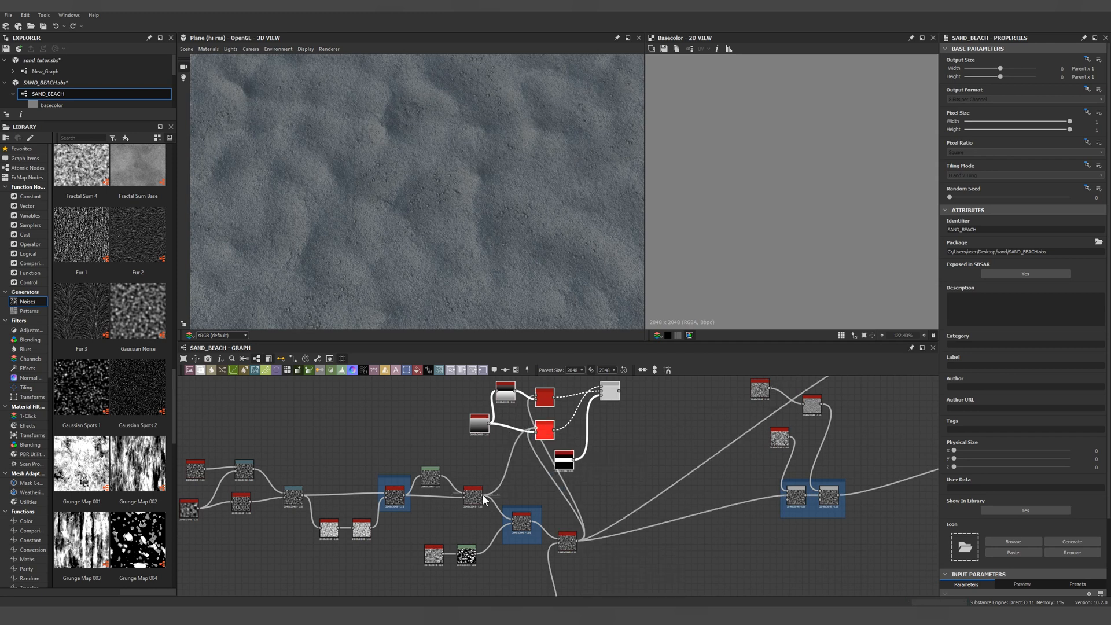
Step: Feed the gradient-masked Blend into the second framed node and move that node, its noise branch and the following blur clear of the chain
{"action": "left_click_drag", "start_coordinate": [620, 391], "coordinate": [514, 518]}
{"action": "left_click_drag", "start_coordinate": [569, 465], "coordinate": [529, 443]}
{"action": "scroll", "coordinate": [530, 451], "scroll_direction": "down", "scroll_amount": 1}
{"action": "left_click_drag", "start_coordinate": [580, 502], "coordinate": [439, 553]}
{"action": "left_click_drag", "start_coordinate": [522, 512], "coordinate": [606, 531]}
{"action": "left_click", "coordinate": [580, 478]}
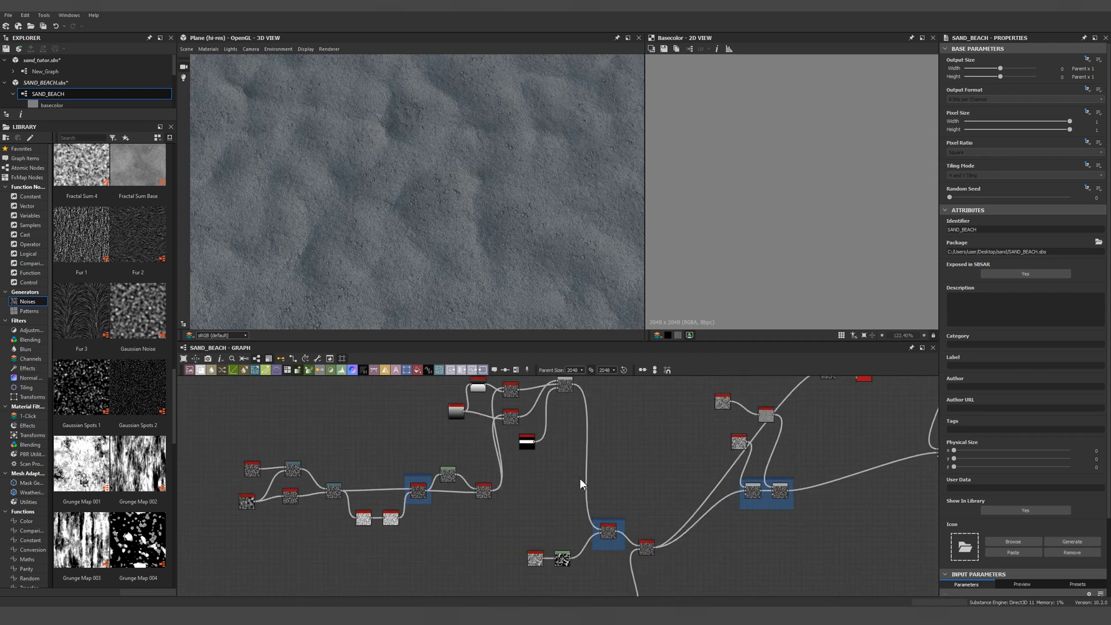
Step: Try a higher intensity on the Slope Blur Grayscale node, preview its output and undo the change
{"action": "middle_click_drag", "start_coordinate": [567, 438], "coordinate": [582, 446]}
{"action": "scroll", "coordinate": [566, 399], "scroll_direction": "up", "scroll_amount": 2}
{"action": "left_click", "coordinate": [503, 434]}
{"action": "left_click_drag", "start_coordinate": [993, 443], "coordinate": [1043, 445]}
{"action": "double_click", "coordinate": [503, 434]}
{"action": "key", "text": "ctrl+z"}
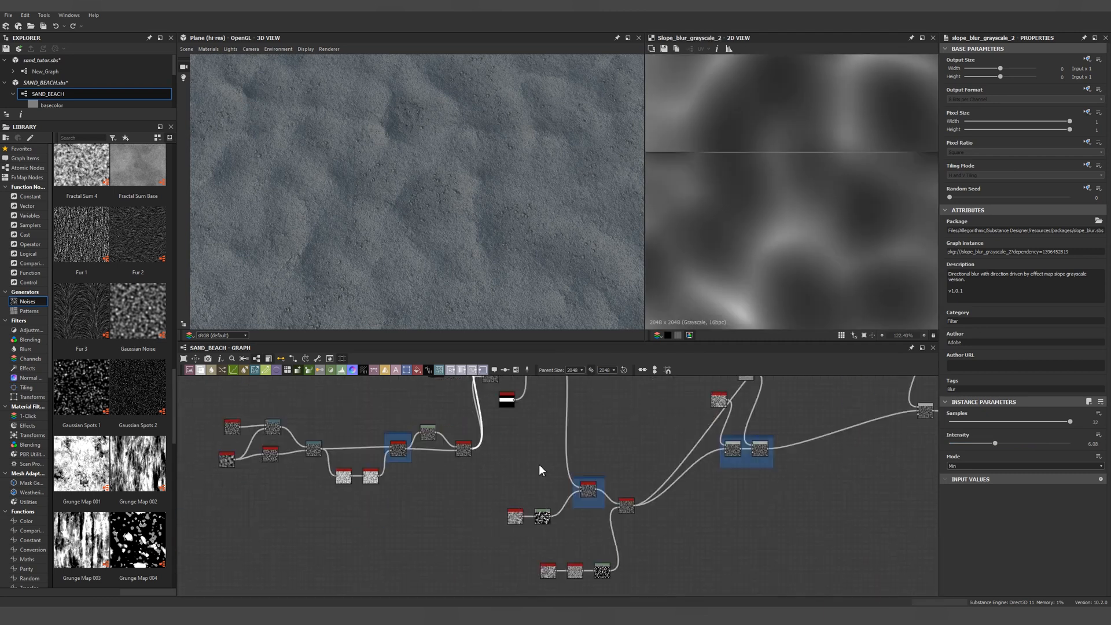
Step: Increase the setting of the blur after the second framed node and resize the views to check the whole plane
{"action": "scroll", "coordinate": [626, 505], "scroll_direction": "up", "scroll_amount": 3}
{"action": "double_click", "coordinate": [626, 504]}
{"action": "left_click_drag", "start_coordinate": [973, 421], "coordinate": [1040, 425]}
{"action": "scroll", "coordinate": [465, 248], "scroll_direction": "down", "scroll_amount": 4}
{"action": "scroll", "coordinate": [464, 247], "scroll_direction": "up", "scroll_amount": 2}
{"action": "scroll", "coordinate": [501, 274], "scroll_direction": "down", "scroll_amount": 2}
{"action": "left_click_drag", "start_coordinate": [509, 341], "coordinate": [521, 493]}
{"action": "left_click_drag", "start_coordinate": [645, 371], "coordinate": [743, 370]}
{"action": "scroll", "coordinate": [644, 339], "scroll_direction": "down", "scroll_amount": 2}
{"action": "left_click_drag", "start_coordinate": [644, 339], "coordinate": [501, 355]}
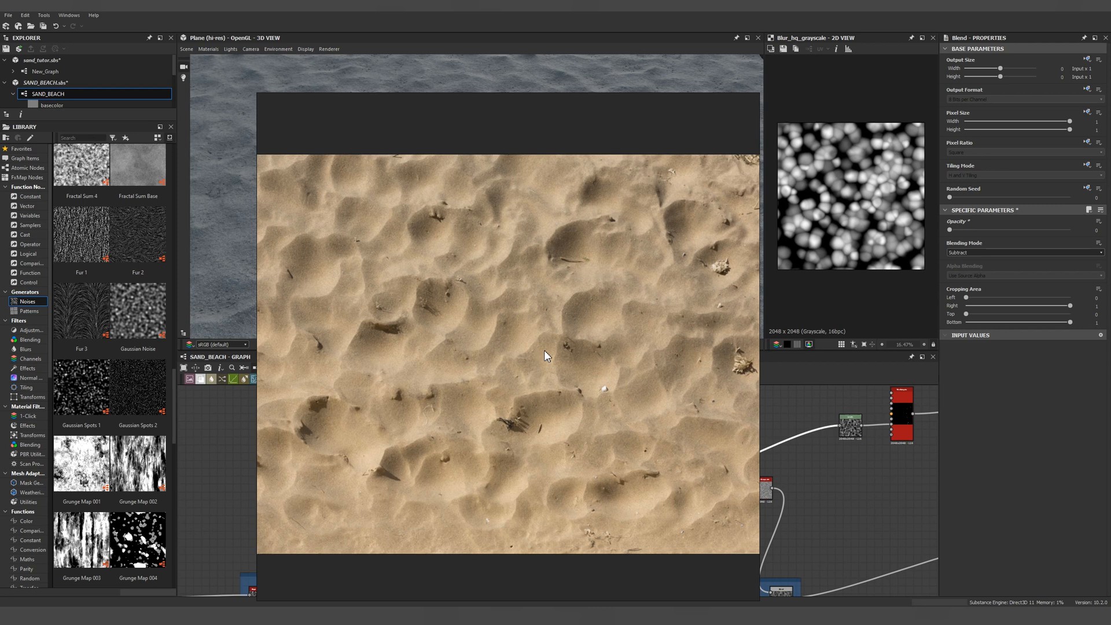
Step: Examine the dimples in the beach sand reference photo and the outputs of the Tile Sampler, Warp and Blur HQ Grayscale nodes
{"action": "scroll", "coordinate": [453, 317], "scroll_direction": "up", "scroll_amount": 2}
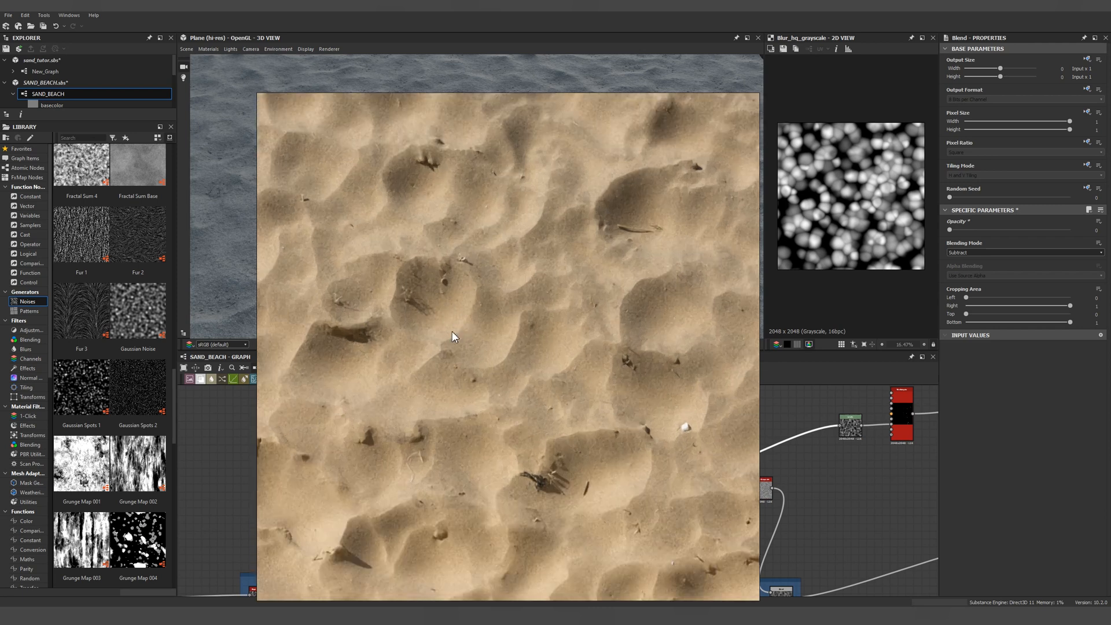
{"action": "scroll", "coordinate": [488, 341], "scroll_direction": "down", "scroll_amount": 2}
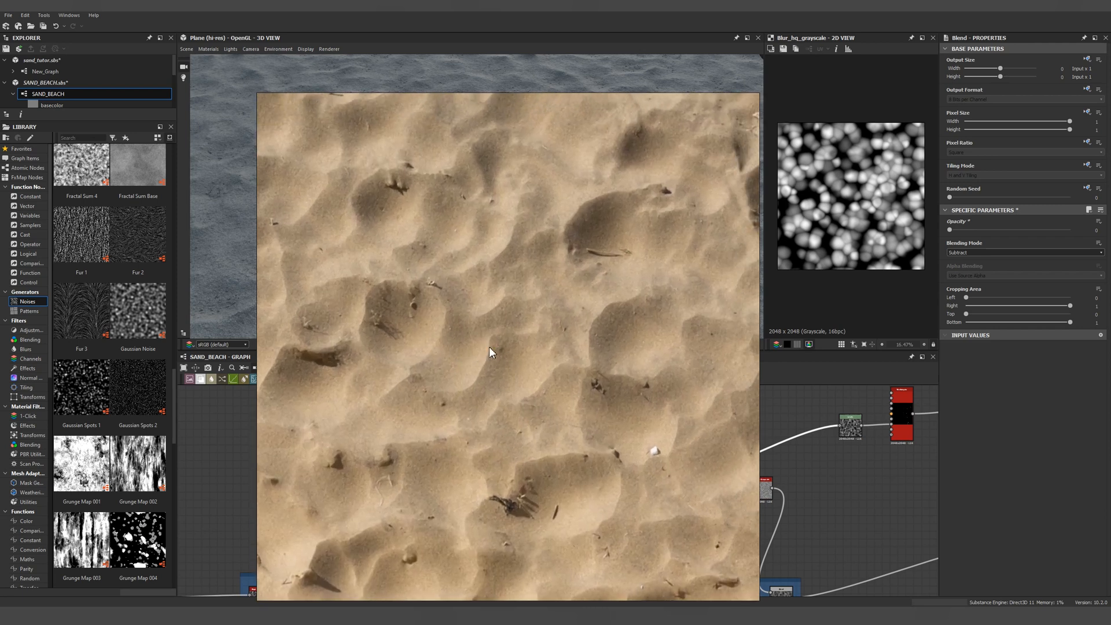
{"action": "left_click_drag", "start_coordinate": [544, 354], "coordinate": [540, 341]}
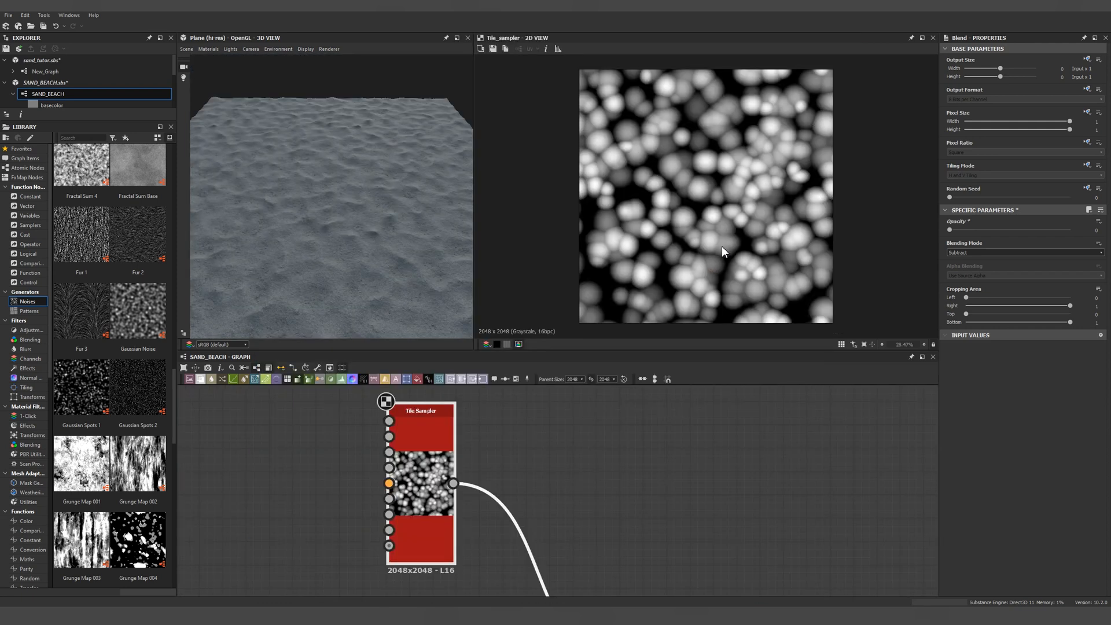
{"action": "middle_click_drag", "start_coordinate": [713, 588], "coordinate": [613, 457]}
{"action": "scroll", "coordinate": [613, 457], "scroll_direction": "down", "scroll_amount": 1}
{"action": "double_click", "coordinate": [561, 519]}
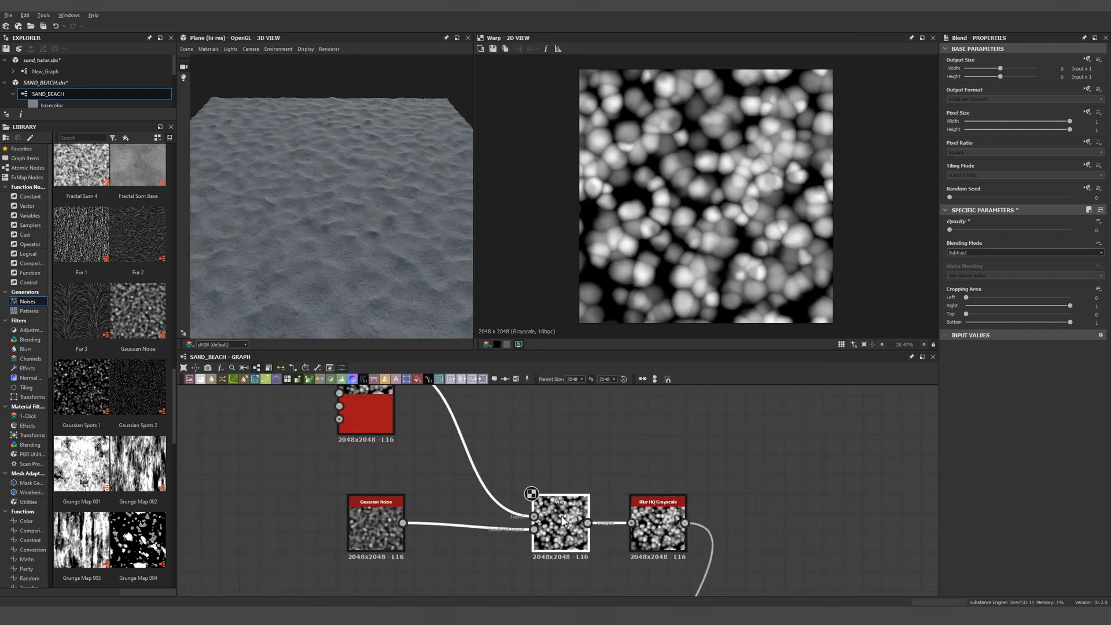
{"action": "middle_click_drag", "start_coordinate": [680, 470], "coordinate": [641, 445]}
{"action": "double_click", "coordinate": [621, 501]}
{"action": "scroll", "coordinate": [675, 202], "scroll_direction": "up", "scroll_amount": 4}
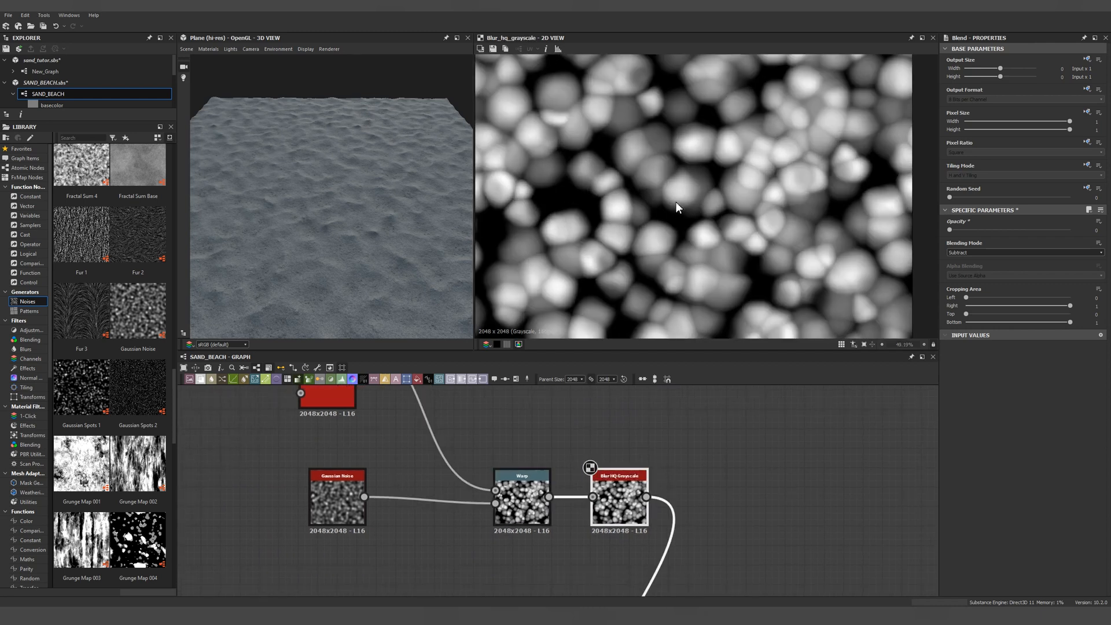
{"action": "scroll", "coordinate": [633, 555], "scroll_direction": "down", "scroll_amount": 4}
{"action": "middle_click_drag", "start_coordinate": [633, 573], "coordinate": [615, 449]}
{"action": "scroll", "coordinate": [614, 511], "scroll_direction": "down", "scroll_amount": 1}
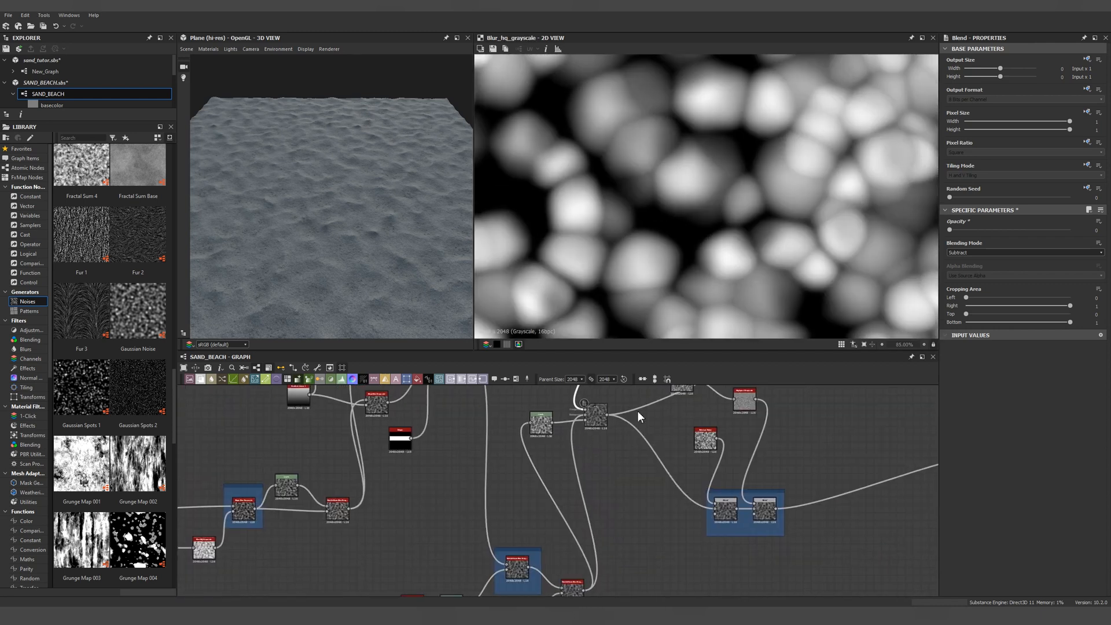
Step: Preview the Subtract Blend that combines the blurred dimples with the ripples and set its opacity to 0.56
{"action": "double_click", "coordinate": [595, 415]}
{"action": "scroll", "coordinate": [595, 414], "scroll_direction": "up", "scroll_amount": 2}
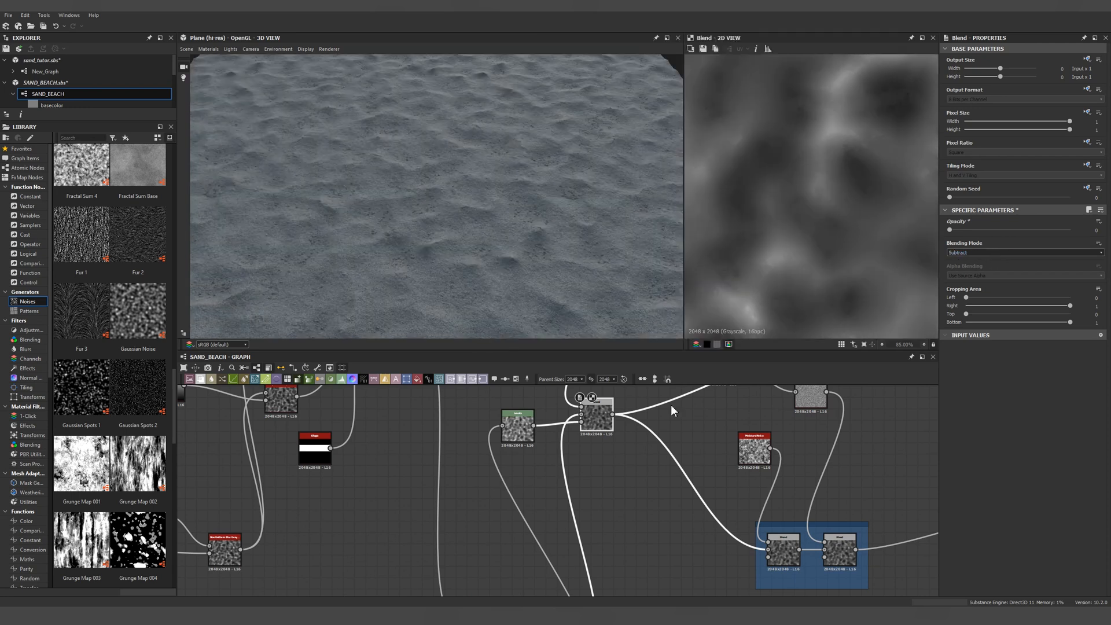
{"action": "middle_click_drag", "start_coordinate": [603, 481], "coordinate": [588, 487]}
{"action": "scroll", "coordinate": [505, 470], "scroll_direction": "down", "scroll_amount": 2}
{"action": "mouse_move", "coordinate": [506, 469]}
{"action": "middle_mouse_down"}
{"action": "mouse_move", "coordinate": [478, 442]}
{"action": "mouse_move", "coordinate": [497, 532]}
{"action": "middle_mouse_up"}
{"action": "middle_click_drag", "start_coordinate": [474, 426], "coordinate": [486, 519]}
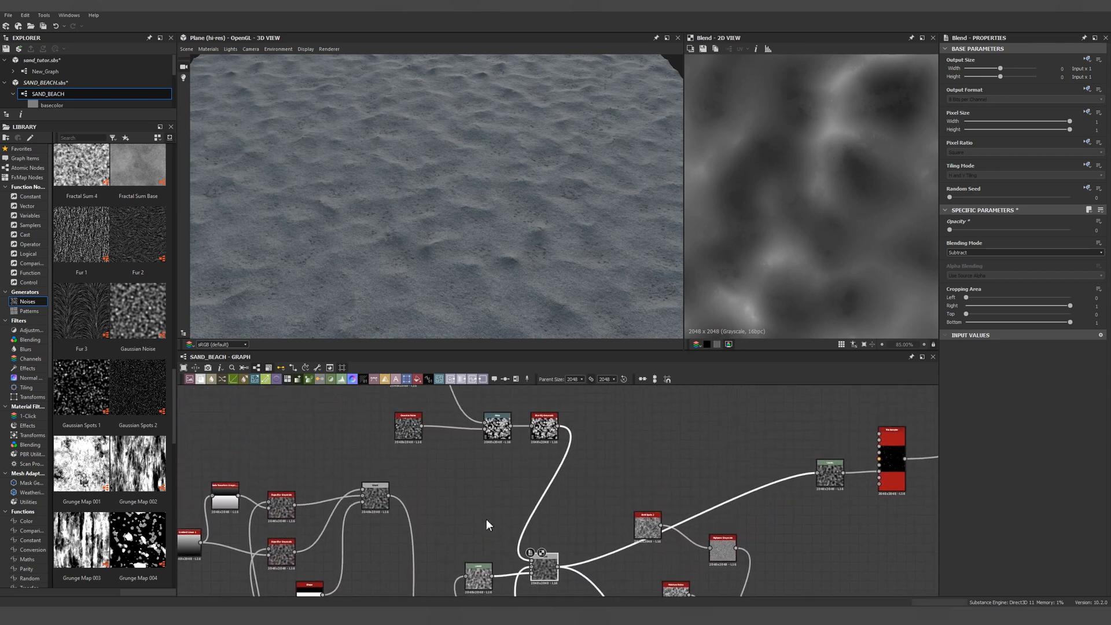
{"action": "middle_click_drag", "start_coordinate": [447, 439], "coordinate": [452, 474]}
{"action": "middle_click_drag", "start_coordinate": [501, 530], "coordinate": [491, 466]}
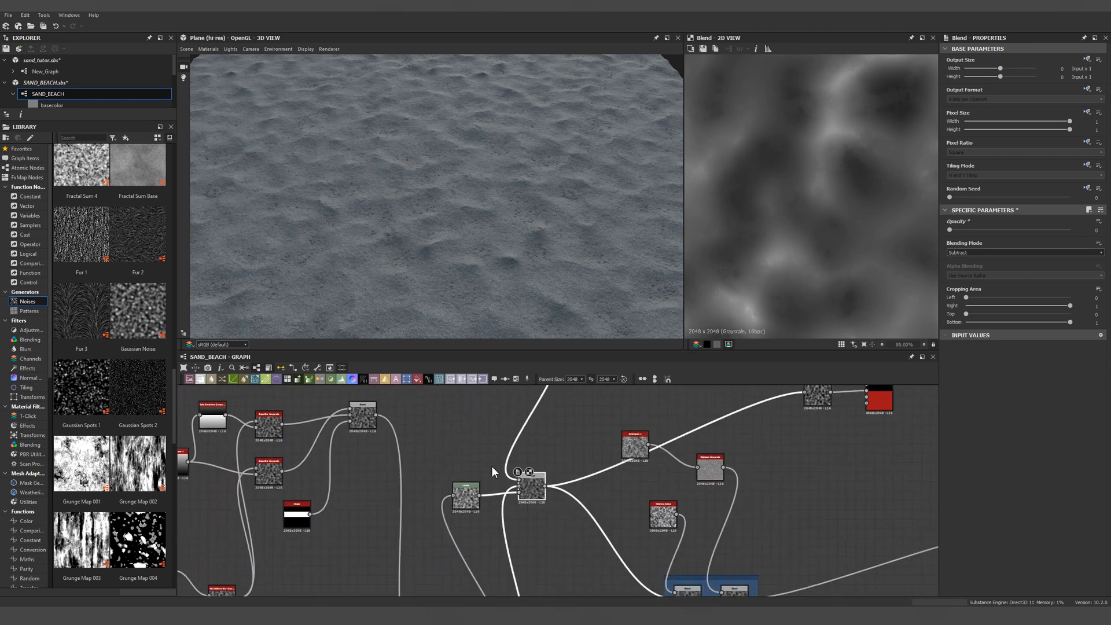
{"action": "middle_click_drag", "start_coordinate": [492, 519], "coordinate": [490, 499]}
{"action": "double_click", "coordinate": [463, 477]}
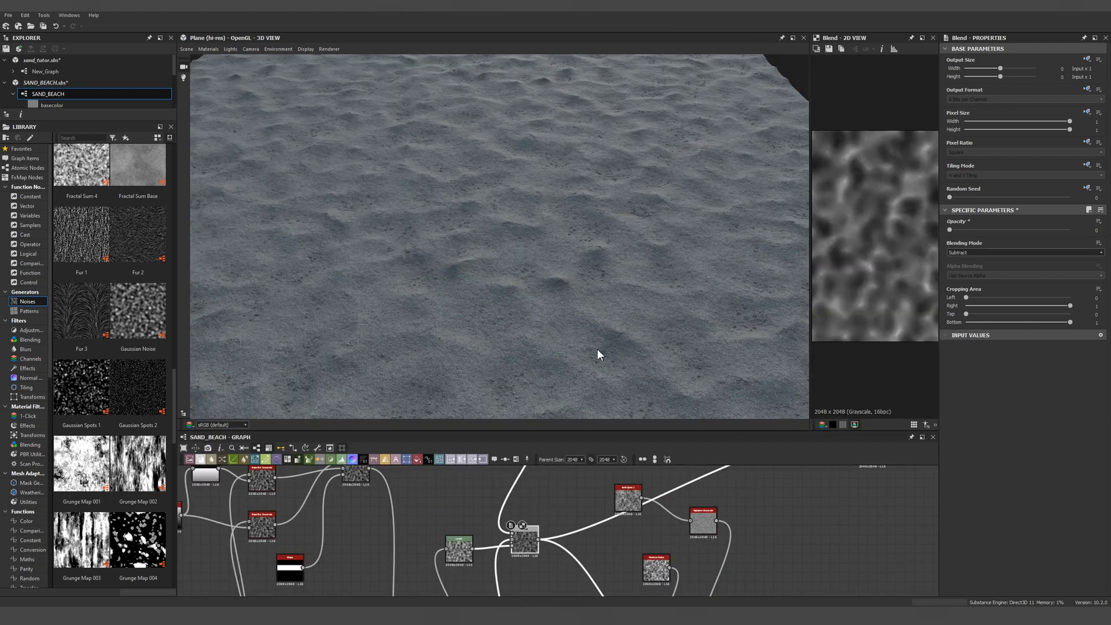
{"action": "left_click_drag", "start_coordinate": [967, 230], "coordinate": [1009, 235]}
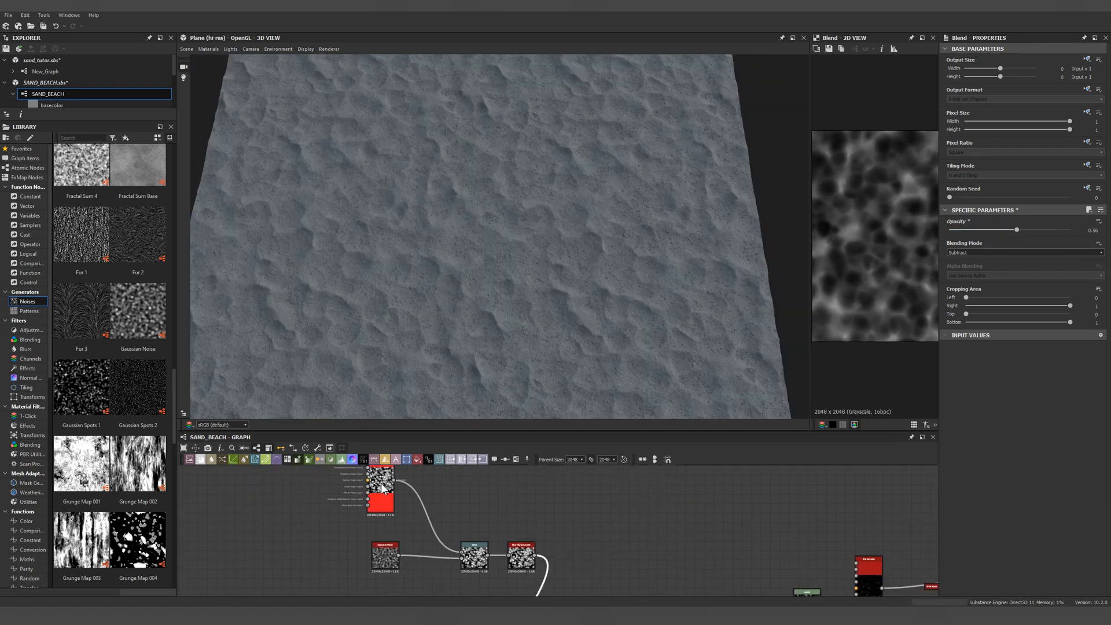
Step: Try other X and Y amounts on the dimple Tile Sampler and set its mask random to 0.62 and color random to 0.78
{"action": "left_click", "coordinate": [381, 486]}
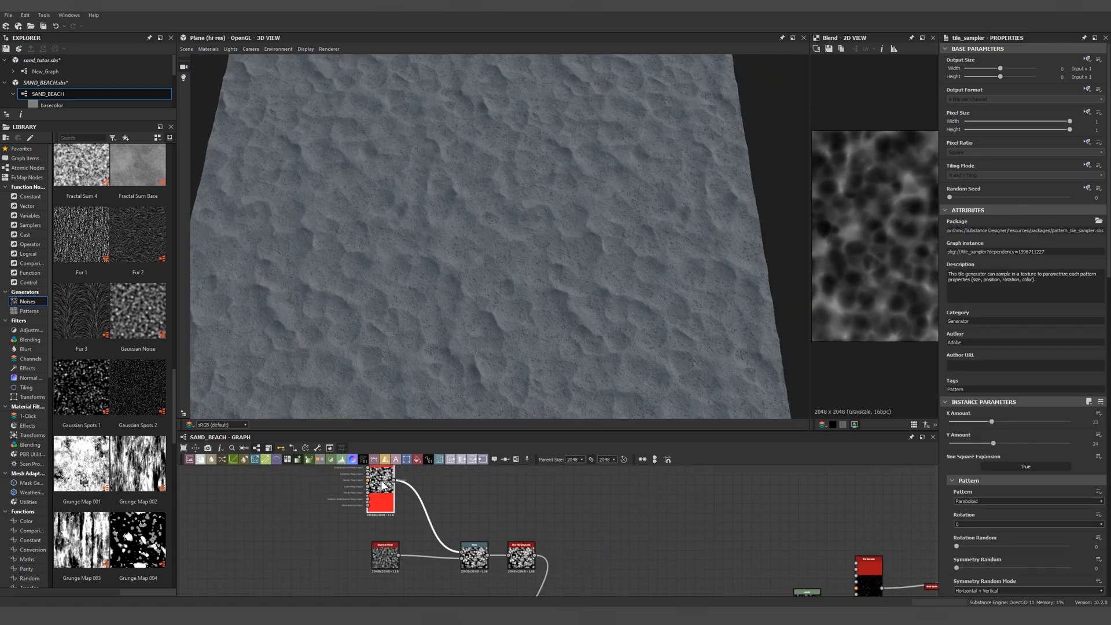
{"action": "scroll", "coordinate": [1056, 434], "scroll_direction": "down", "scroll_amount": 1}
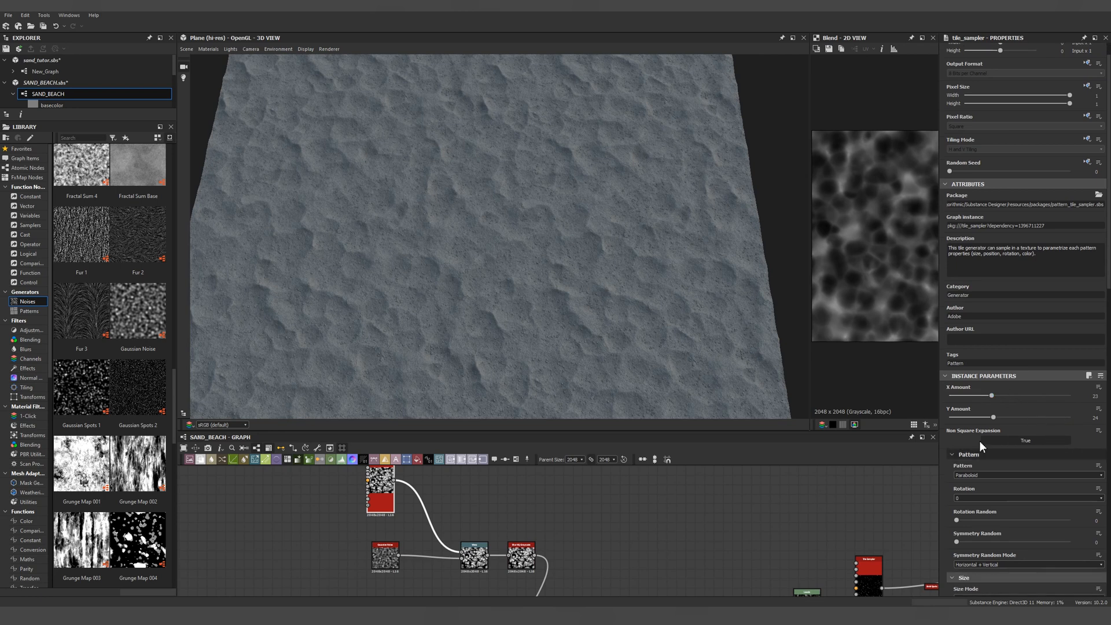
{"action": "left_click_drag", "start_coordinate": [991, 395], "coordinate": [1022, 395]}
{"action": "mouse_move", "coordinate": [992, 416]}
{"action": "left_mouse_down"}
{"action": "mouse_move", "coordinate": [1024, 418]}
{"action": "mouse_move", "coordinate": [977, 419]}
{"action": "mouse_move", "coordinate": [989, 418]}
{"action": "left_mouse_up"}
{"action": "left_click", "coordinate": [991, 395]}
{"action": "scroll", "coordinate": [991, 428], "scroll_direction": "down", "scroll_amount": 7}
{"action": "left_click_drag", "start_coordinate": [995, 498], "coordinate": [1045, 497]}
{"action": "scroll", "coordinate": [1022, 474], "scroll_direction": "down", "scroll_amount": 15}
{"action": "scroll", "coordinate": [1026, 473], "scroll_direction": "down", "scroll_amount": 3}
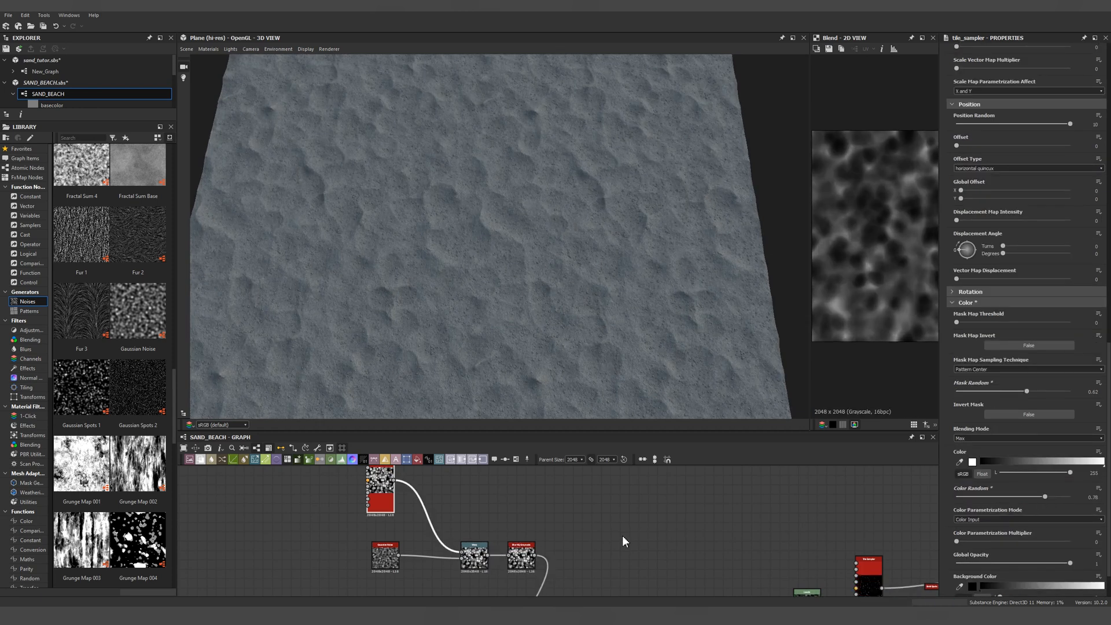
Step: Set the opacity of the dimple Subtract Blend to 0
{"action": "scroll", "coordinate": [620, 515], "scroll_direction": "down", "scroll_amount": 5}
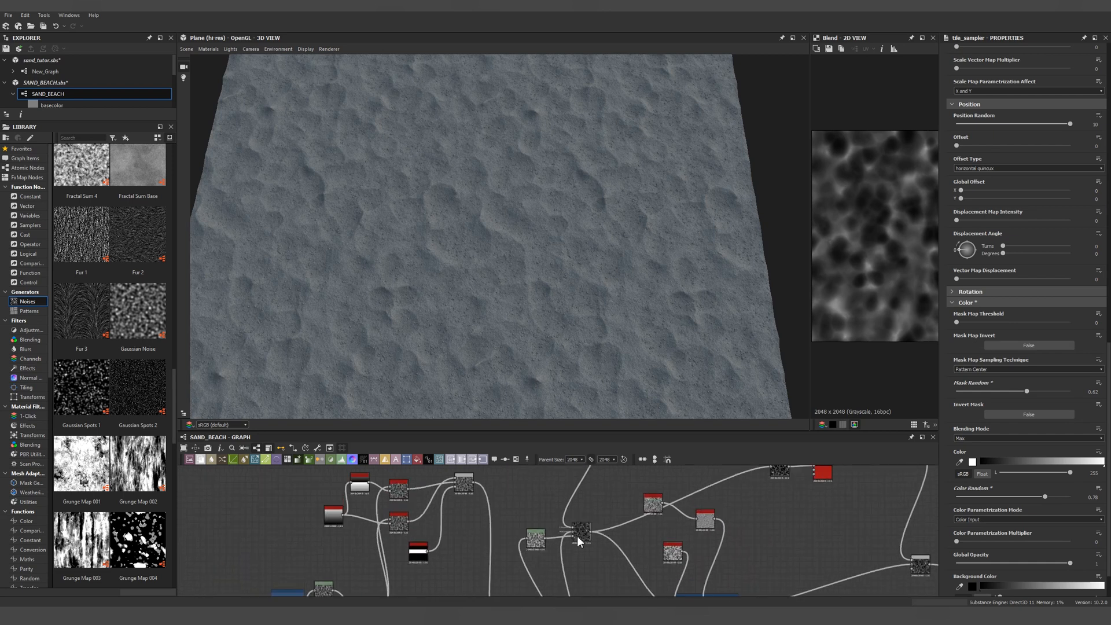
{"action": "left_click", "coordinate": [580, 533]}
{"action": "left_click_drag", "start_coordinate": [977, 229], "coordinate": [936, 231]}
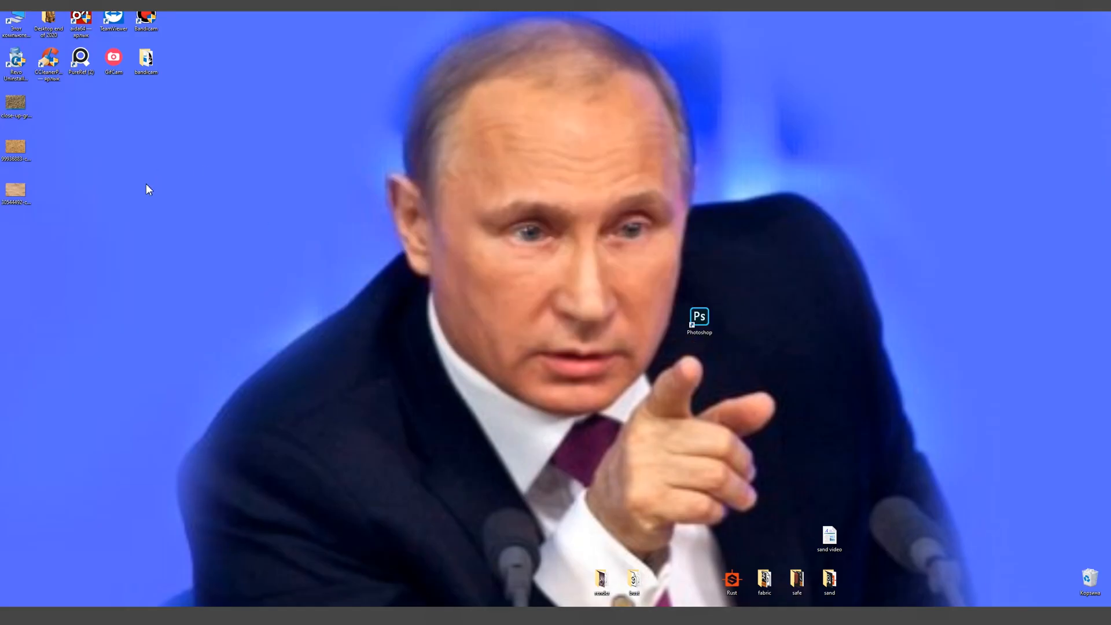
Step: Bring the PureRef board onto the desktop, spread its close-up grain photos apart and move the board out of the way
{"action": "right_click_drag", "start_coordinate": [0, 231], "coordinate": [709, 261]}
{"action": "scroll", "coordinate": [501, 367], "scroll_direction": "up", "scroll_amount": 6}
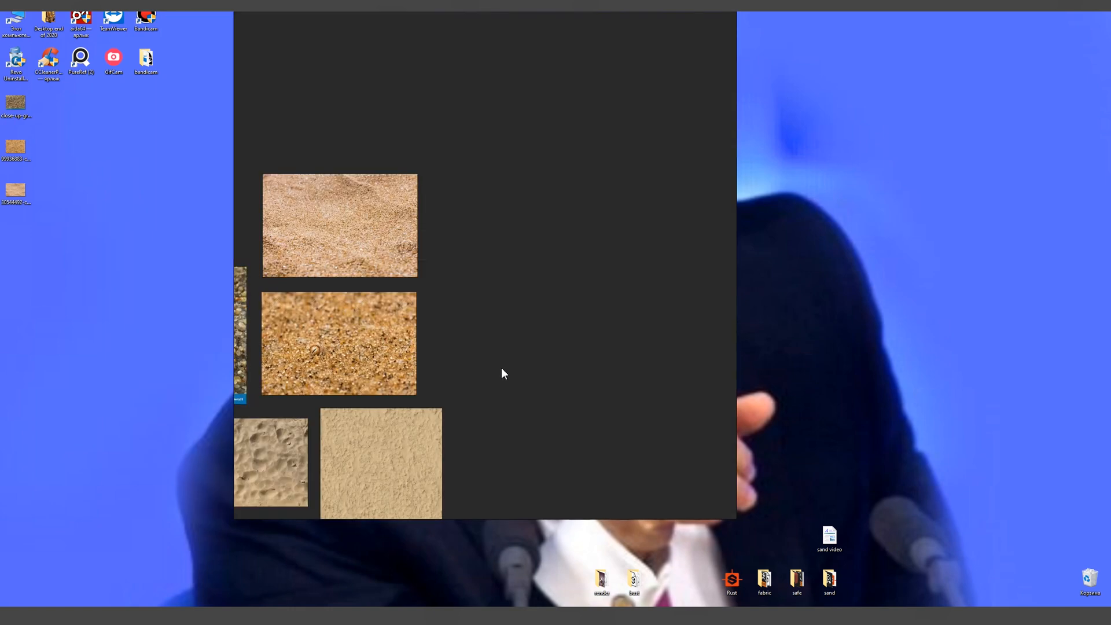
{"action": "middle_click_drag", "start_coordinate": [475, 347], "coordinate": [752, 372]}
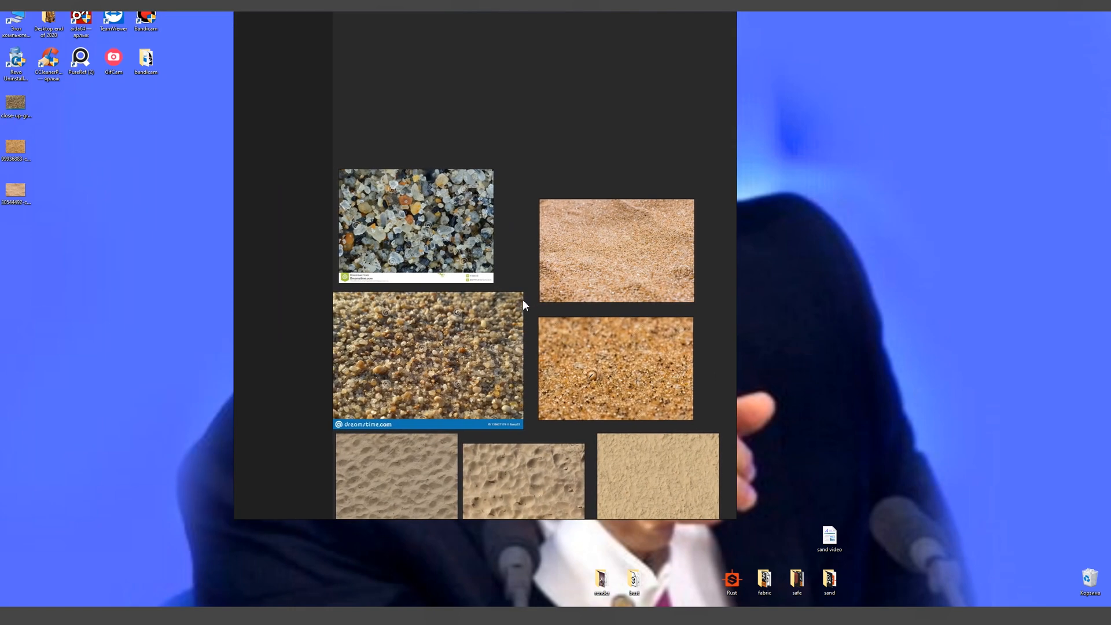
{"action": "middle_click_drag", "start_coordinate": [522, 299], "coordinate": [511, 307]}
{"action": "left_click_drag", "start_coordinate": [400, 228], "coordinate": [216, 289]}
{"action": "left_click_drag", "start_coordinate": [452, 313], "coordinate": [460, 260]}
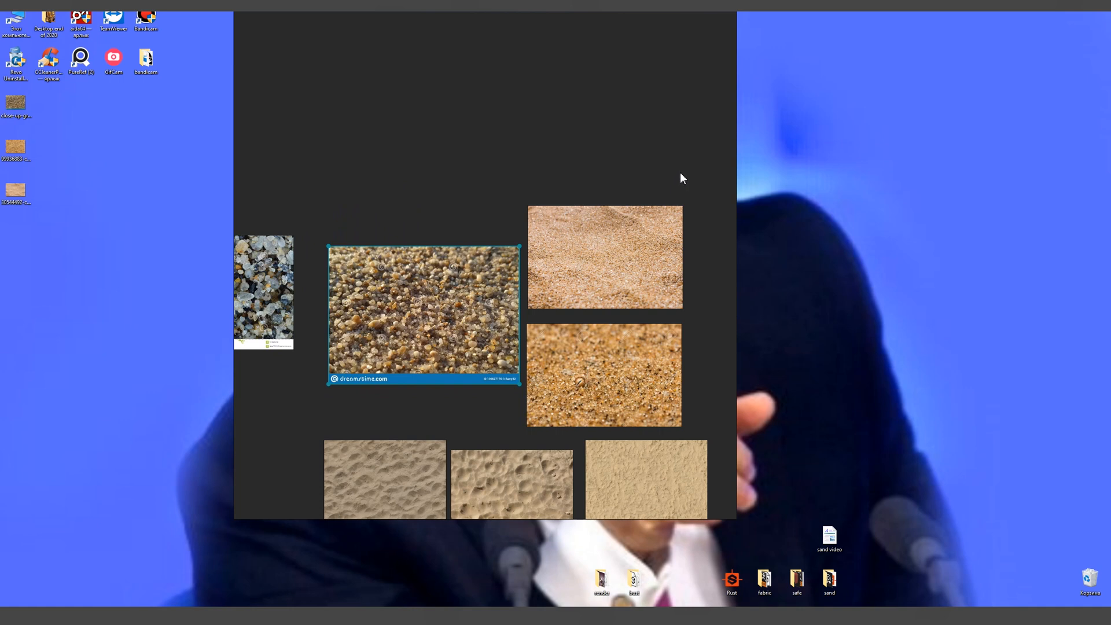
{"action": "right_click_drag", "start_coordinate": [680, 174], "coordinate": [0, 261]}
Step: Place the pale pink sand photo from the desktop into the Photoshop document and bring up the image adjustments
{"action": "left_click_drag", "start_coordinate": [23, 198], "coordinate": [509, 314]}
{"action": "key", "text": "Return"}
{"action": "key", "text": "z"}
{"action": "left_click", "coordinate": [51, 13]}
{"action": "mouse_move", "coordinate": [95, 29]}
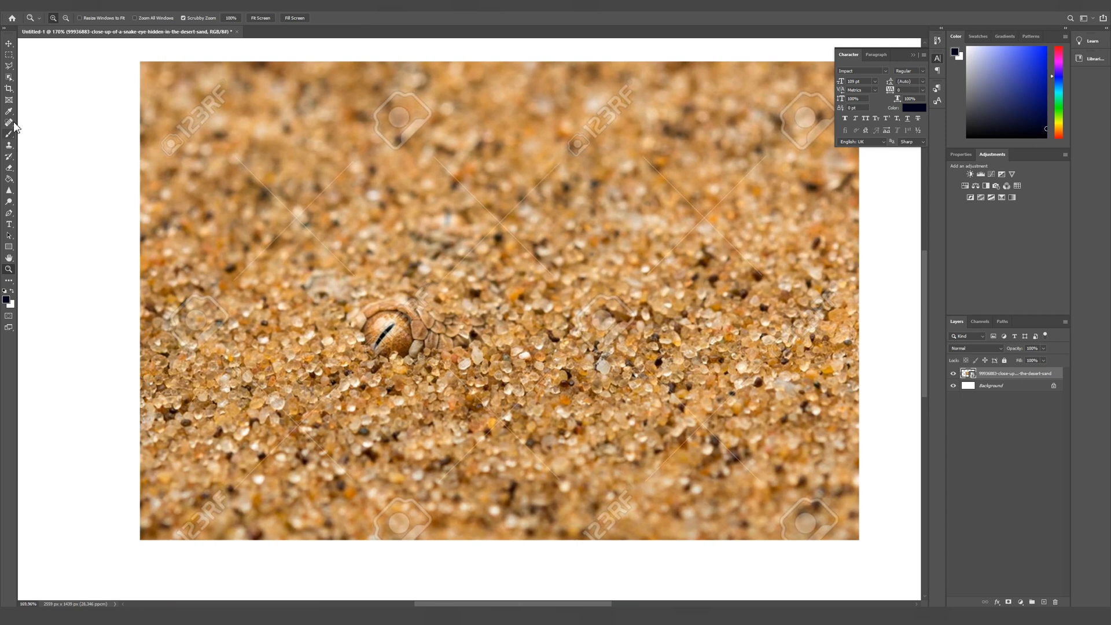
Step: Cover the snake eye in the orange sand photo with sampled sand grains using the Clone Stamp tool
{"action": "left_click", "coordinate": [9, 145]}
{"action": "right_click_drag", "start_coordinate": [649, 359], "coordinate": [685, 360], "text": "alt"}
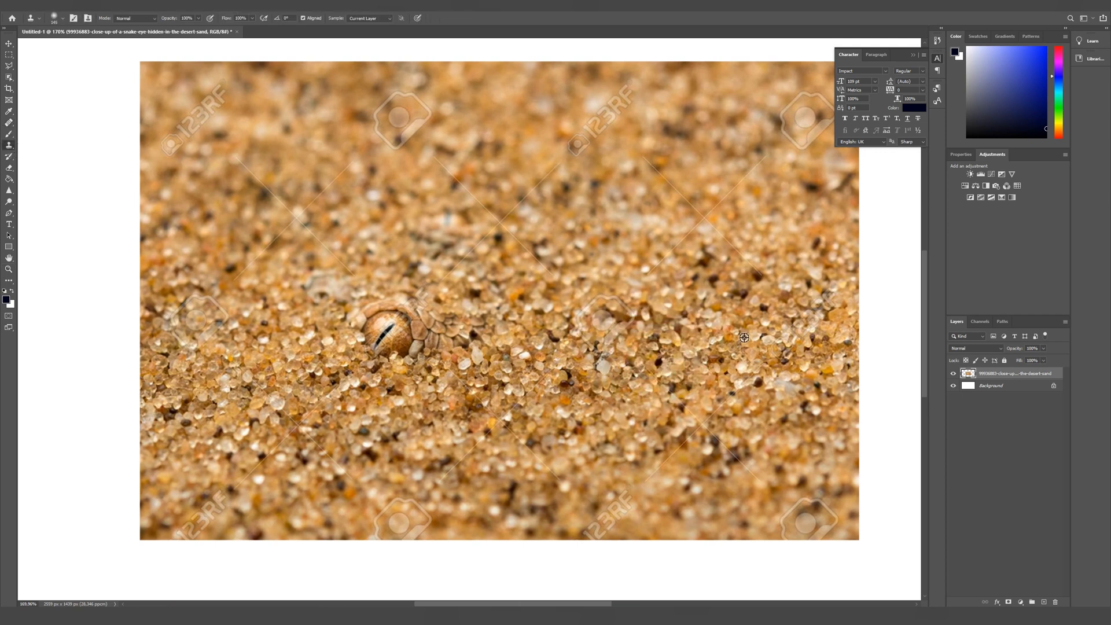
{"action": "left_click", "coordinate": [743, 339], "text": "alt"}
{"action": "left_click_drag", "start_coordinate": [430, 346], "coordinate": [399, 323]}
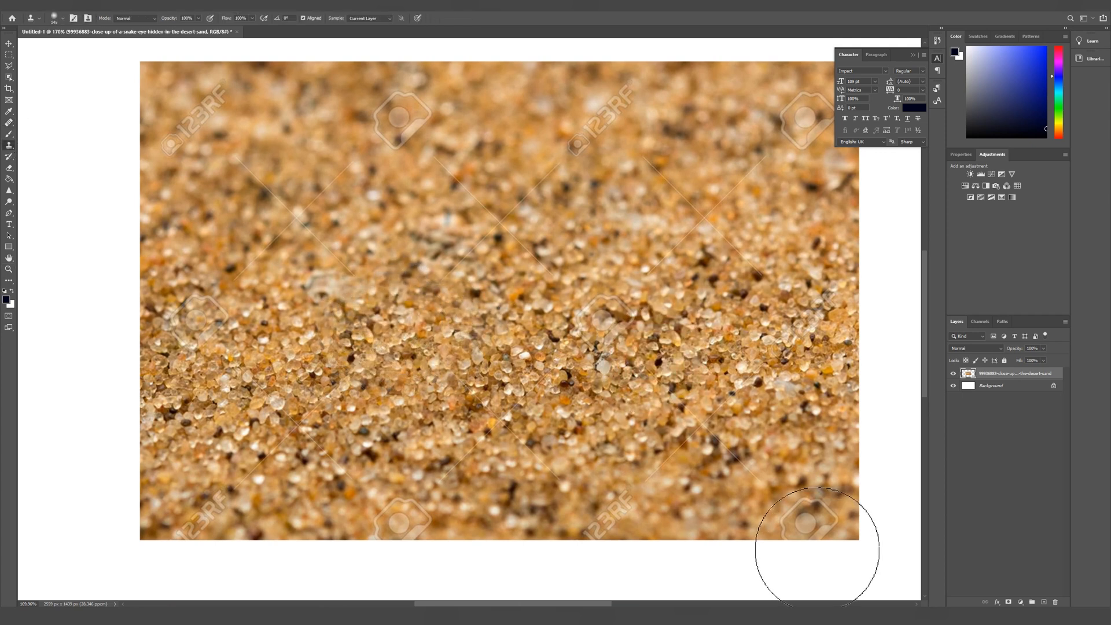
Step: Merge the retouched sand photo into the background and apply a Shadows/Highlights adjustment to it
{"action": "key", "text": "ctrl+e"}
{"action": "left_click", "coordinate": [51, 5]}
{"action": "mouse_move", "coordinate": [63, 27]}
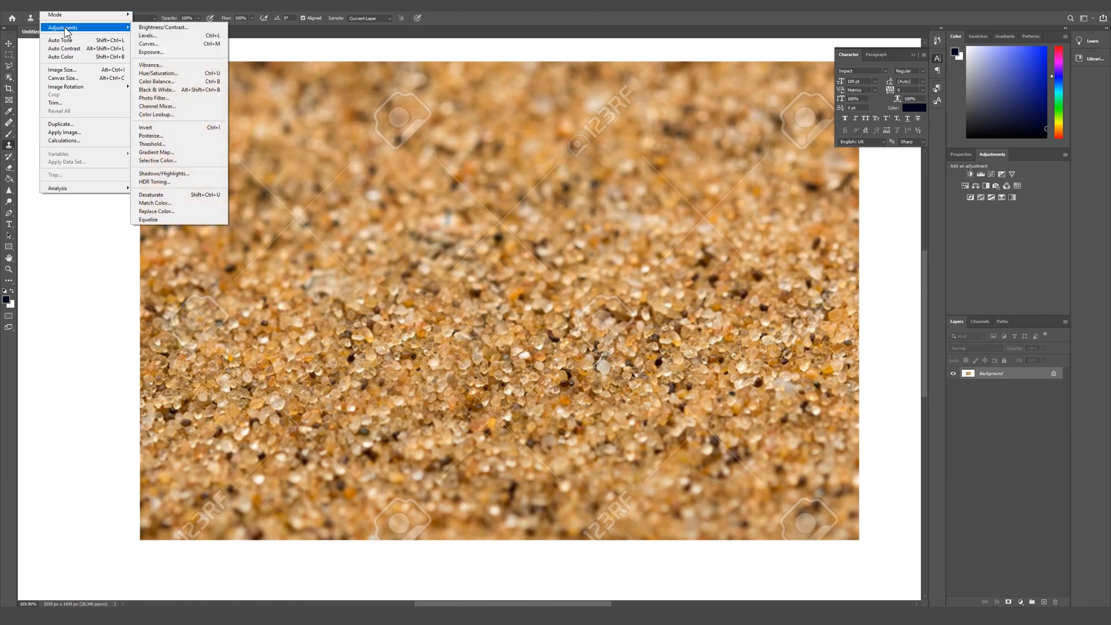
{"action": "left_click", "coordinate": [165, 171]}
{"action": "left_click", "coordinate": [617, 185]}
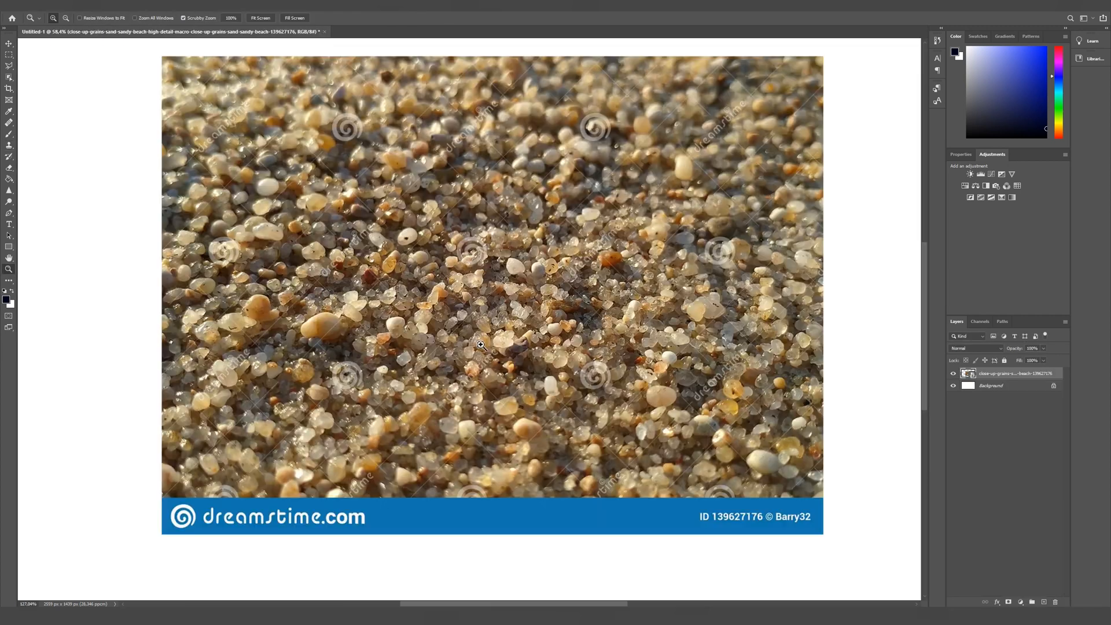
Step: Apply Shadows/Highlights to the dreamstime close-up grain photo with increased shadows and highlights amounts
{"action": "left_click_drag", "start_coordinate": [480, 345], "coordinate": [478, 344]}
{"action": "left_click", "coordinate": [46, 6]}
{"action": "mouse_move", "coordinate": [87, 29]}
{"action": "left_click", "coordinate": [165, 171]}
{"action": "left_click_drag", "start_coordinate": [519, 193], "coordinate": [570, 192]}
{"action": "left_click_drag", "start_coordinate": [499, 218], "coordinate": [567, 218]}
{"action": "left_click", "coordinate": [619, 186]}
Step: Apply a second Shadows/Highlights filter to the close-up grain photo with an increased highlights amount
{"action": "left_click", "coordinate": [46, 6]}
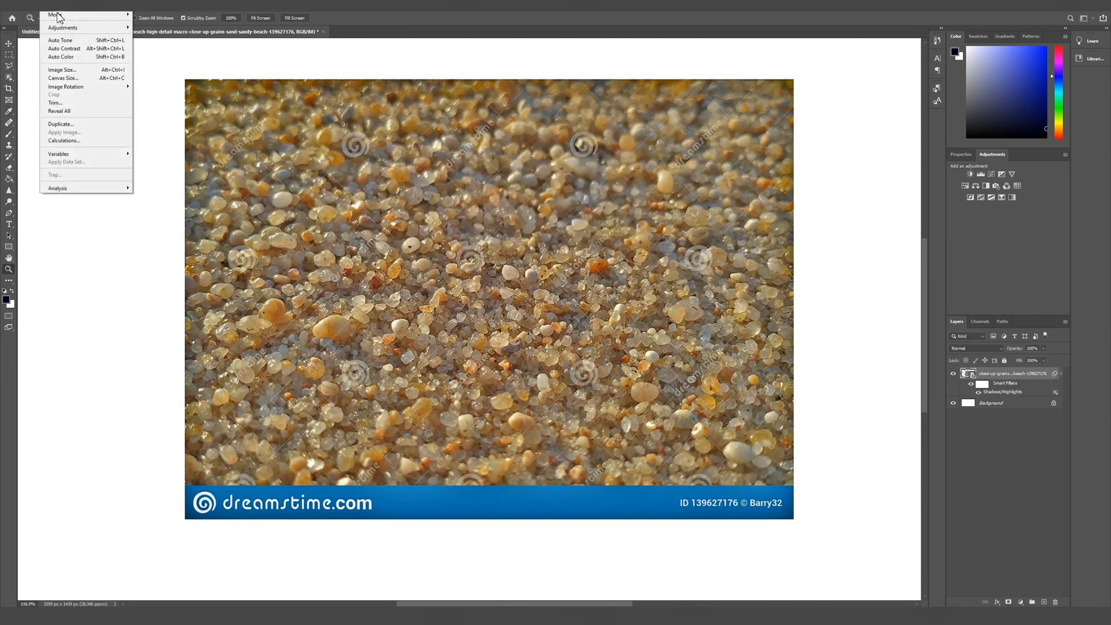
{"action": "mouse_move", "coordinate": [87, 29]}
{"action": "left_click", "coordinate": [165, 171]}
{"action": "left_click_drag", "start_coordinate": [500, 219], "coordinate": [538, 219]}
{"action": "left_click", "coordinate": [618, 184]}
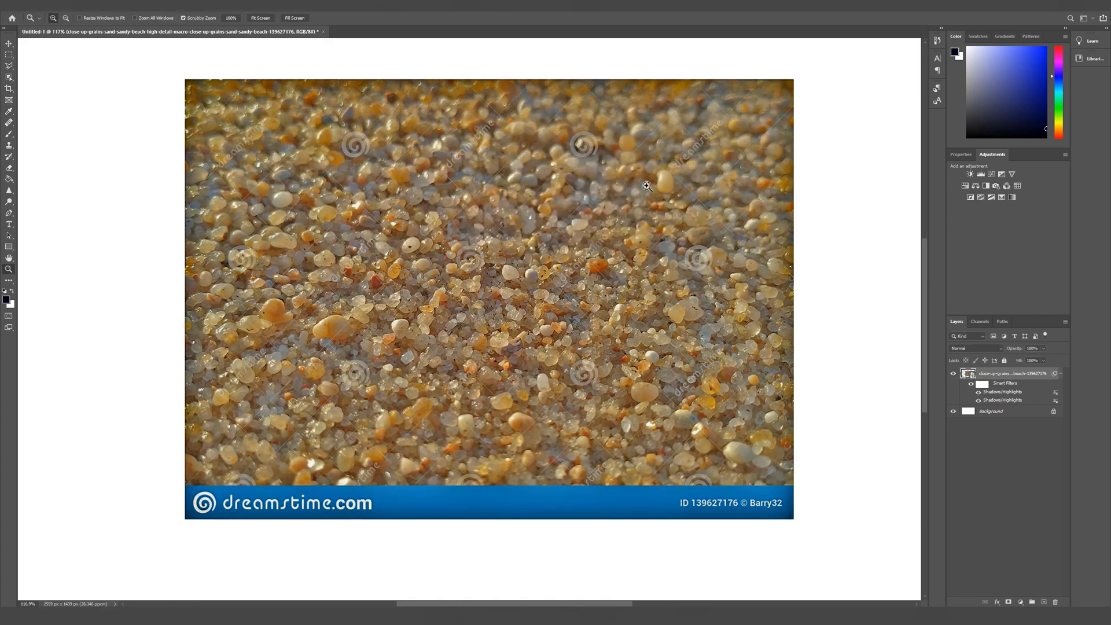
Step: Capture the evened-out grain photo without its blue banner and copy it to the clipboard
{"action": "left_click_drag", "start_coordinate": [629, 227], "coordinate": [620, 228]}
{"action": "key", "text": "Print"}
{"action": "left_click_drag", "start_coordinate": [789, 478], "coordinate": [197, 96]}
{"action": "key", "text": "ctrl+c"}
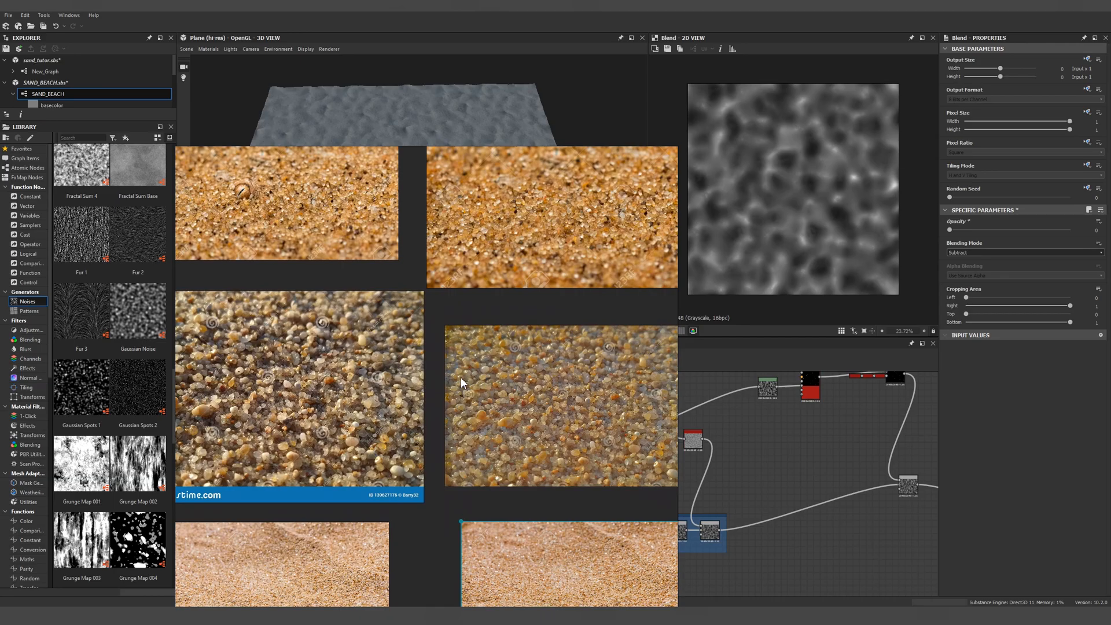
Step: Compare the original sand photos with their evened-out versions on the reference board over Substance Designer
{"action": "middle_click_drag", "start_coordinate": [395, 377], "coordinate": [243, 385]}
{"action": "scroll", "coordinate": [462, 390], "scroll_direction": "up", "scroll_amount": 3}
{"action": "middle_click_drag", "start_coordinate": [463, 381], "coordinate": [457, 335]}
{"action": "scroll", "coordinate": [543, 392], "scroll_direction": "down", "scroll_amount": 3}
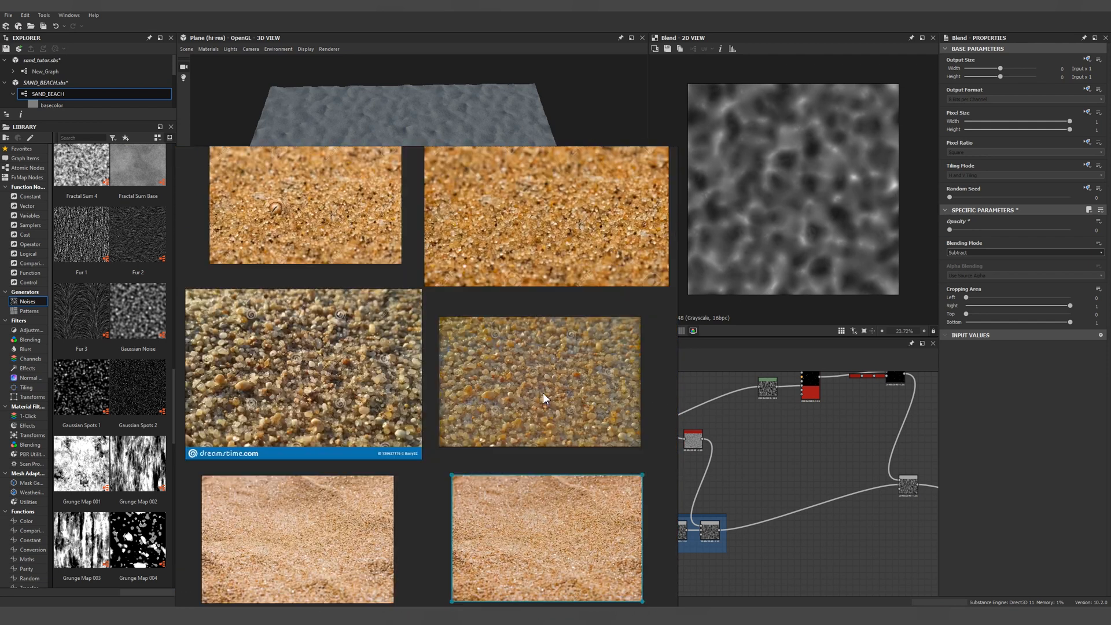
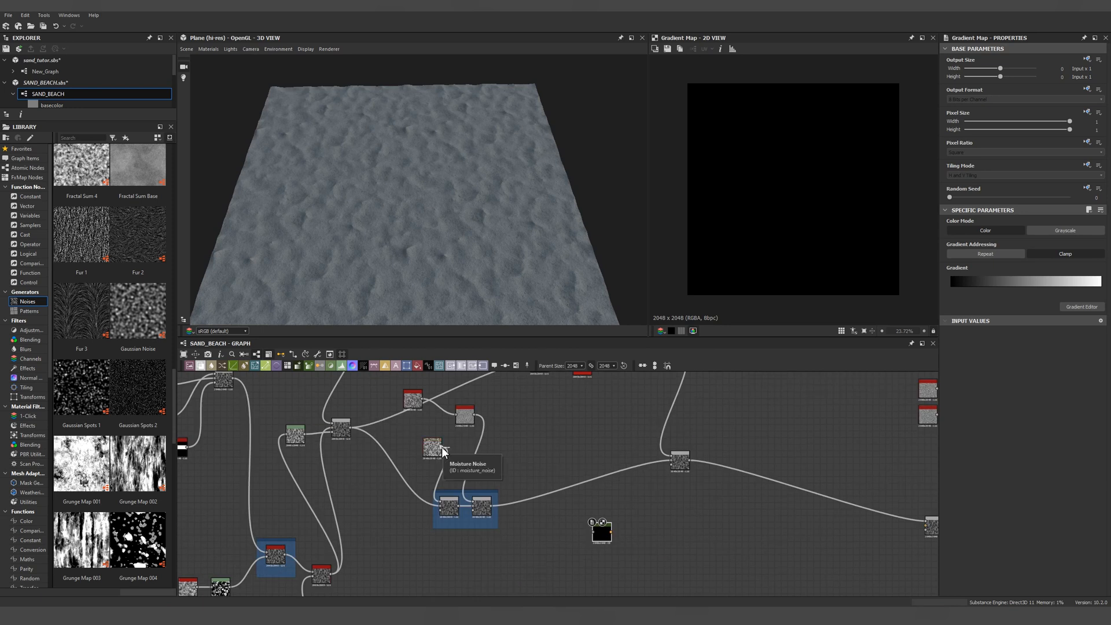
Step: Connect the Moisture Noise output to the new Gradient Map's input
{"action": "left_click_drag", "start_coordinate": [442, 450], "coordinate": [592, 531]}
{"action": "scroll", "coordinate": [412, 457], "scroll_direction": "up", "scroll_amount": 3}
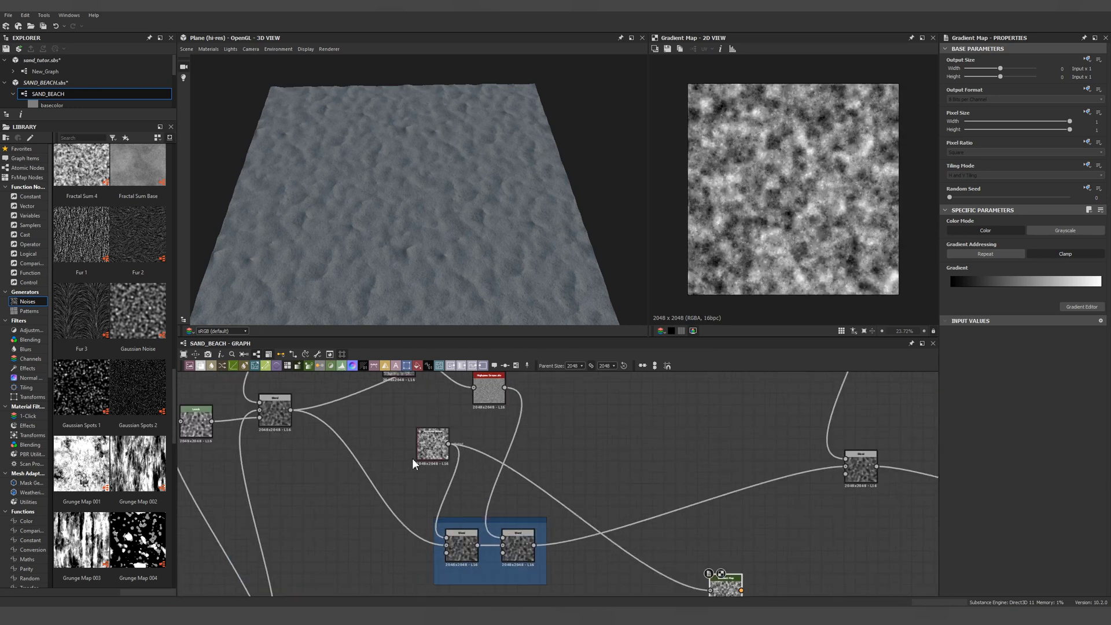
Step: Open the new Gradient Map's Gradient Editor and pick its colours across the evened-out orange sand photo
{"action": "scroll", "coordinate": [440, 446], "scroll_direction": "up", "scroll_amount": 5}
{"action": "scroll", "coordinate": [578, 457], "scroll_direction": "down", "scroll_amount": 3}
{"action": "middle_click_drag", "start_coordinate": [625, 471], "coordinate": [516, 443]}
{"action": "scroll", "coordinate": [516, 442], "scroll_direction": "down", "scroll_amount": 3}
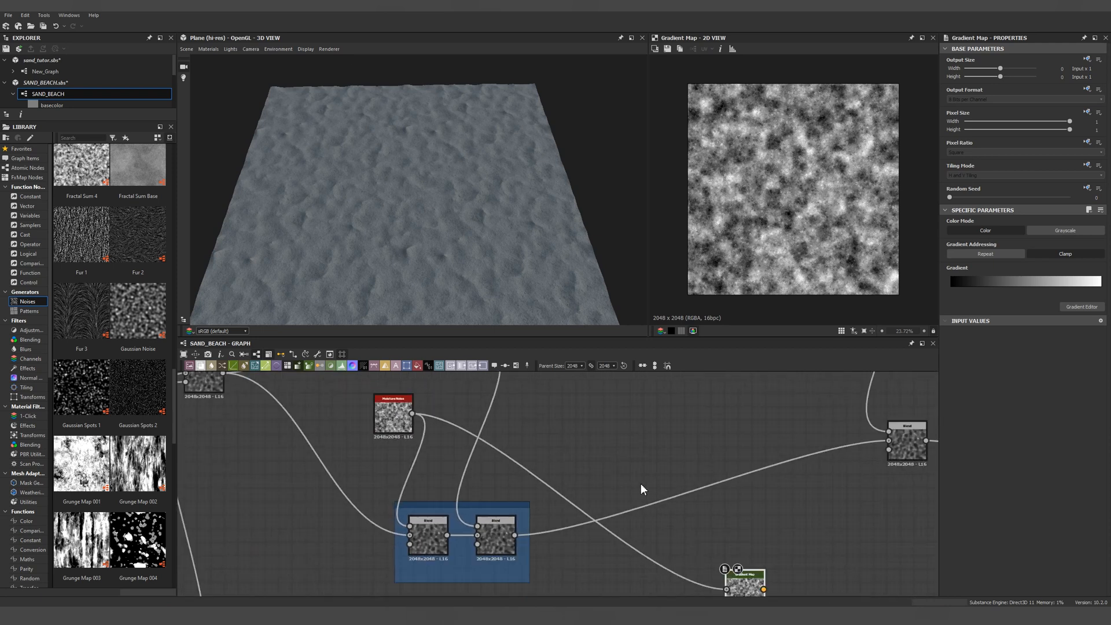
{"action": "left_click", "coordinate": [1081, 306]}
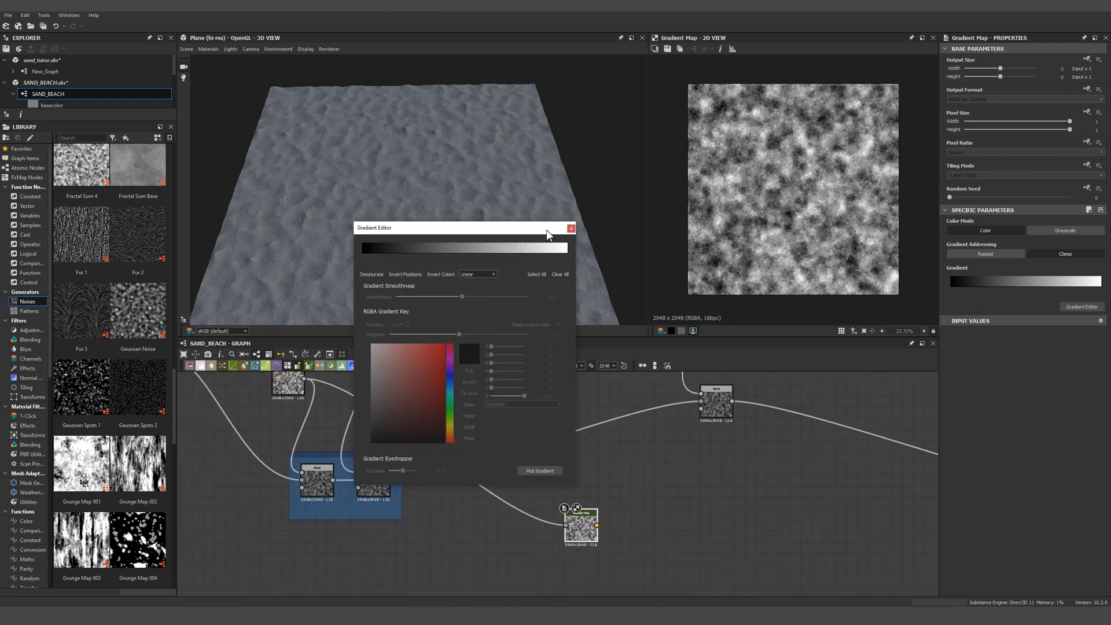
{"action": "left_click_drag", "start_coordinate": [548, 234], "coordinate": [787, 220]}
{"action": "scroll", "coordinate": [335, 383], "scroll_direction": "up", "scroll_amount": 2}
{"action": "left_click", "coordinate": [778, 456]}
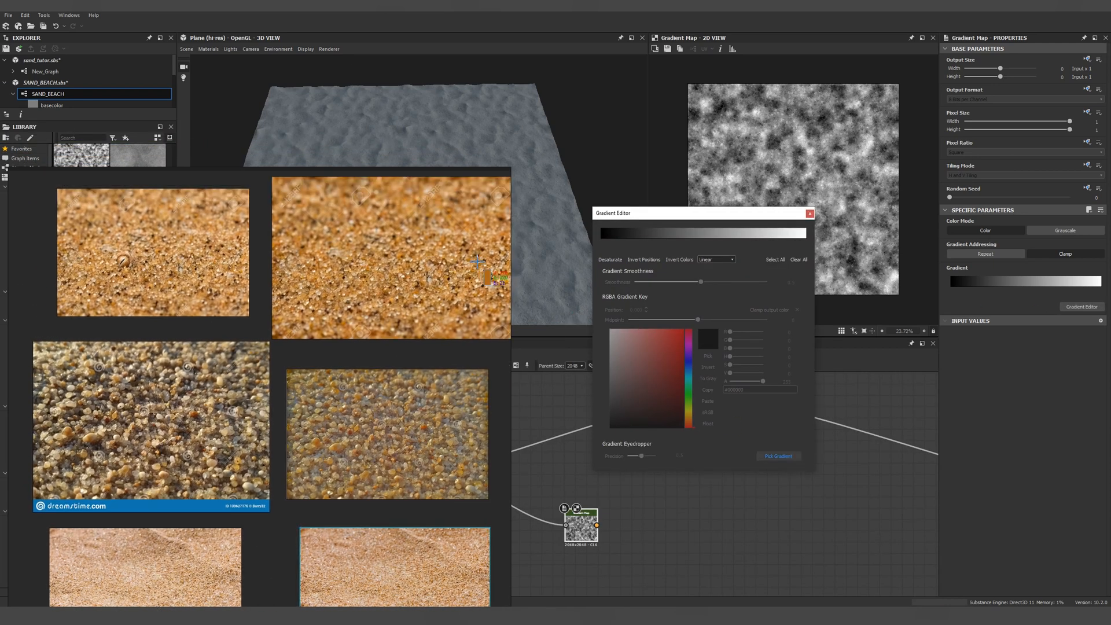
{"action": "left_click_drag", "start_coordinate": [499, 255], "coordinate": [292, 267]}
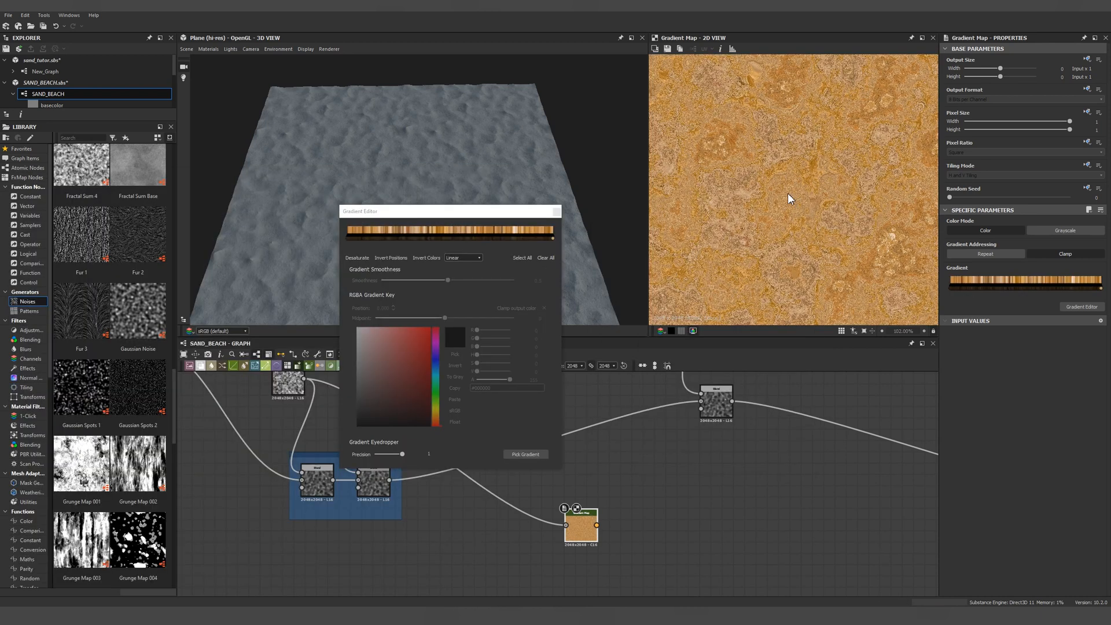
Step: Inspect the coloured pattern, and resample the Gradient Map's colours from an enlarged view of the evened-out orange sand photo
{"action": "middle_click_drag", "start_coordinate": [788, 198], "coordinate": [772, 224]}
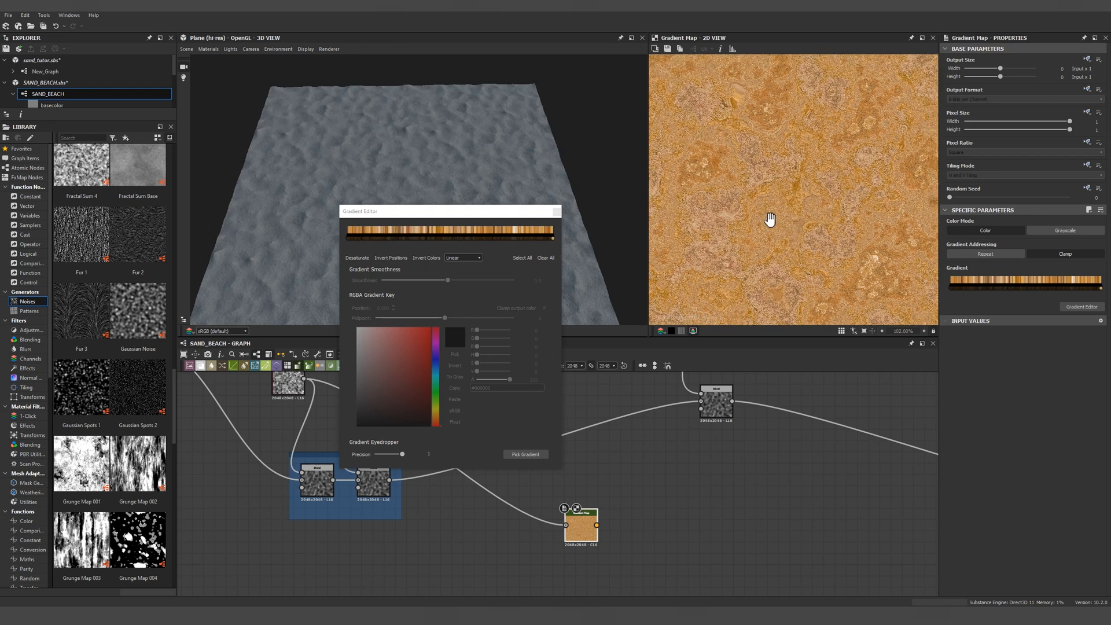
{"action": "scroll", "coordinate": [769, 162], "scroll_direction": "up", "scroll_amount": 2}
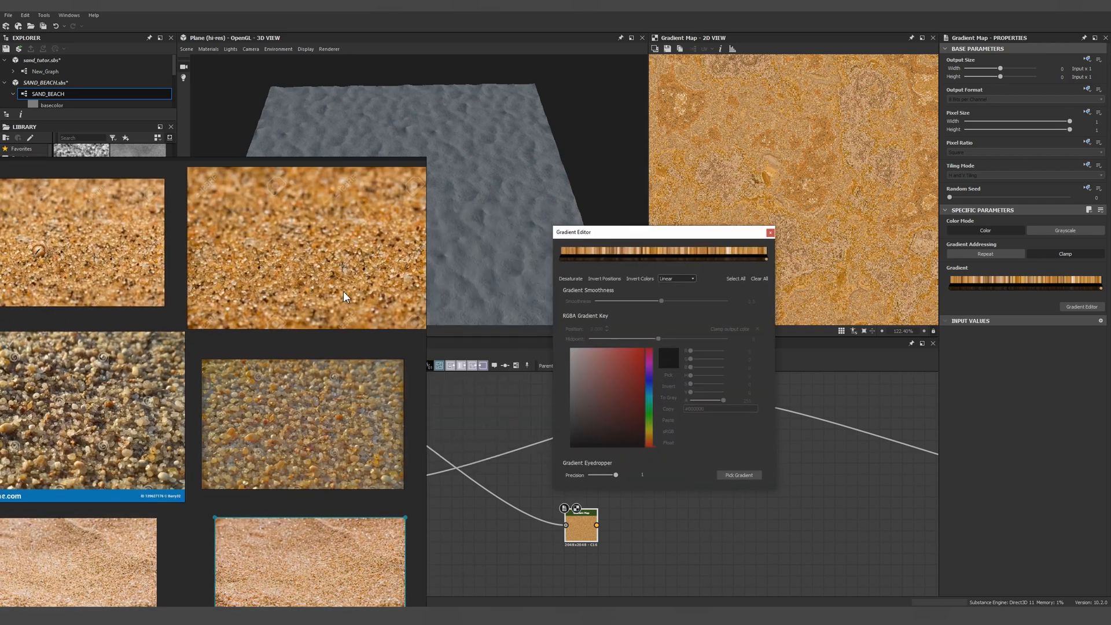
{"action": "scroll", "coordinate": [231, 324], "scroll_direction": "up", "scroll_amount": 3}
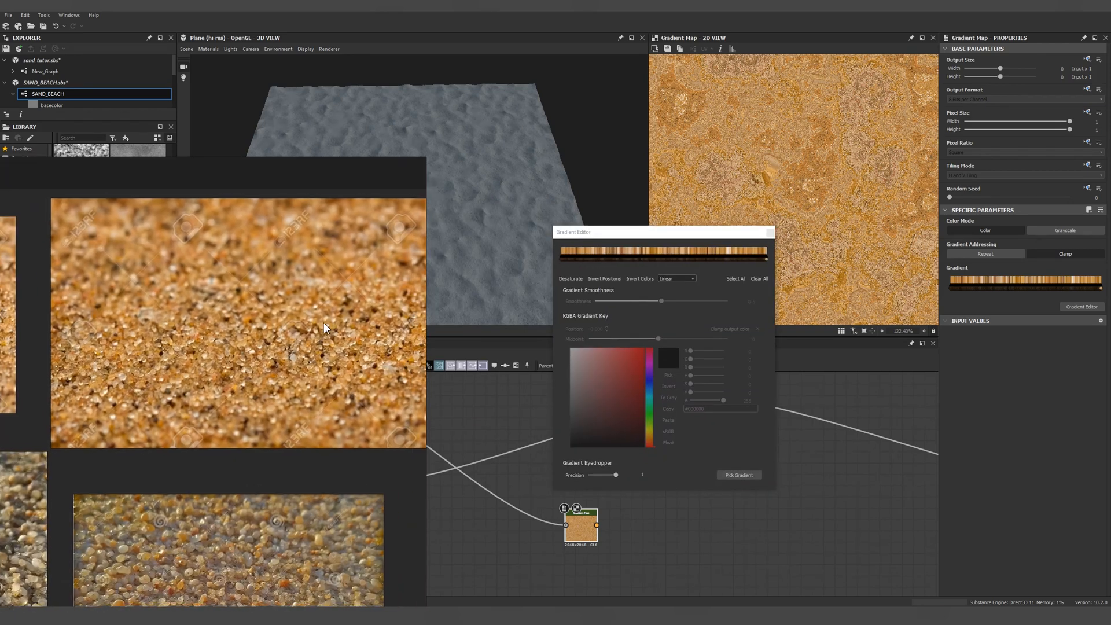
{"action": "mouse_move", "coordinate": [358, 347]}
{"action": "left_mouse_down"}
{"action": "mouse_move", "coordinate": [407, 320]}
{"action": "mouse_move", "coordinate": [347, 370]}
{"action": "left_mouse_up"}
{"action": "scroll", "coordinate": [821, 219], "scroll_direction": "down", "scroll_amount": 5}
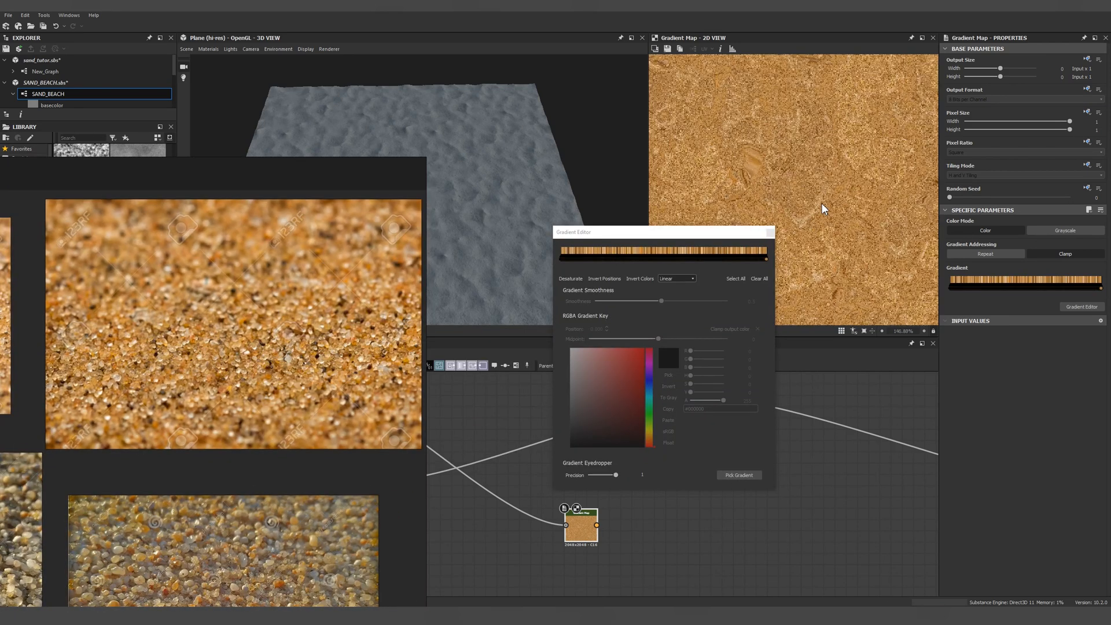
{"action": "scroll", "coordinate": [821, 193], "scroll_direction": "up", "scroll_amount": 10}
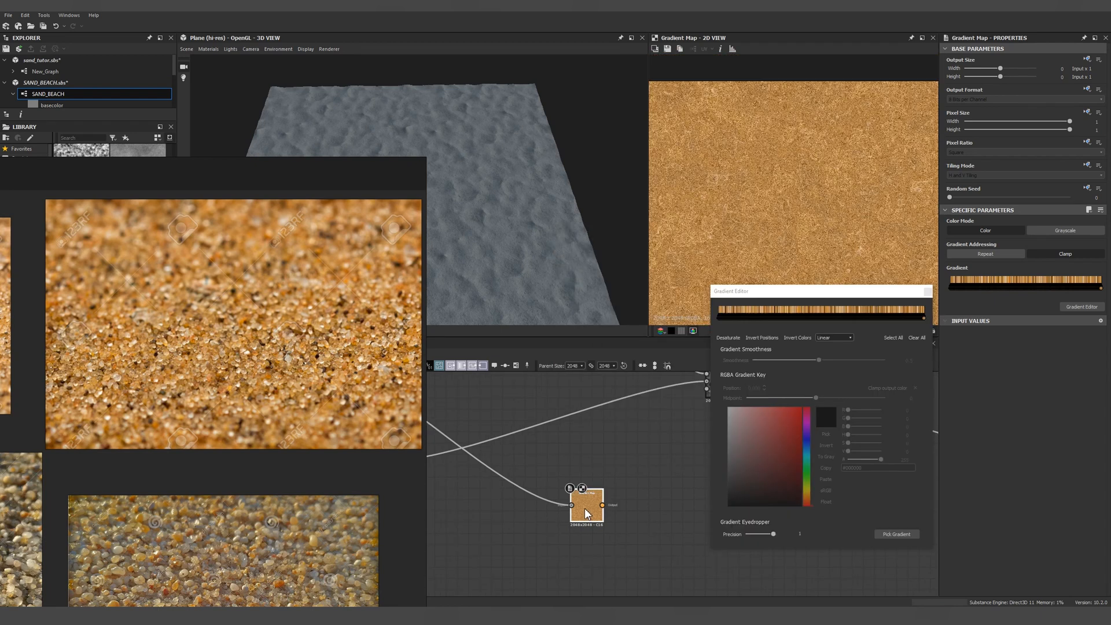
Step: Duplicate the Gradient Map above the original and pick the copy's gradient from the evened-out yellow-grey grain photo
{"action": "key", "text": "ctrl+d"}
{"action": "left_click_drag", "start_coordinate": [557, 488], "coordinate": [596, 449]}
{"action": "double_click", "coordinate": [596, 450]}
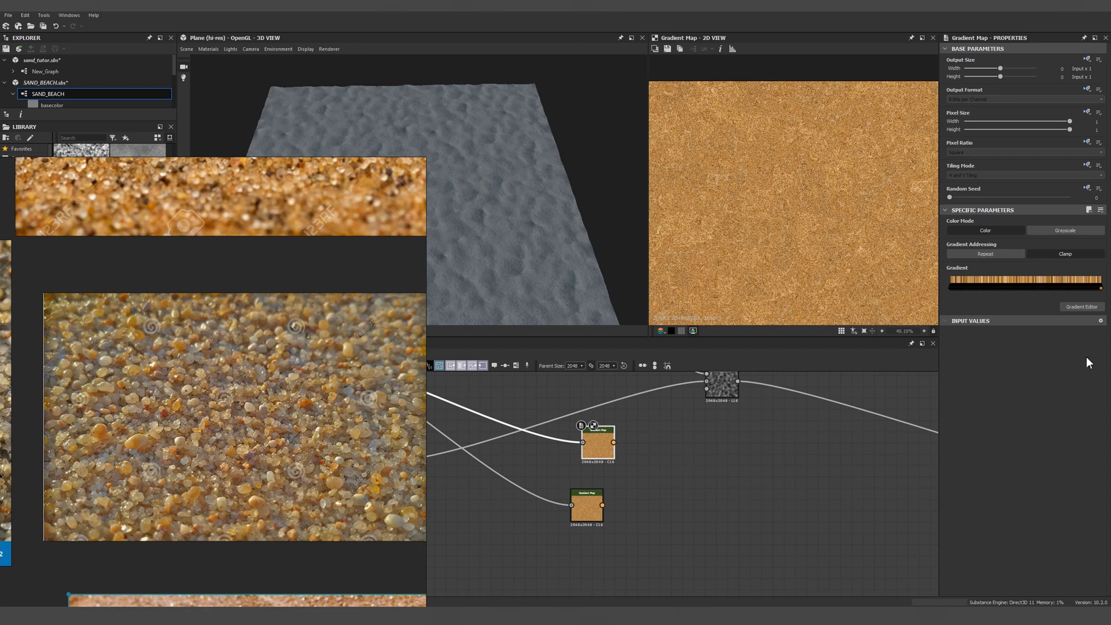
{"action": "left_click", "coordinate": [1083, 308]}
{"action": "left_click", "coordinate": [898, 535]}
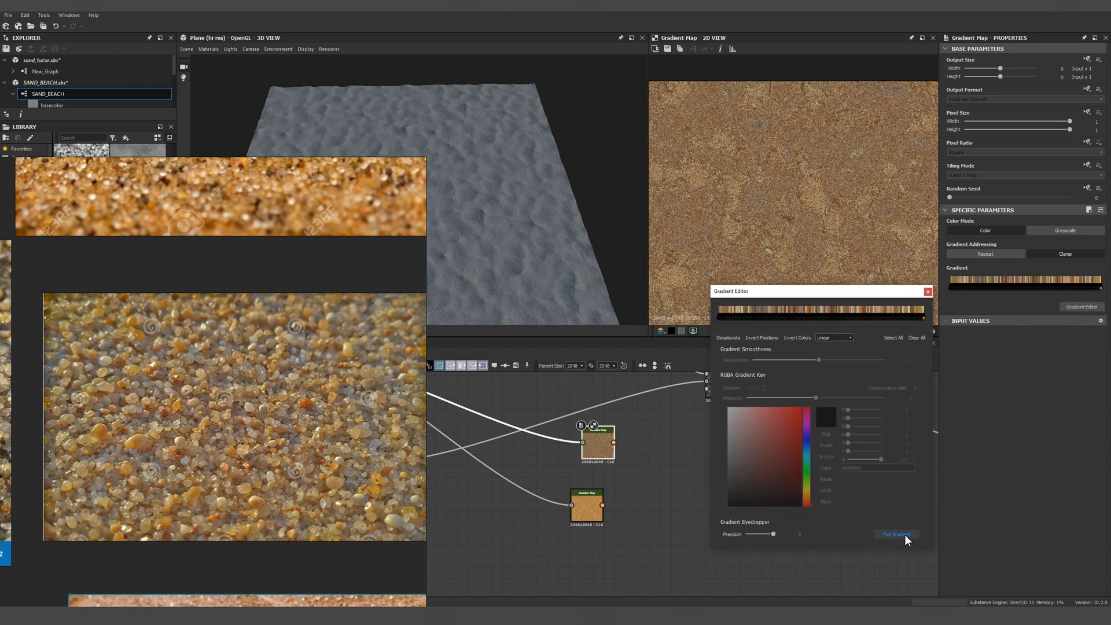
{"action": "mouse_move", "coordinate": [313, 441]}
{"action": "left_mouse_down"}
{"action": "mouse_move", "coordinate": [283, 399]}
{"action": "mouse_move", "coordinate": [254, 452]}
{"action": "left_mouse_up"}
{"action": "left_click", "coordinate": [902, 536]}
Step: Pick the gradient for a third Gradient Map, below the other two, from the evened-out pale peach sand photo
{"action": "scroll", "coordinate": [776, 216], "scroll_direction": "down", "scroll_amount": 2}
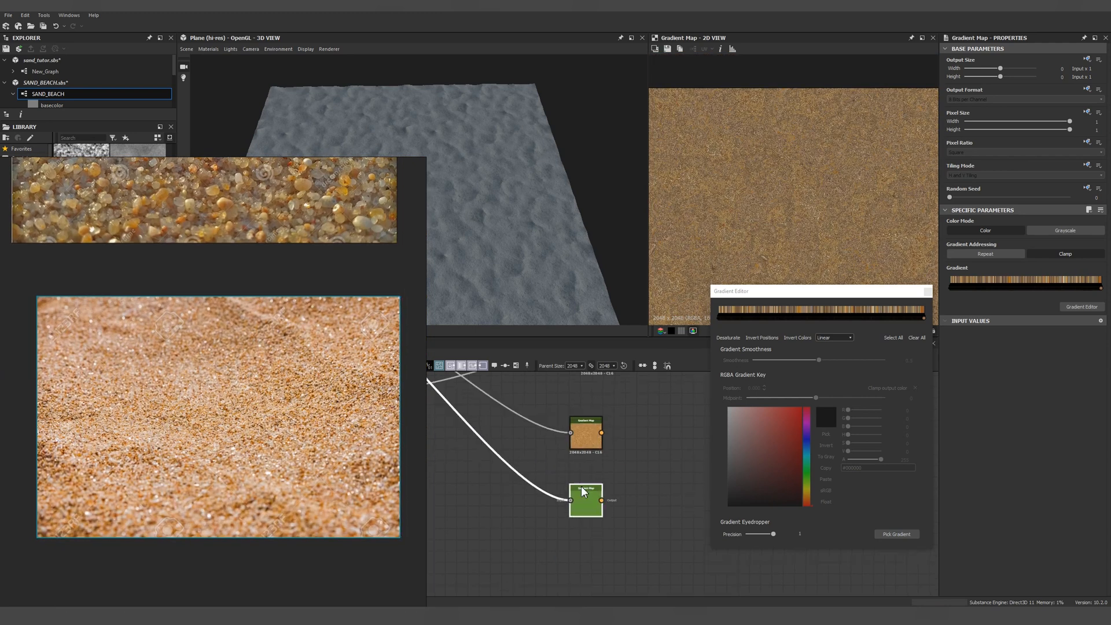
{"action": "left_click", "coordinate": [888, 535]}
{"action": "left_click_drag", "start_coordinate": [214, 405], "coordinate": [133, 440]}
{"action": "mouse_move", "coordinate": [773, 533]}
{"action": "left_mouse_down"}
{"action": "mouse_move", "coordinate": [758, 534]}
{"action": "mouse_move", "coordinate": [780, 540]}
{"action": "left_mouse_up"}
{"action": "left_click", "coordinate": [896, 534]}
{"action": "mouse_move", "coordinate": [345, 368]}
{"action": "left_mouse_down"}
{"action": "mouse_move", "coordinate": [272, 471]}
{"action": "mouse_move", "coordinate": [116, 376]}
{"action": "left_mouse_up"}
{"action": "middle_click_drag", "start_coordinate": [801, 228], "coordinate": [804, 203]}
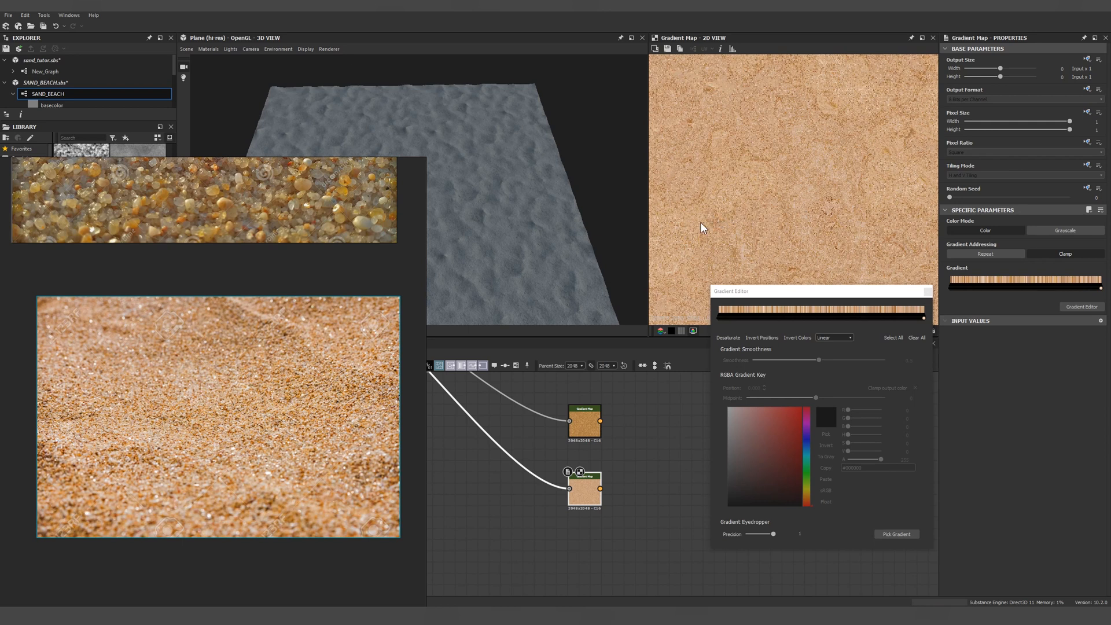
Step: Add a White Noise node to the graph below the Gradient Maps
{"action": "left_click", "coordinate": [470, 512]}
{"action": "key", "text": "space"}
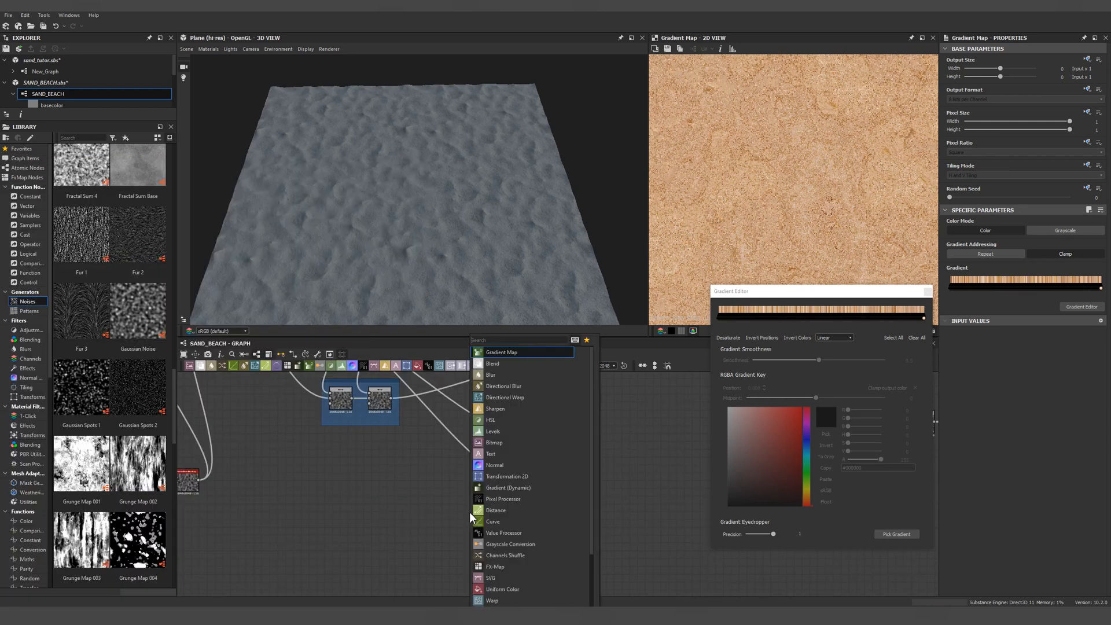
{"action": "type", "text": "white"}
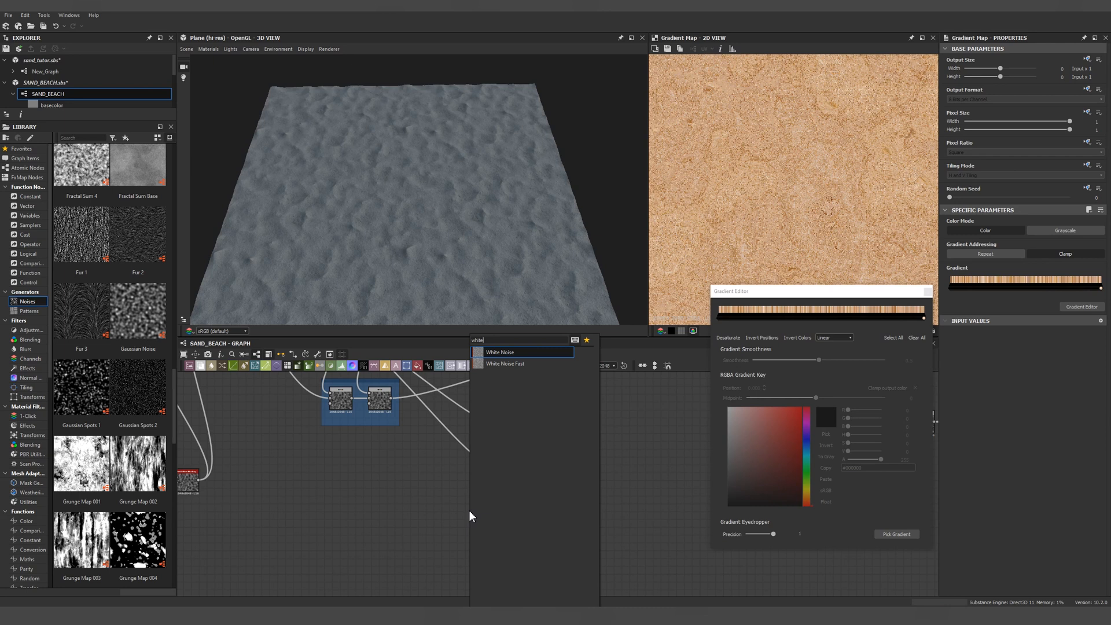
{"action": "key", "text": "Return"}
Step: Duplicate the three Gradient Maps, connect the White Noise output to each copy, and preview their colours
{"action": "left_click_drag", "start_coordinate": [538, 397], "coordinate": [509, 512]}
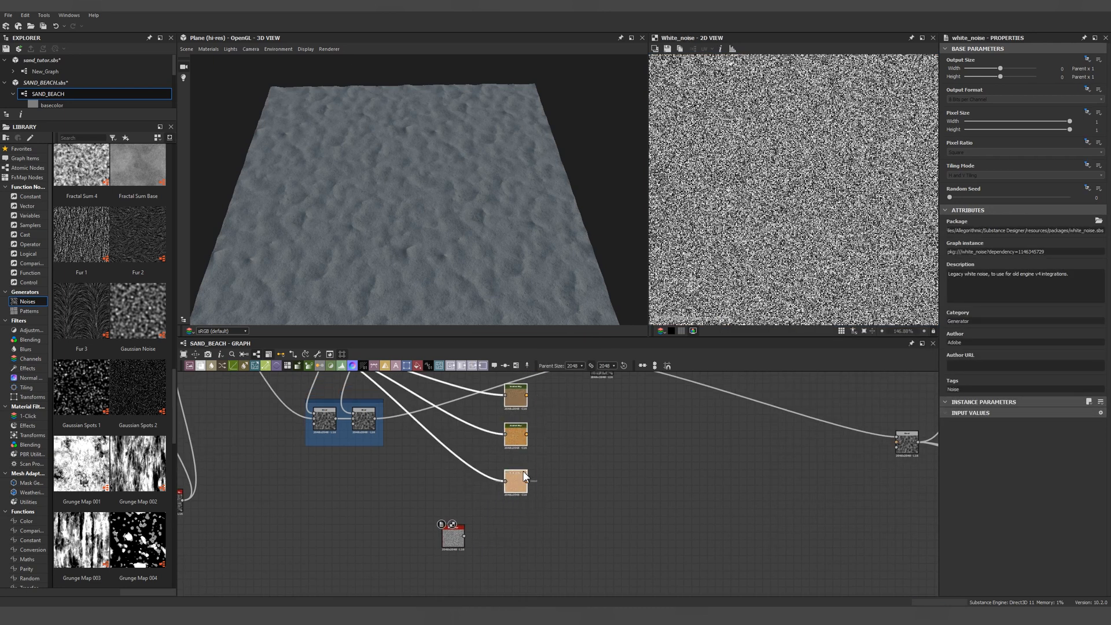
{"action": "key", "text": "ctrl+d"}
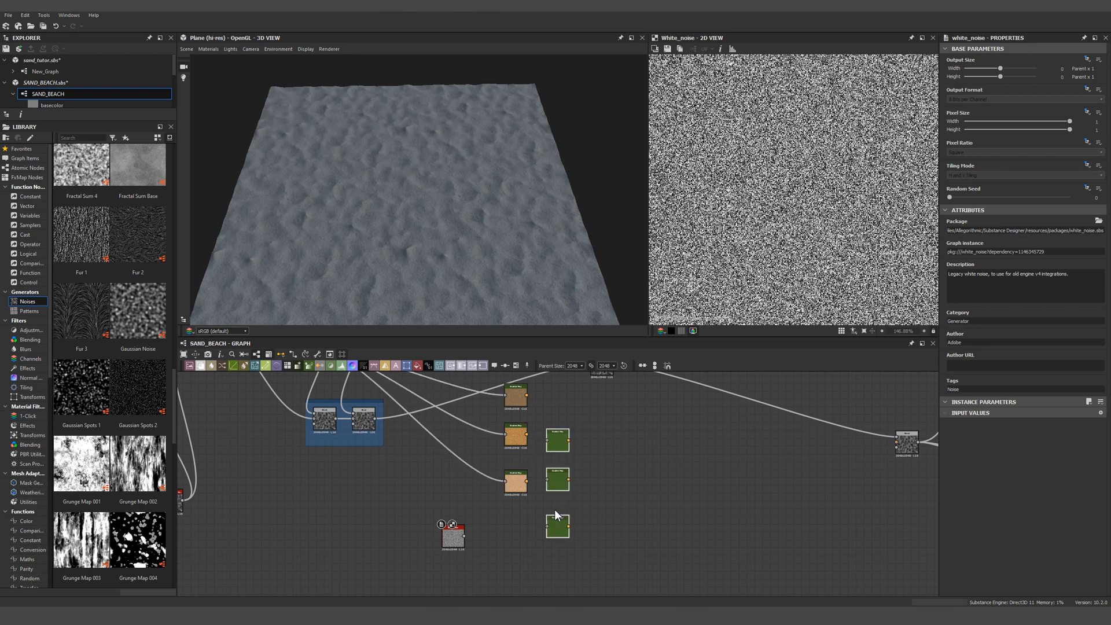
{"action": "middle_click_drag", "start_coordinate": [554, 510], "coordinate": [551, 435]}
{"action": "left_click_drag", "start_coordinate": [554, 449], "coordinate": [543, 537]}
{"action": "left_click_drag", "start_coordinate": [449, 463], "coordinate": [533, 493]}
{"action": "left_click_drag", "start_coordinate": [453, 500], "coordinate": [533, 539]}
{"action": "double_click", "coordinate": [546, 455]}
{"action": "scroll", "coordinate": [785, 162], "scroll_direction": "down", "scroll_amount": 2}
{"action": "double_click", "coordinate": [544, 495]}
{"action": "double_click", "coordinate": [544, 541]}
{"action": "scroll", "coordinate": [790, 217], "scroll_direction": "down", "scroll_amount": 1}
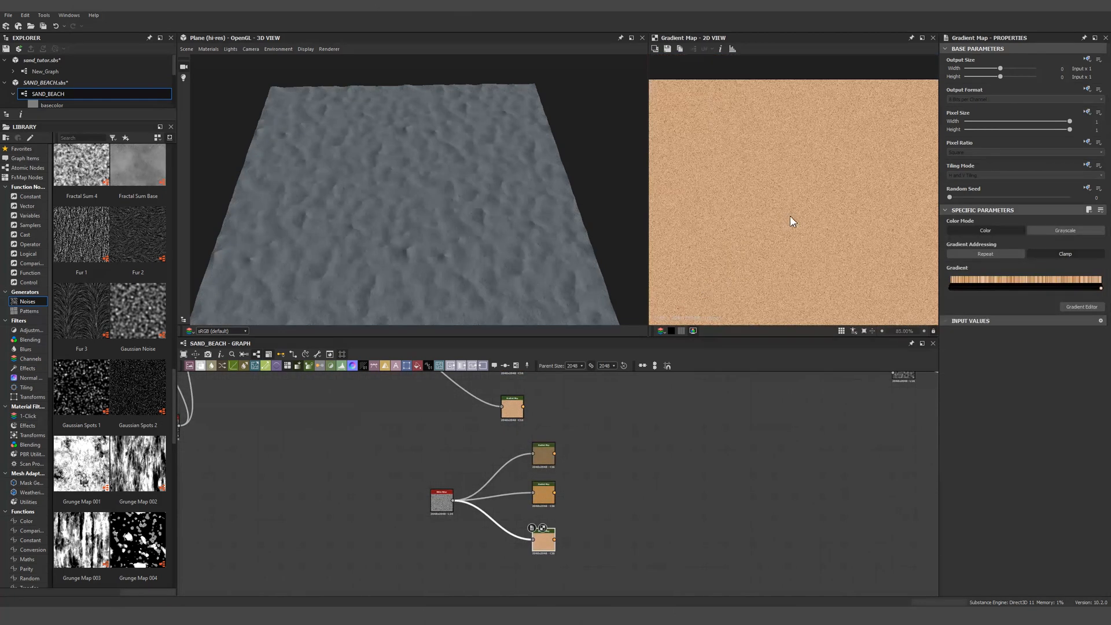
Step: Add a Blend node mixing the brown and orange Moisture Noise Gradient Maps, with its opacity set to 0.5
{"action": "scroll", "coordinate": [584, 459], "scroll_direction": "down", "scroll_amount": 1}
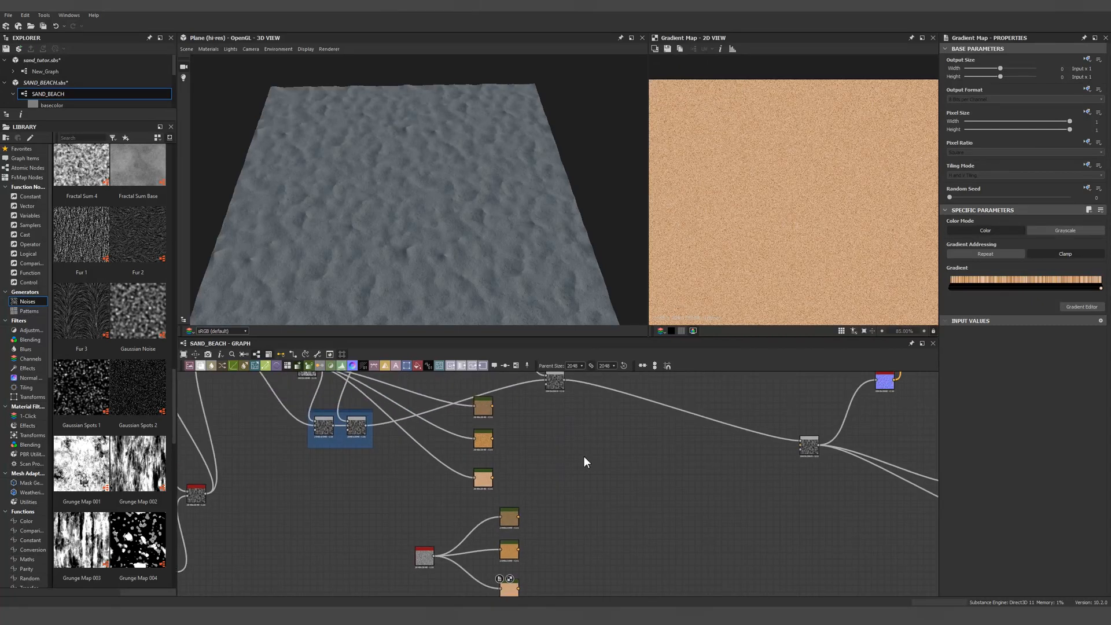
{"action": "key", "text": "space"}
{"action": "type", "text": "blend"}
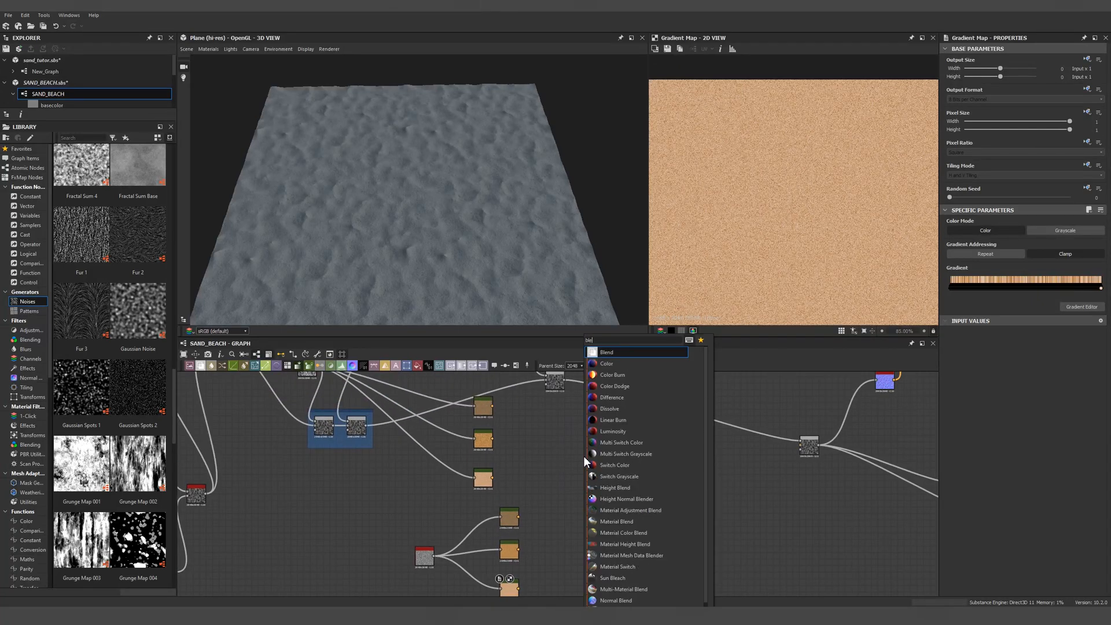
{"action": "key", "text": "Return"}
{"action": "left_click_drag", "start_coordinate": [1070, 230], "coordinate": [1007, 230]}
{"action": "middle_click_drag", "start_coordinate": [551, 394], "coordinate": [565, 427]}
Step: Feed the orange Gradient Map from a copy of the Moisture Noise node with its random seed set to 7
{"action": "left_click", "coordinate": [321, 401]}
{"action": "key", "text": "ctrl+c"}
{"action": "key", "text": "ctrl+v"}
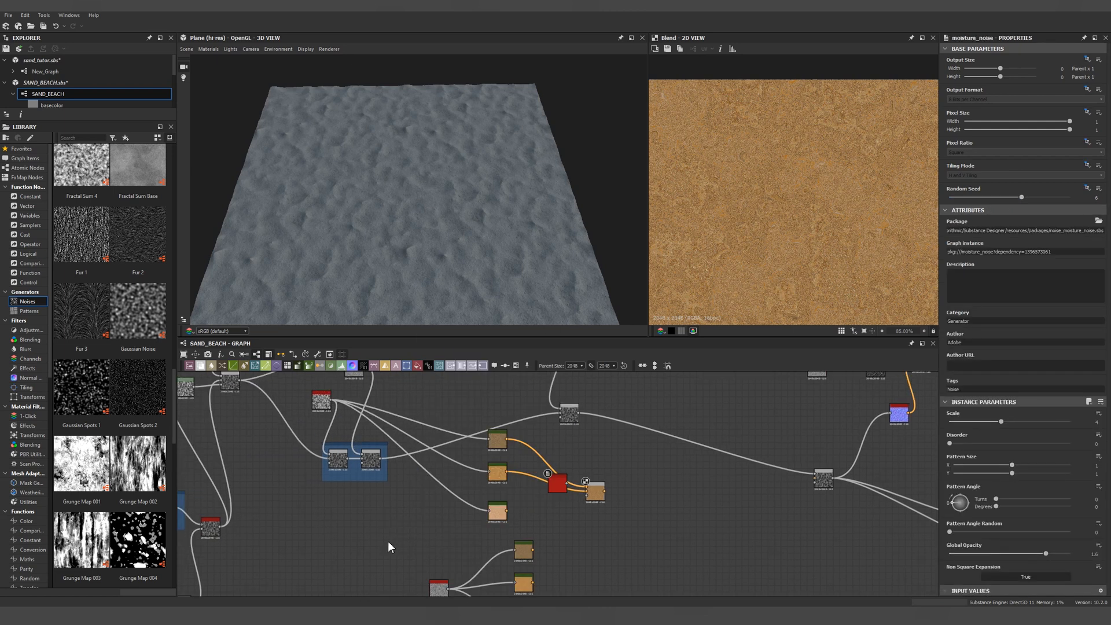
{"action": "left_click", "coordinate": [388, 540]}
{"action": "left_click_drag", "start_coordinate": [1029, 200], "coordinate": [1039, 198]}
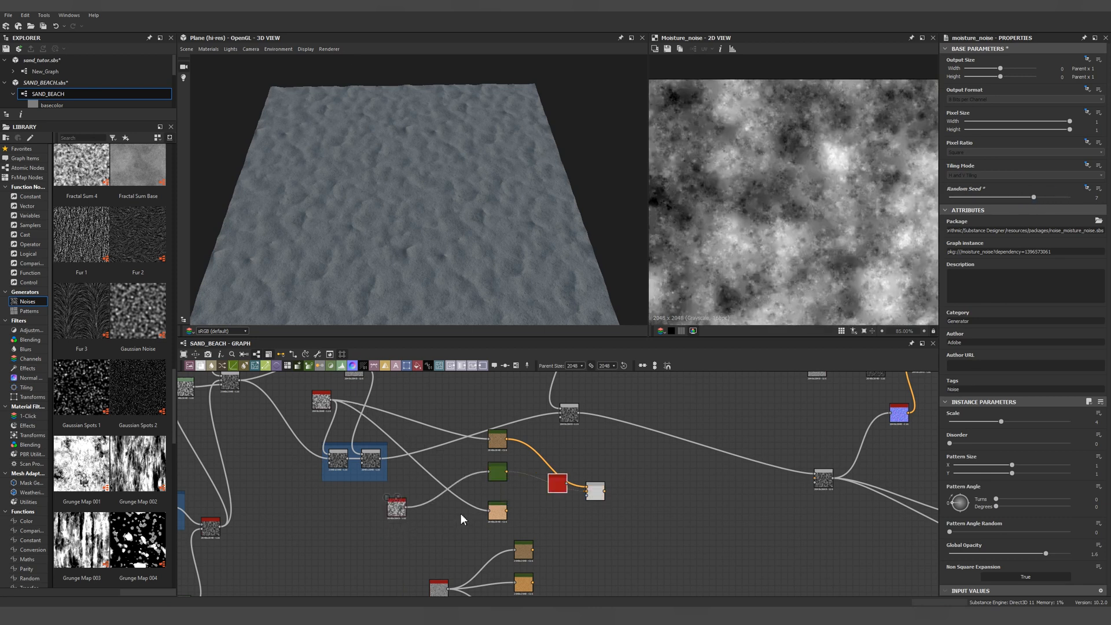
Step: Feed the peach Gradient Map from a second Moisture Noise copy and check the Blend node's colour mix
{"action": "left_click_drag", "start_coordinate": [556, 485], "coordinate": [490, 517]}
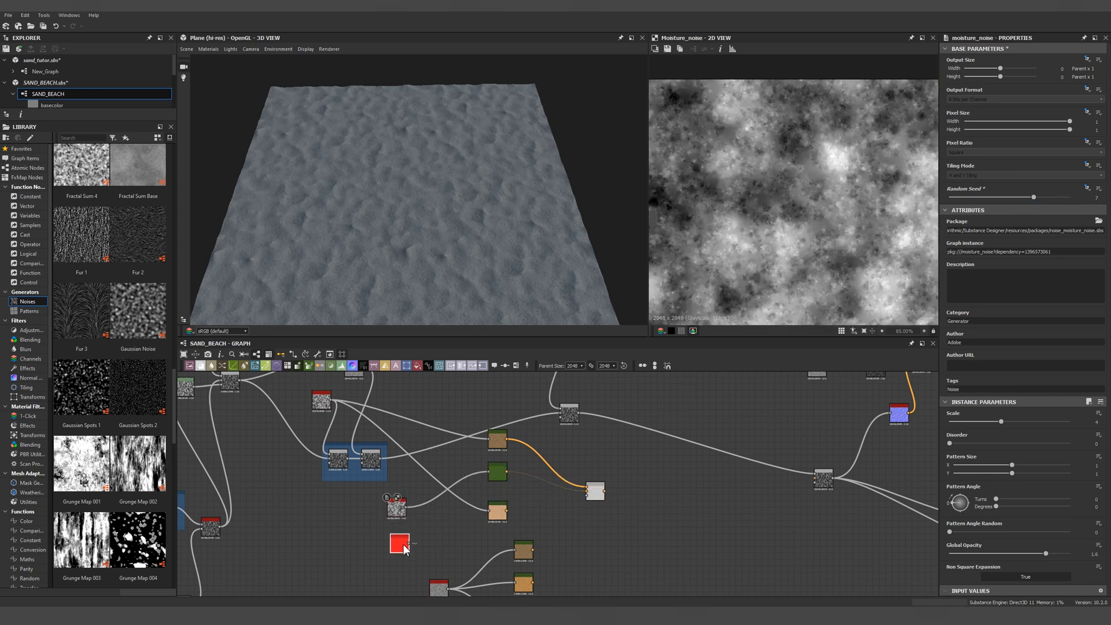
{"action": "double_click", "coordinate": [594, 491]}
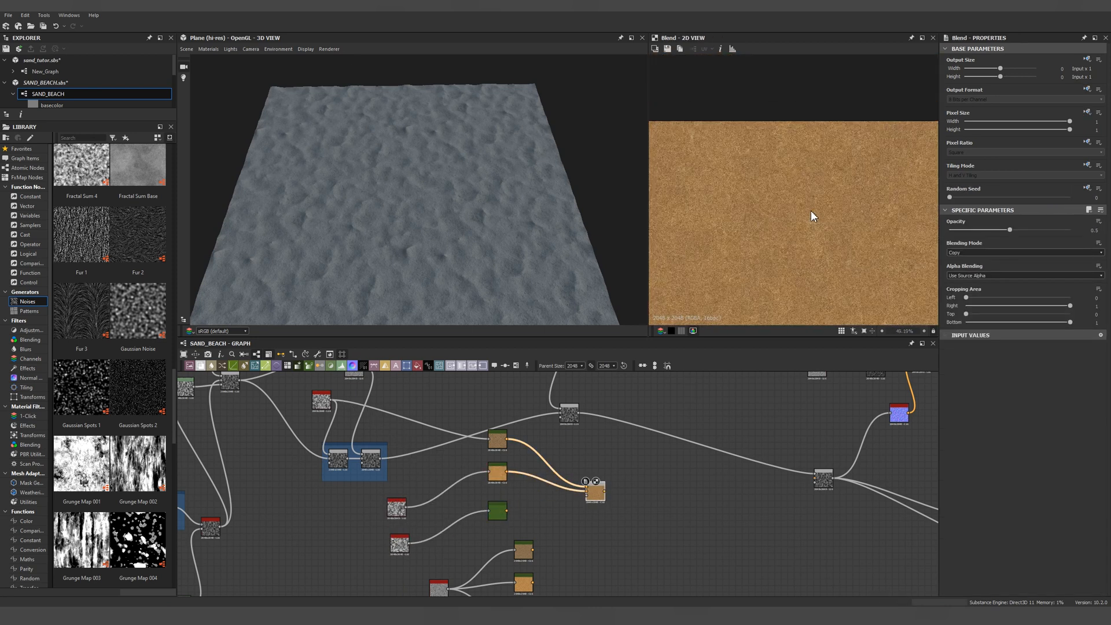
{"action": "scroll", "coordinate": [798, 191], "scroll_direction": "down", "scroll_amount": 2}
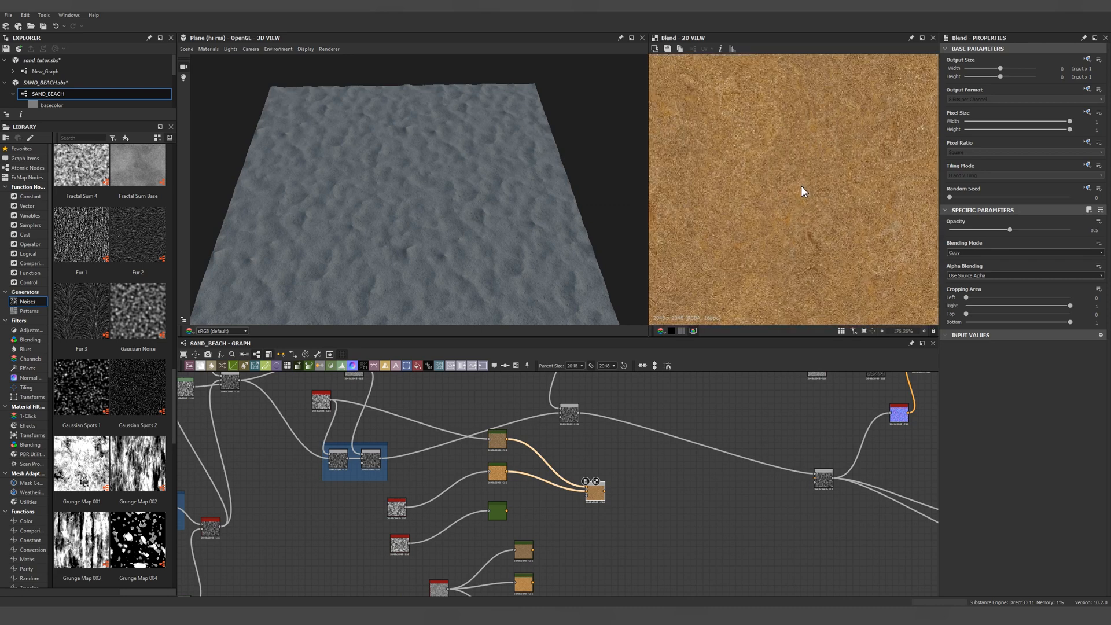
{"action": "scroll", "coordinate": [800, 190], "scroll_direction": "down", "scroll_amount": 2}
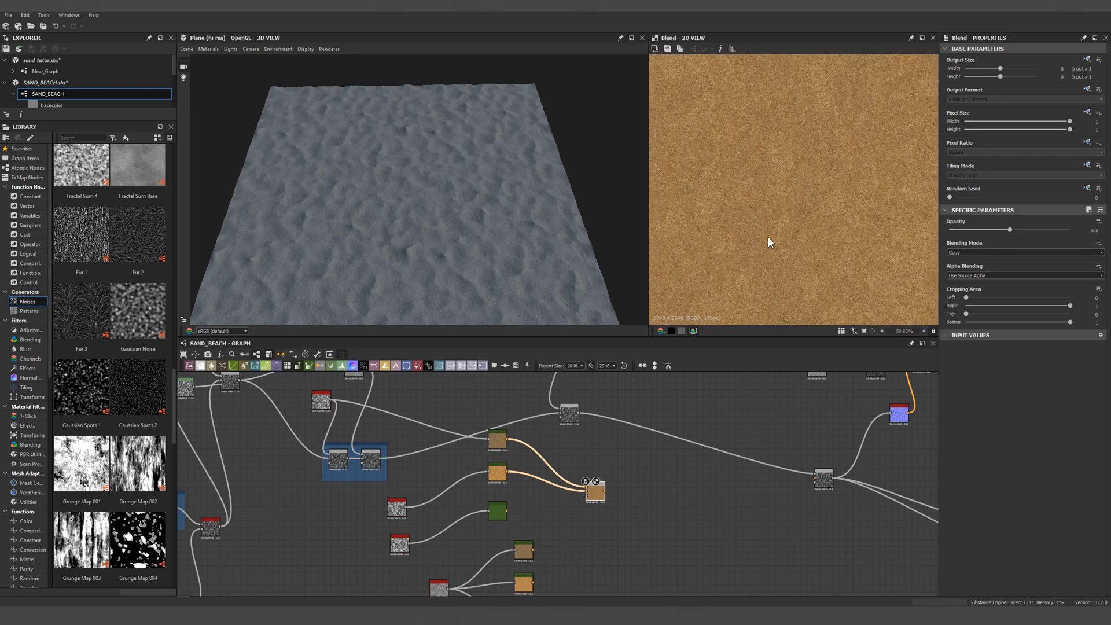
Step: Duplicate the Blend node to mix the first blend with the peach Gradient Map at an opacity of 0.66
{"action": "left_click_drag", "start_coordinate": [595, 492], "coordinate": [589, 446]}
{"action": "key", "text": "ctrl+d"}
{"action": "left_click_drag", "start_coordinate": [561, 489], "coordinate": [633, 498]}
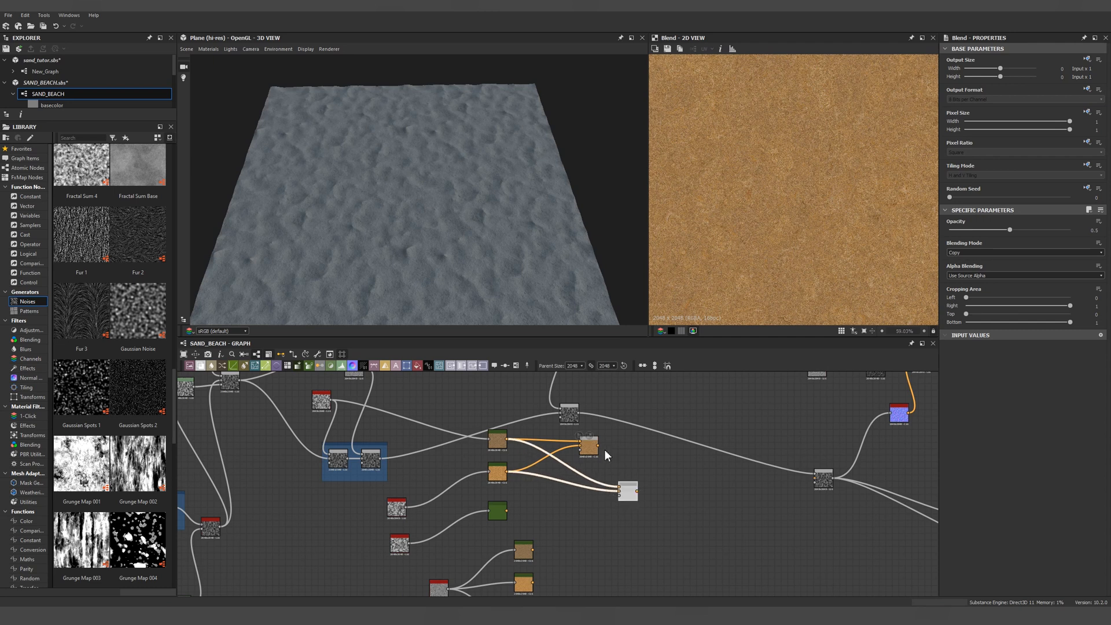
{"action": "left_click_drag", "start_coordinate": [598, 445], "coordinate": [619, 487]}
{"action": "left_click_drag", "start_coordinate": [507, 510], "coordinate": [619, 492]}
{"action": "double_click", "coordinate": [631, 494]}
{"action": "left_click_drag", "start_coordinate": [1003, 230], "coordinate": [1026, 234]}
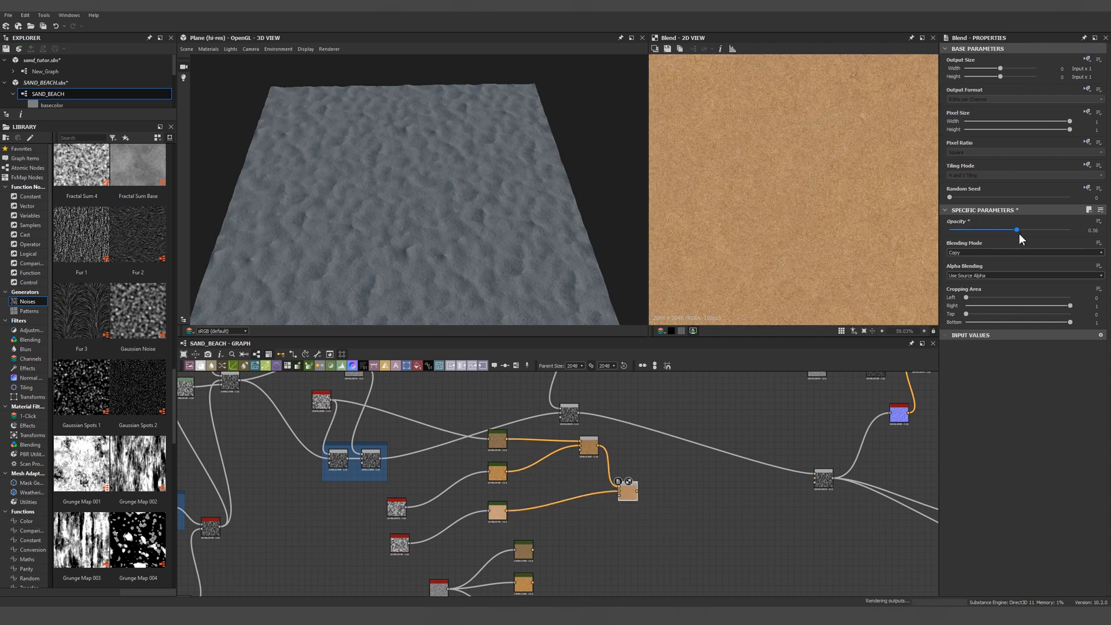
Step: Move the group of noise, Gradient Map and Blend colour nodes into empty space above the height network
{"action": "middle_click_drag", "start_coordinate": [636, 563], "coordinate": [605, 484]}
{"action": "scroll", "coordinate": [601, 495], "scroll_direction": "down", "scroll_amount": 4}
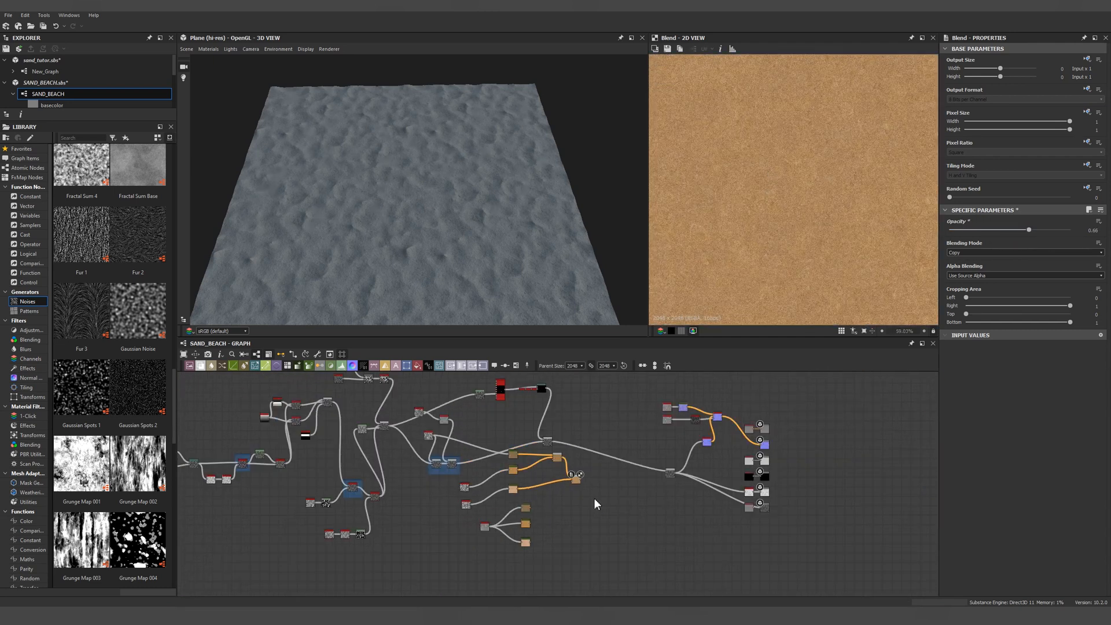
{"action": "left_click_drag", "start_coordinate": [587, 554], "coordinate": [461, 450]}
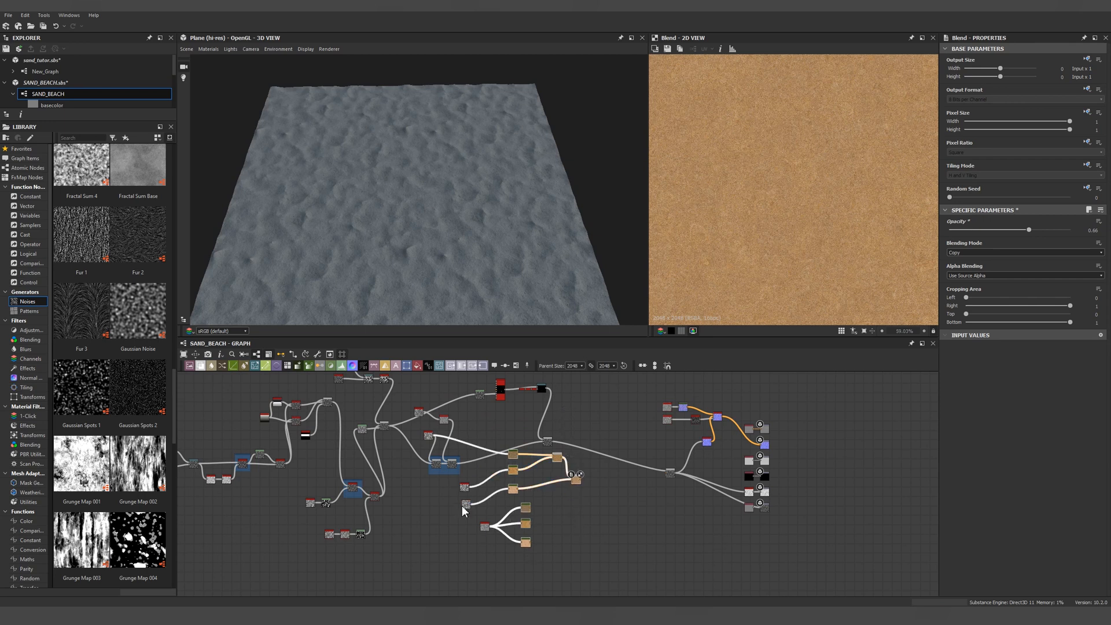
{"action": "scroll", "coordinate": [481, 523], "scroll_direction": "down", "scroll_amount": 4}
{"action": "left_click_drag", "start_coordinate": [481, 524], "coordinate": [527, 440]}
{"action": "left_click_drag", "start_coordinate": [631, 564], "coordinate": [573, 556]}
{"action": "scroll", "coordinate": [607, 555], "scroll_direction": "up", "scroll_amount": 4}
{"action": "key", "text": "space"}
{"action": "left_click", "coordinate": [736, 432]}
Step: Route the long link from the original Moisture Noise to the brown Gradient Map through a Dot node
{"action": "middle_click_drag", "start_coordinate": [361, 378], "coordinate": [422, 456]}
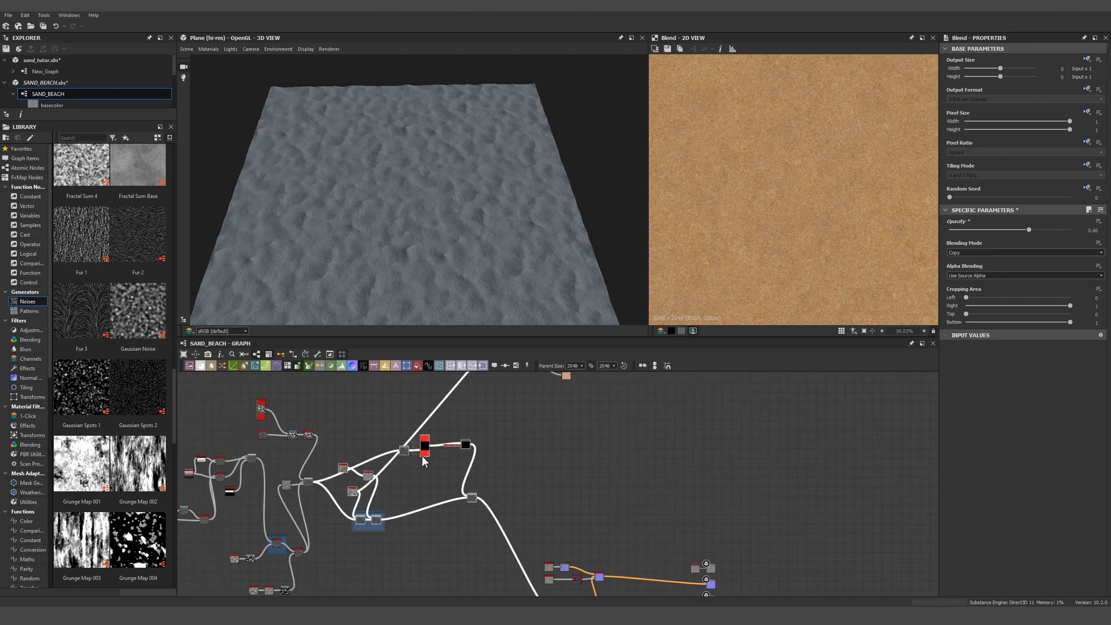
{"action": "middle_click_drag", "start_coordinate": [529, 386], "coordinate": [479, 505]}
{"action": "left_click_drag", "start_coordinate": [439, 464], "coordinate": [388, 409], "text": "alt"}
{"action": "scroll", "coordinate": [561, 465], "scroll_direction": "up", "scroll_amount": 2}
{"action": "scroll", "coordinate": [564, 468], "scroll_direction": "down", "scroll_amount": 3}
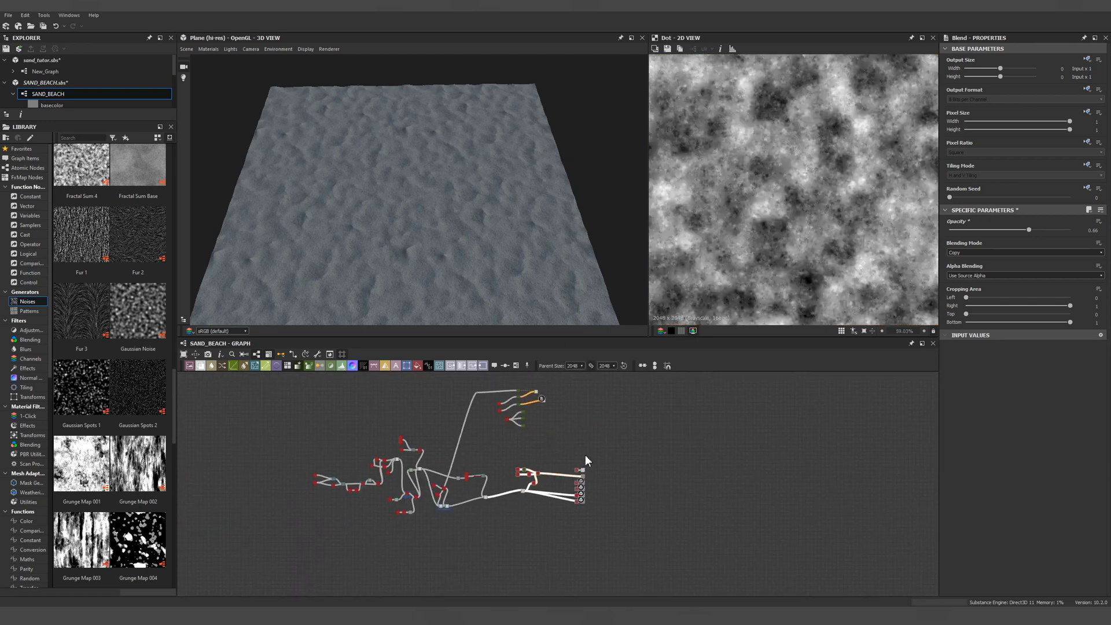
Step: Duplicate the two Blend nodes and connect the copies to the three Gradient Maps driven by White Noise
{"action": "scroll", "coordinate": [585, 461], "scroll_direction": "up", "scroll_amount": 3}
{"action": "left_click_drag", "start_coordinate": [588, 389], "coordinate": [538, 454]}
{"action": "key", "text": "ctrl+d"}
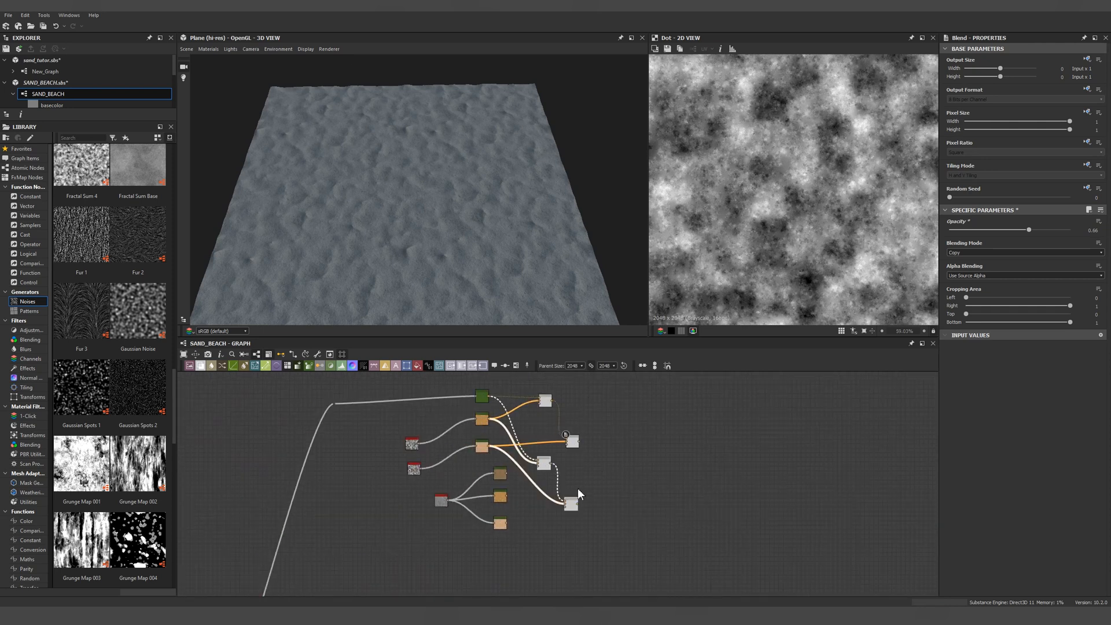
{"action": "left_click_drag", "start_coordinate": [572, 503], "coordinate": [609, 509]}
{"action": "left_click_drag", "start_coordinate": [521, 504], "coordinate": [576, 468]}
{"action": "key", "text": "Delete"}
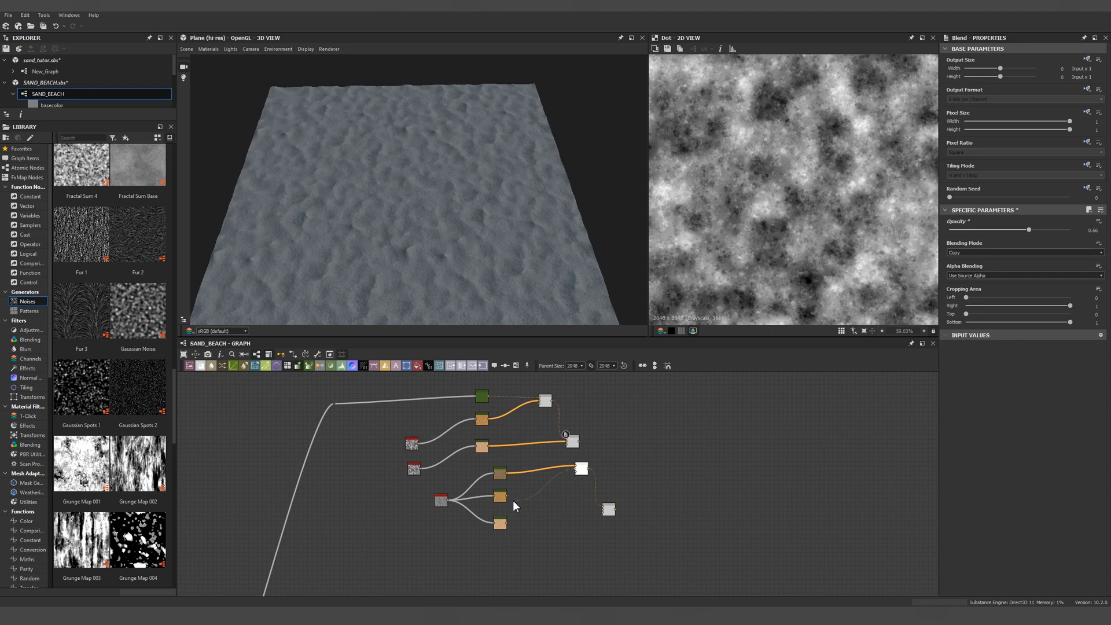
{"action": "left_click_drag", "start_coordinate": [512, 500], "coordinate": [507, 496]}
{"action": "left_click_drag", "start_coordinate": [506, 522], "coordinate": [602, 510]}
Step: Preview the White Noise colour blends and set the final Blend's opacity to 0.72
{"action": "double_click", "coordinate": [609, 511]}
{"action": "double_click", "coordinate": [585, 470]}
{"action": "double_click", "coordinate": [609, 512]}
{"action": "mouse_move", "coordinate": [1028, 230]}
{"action": "left_mouse_down"}
{"action": "mouse_move", "coordinate": [999, 230]}
{"action": "mouse_move", "coordinate": [1036, 230]}
{"action": "left_mouse_up"}
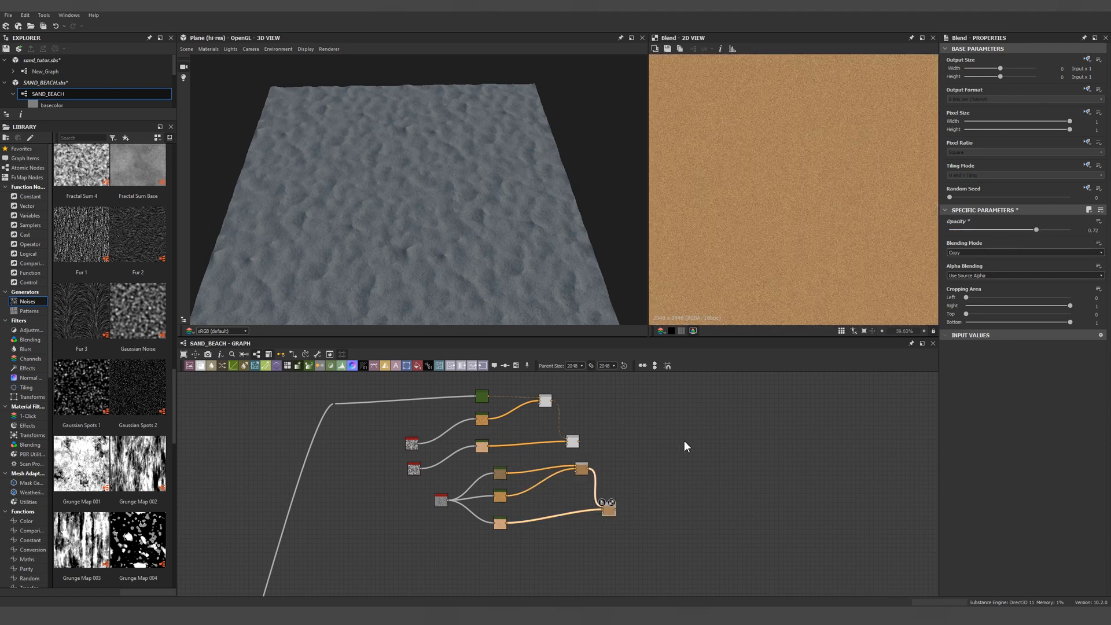
Step: Duplicate the White Noise node, change the copy's random seed and connect it to the middle Gradient Map
{"action": "scroll", "coordinate": [436, 552], "scroll_direction": "up", "scroll_amount": 4}
{"action": "left_click_drag", "start_coordinate": [444, 445], "coordinate": [447, 398]}
{"action": "middle_click_drag", "start_coordinate": [454, 408], "coordinate": [439, 439]}
{"action": "key", "text": "ctrl+v"}
{"action": "double_click", "coordinate": [417, 498]}
{"action": "left_click_drag", "start_coordinate": [949, 198], "coordinate": [961, 198]}
{"action": "left_click_drag", "start_coordinate": [450, 475], "coordinate": [535, 466]}
Step: Add another White Noise copy, connect it to the lowest Gradient Map and preview the resulting colour Blend
{"action": "key", "text": "ctrl+v"}
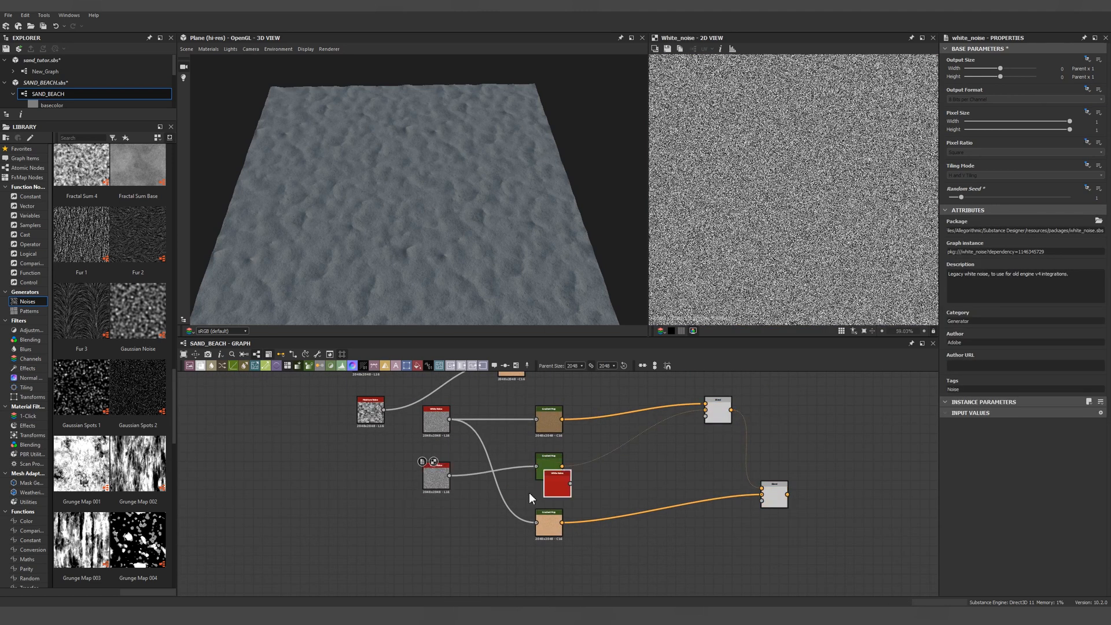
{"action": "left_click", "coordinate": [407, 542]}
{"action": "left_click_drag", "start_coordinate": [444, 528], "coordinate": [535, 522]}
{"action": "double_click", "coordinate": [548, 524]}
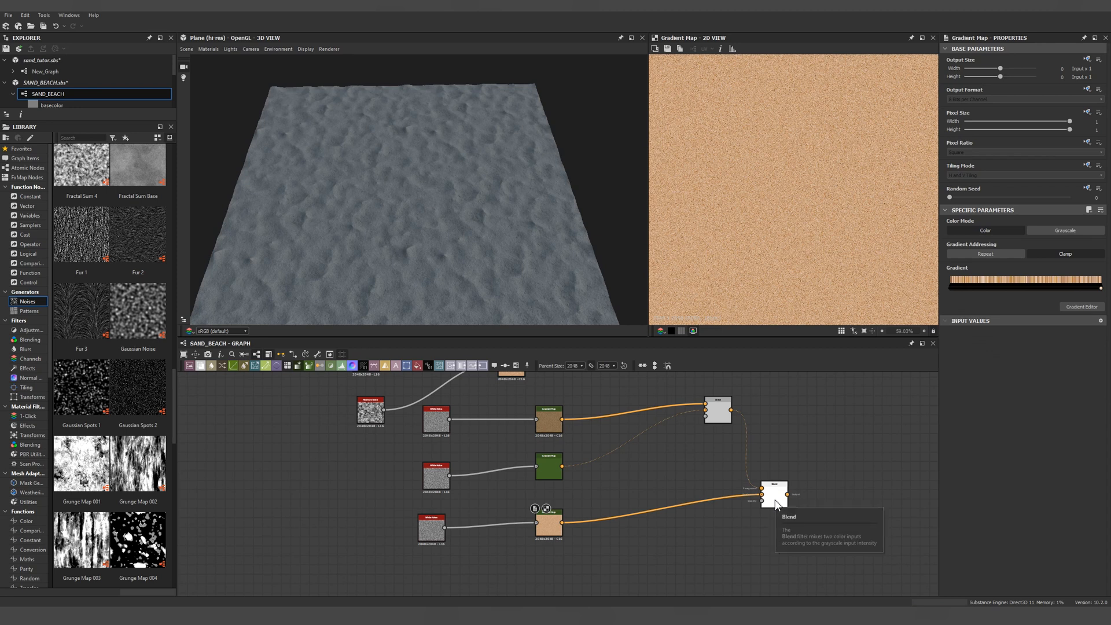
{"action": "double_click", "coordinate": [776, 500]}
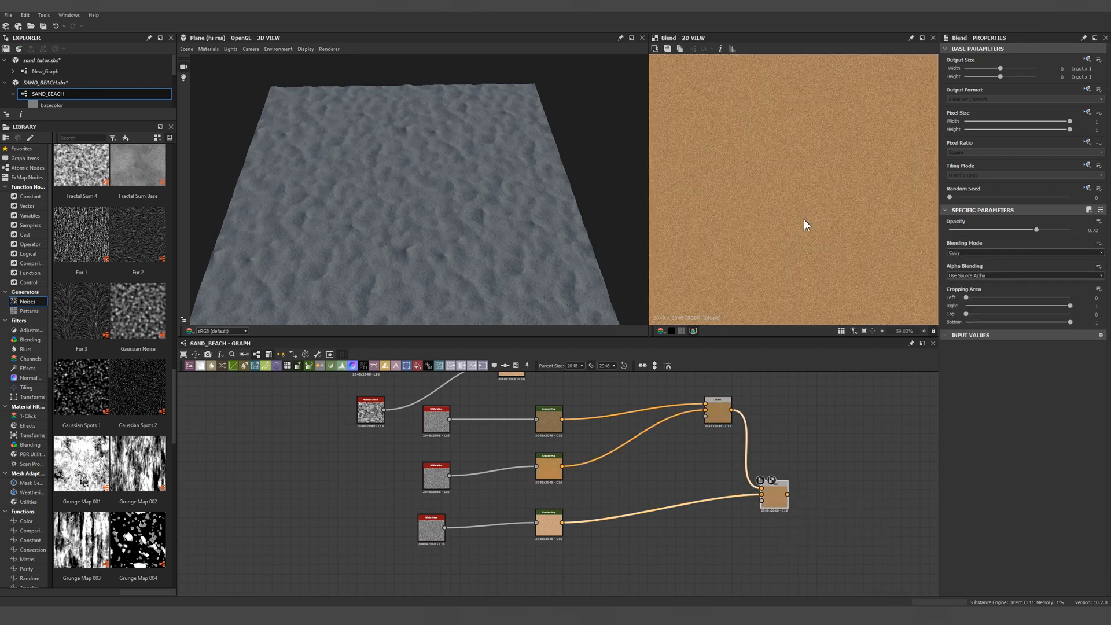
Step: Add a Blend node combining the Moisture Noise colour branch with the White Noise colour branch and lower its opacity
{"action": "scroll", "coordinate": [796, 208], "scroll_direction": "down", "scroll_amount": 5}
{"action": "key", "text": "f"}
{"action": "middle_click_drag", "start_coordinate": [691, 486], "coordinate": [561, 505]}
{"action": "scroll", "coordinate": [611, 402], "scroll_direction": "down", "scroll_amount": 4}
{"action": "key", "text": "b"}
{"action": "scroll", "coordinate": [613, 439], "scroll_direction": "up", "scroll_amount": 4}
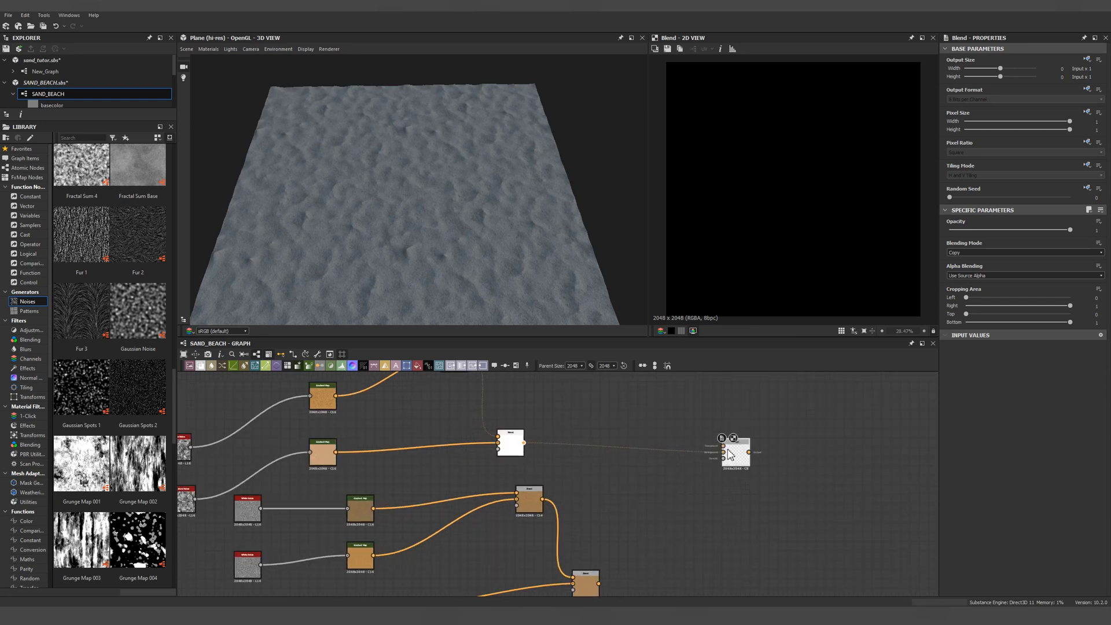
{"action": "left_click_drag", "start_coordinate": [728, 454], "coordinate": [724, 452]}
{"action": "scroll", "coordinate": [680, 407], "scroll_direction": "down", "scroll_amount": 2}
{"action": "left_click_drag", "start_coordinate": [624, 529], "coordinate": [710, 440]}
{"action": "left_click_drag", "start_coordinate": [1069, 230], "coordinate": [1033, 230]}
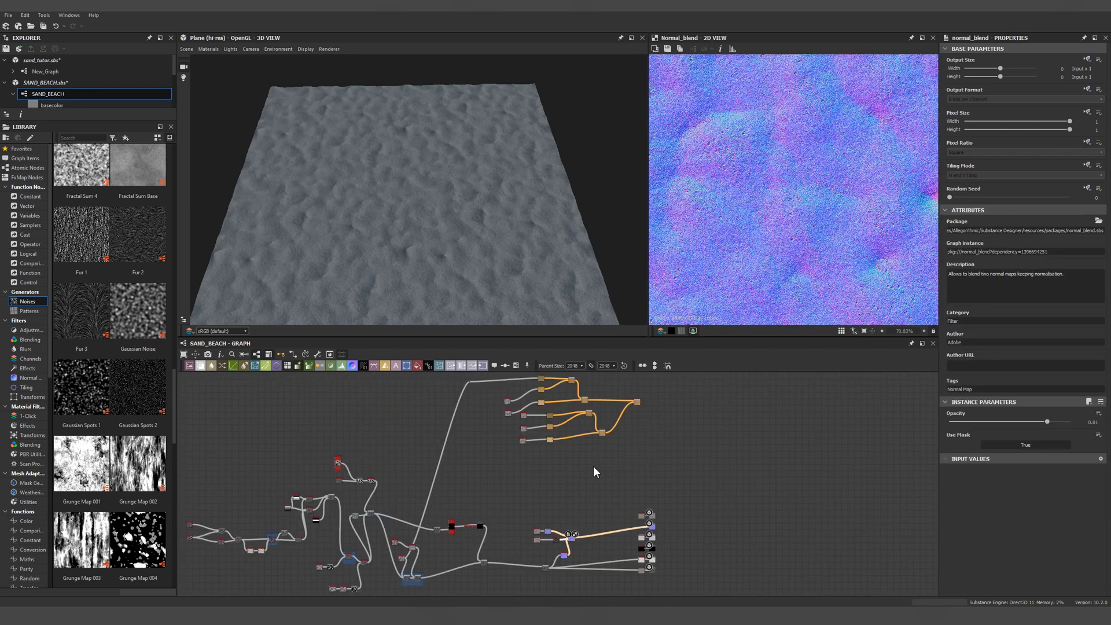
Step: Add a Normal node fed from the last blue-framed nodes of the height network and set its intensity to 15
{"action": "middle_click_drag", "start_coordinate": [594, 471], "coordinate": [544, 474]}
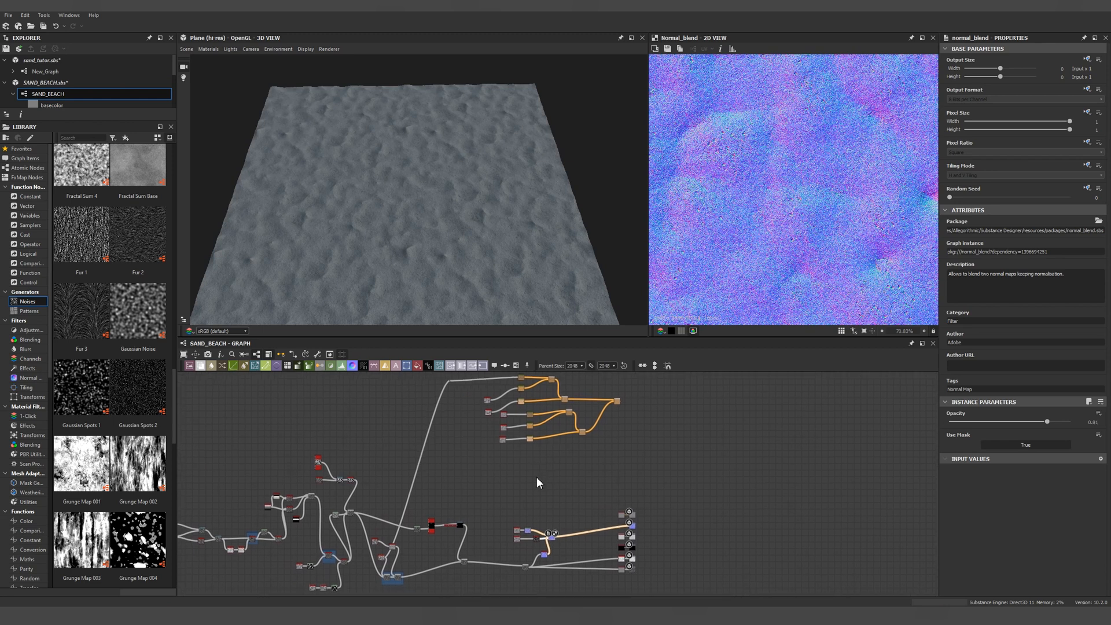
{"action": "middle_click_drag", "start_coordinate": [523, 479], "coordinate": [531, 476]}
{"action": "scroll", "coordinate": [506, 442], "scroll_direction": "up", "scroll_amount": 2}
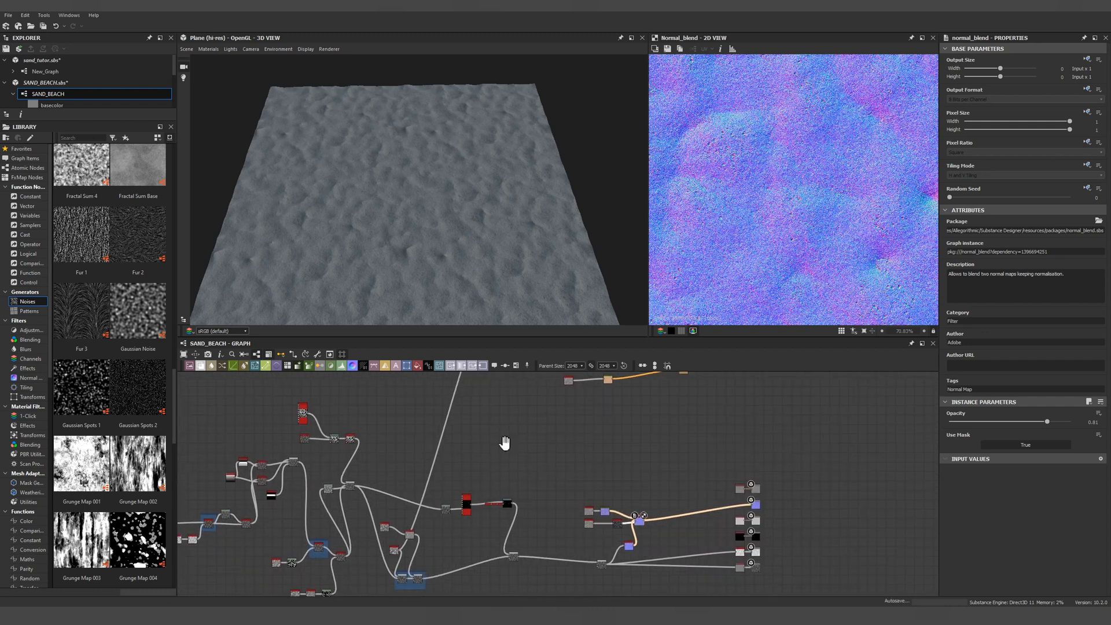
{"action": "middle_click_drag", "start_coordinate": [515, 438], "coordinate": [568, 424]}
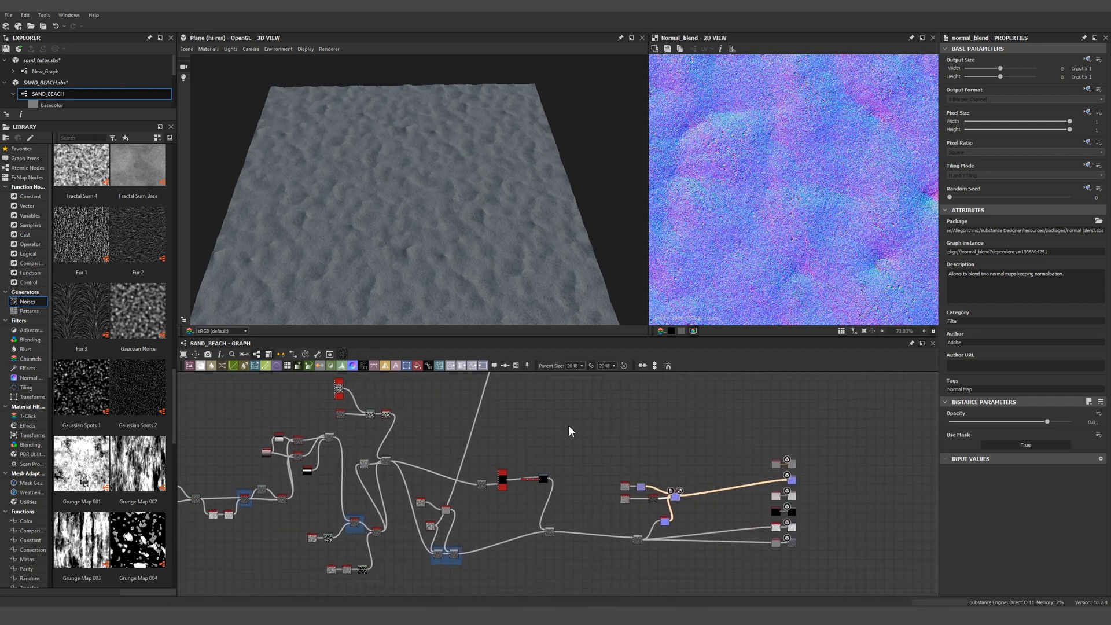
{"action": "left_click", "coordinate": [568, 427]}
{"action": "key", "text": "space"}
{"action": "type", "text": "normal"}
{"action": "key", "text": "Return"}
{"action": "left_click_drag", "start_coordinate": [459, 554], "coordinate": [564, 425]}
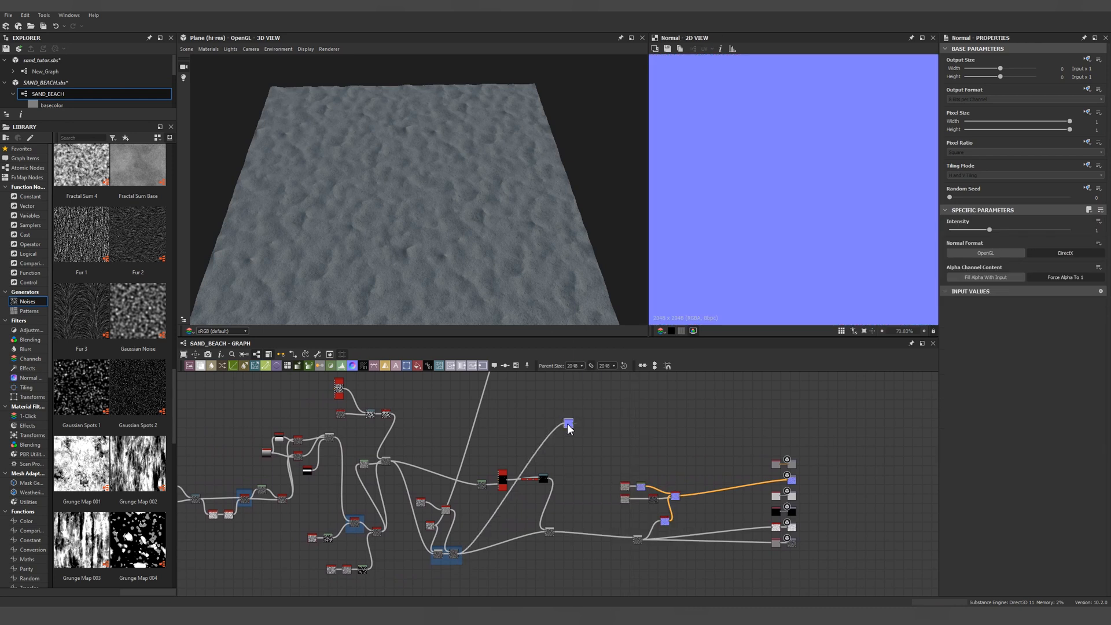
{"action": "left_click_drag", "start_coordinate": [989, 230], "coordinate": [1106, 239]}
Step: Try other height sources for the Normal node and connect it to the node just after the single blue-framed one
{"action": "scroll", "coordinate": [489, 576], "scroll_direction": "up", "scroll_amount": 2}
{"action": "middle_click_drag", "start_coordinate": [349, 410], "coordinate": [348, 465]}
{"action": "left_click", "coordinate": [352, 465]}
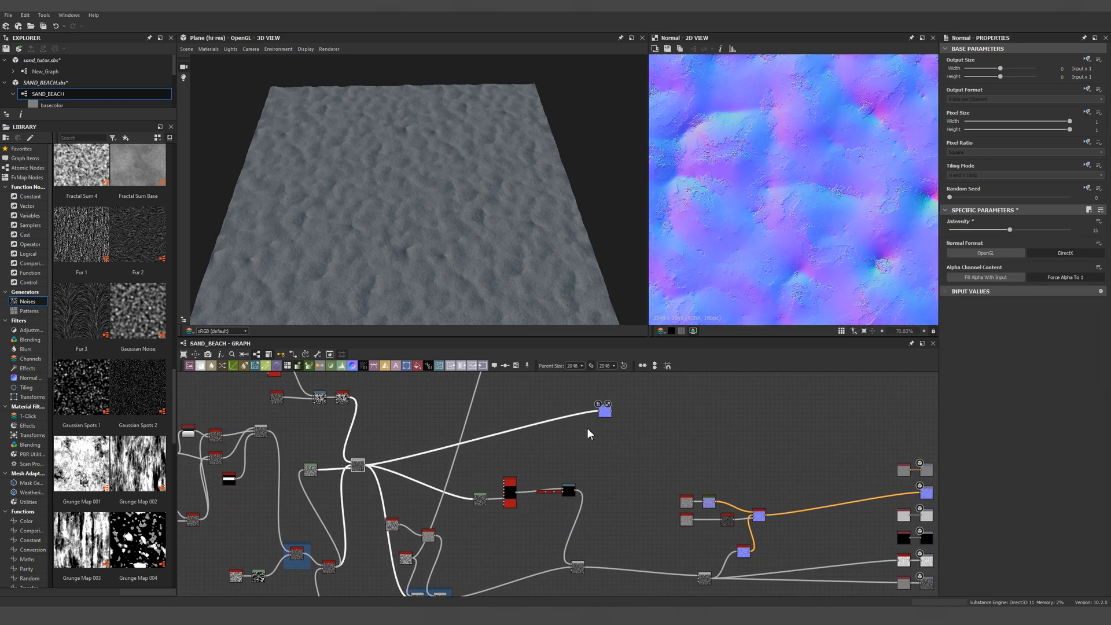
{"action": "scroll", "coordinate": [462, 425], "scroll_direction": "down", "scroll_amount": 2}
{"action": "left_click_drag", "start_coordinate": [398, 482], "coordinate": [457, 557]}
{"action": "left_click_drag", "start_coordinate": [439, 503], "coordinate": [468, 508]}
{"action": "double_click", "coordinate": [558, 414]}
{"action": "scroll", "coordinate": [500, 458], "scroll_direction": "up", "scroll_amount": 3}
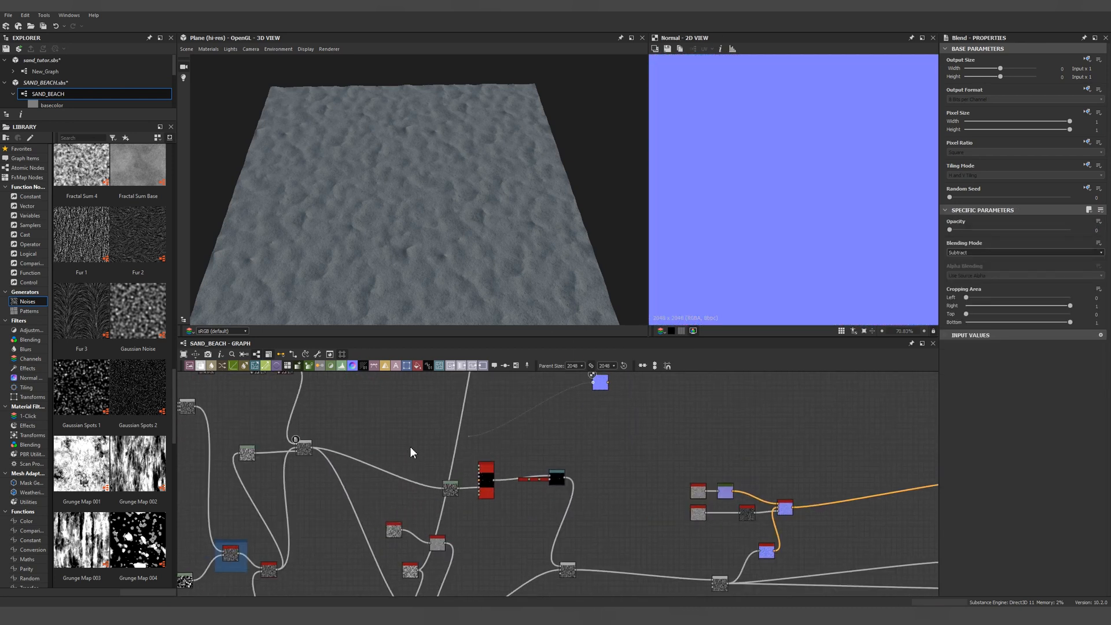
{"action": "left_click_drag", "start_coordinate": [285, 563], "coordinate": [278, 572]}
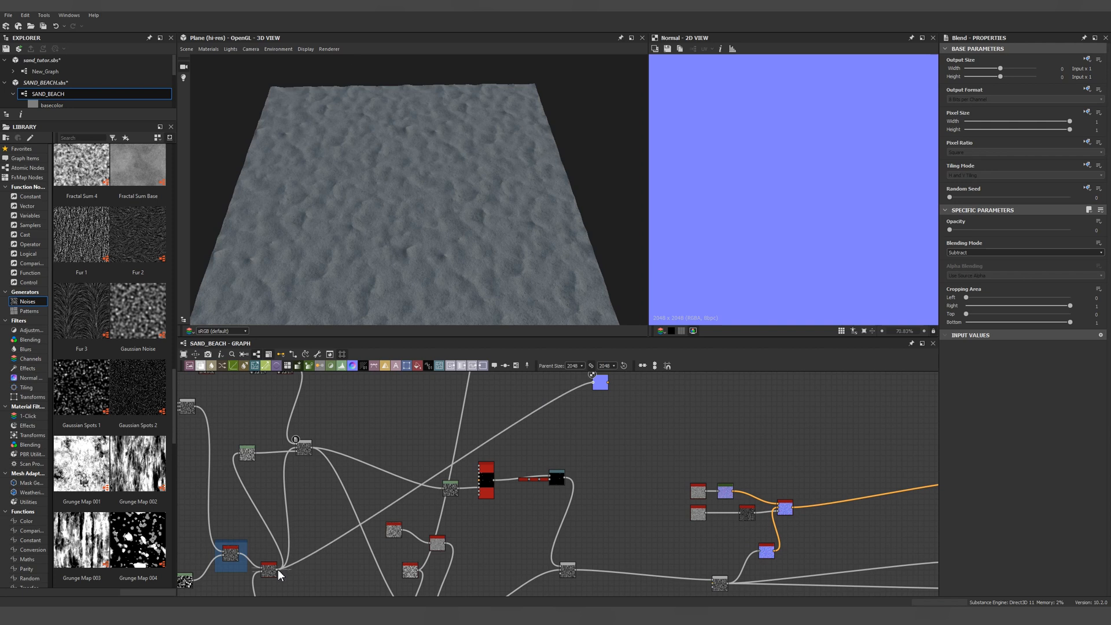
Step: Add a Curvature Smooth node after the Normal node and move both up beside the colour network
{"action": "middle_click_drag", "start_coordinate": [599, 382], "coordinate": [567, 426]}
{"action": "left_click", "coordinate": [566, 427]}
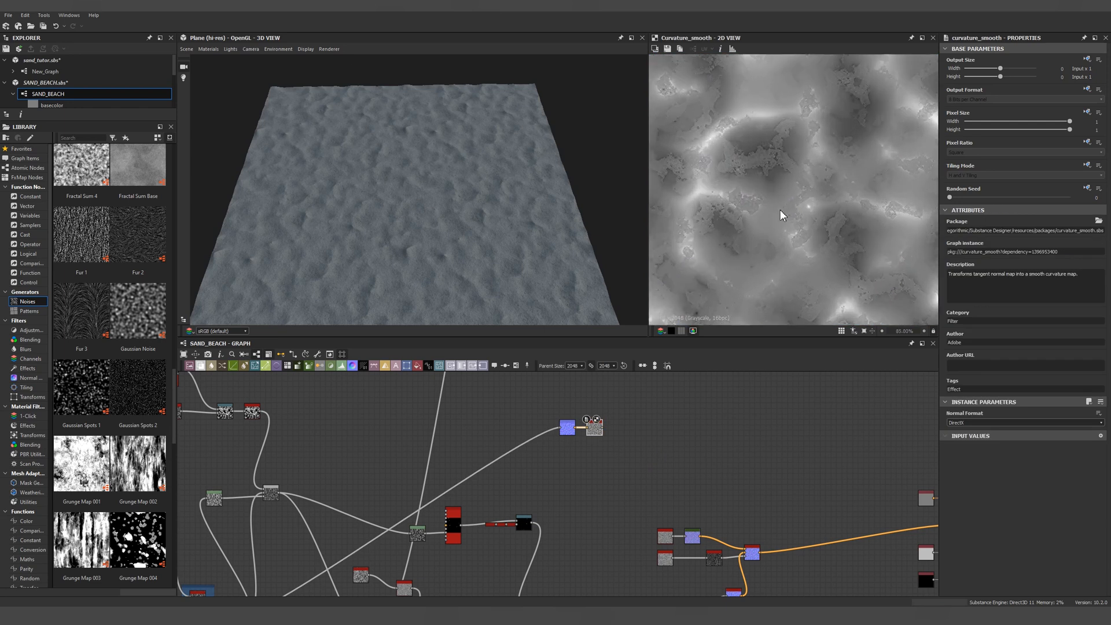
{"action": "scroll", "coordinate": [782, 202], "scroll_direction": "down", "scroll_amount": 7}
{"action": "left_click_drag", "start_coordinate": [452, 503], "coordinate": [607, 382]}
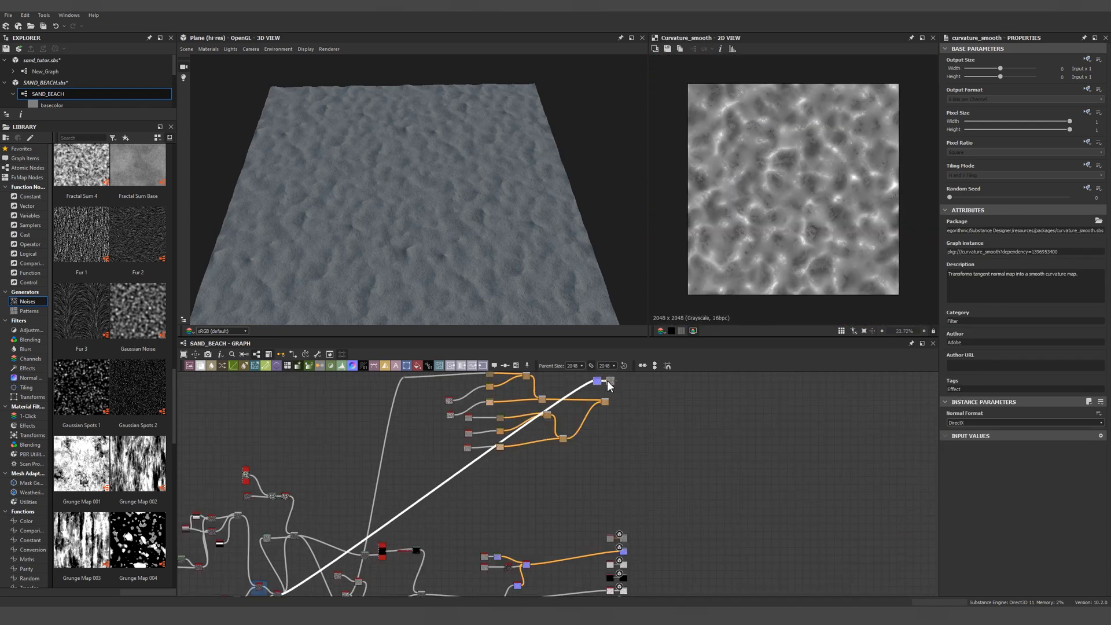
Step: Add a Blend that combines the curvature, converted through a Gradient Map, with the merged sand colour in Overlay mode
{"action": "middle_click_drag", "start_coordinate": [616, 395], "coordinate": [572, 435]}
{"action": "scroll", "coordinate": [572, 435], "scroll_direction": "up", "scroll_amount": 5}
{"action": "left_click", "coordinate": [612, 452]}
{"action": "key", "text": "b"}
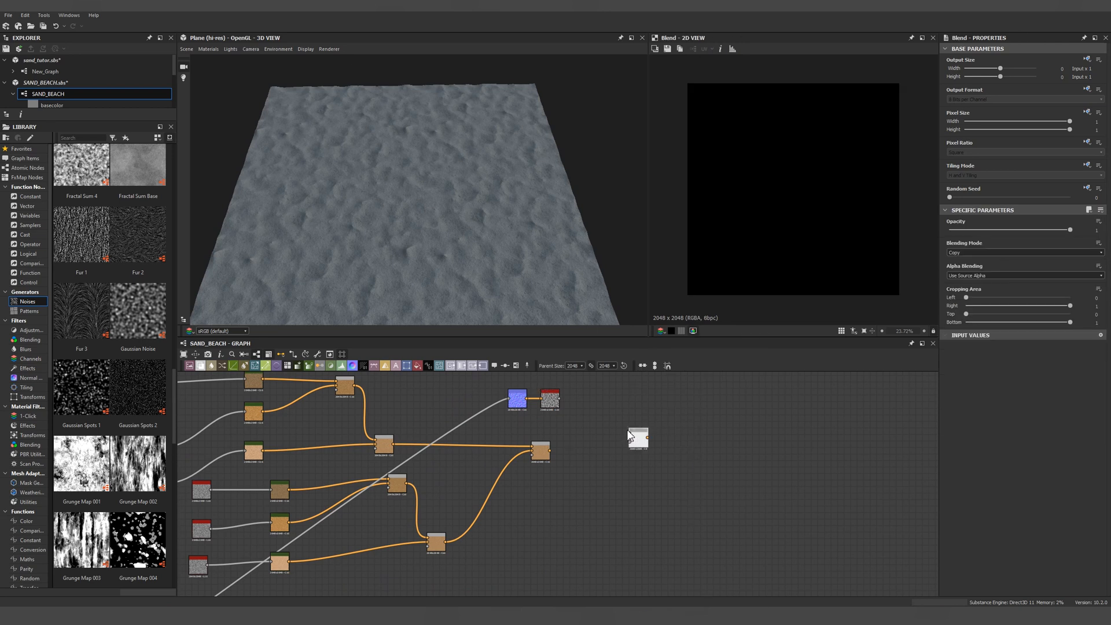
{"action": "left_click_drag", "start_coordinate": [559, 398], "coordinate": [628, 431]}
{"action": "left_click", "coordinate": [994, 252]}
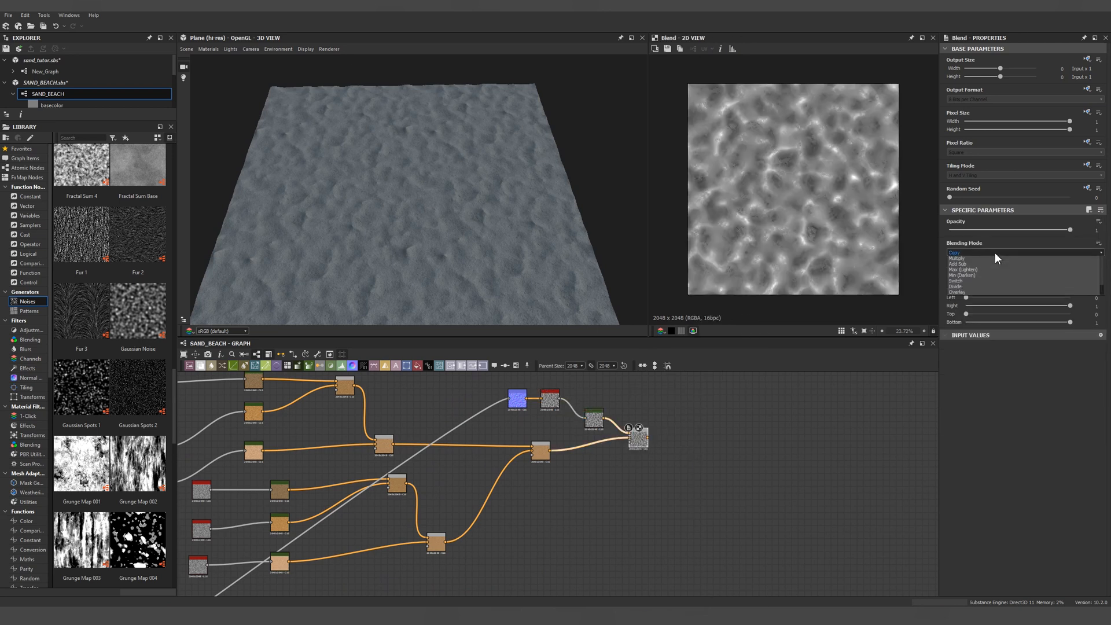
{"action": "left_click", "coordinate": [979, 292]}
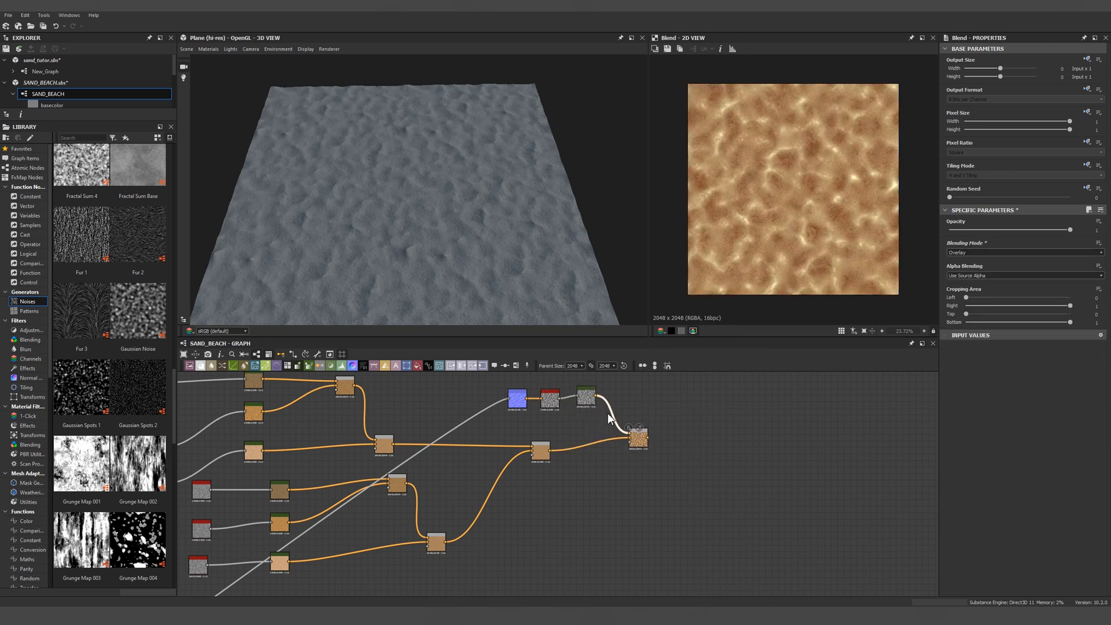
Step: Insert a Levels node between the curvature's Gradient Map and the Overlay Blend, and move the Blend further along
{"action": "right_click", "coordinate": [608, 411]}
{"action": "left_click", "coordinate": [648, 485]}
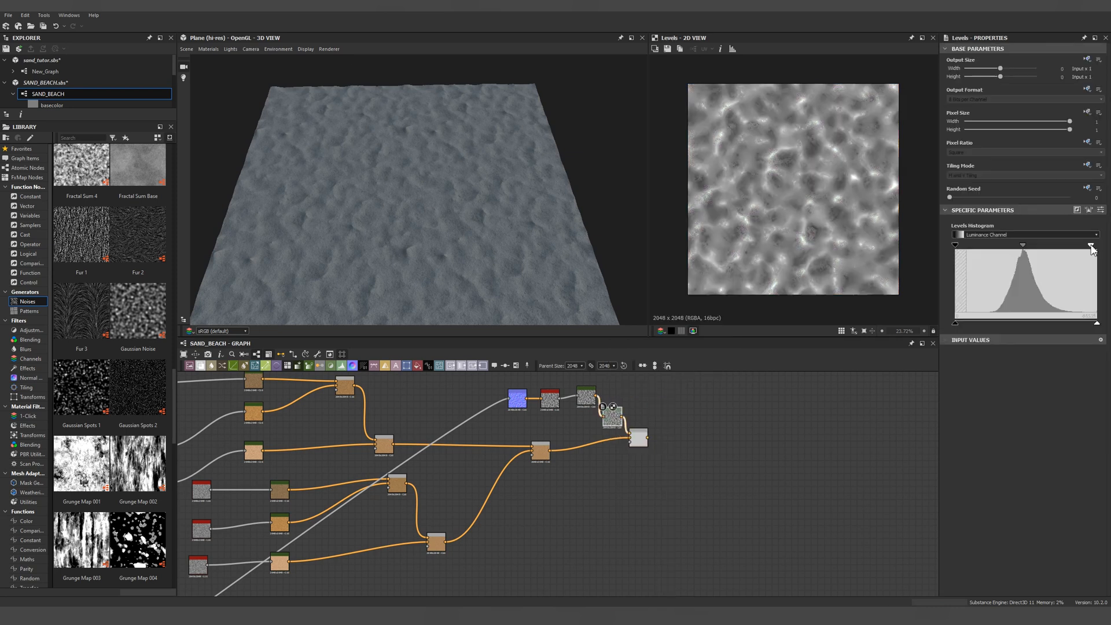
{"action": "left_click_drag", "start_coordinate": [637, 438], "coordinate": [662, 450]}
Step: Inspect the curvature overlay on the sand colour and set the Overlay Blend's opacity to 0.2
{"action": "scroll", "coordinate": [792, 203], "scroll_direction": "up", "scroll_amount": 3}
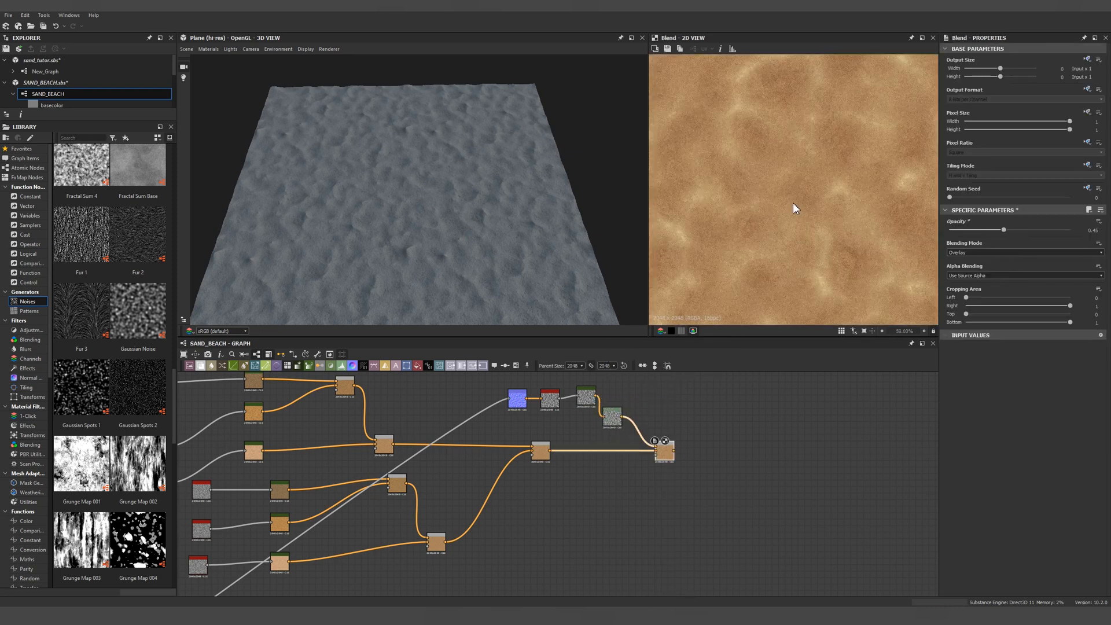
{"action": "scroll", "coordinate": [798, 207], "scroll_direction": "down", "scroll_amount": 2}
{"action": "scroll", "coordinate": [811, 252], "scroll_direction": "up", "scroll_amount": 3}
{"action": "scroll", "coordinate": [822, 225], "scroll_direction": "down", "scroll_amount": 3}
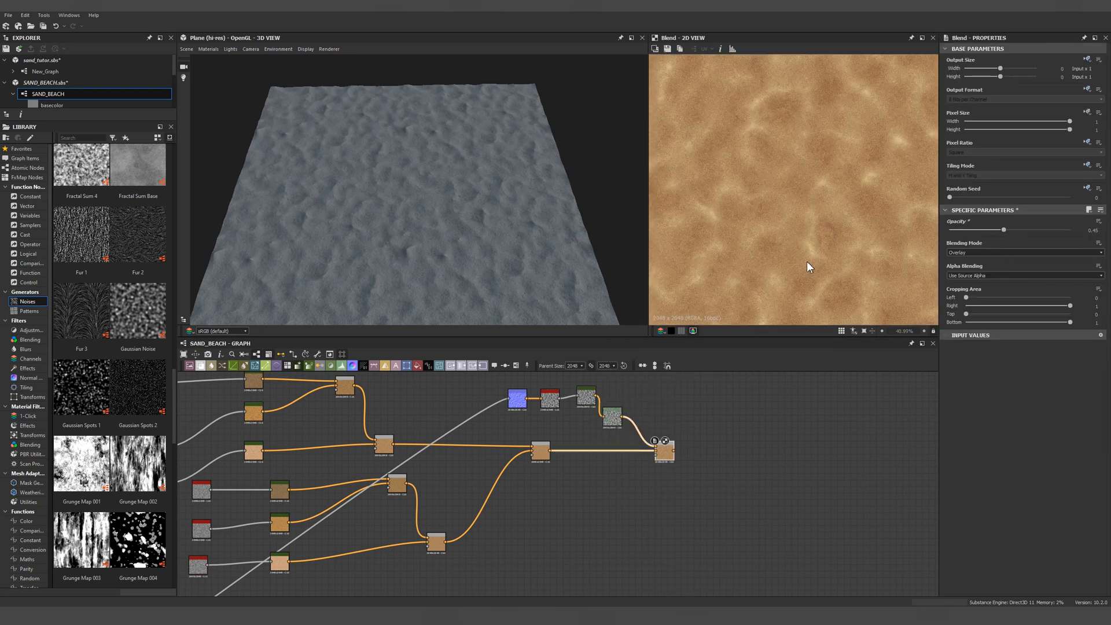
{"action": "scroll", "coordinate": [768, 237], "scroll_direction": "down", "scroll_amount": 2}
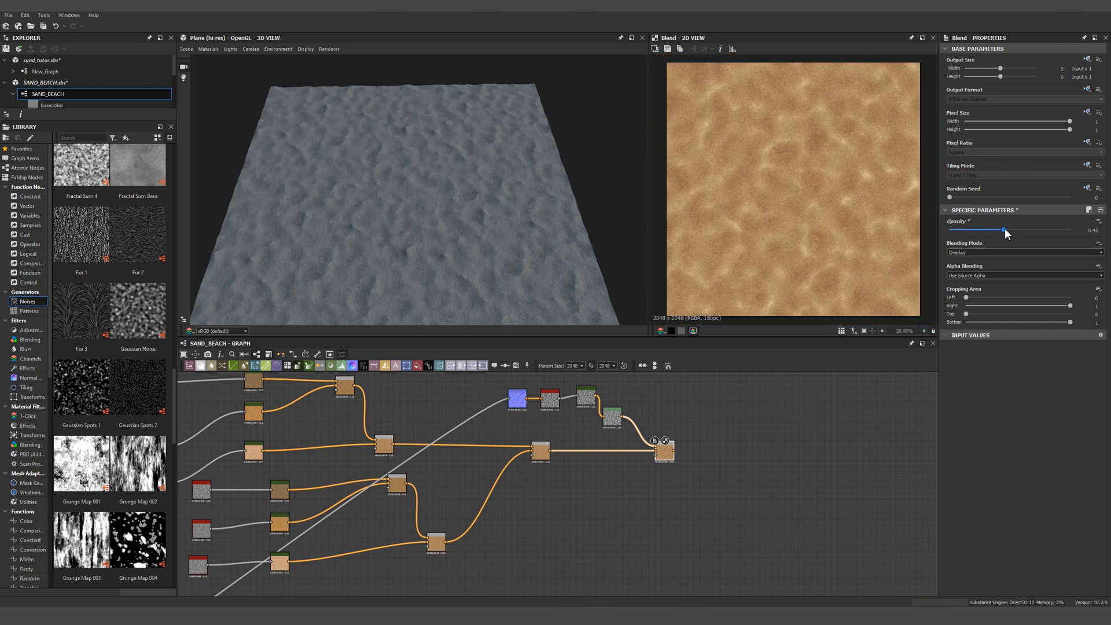
{"action": "left_click_drag", "start_coordinate": [1005, 230], "coordinate": [975, 236]}
{"action": "scroll", "coordinate": [500, 437], "scroll_direction": "up", "scroll_amount": 3}
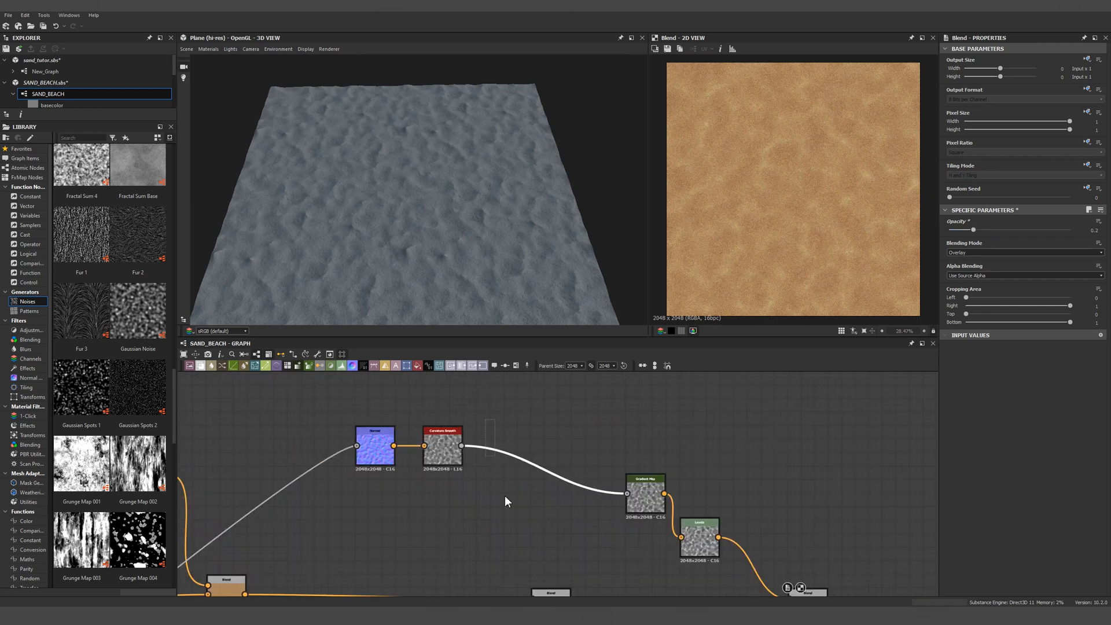
Step: Try a Highpass Grayscale node with a larger radius between Curvature Smooth and its Gradient Map
{"action": "key", "text": "space"}
{"action": "type", "text": "highpass"}
{"action": "key", "text": "Return"}
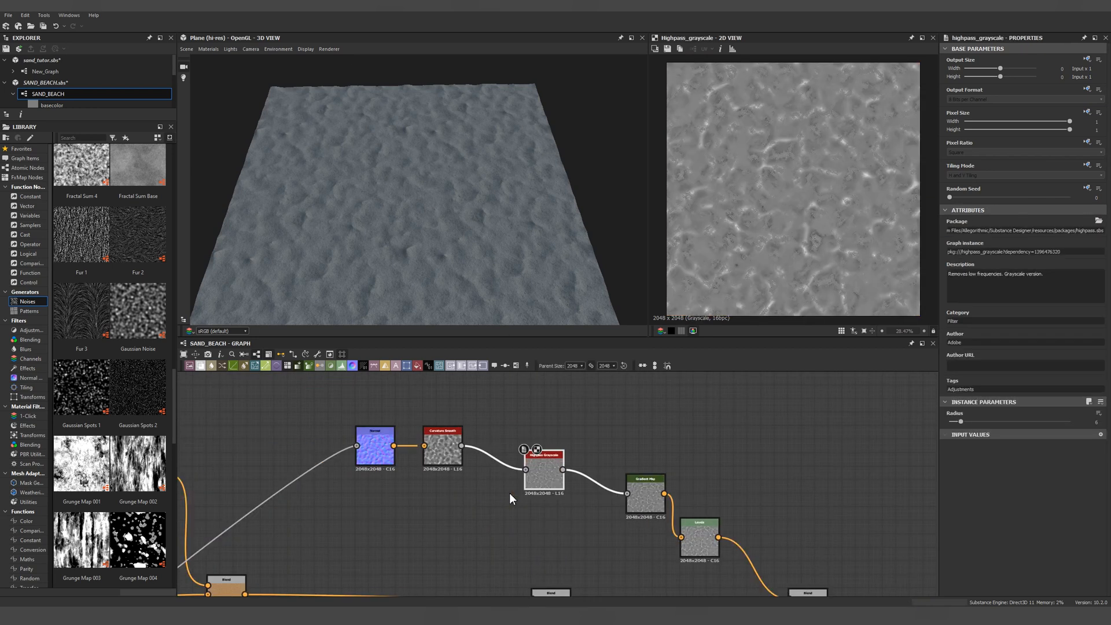
{"action": "scroll", "coordinate": [832, 267], "scroll_direction": "up", "scroll_amount": 3}
{"action": "mouse_move", "coordinate": [1005, 420]}
{"action": "left_mouse_down"}
{"action": "mouse_move", "coordinate": [960, 421]}
{"action": "mouse_move", "coordinate": [1022, 421]}
{"action": "left_mouse_up"}
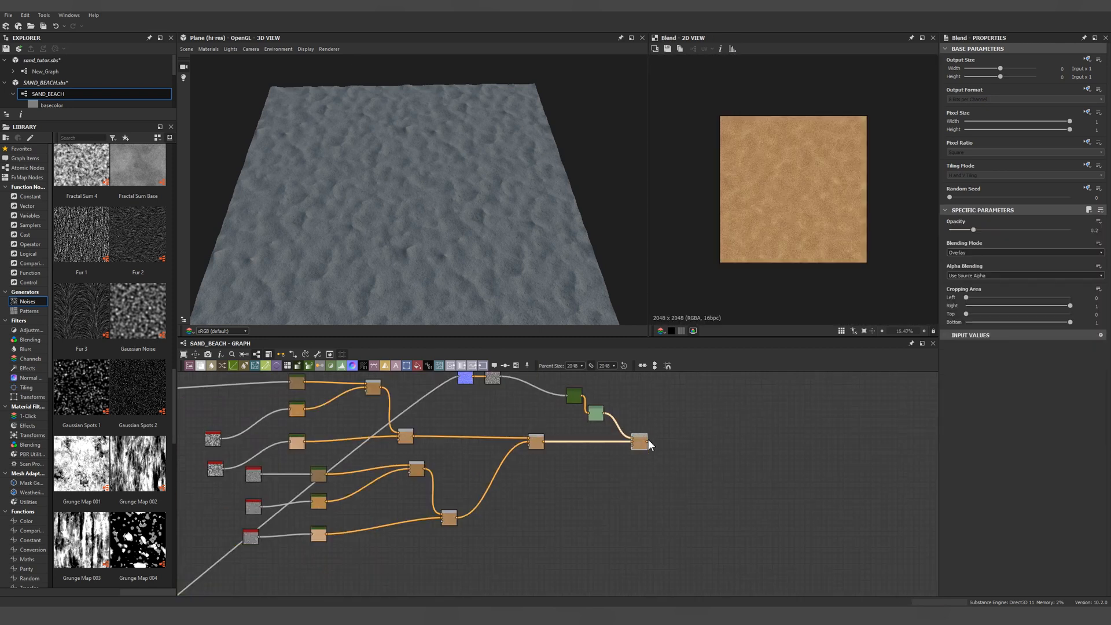
Step: Connect the Overlay Blend to the base colour output and set the Blend's opacity to 0.09
{"action": "scroll", "coordinate": [654, 440], "scroll_direction": "down", "scroll_amount": 5}
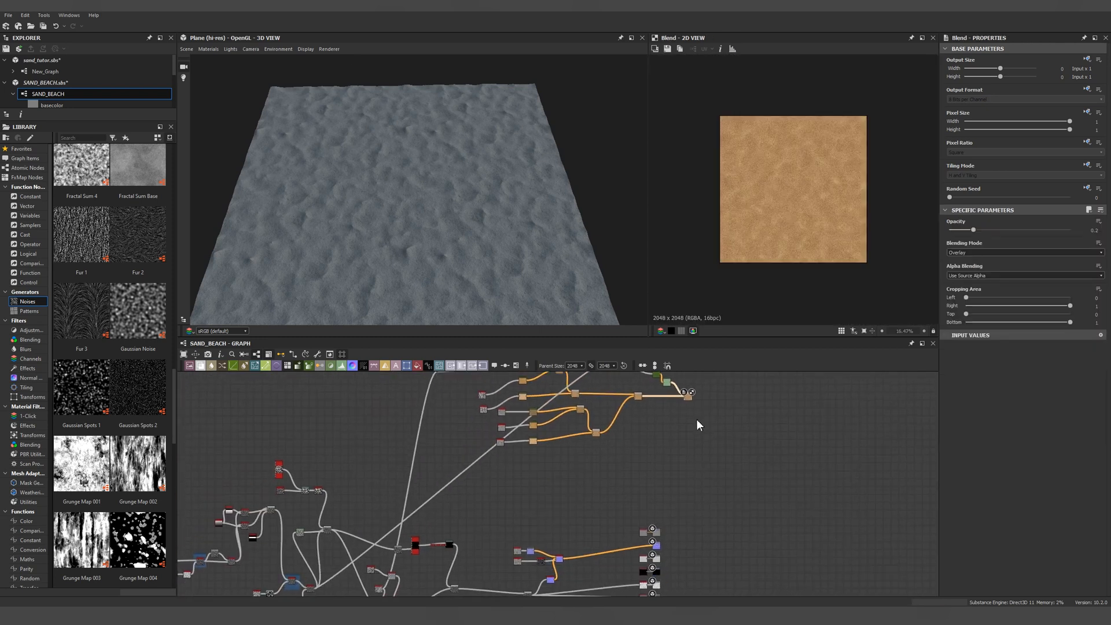
{"action": "scroll", "coordinate": [671, 463], "scroll_direction": "up", "scroll_amount": 5}
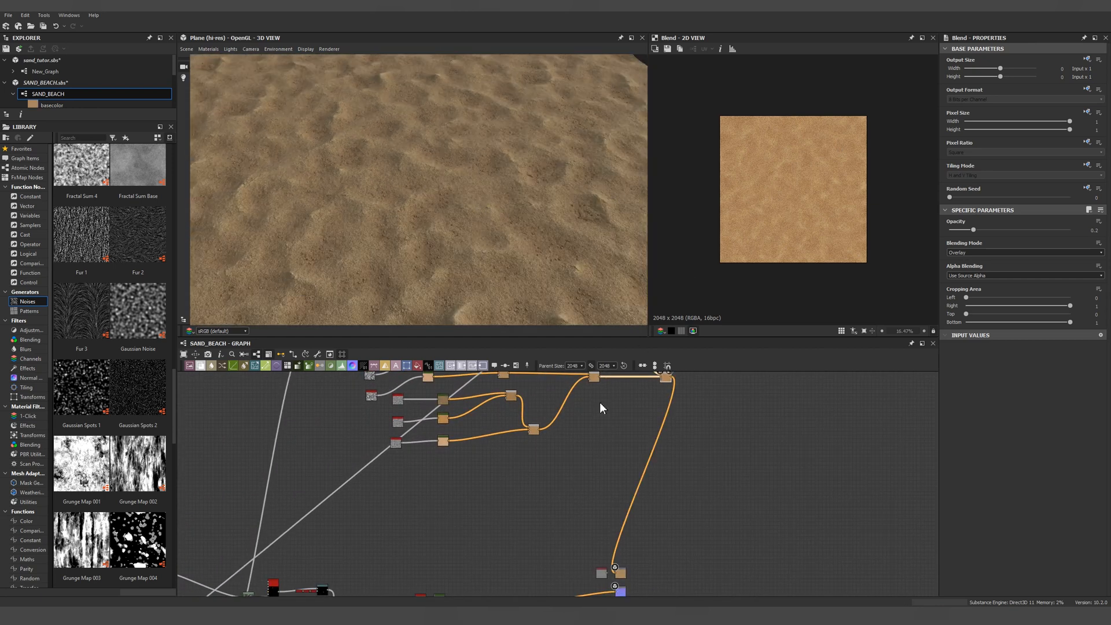
{"action": "scroll", "coordinate": [599, 408], "scroll_direction": "up", "scroll_amount": 3}
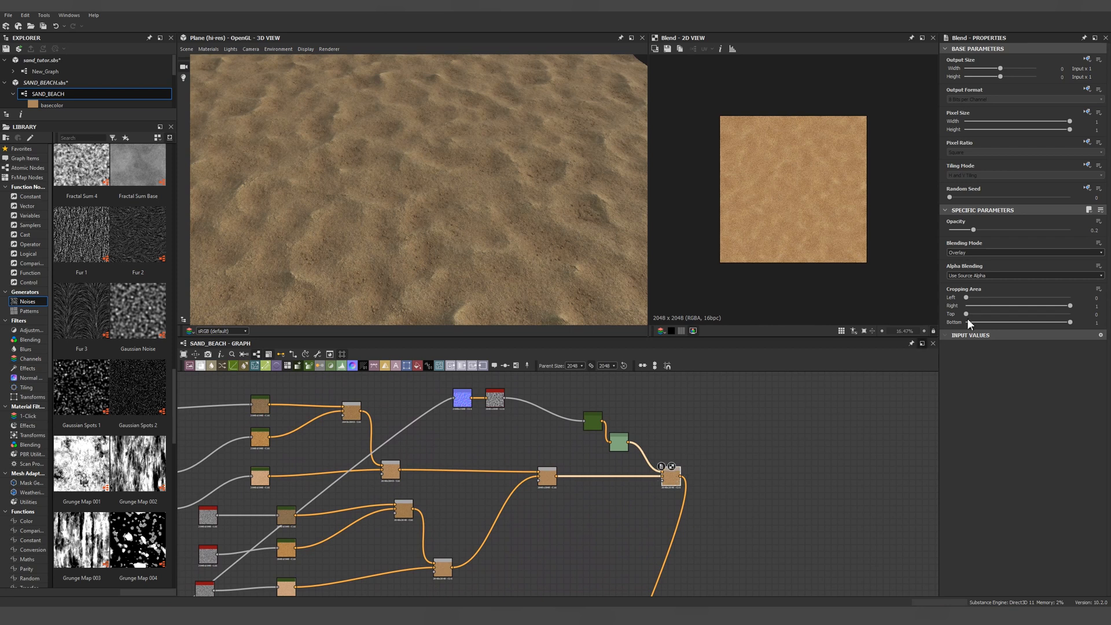
{"action": "left_click_drag", "start_coordinate": [972, 230], "coordinate": [958, 229]}
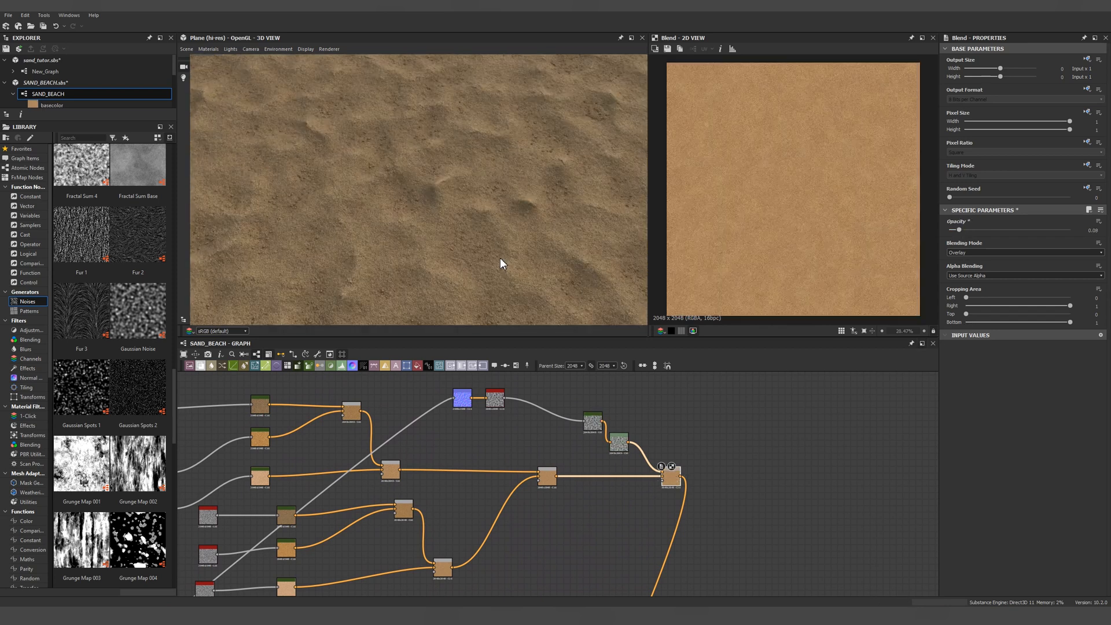
Step: Preview the HBAO node and examine the close-up sand grains in the reference photos
{"action": "middle_click_drag", "start_coordinate": [621, 379], "coordinate": [615, 331]}
{"action": "scroll", "coordinate": [619, 379], "scroll_direction": "down", "scroll_amount": 4}
{"action": "middle_click_drag", "start_coordinate": [638, 396], "coordinate": [550, 526]}
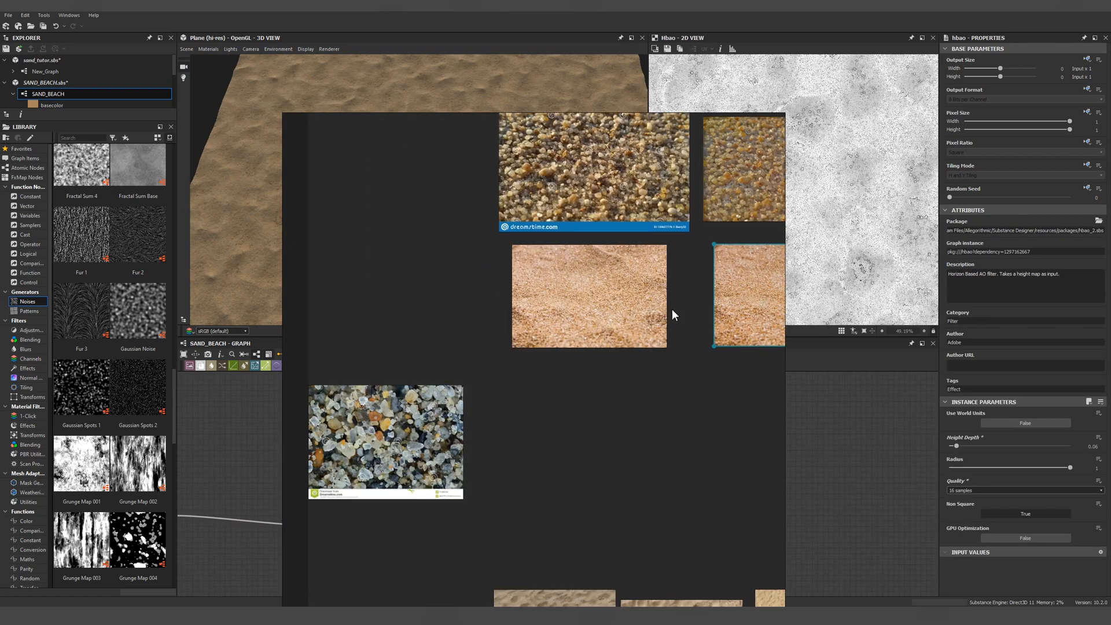
{"action": "middle_click_drag", "start_coordinate": [565, 322], "coordinate": [568, 355]}
{"action": "scroll", "coordinate": [606, 272], "scroll_direction": "up", "scroll_amount": 5}
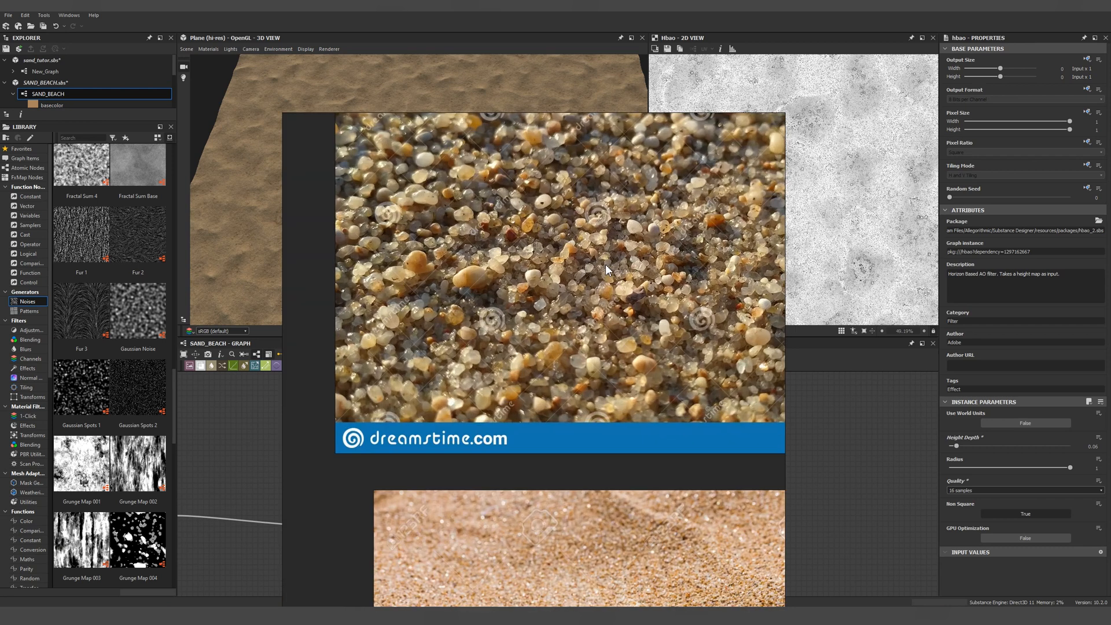
{"action": "middle_click_drag", "start_coordinate": [603, 269], "coordinate": [577, 287]}
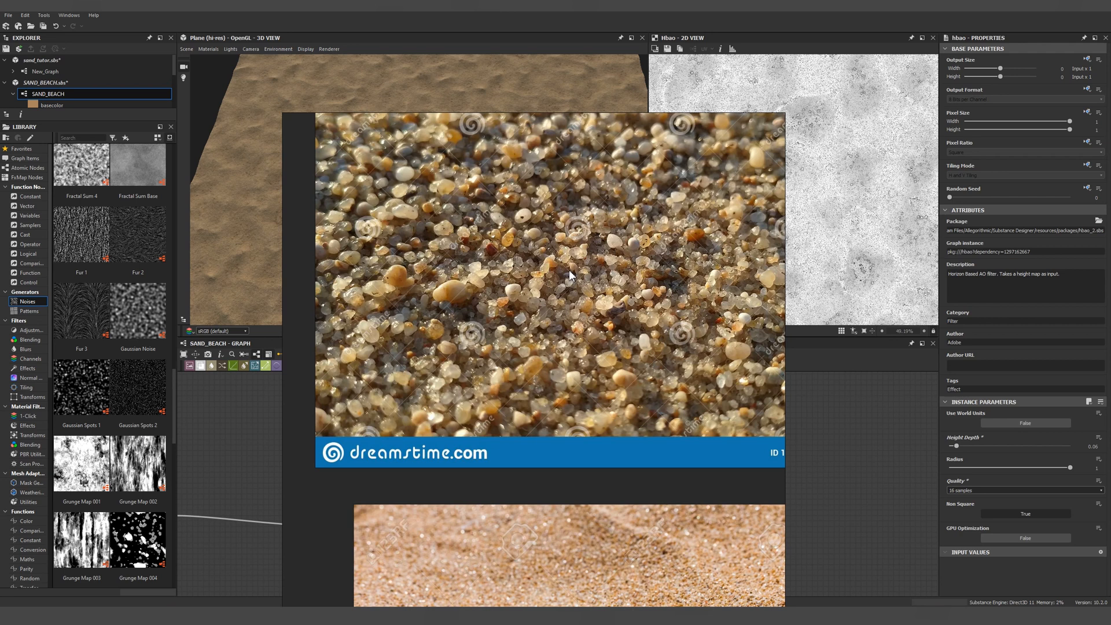
{"action": "scroll", "coordinate": [573, 270], "scroll_direction": "down", "scroll_amount": 1}
{"action": "middle_click_drag", "start_coordinate": [575, 268], "coordinate": [549, 300]}
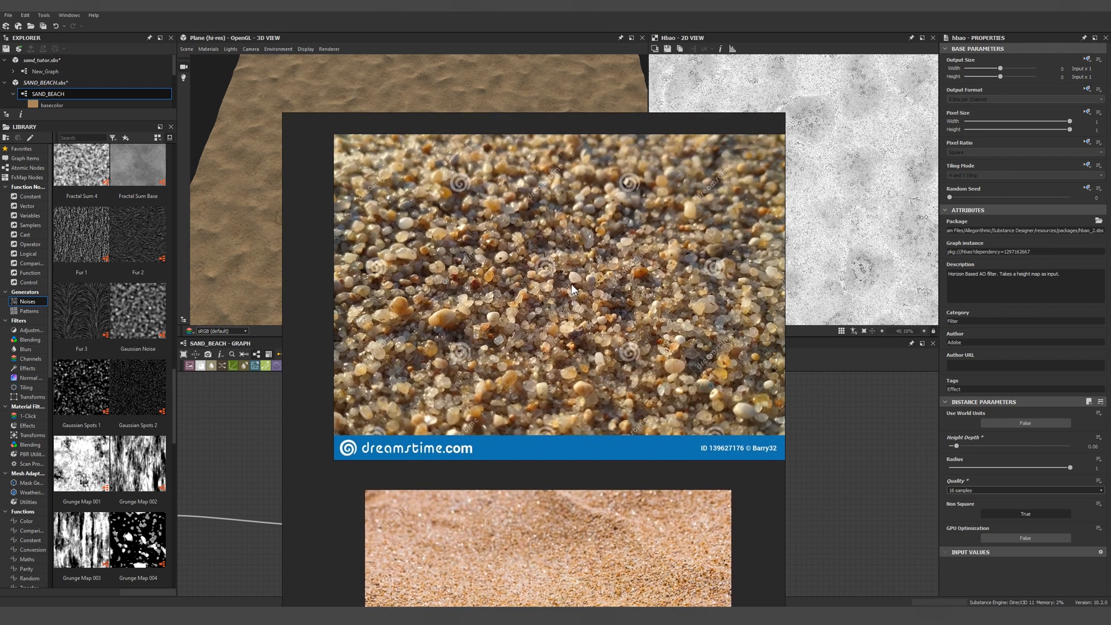
{"action": "right_click_drag", "start_coordinate": [570, 284], "coordinate": [0, 315]}
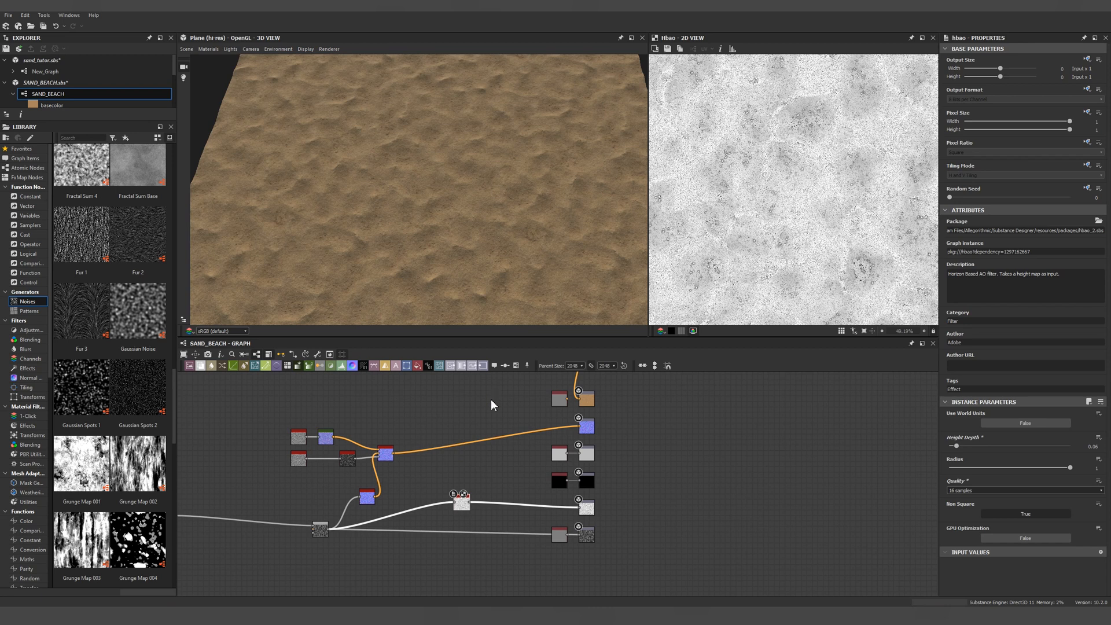
Step: Try a Levels node on the HBAO output, raising its black point for stronger contrast
{"action": "middle_click_drag", "start_coordinate": [476, 414], "coordinate": [459, 449]}
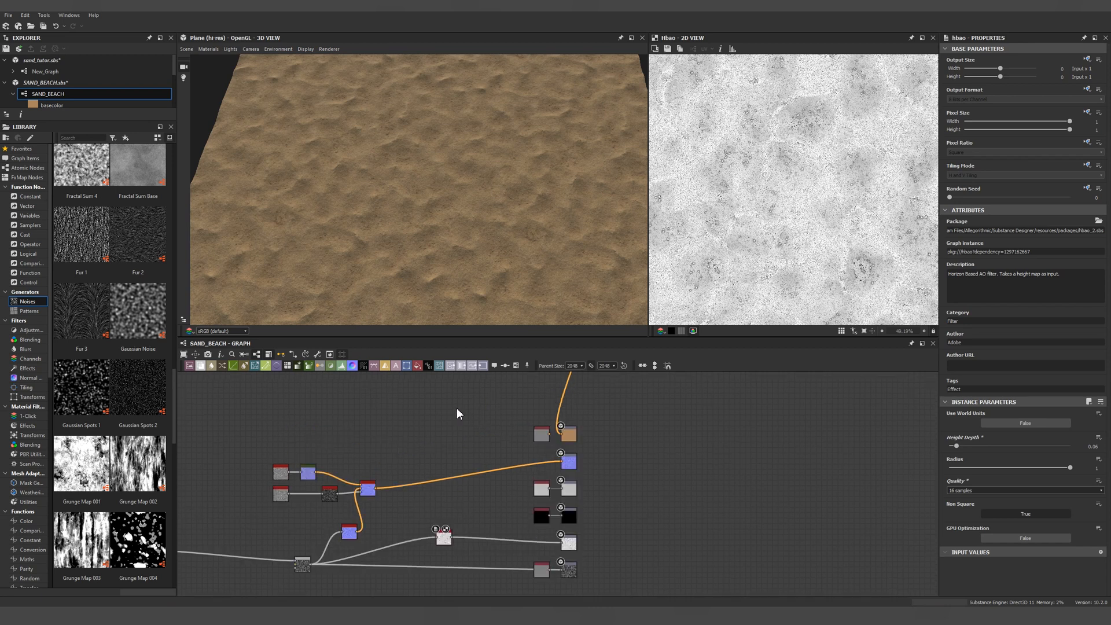
{"action": "right_click", "coordinate": [456, 409]}
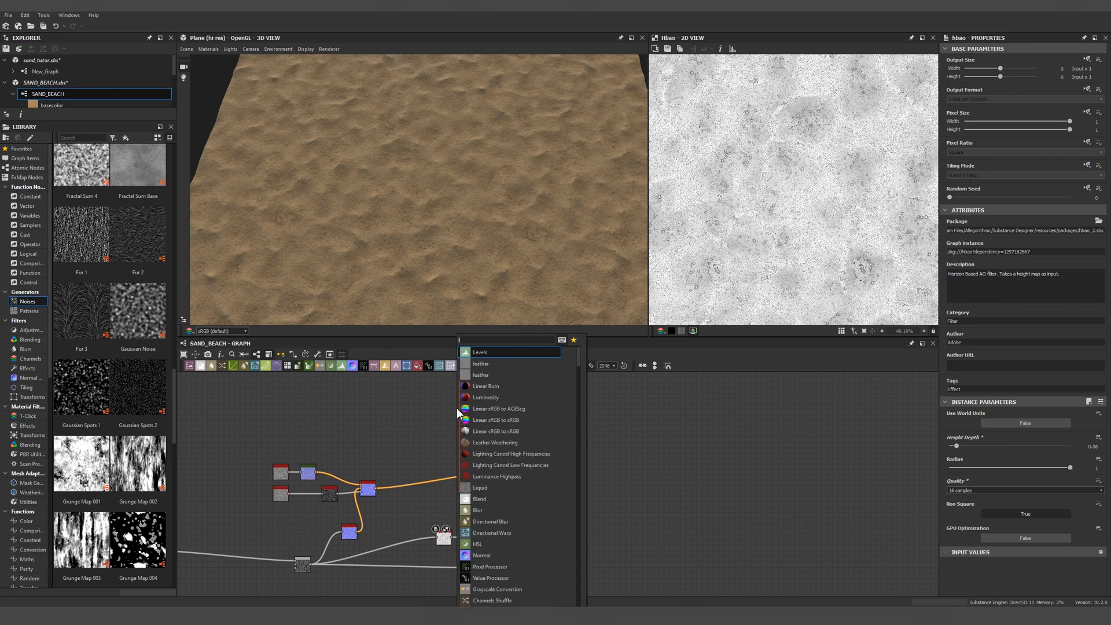
{"action": "left_click", "coordinate": [486, 457]}
{"action": "left_click_drag", "start_coordinate": [1020, 248], "coordinate": [1036, 248]}
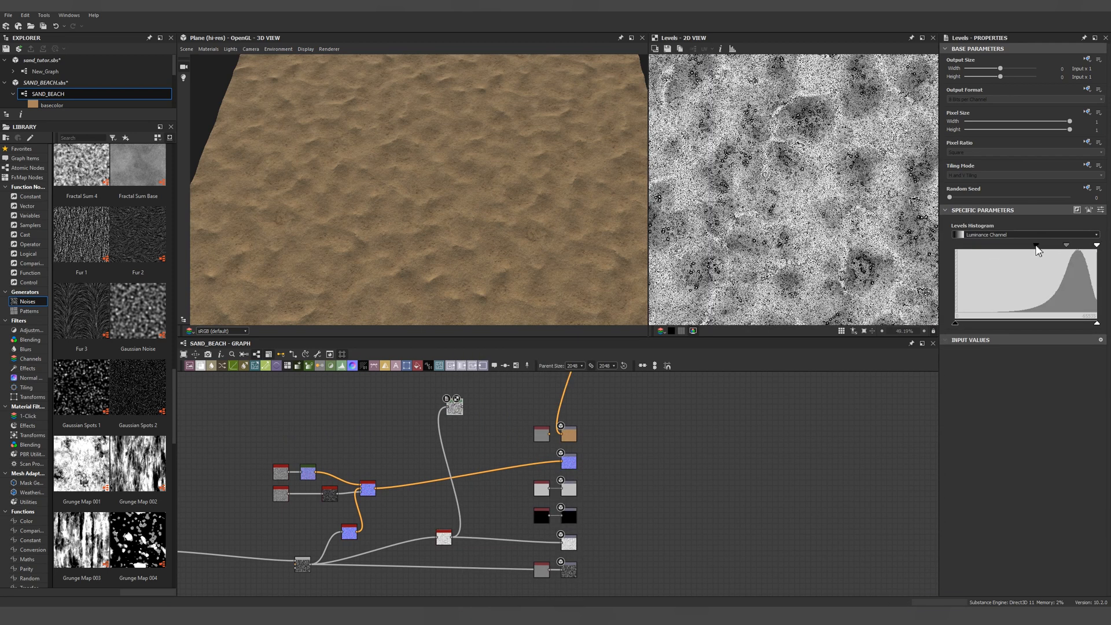
Step: Duplicate the HBAO node on the same height input and set the copy's radius to 0.01 and height depth to 0.18
{"action": "left_click", "coordinate": [445, 537]}
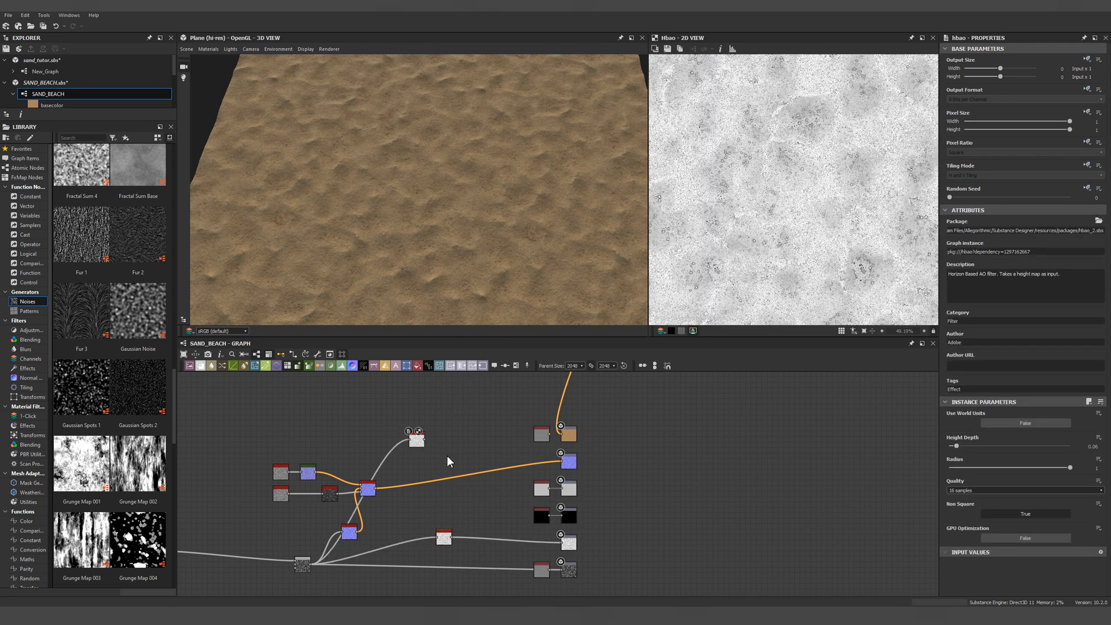
{"action": "left_click_drag", "start_coordinate": [415, 440], "coordinate": [431, 441]}
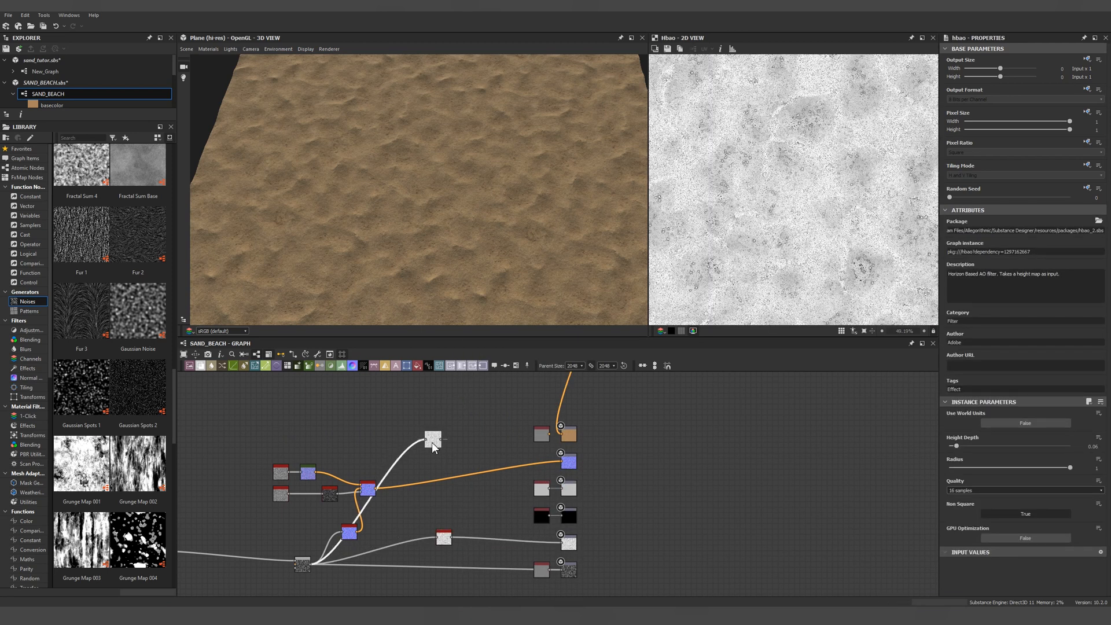
{"action": "left_click_drag", "start_coordinate": [964, 446], "coordinate": [950, 468]}
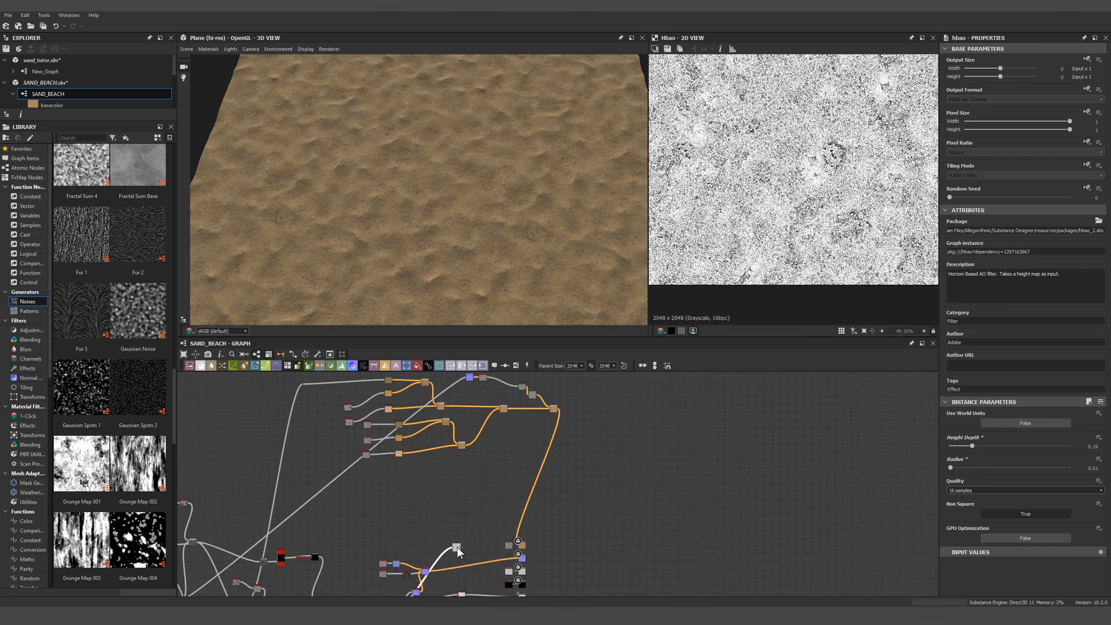
Step: Add an HSL node after the curvature Overlay Blend and slightly raise its saturation and lightness
{"action": "left_click", "coordinate": [530, 436]}
{"action": "left_click_drag", "start_coordinate": [578, 432], "coordinate": [592, 439]}
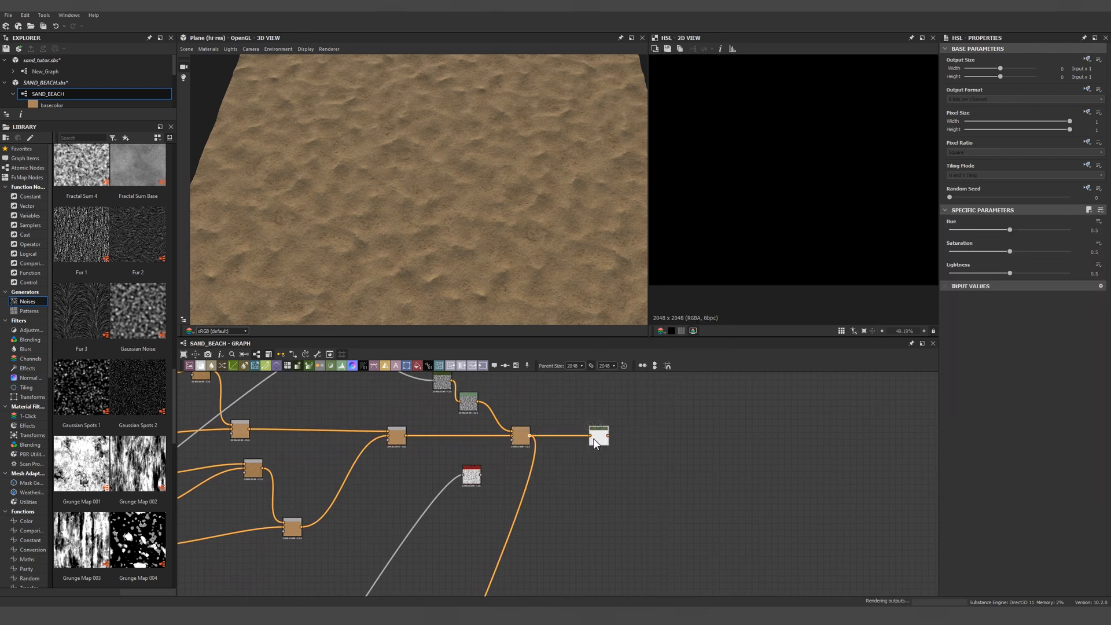
{"action": "left_click_drag", "start_coordinate": [1010, 251], "coordinate": [1014, 273]}
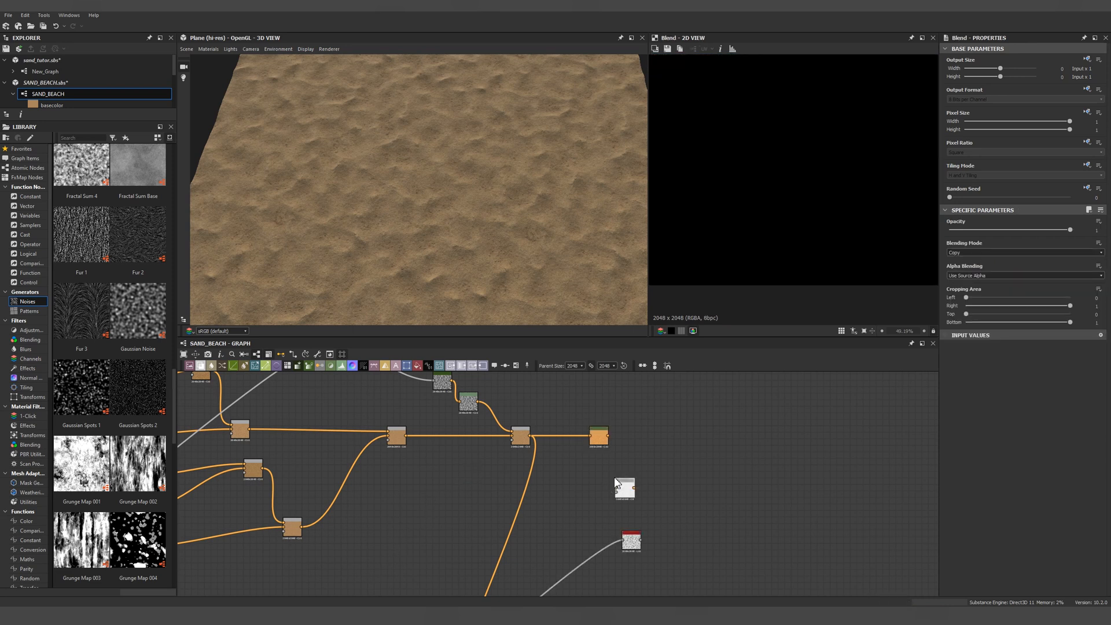
Step: Blend the Overlay Blend with the HSL variant using the small-radius HBAO as mask, and feed the result to the base colour output
{"action": "left_click_drag", "start_coordinate": [530, 435], "coordinate": [617, 489]}
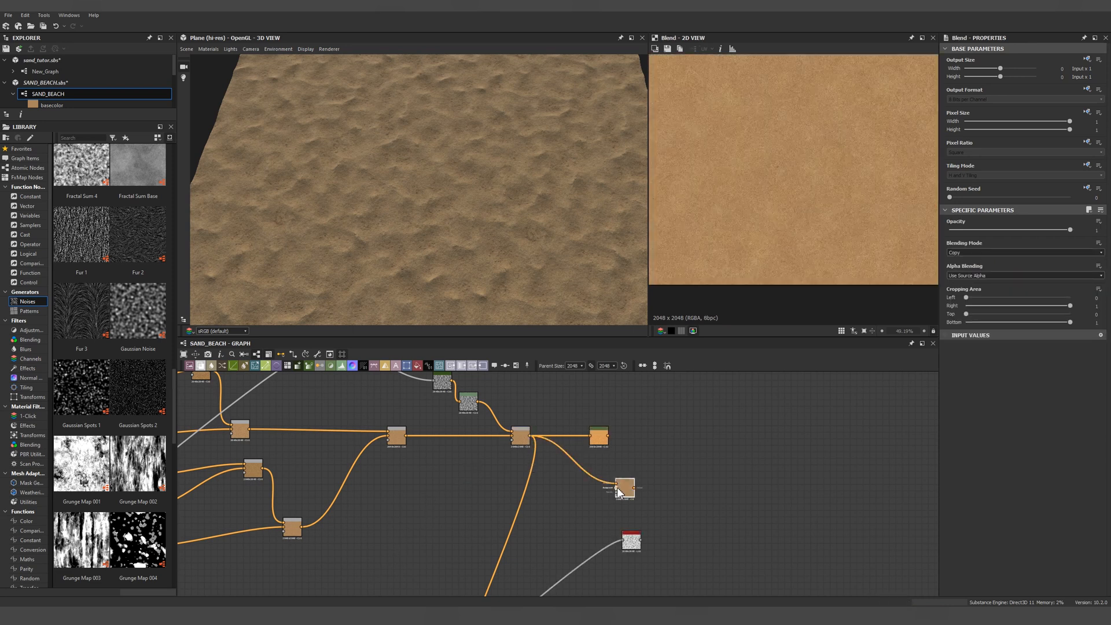
{"action": "left_click_drag", "start_coordinate": [630, 541], "coordinate": [566, 533]}
{"action": "double_click", "coordinate": [566, 538]}
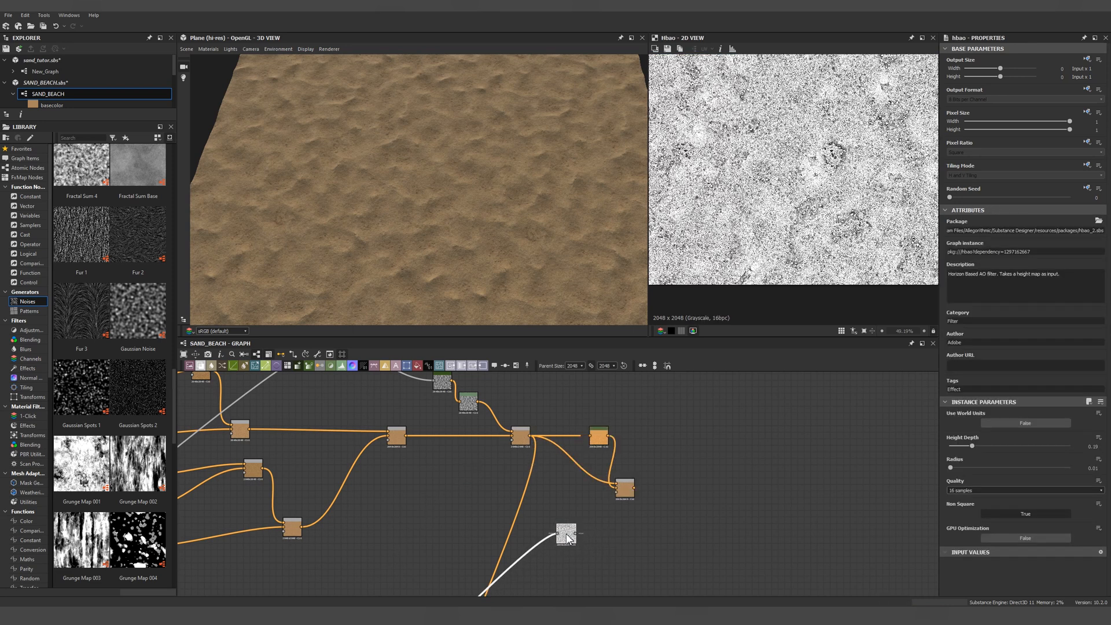
{"action": "double_click", "coordinate": [617, 493]}
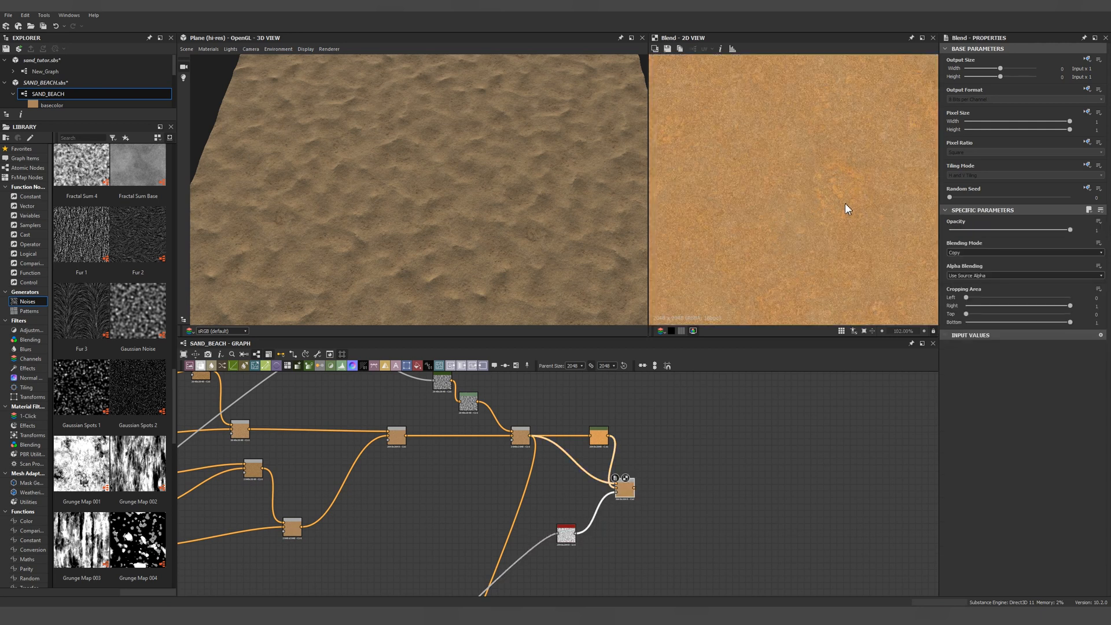
{"action": "middle_click_drag", "start_coordinate": [660, 466], "coordinate": [654, 443]}
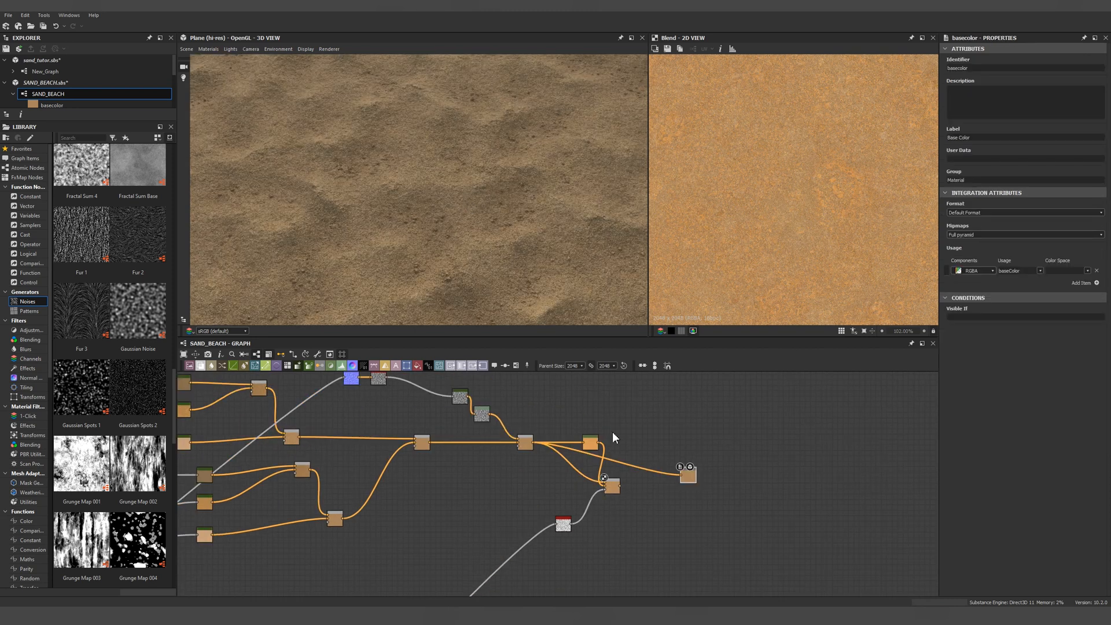
{"action": "left_click_drag", "start_coordinate": [678, 475], "coordinate": [619, 486]}
Step: Raise the mask HBAO's height depth to 0.23 and insert a low-intensity Blur HQ Grayscale between it and the Blend
{"action": "double_click", "coordinate": [590, 443]}
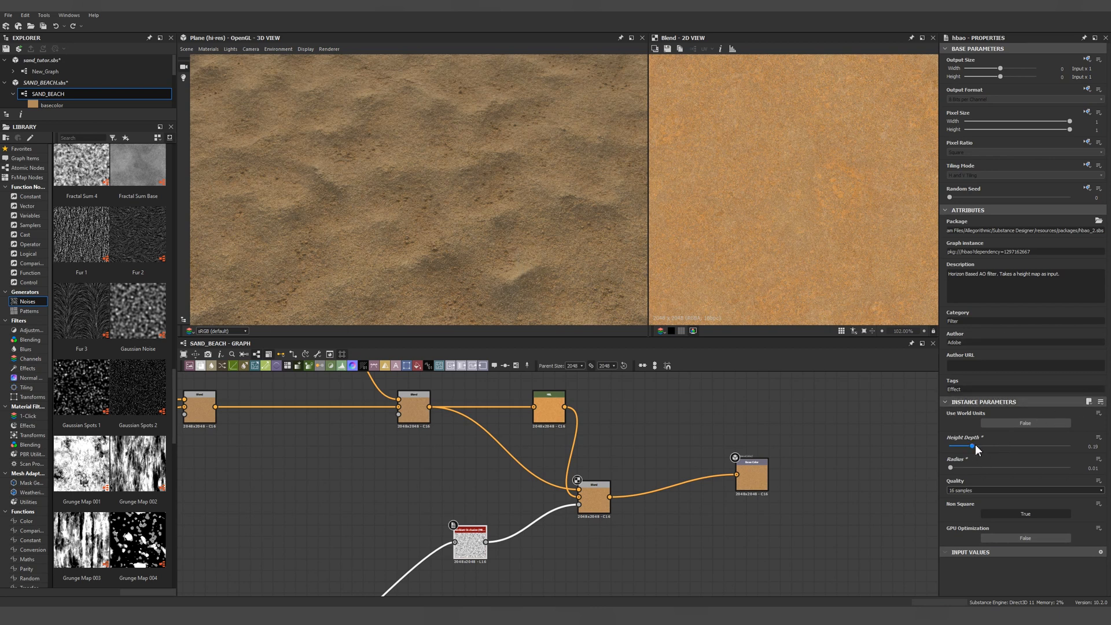
{"action": "left_click_drag", "start_coordinate": [976, 449], "coordinate": [981, 449]}
{"action": "left_click_drag", "start_coordinate": [950, 468], "coordinate": [952, 468]}
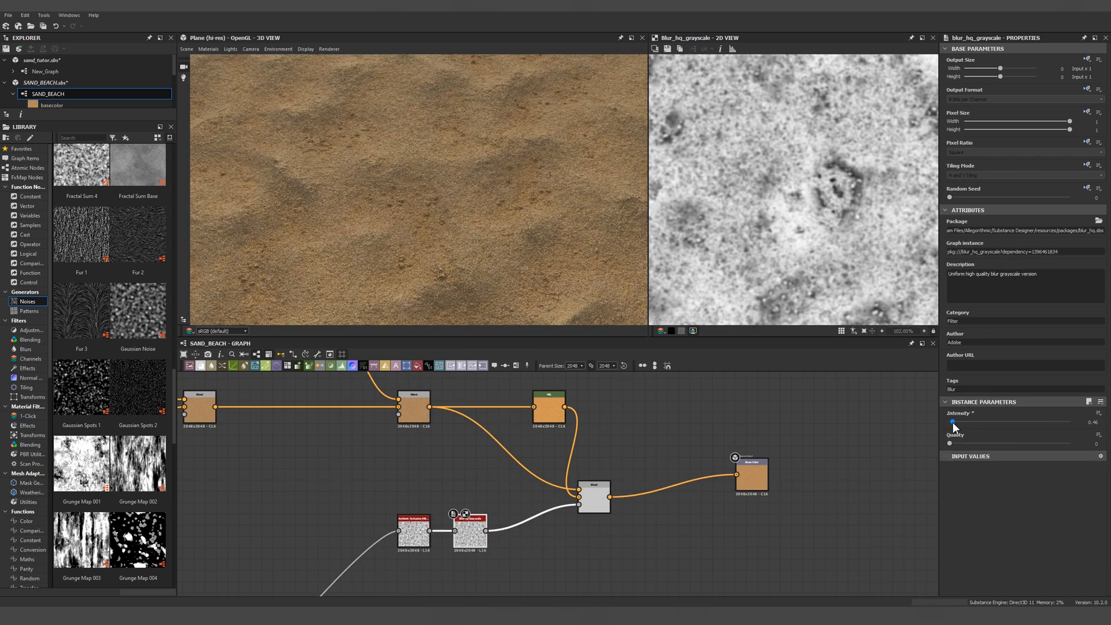
{"action": "left_click_drag", "start_coordinate": [952, 424], "coordinate": [951, 424]}
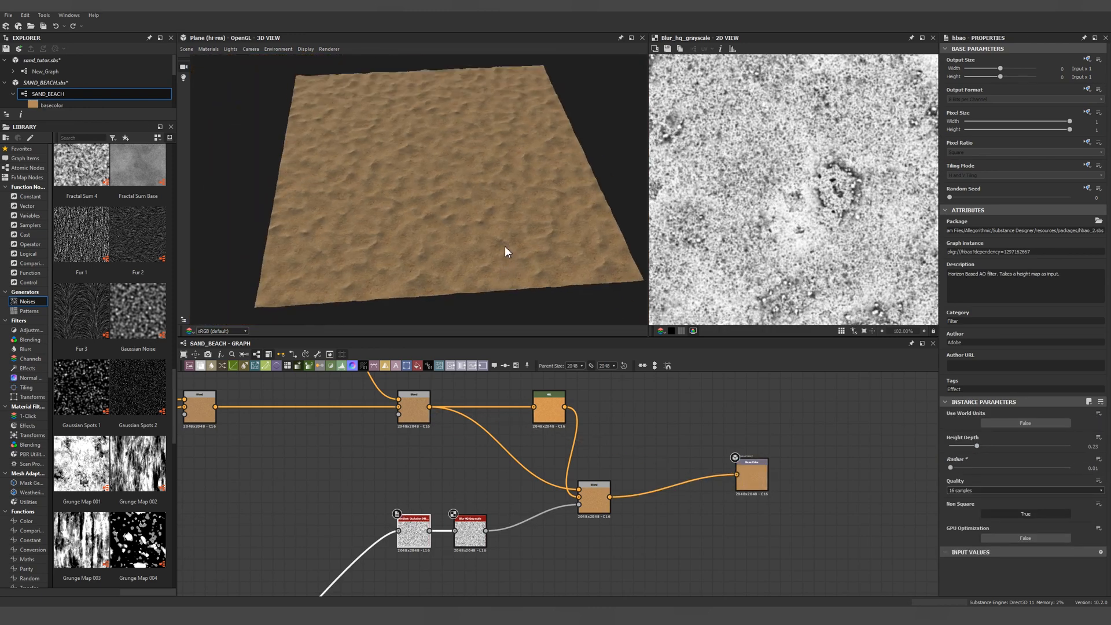
Step: Set the HSL node's saturation to 0.55
{"action": "scroll", "coordinate": [505, 252], "scroll_direction": "up", "scroll_amount": 3}
{"action": "double_click", "coordinate": [549, 408]}
{"action": "left_click_drag", "start_coordinate": [1009, 252], "coordinate": [1021, 252]}
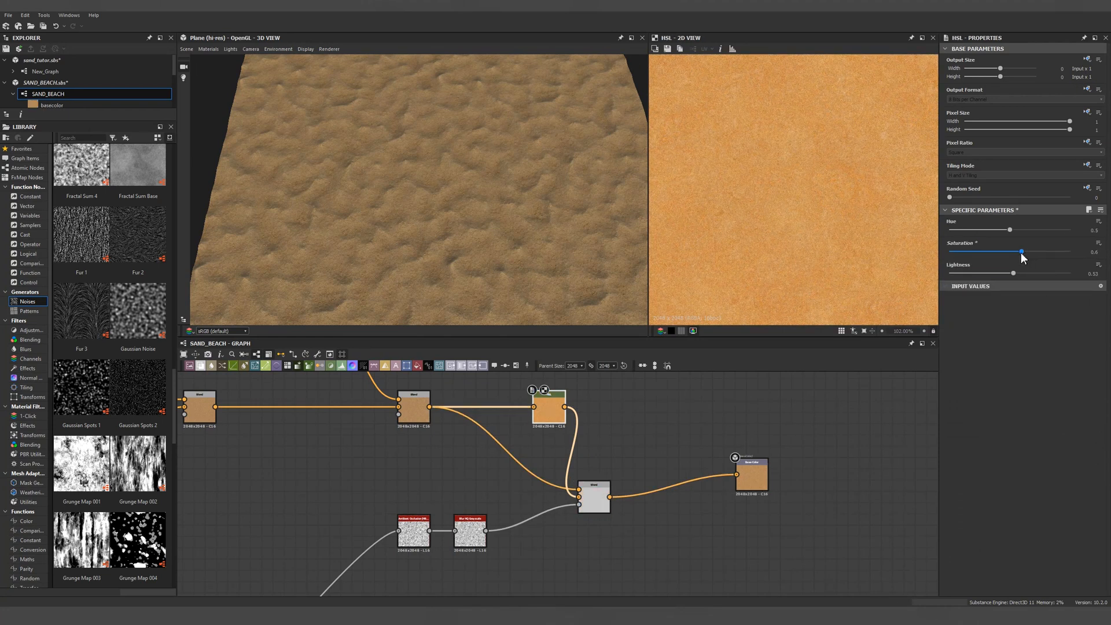
Step: Lower the curvature Overlay Blend's opacity to 0.05 and check the sand colour in the 3D view
{"action": "double_click", "coordinate": [414, 408]}
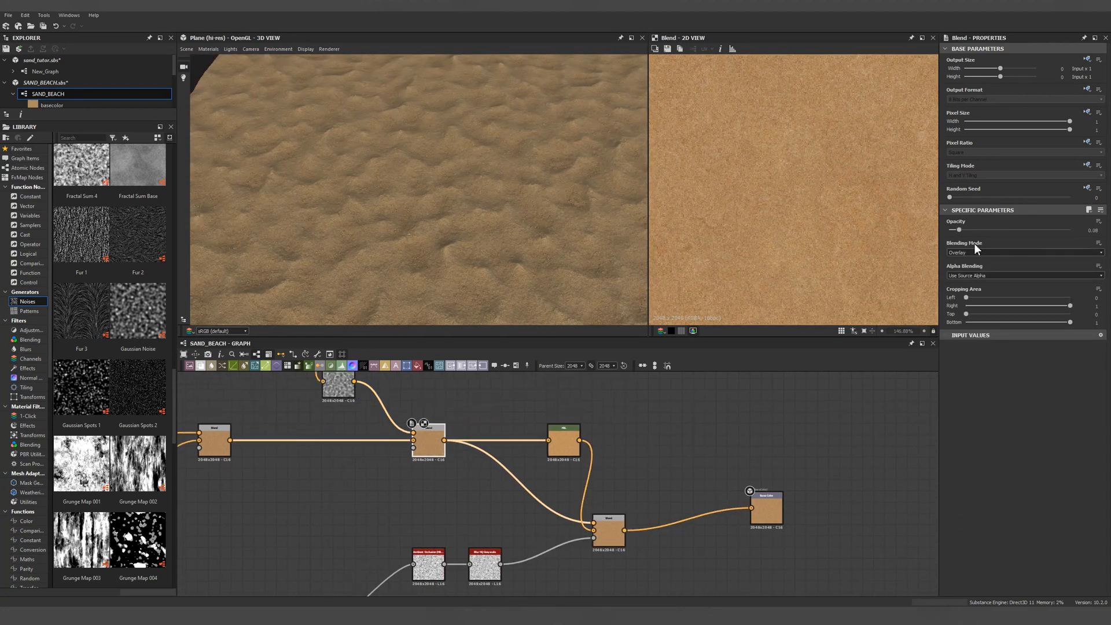
{"action": "scroll", "coordinate": [535, 207], "scroll_direction": "down", "scroll_amount": 5}
{"action": "scroll", "coordinate": [450, 234], "scroll_direction": "up", "scroll_amount": 5}
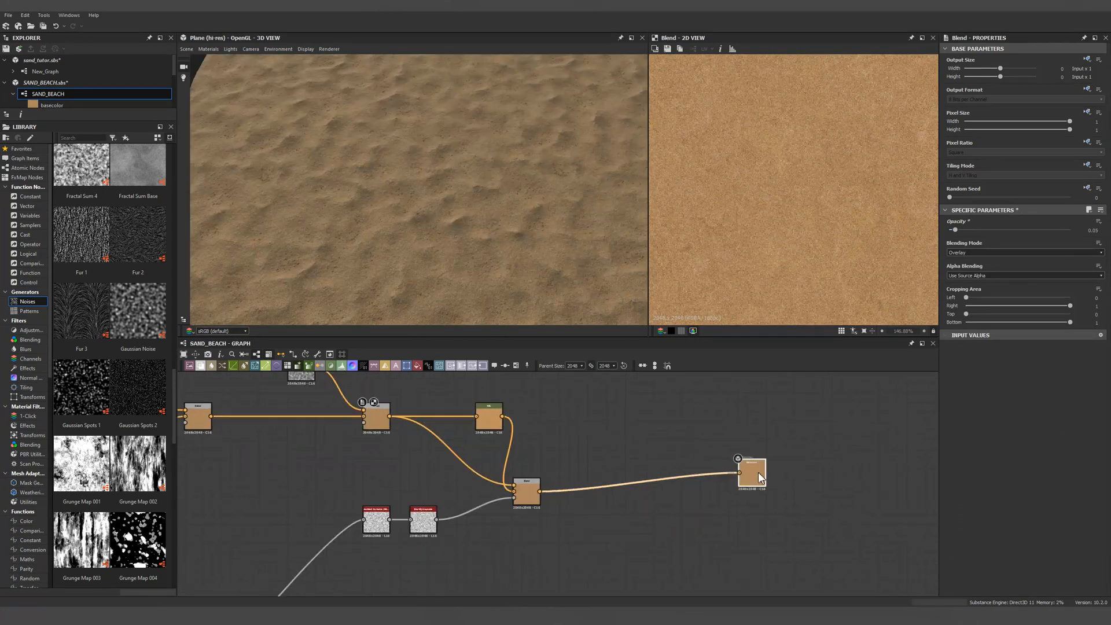
{"action": "left_click_drag", "start_coordinate": [758, 473], "coordinate": [758, 476]}
{"action": "scroll", "coordinate": [546, 263], "scroll_direction": "up", "scroll_amount": 2}
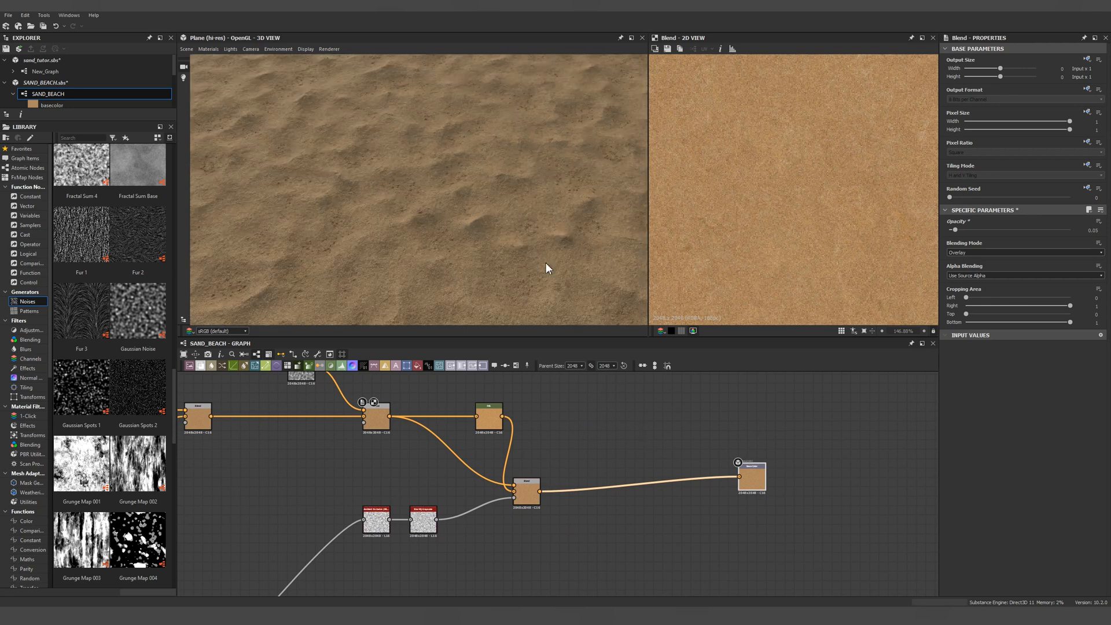
{"action": "mouse_move", "coordinate": [545, 262]}
{"action": "left_mouse_down"}
{"action": "mouse_move", "coordinate": [553, 187]}
{"action": "mouse_move", "coordinate": [512, 242]}
{"action": "left_mouse_up"}
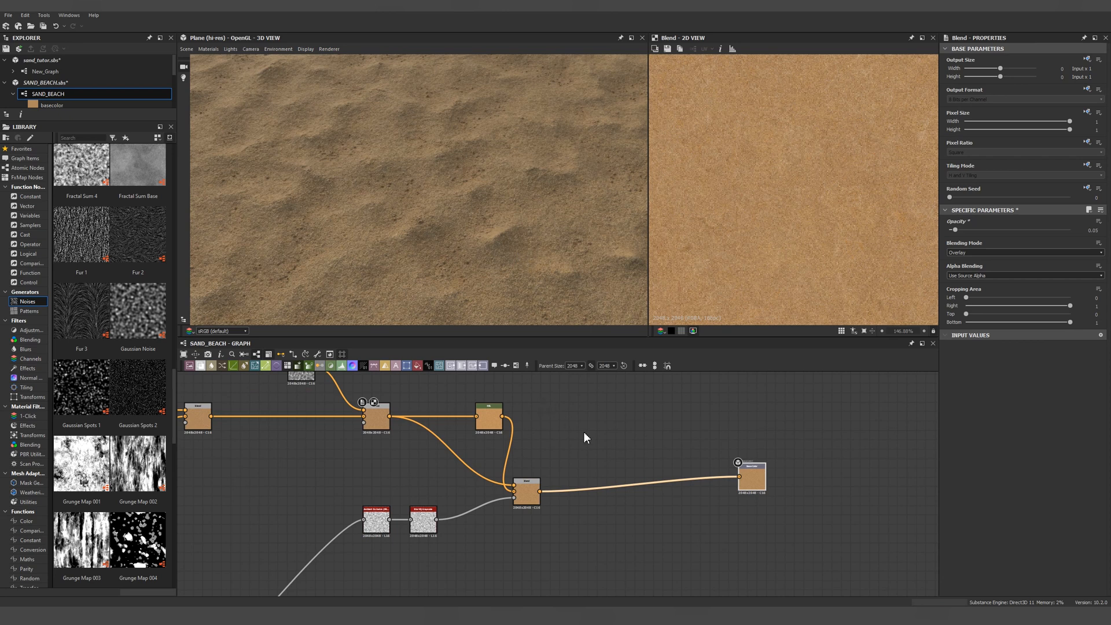
{"action": "left_click_drag", "start_coordinate": [403, 230], "coordinate": [501, 248]}
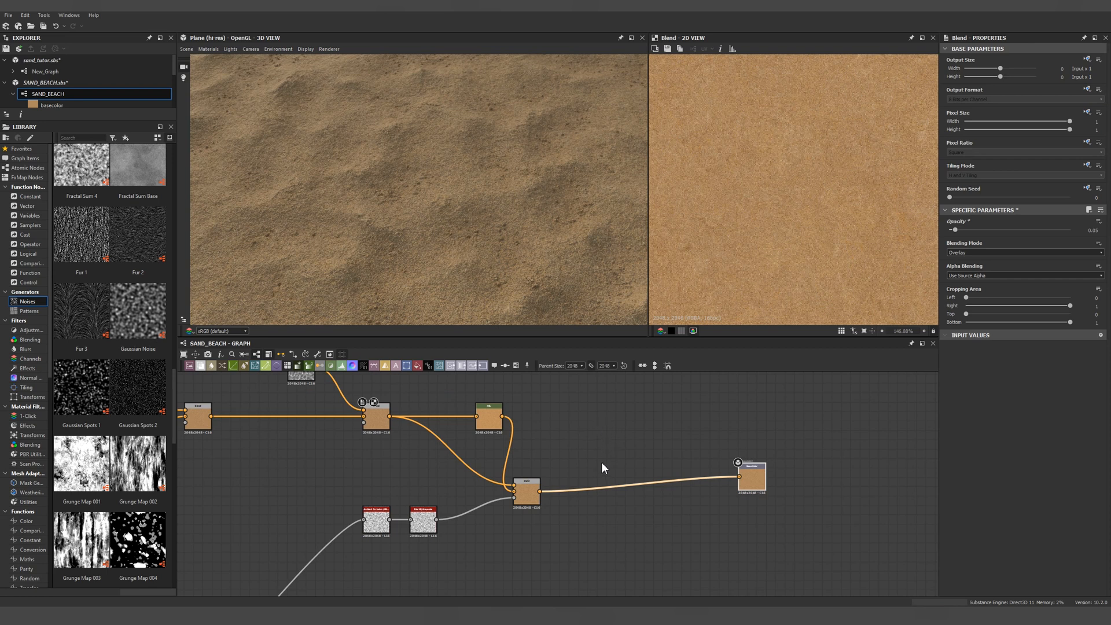
Step: Add another Blend node and a duplicate HSL darkened to saturation 0.43 and lightness 0.38 for the debris colour
{"action": "left_click", "coordinate": [597, 447]}
{"action": "key", "text": "space"}
{"action": "type", "text": "blend"}
{"action": "key", "text": "Return"}
{"action": "key", "text": "space"}
{"action": "type", "text": "hsl"}
{"action": "key", "text": "Return"}
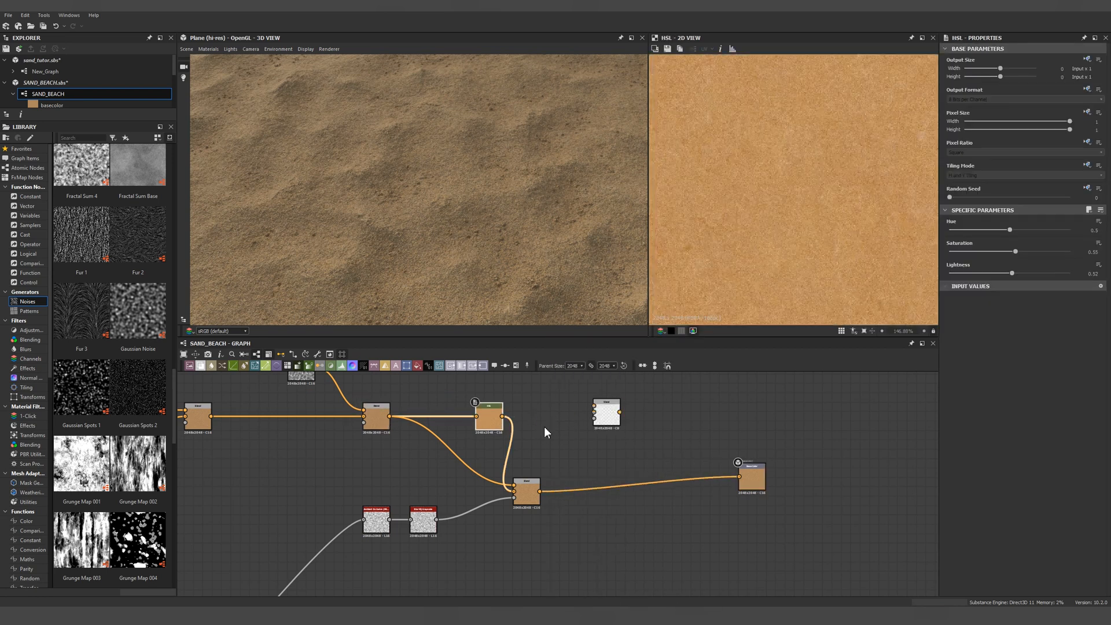
{"action": "key", "text": "ctrl+d"}
{"action": "left_click_drag", "start_coordinate": [556, 483], "coordinate": [544, 377]}
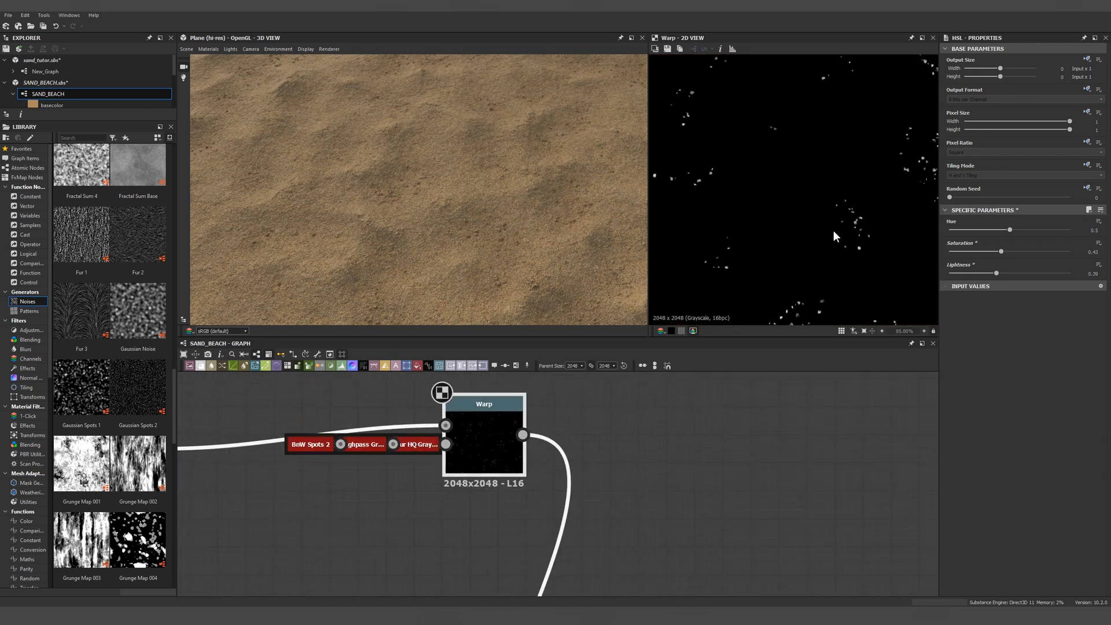
Step: Connect the scattered-spots Warp to the new Blend's opacity input, mixing the dark HSL over the masked sand colour
{"action": "left_click_drag", "start_coordinate": [523, 433], "coordinate": [667, 456]}
{"action": "scroll", "coordinate": [684, 439], "scroll_direction": "down", "scroll_amount": 3}
{"action": "scroll", "coordinate": [668, 433], "scroll_direction": "down", "scroll_amount": 6}
{"action": "scroll", "coordinate": [665, 467], "scroll_direction": "up", "scroll_amount": 3}
{"action": "double_click", "coordinate": [674, 457]}
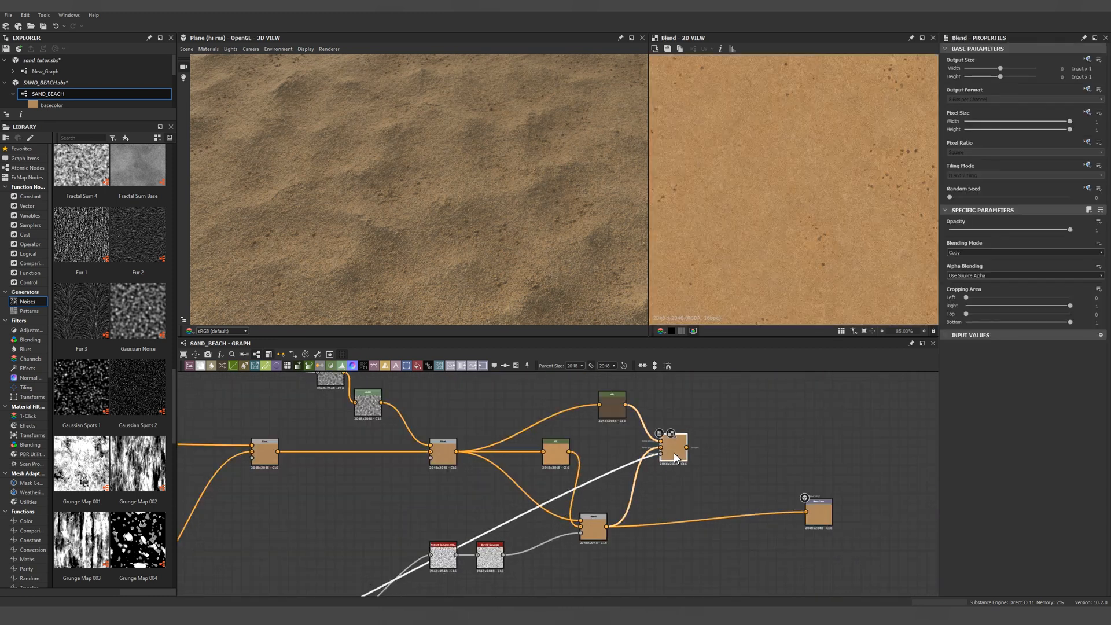
Step: Connect the debris colour Blend to the base colour output and inspect the dark specks on the sand
{"action": "scroll", "coordinate": [835, 221], "scroll_direction": "down", "scroll_amount": 3}
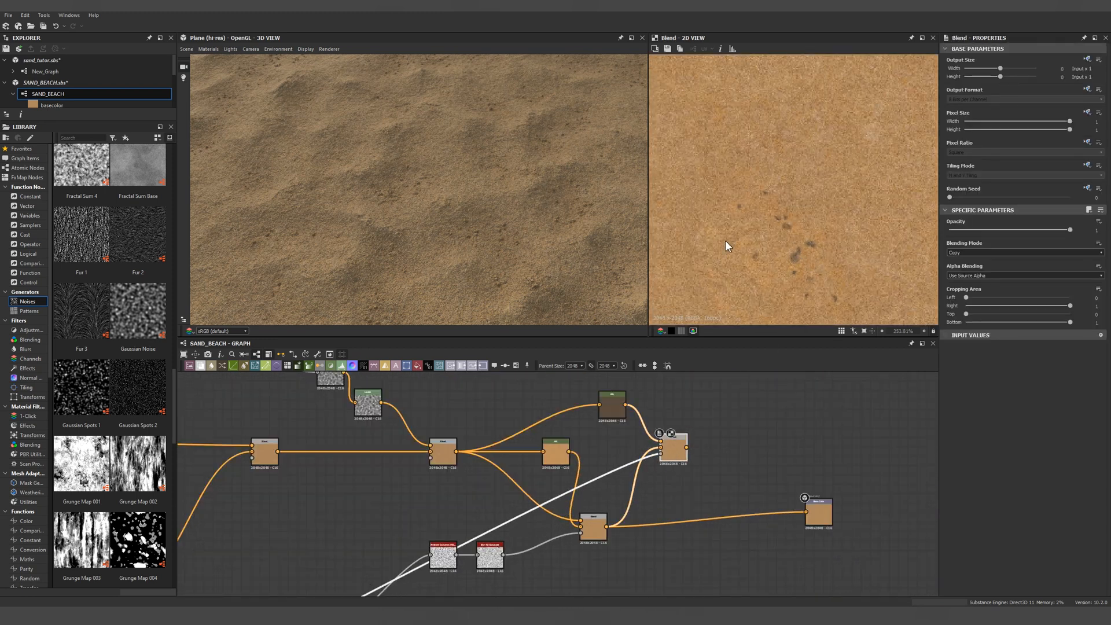
{"action": "scroll", "coordinate": [543, 224], "scroll_direction": "down", "scroll_amount": 2}
{"action": "left_click_drag", "start_coordinate": [541, 230], "coordinate": [602, 187]}
{"action": "scroll", "coordinate": [762, 140], "scroll_direction": "up", "scroll_amount": 5}
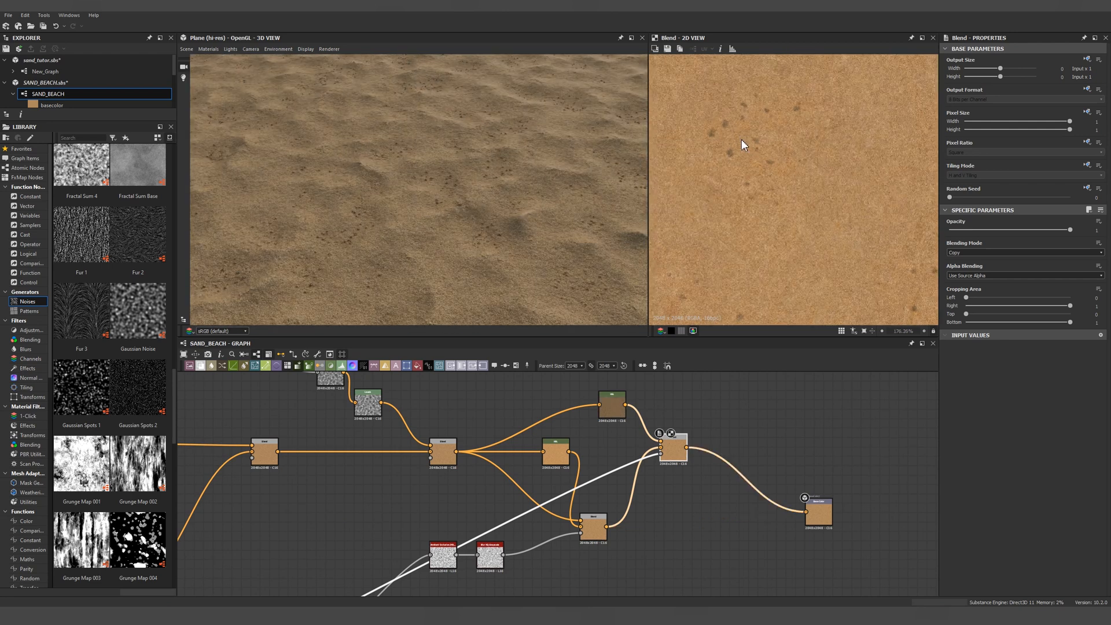
{"action": "scroll", "coordinate": [710, 481], "scroll_direction": "down", "scroll_amount": 3}
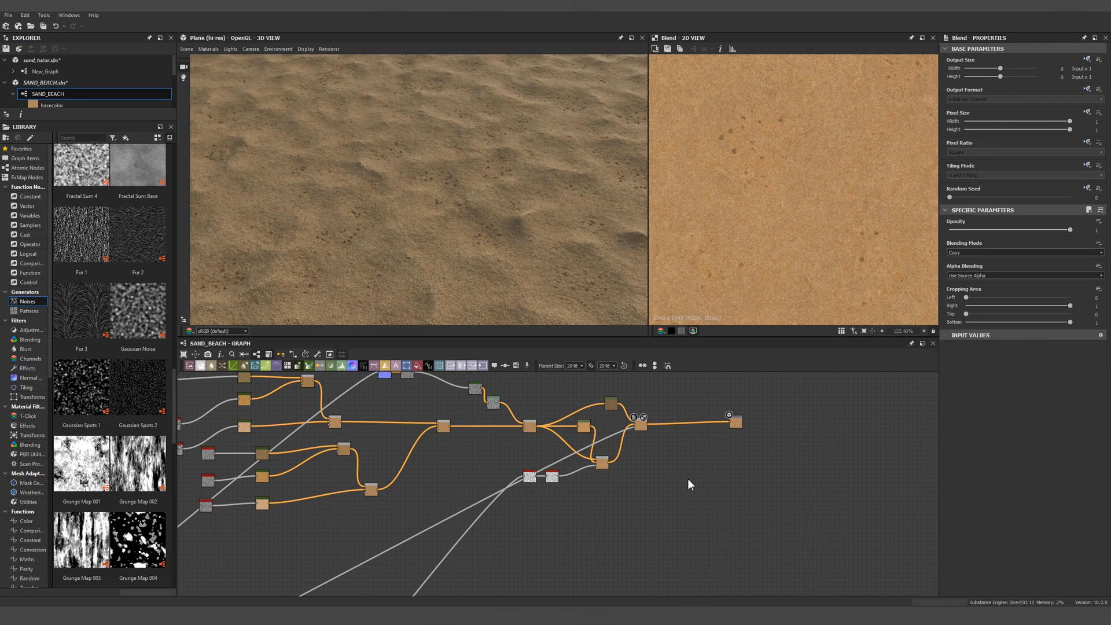
Step: Add a Grayscale Conversion of the final colour Blend and connect it to the roughness output
{"action": "scroll", "coordinate": [686, 431], "scroll_direction": "up", "scroll_amount": 4}
{"action": "key", "text": "space"}
{"action": "type", "text": "gray"}
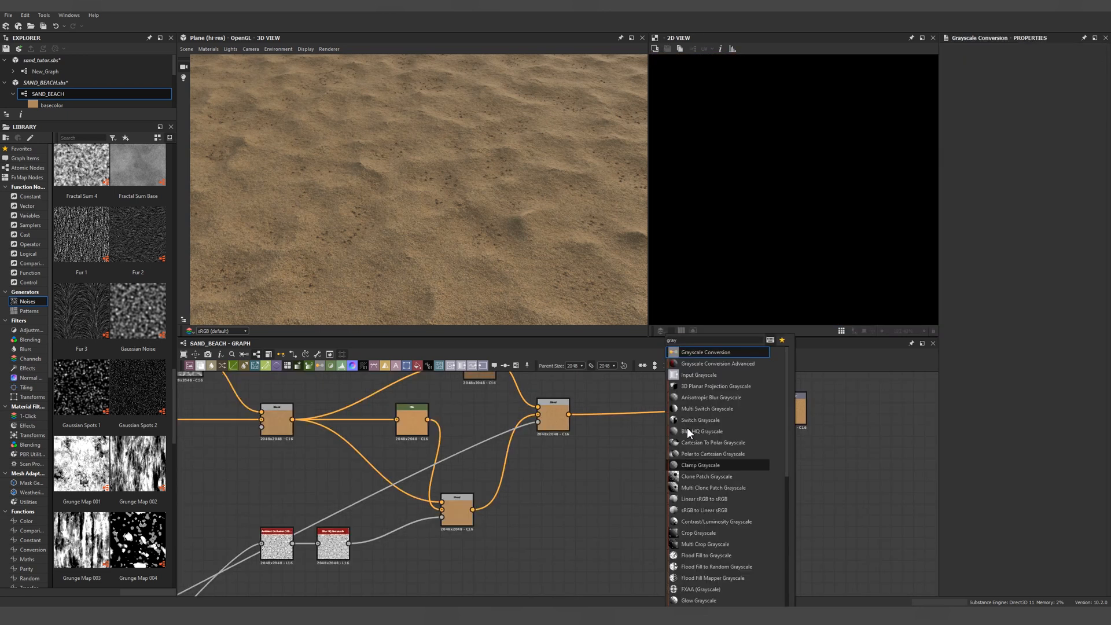
{"action": "left_click", "coordinate": [708, 352]}
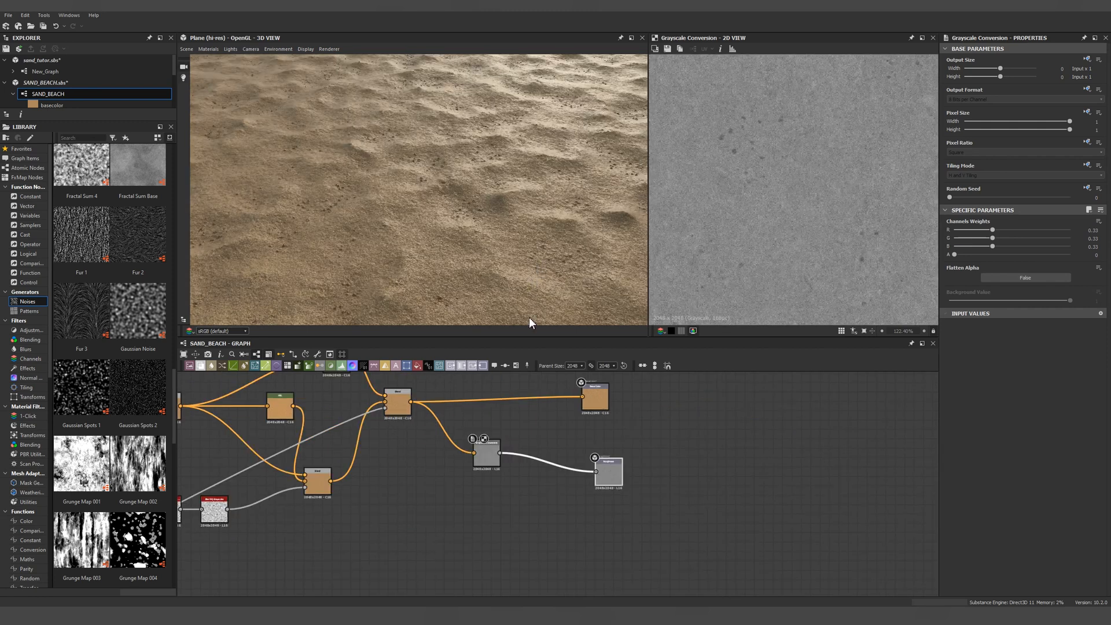
Step: Insert a Levels node between the Grayscale Conversion and the roughness output, and lower its white point to brighten the map
{"action": "left_click_drag", "start_coordinate": [491, 445], "coordinate": [487, 461]}
{"action": "key", "text": "space"}
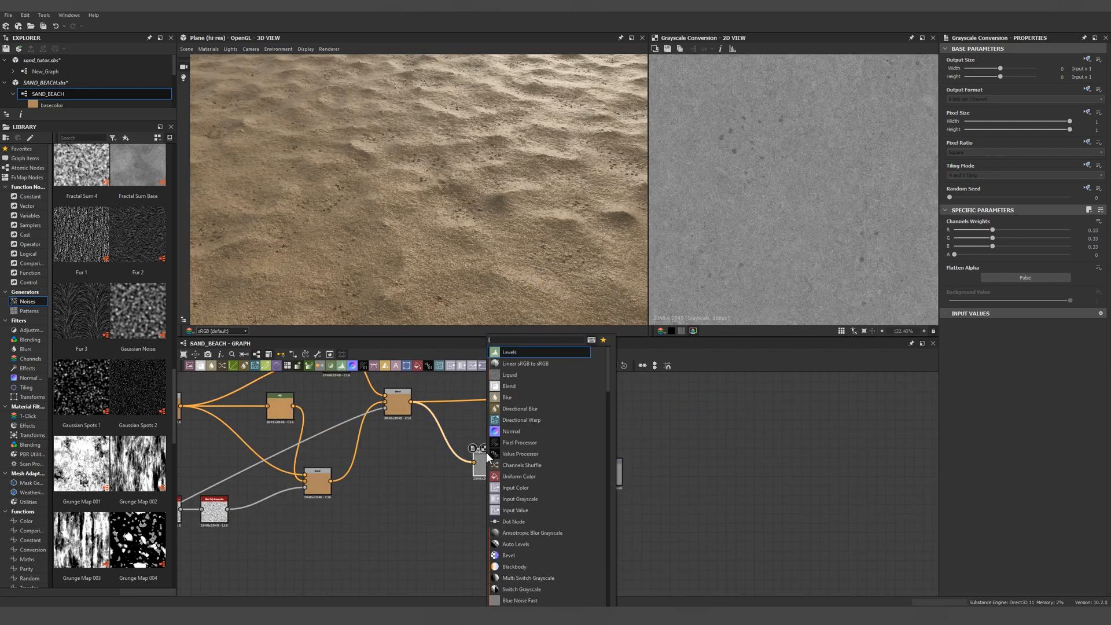
{"action": "left_click", "coordinate": [508, 352]}
{"action": "left_click_drag", "start_coordinate": [1097, 245], "coordinate": [1047, 246]}
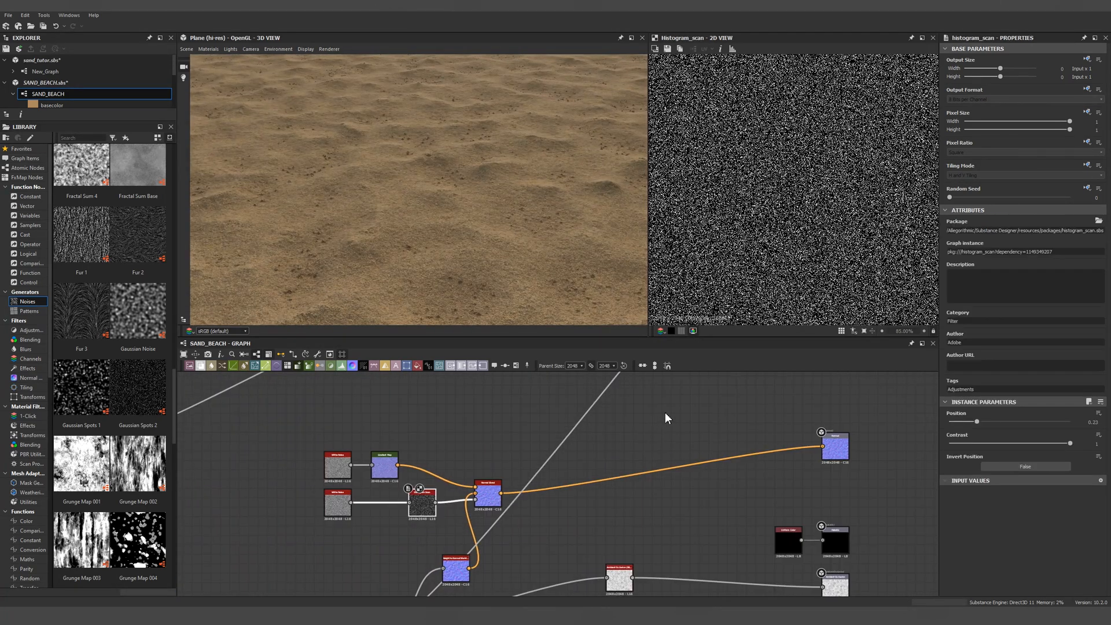
Step: Add a Blend with the white-noise Histogram Scan as foreground and the roughness Levels as background
{"action": "key", "text": "f"}
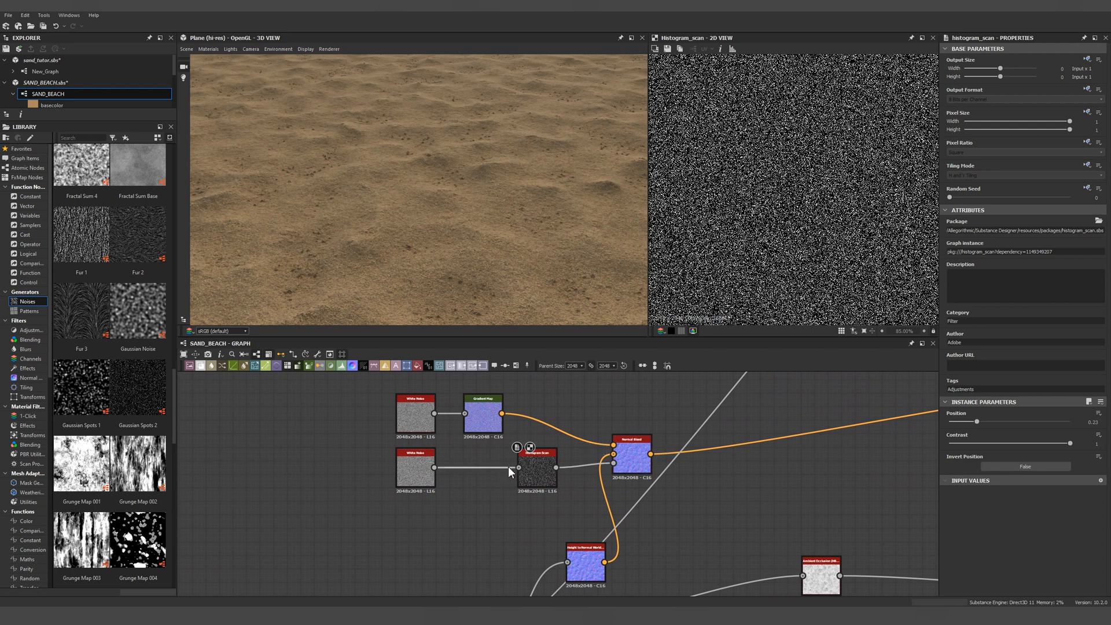
{"action": "left_click", "coordinate": [544, 473]}
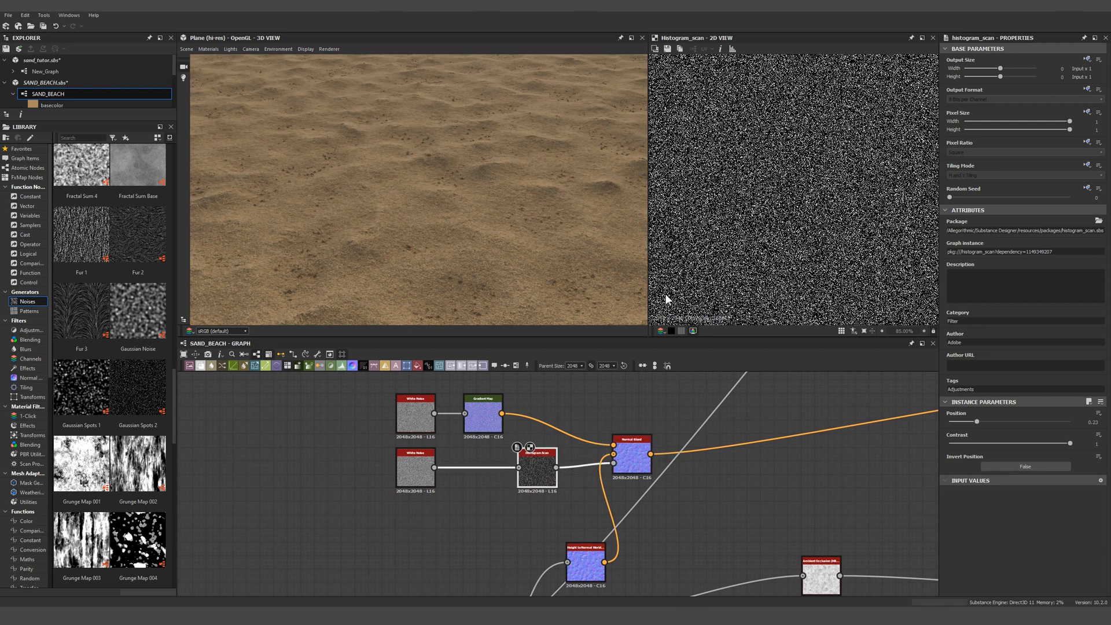
{"action": "scroll", "coordinate": [768, 246], "scroll_direction": "up", "scroll_amount": 3}
{"action": "middle_click_drag", "start_coordinate": [668, 377], "coordinate": [595, 434]}
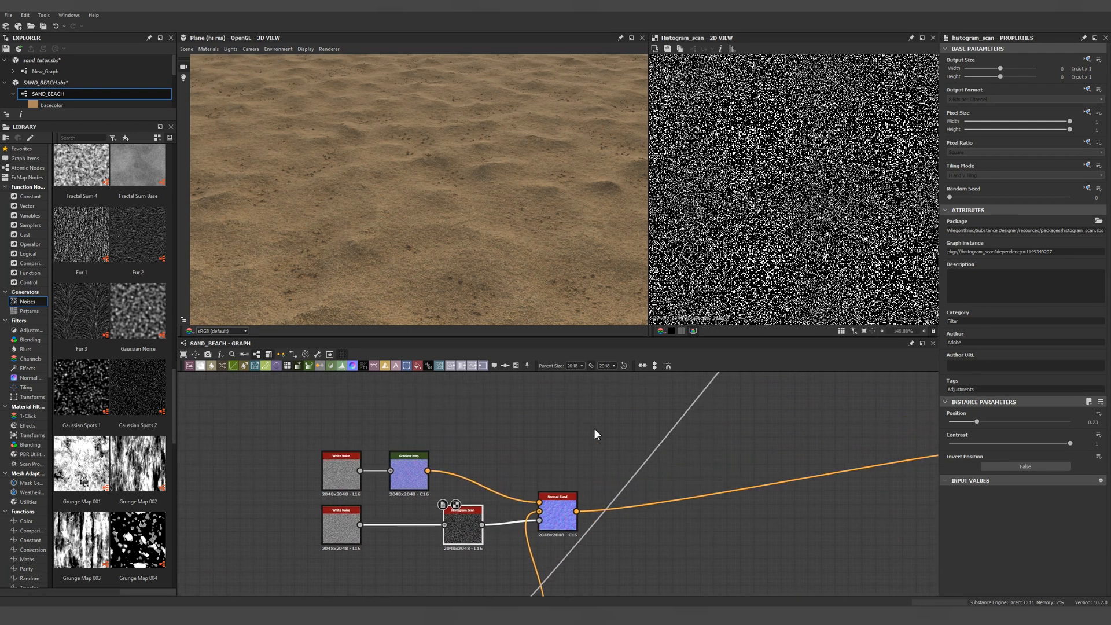
{"action": "key", "text": "b"}
{"action": "left_click_drag", "start_coordinate": [483, 527], "coordinate": [593, 416]}
{"action": "scroll", "coordinate": [593, 416], "scroll_direction": "down", "scroll_amount": 3}
{"action": "scroll", "coordinate": [640, 508], "scroll_direction": "up", "scroll_amount": 3}
{"action": "left_click_drag", "start_coordinate": [670, 449], "coordinate": [714, 509]}
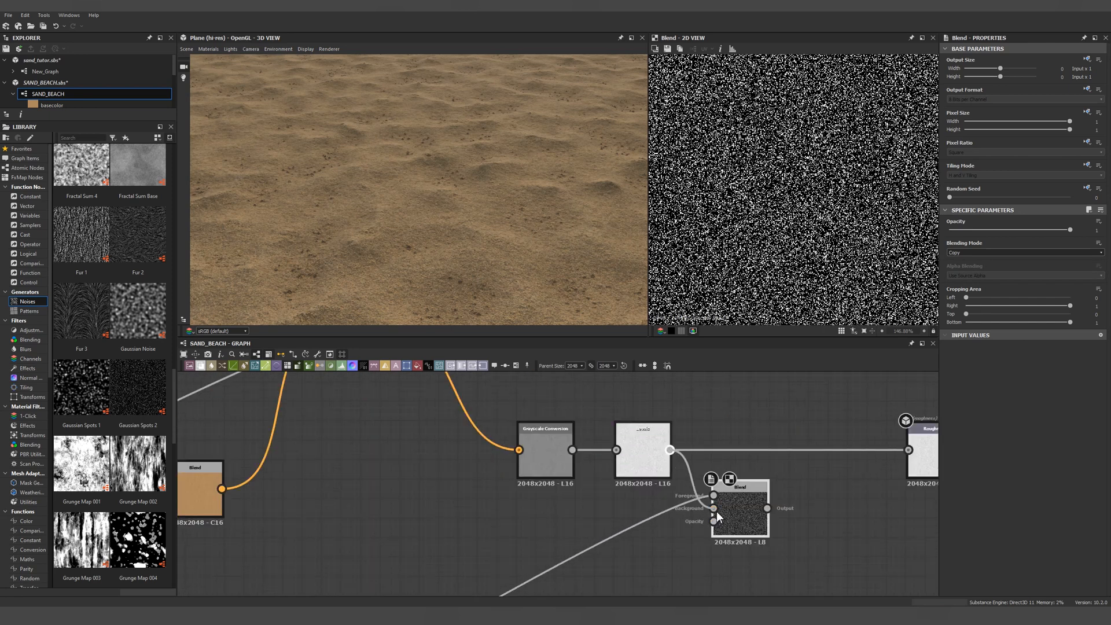
Step: Set the roughness Blend to Subtract, lower its opacity, connect it to the roughness output and inspect the sand
{"action": "left_click", "coordinate": [1019, 252]}
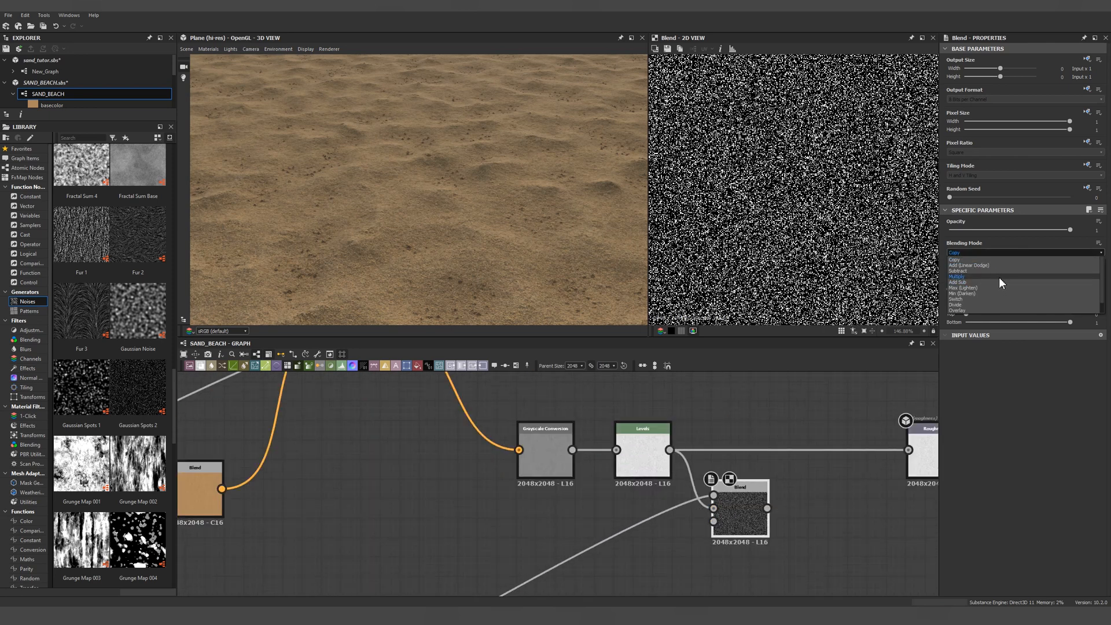
{"action": "left_click", "coordinate": [971, 271]}
{"action": "left_click_drag", "start_coordinate": [1070, 230], "coordinate": [988, 230]}
{"action": "left_click_drag", "start_coordinate": [767, 508], "coordinate": [908, 449]}
{"action": "left_click_drag", "start_coordinate": [465, 230], "coordinate": [528, 247]}
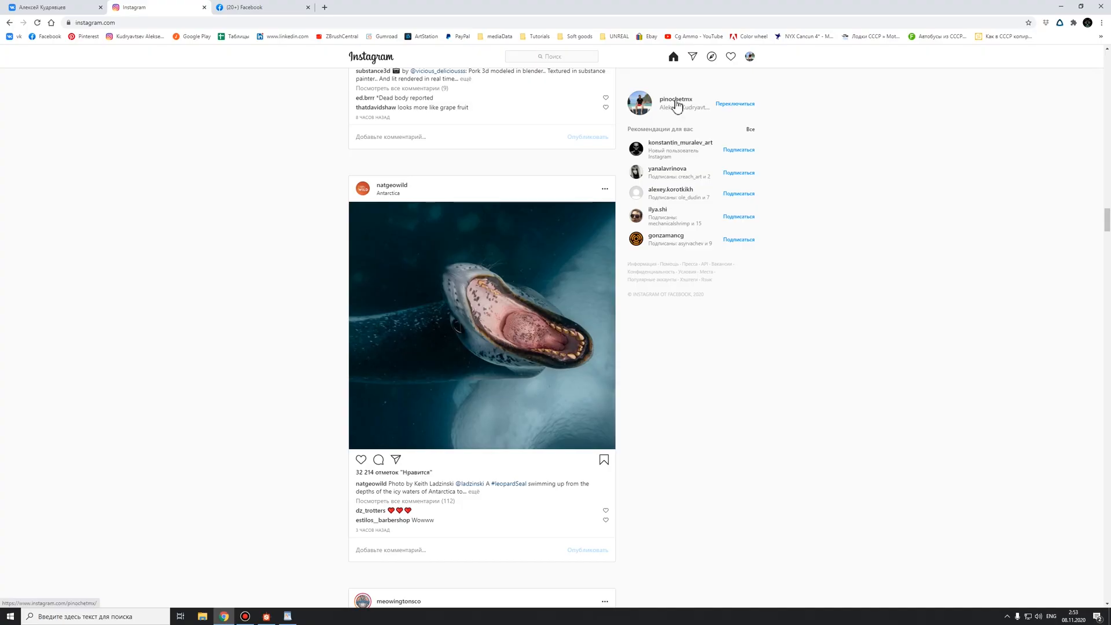
Step: Switch to the web browser, view the artist's own Instagram profile and open Gumroad in a new tab
{"action": "left_click", "coordinate": [675, 105]}
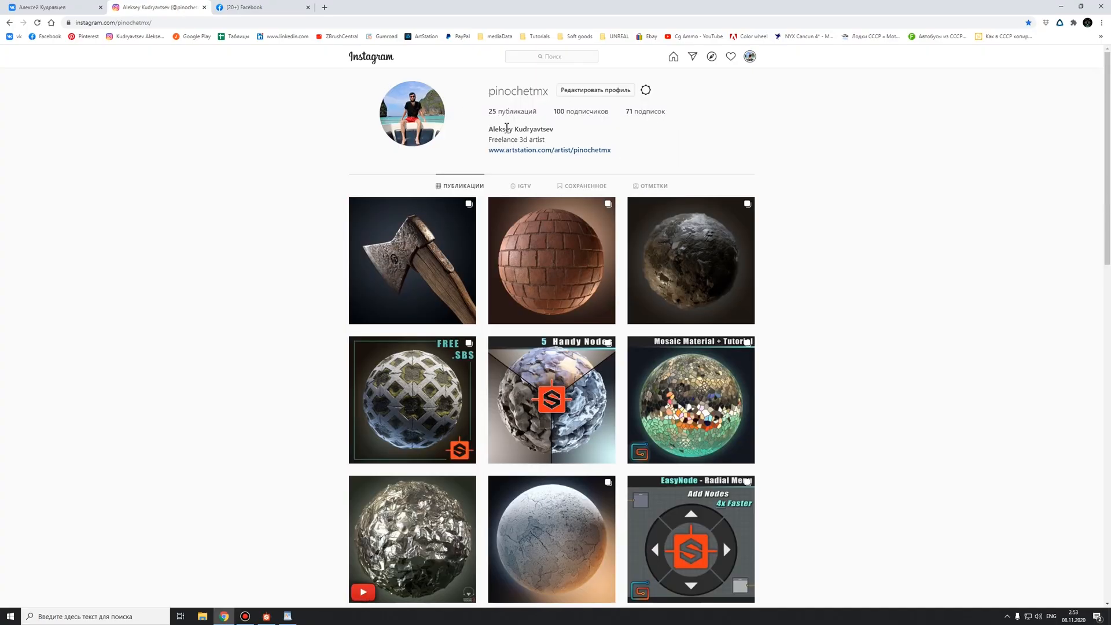
{"action": "key", "text": "ctrl+t"}
{"action": "left_click", "coordinate": [386, 37]}
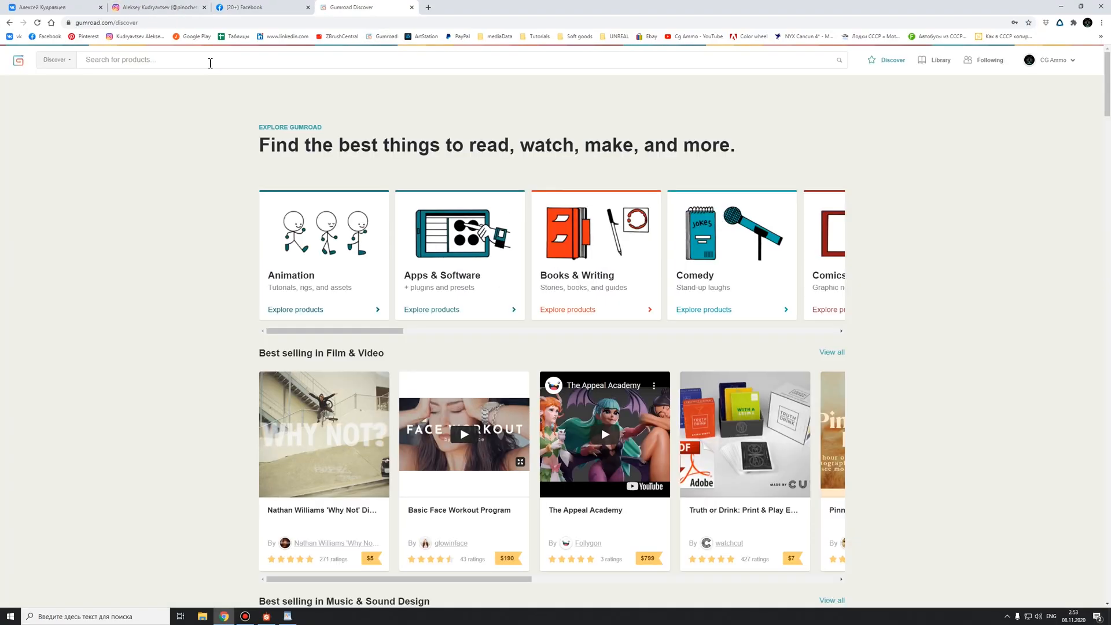
Step: Search Gumroad for "substance masters" and look through the listed products
{"action": "left_click", "coordinate": [210, 60]}
{"action": "type", "text": "substance m"}
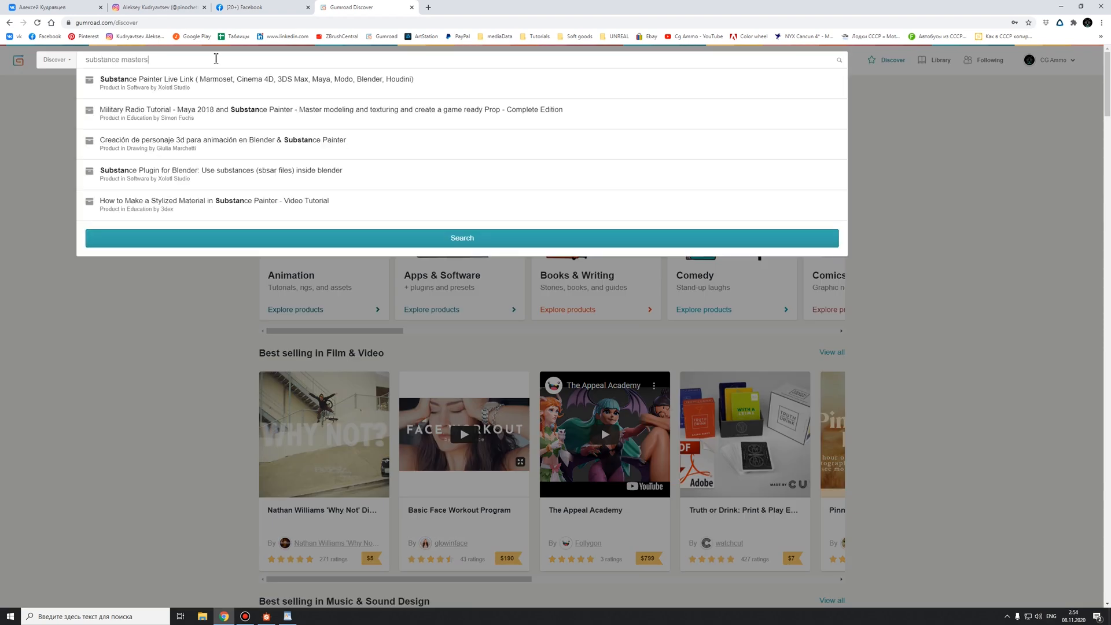
{"action": "type", "text": "asters"}
{"action": "key", "text": "Return"}
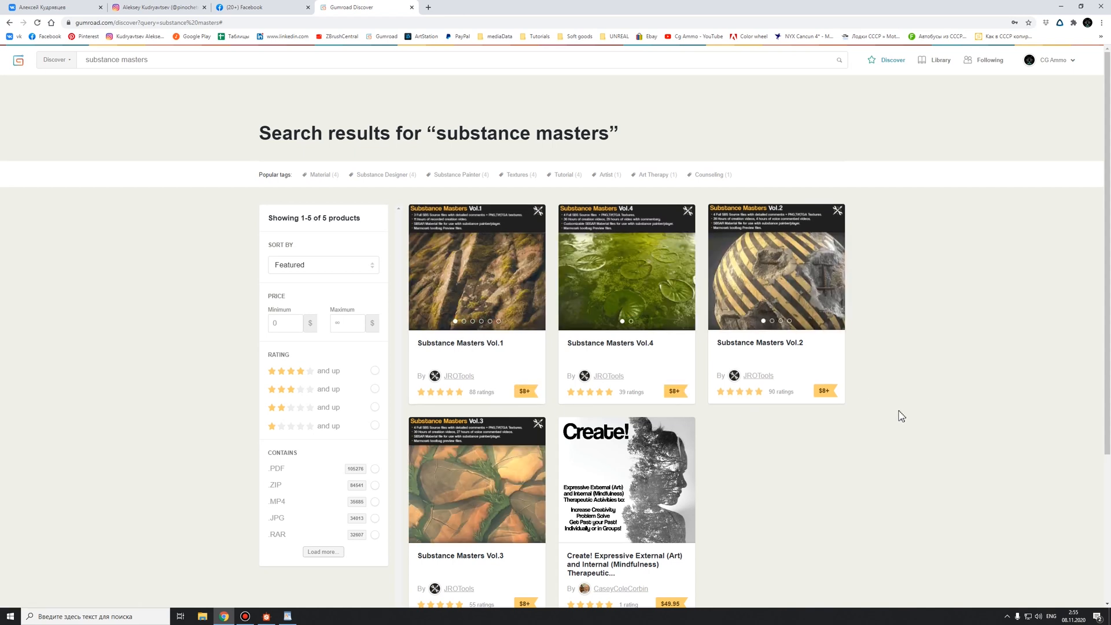
{"action": "scroll", "coordinate": [962, 366], "scroll_direction": "down", "scroll_amount": 1}
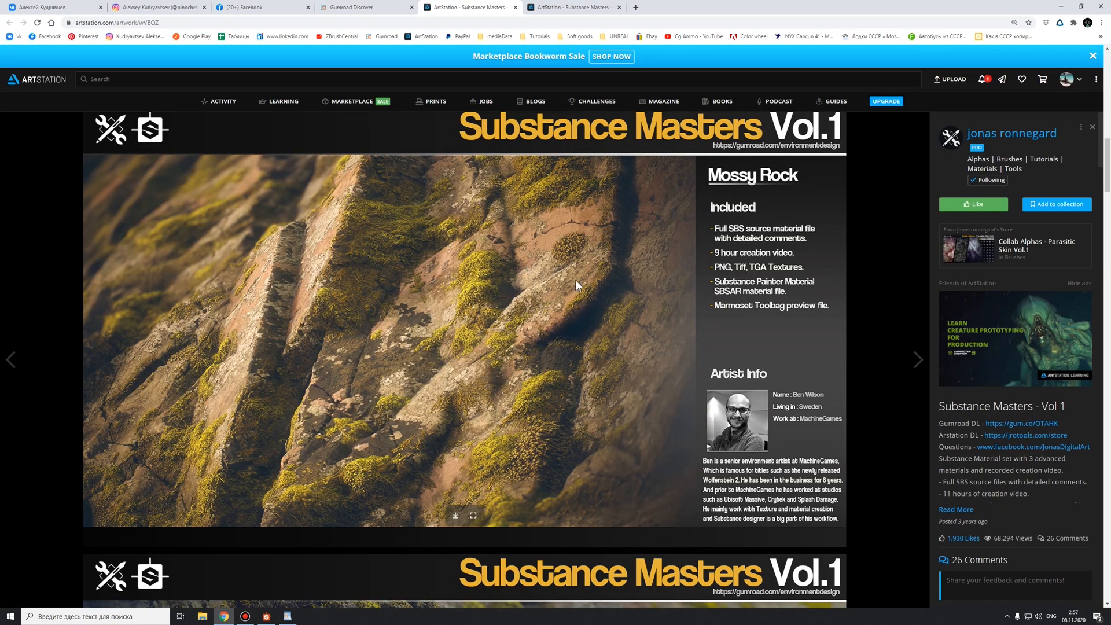
Step: Examine the material previews on the ArtStation pages of Substance Masters Vol.1 and Vol.4
{"action": "scroll", "coordinate": [544, 298], "scroll_direction": "down", "scroll_amount": 8}
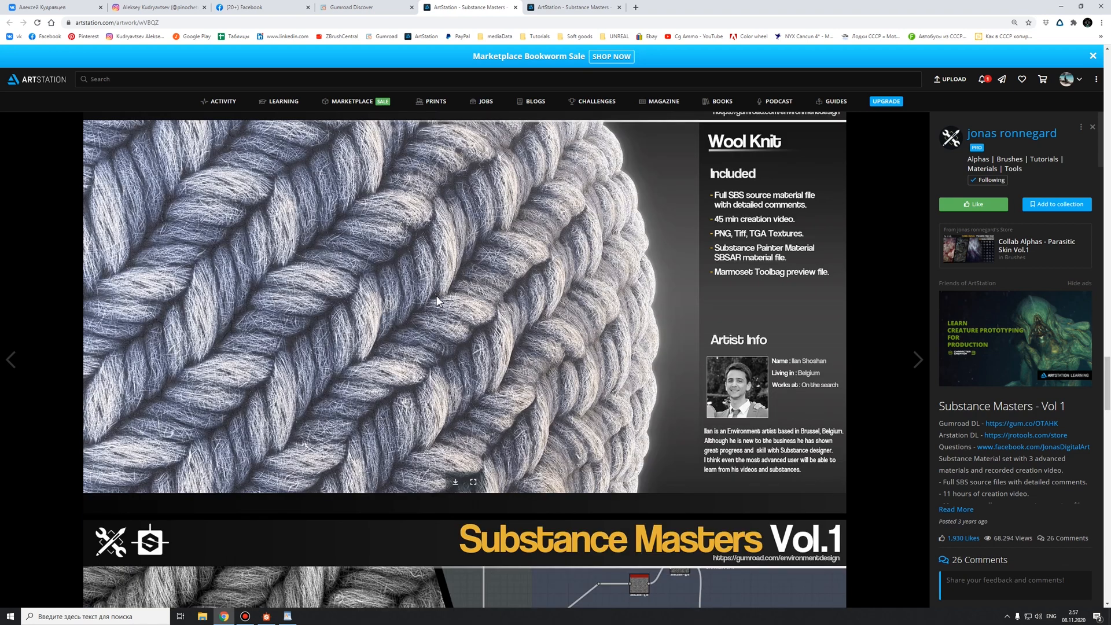
{"action": "key", "text": "ctrl+Tab"}
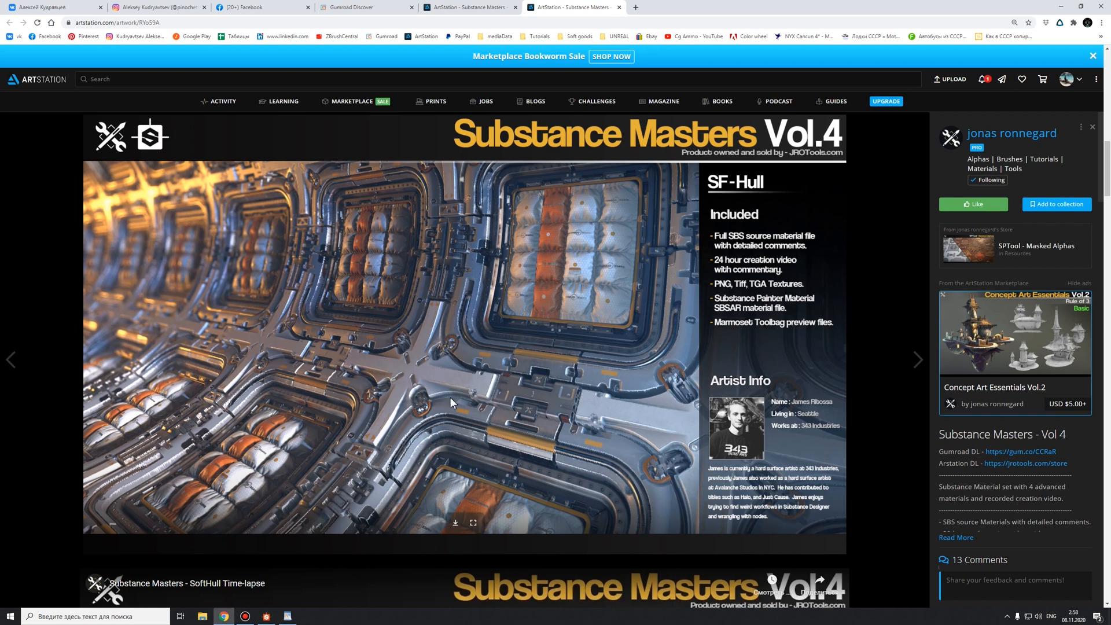
{"action": "scroll", "coordinate": [487, 391], "scroll_direction": "down", "scroll_amount": 8}
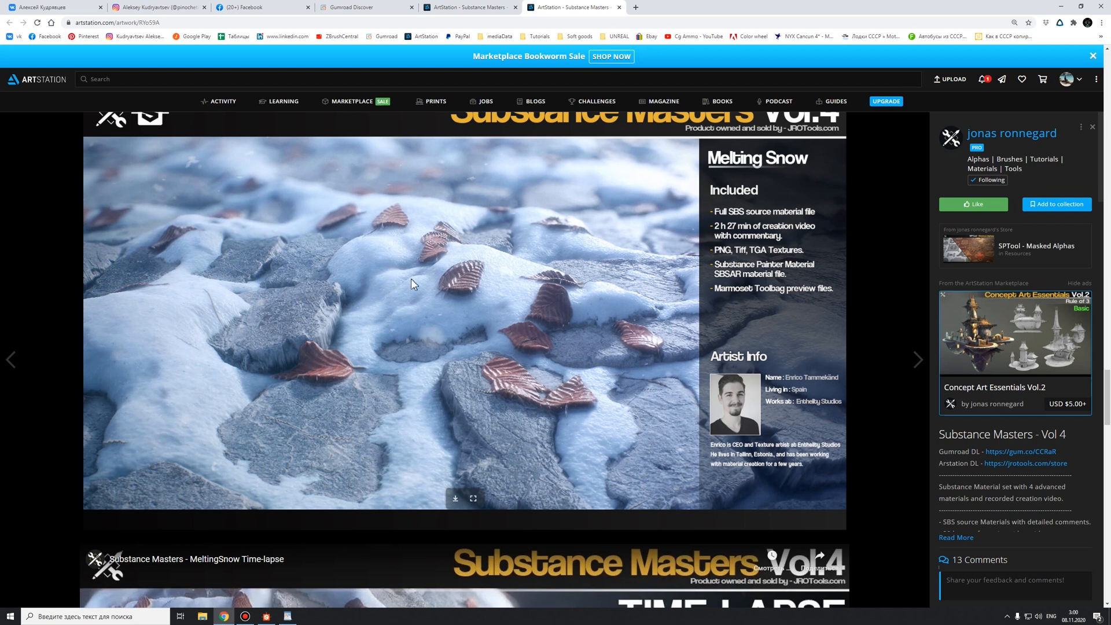
{"action": "key", "text": "ctrl+shift+Tab"}
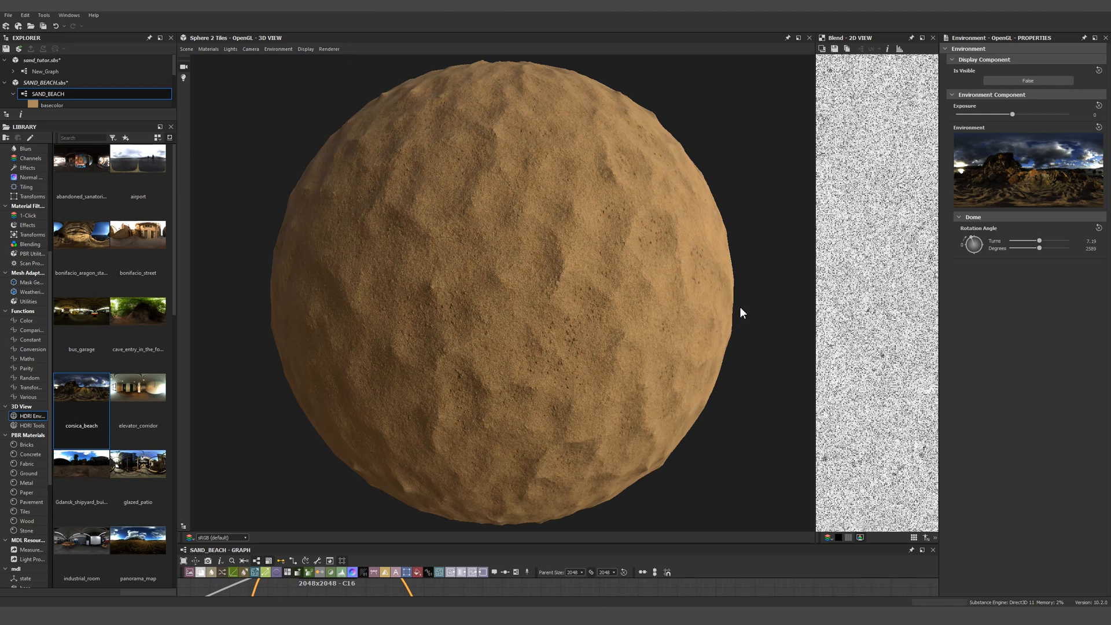
Step: Light the sand sphere with the glazed_patio and road_in_tenerife HDRI environments in turn, rotating the lighting for each
{"action": "right_click_drag", "start_coordinate": [737, 307], "coordinate": [510, 390], "text": "ctrl+shift"}
{"action": "left_click_drag", "start_coordinate": [137, 465], "coordinate": [400, 379]}
{"action": "right_click_drag", "start_coordinate": [400, 380], "coordinate": [550, 341], "text": "ctrl+shift"}
{"action": "scroll", "coordinate": [142, 391], "scroll_direction": "down", "scroll_amount": 3}
{"action": "left_click_drag", "start_coordinate": [142, 390], "coordinate": [547, 362]}
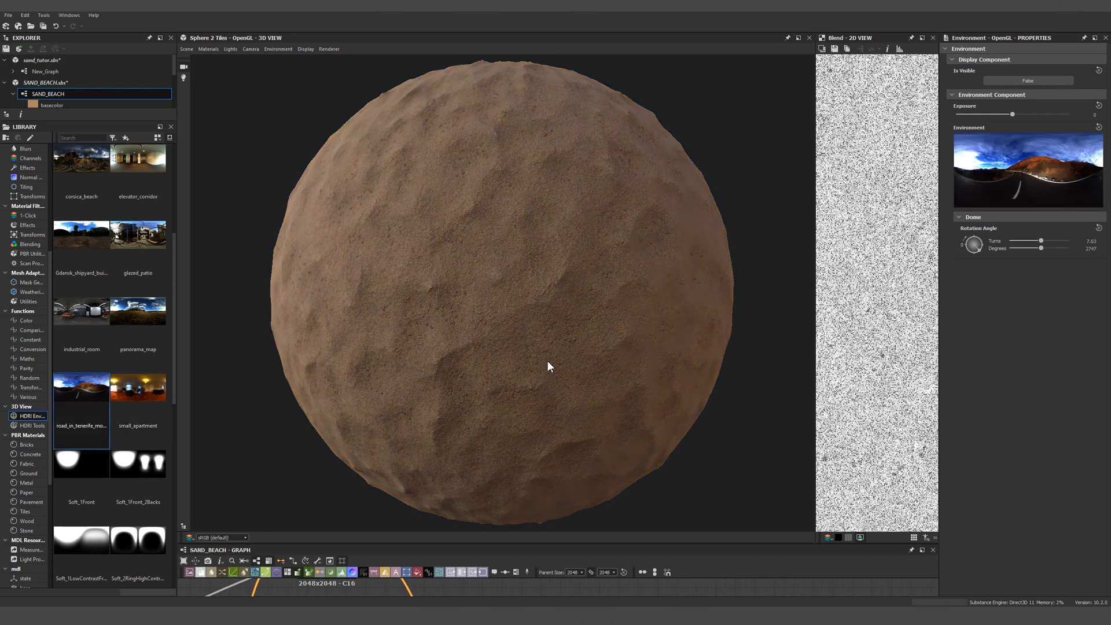
{"action": "right_click_drag", "start_coordinate": [547, 362], "coordinate": [682, 364], "text": "ctrl+shift"}
{"action": "right_click_drag", "start_coordinate": [575, 362], "coordinate": [616, 373], "text": "ctrl+shift"}
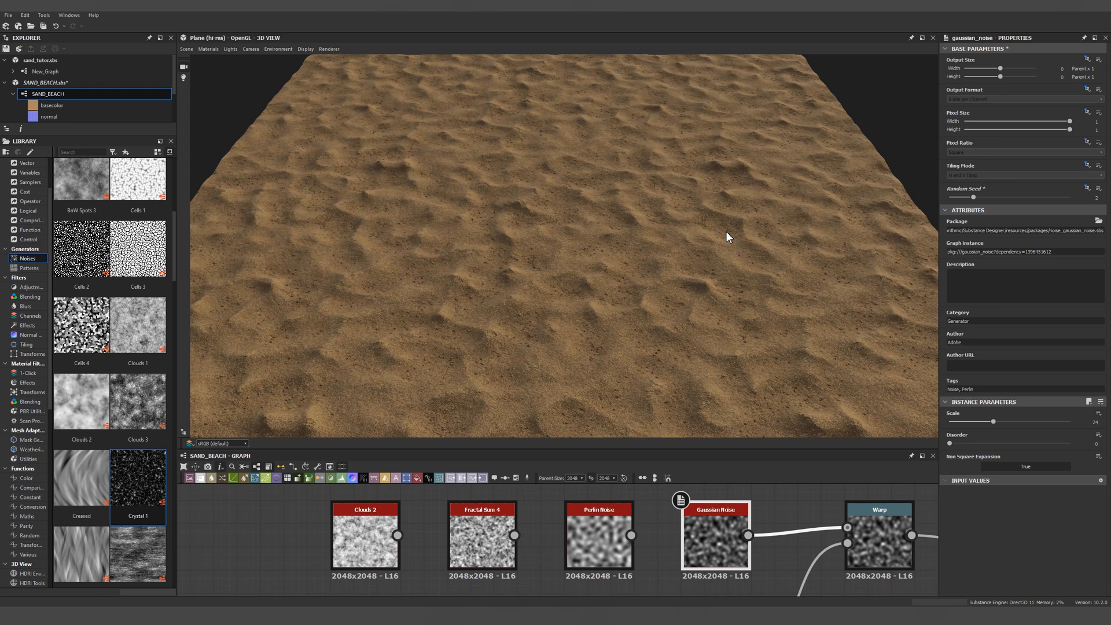
Step: Replace the Gaussian Noise feeding the Warp node's input with the Perlin Noise
{"action": "scroll", "coordinate": [743, 515], "scroll_direction": "down", "scroll_amount": 5}
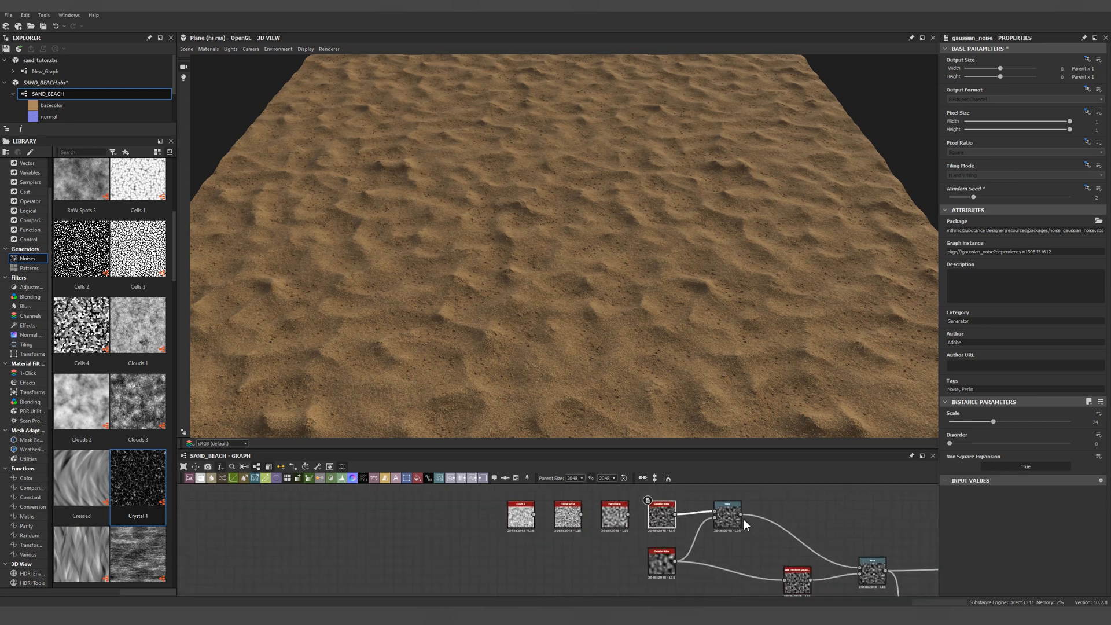
{"action": "middle_click_drag", "start_coordinate": [743, 518], "coordinate": [627, 503]}
{"action": "scroll", "coordinate": [708, 519], "scroll_direction": "down", "scroll_amount": 1}
{"action": "middle_click_drag", "start_coordinate": [708, 520], "coordinate": [701, 544]}
{"action": "scroll", "coordinate": [575, 532], "scroll_direction": "up", "scroll_amount": 5}
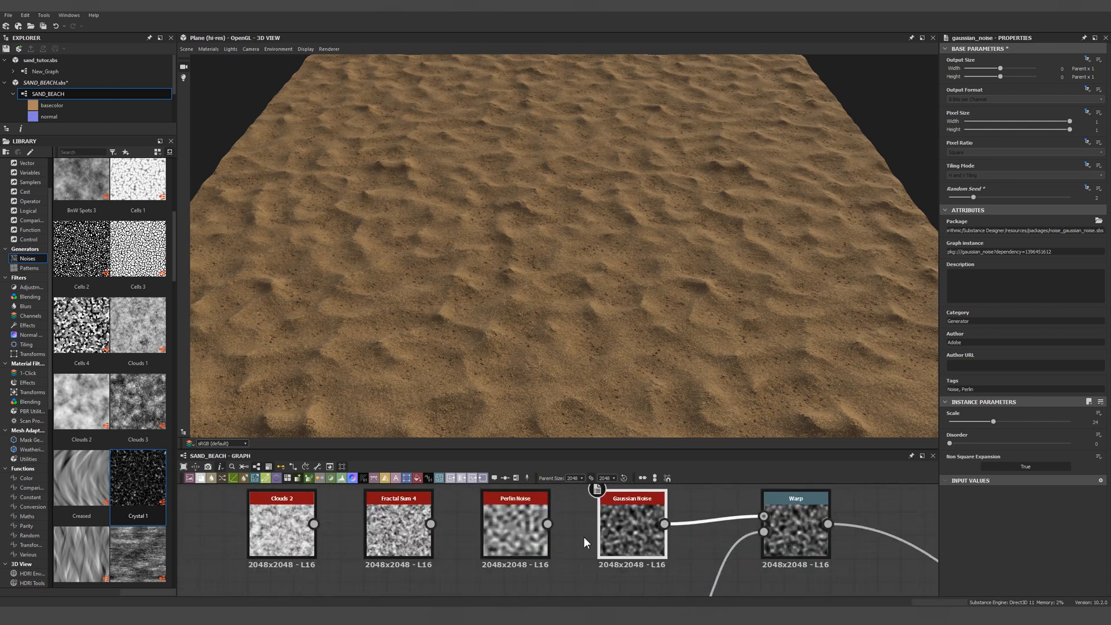
{"action": "middle_click_drag", "start_coordinate": [586, 542], "coordinate": [595, 554]}
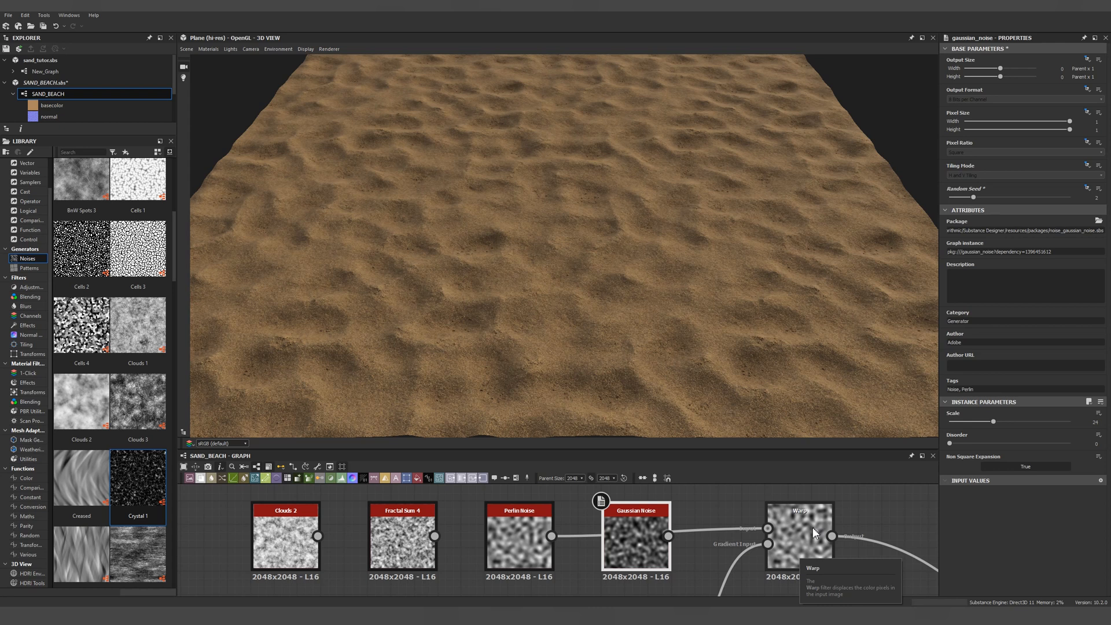
Step: Set the Intensity of the Slope Blur Grayscale following the second Warp to 0.25
{"action": "middle_click_drag", "start_coordinate": [812, 527], "coordinate": [630, 507]}
{"action": "scroll", "coordinate": [752, 526], "scroll_direction": "down", "scroll_amount": 2}
{"action": "scroll", "coordinate": [729, 527], "scroll_direction": "down", "scroll_amount": 2}
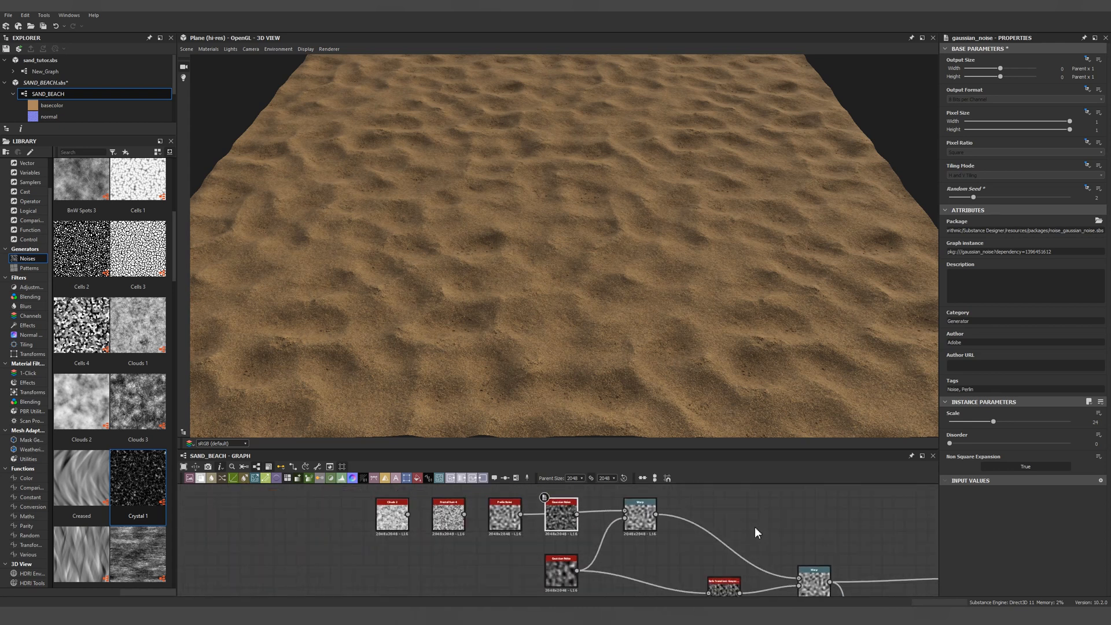
{"action": "middle_click_drag", "start_coordinate": [781, 550], "coordinate": [707, 505]}
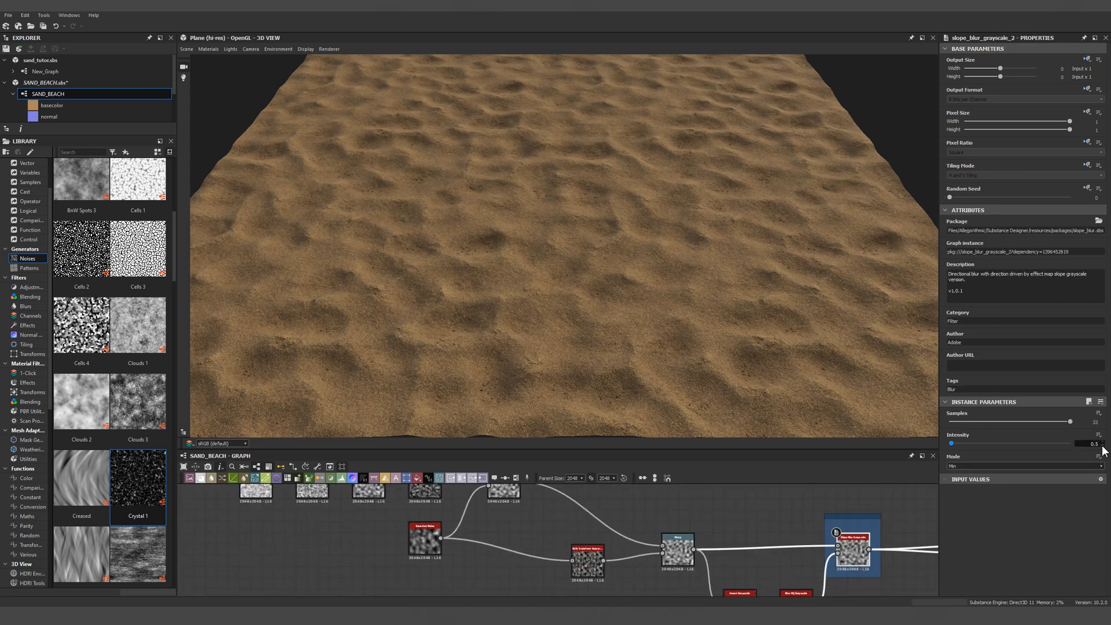
{"action": "key", "text": "Return"}
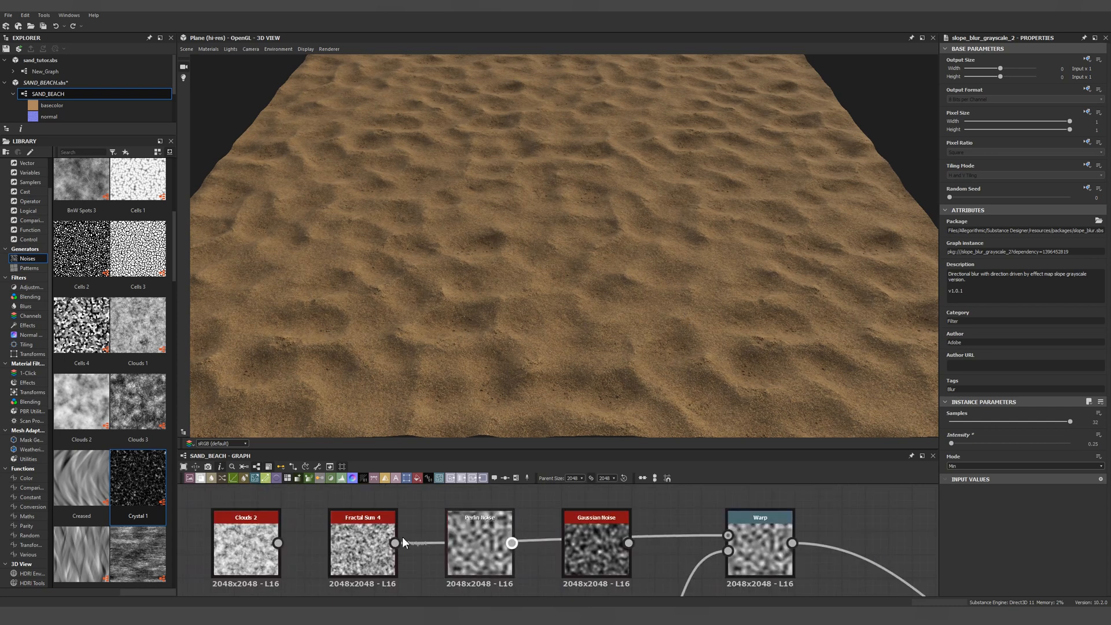
Step: Feed Fractal Sum 4 into the Warp node in place of the Perlin Noise, and undo the last change
{"action": "left_click_drag", "start_coordinate": [447, 542], "coordinate": [402, 538]}
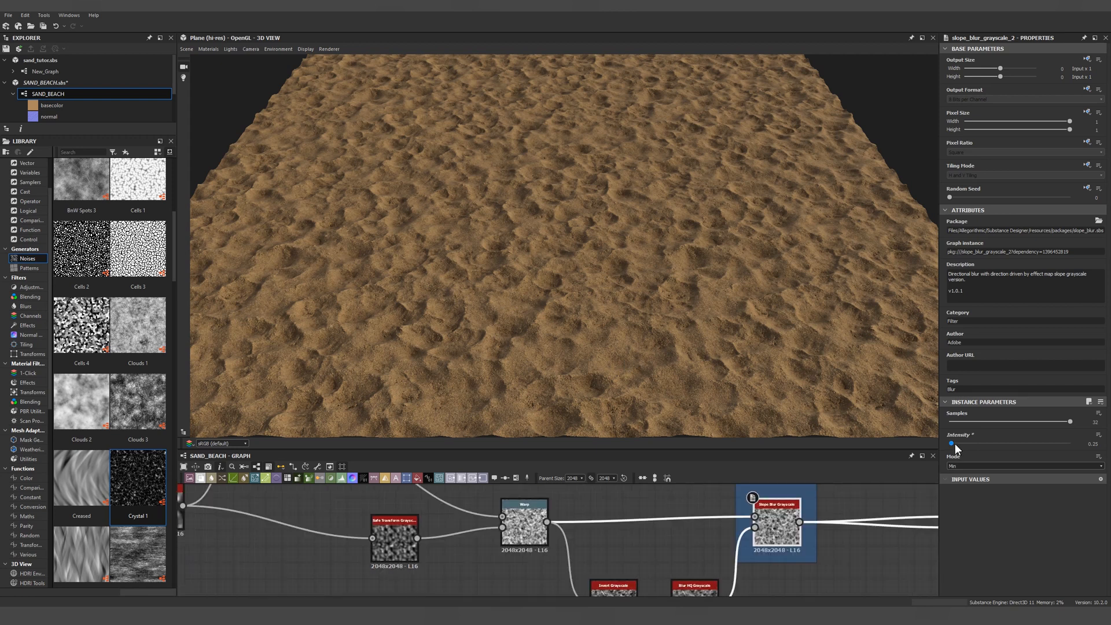
{"action": "key", "text": "ctrl+z"}
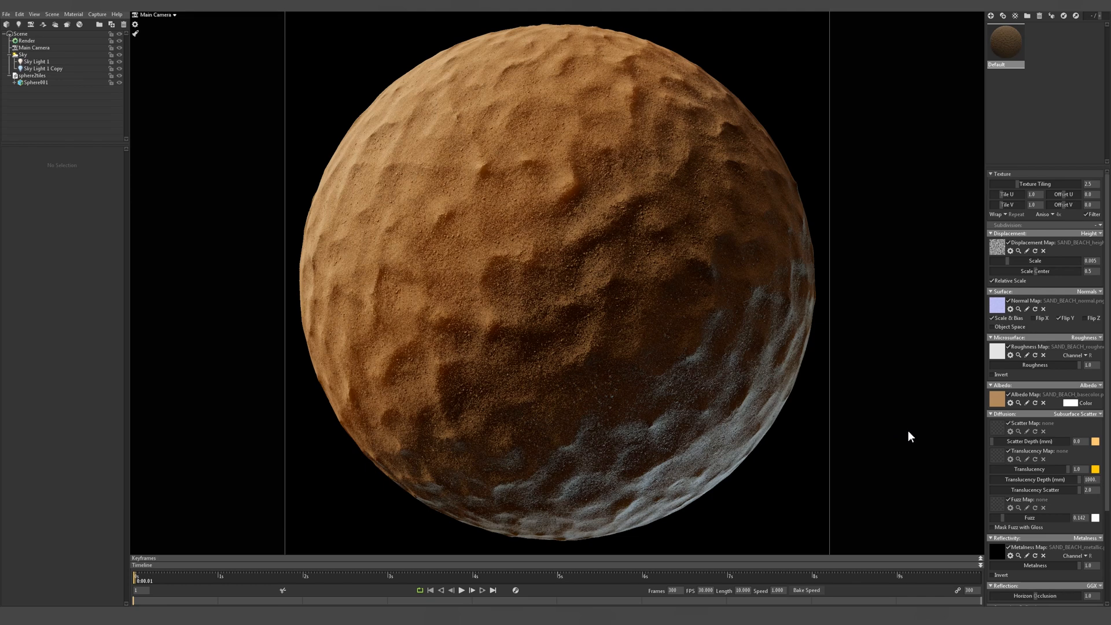
Step: Switch to Marmoset Toolbag and inspect the sand sphere variations while rotating the sky lighting
{"action": "mouse_move", "coordinate": [913, 428]}
{"action": "left_mouse_down", "text": "shift"}
{"action": "mouse_move", "coordinate": [867, 426]}
{"action": "mouse_move", "coordinate": [982, 444]}
{"action": "mouse_move", "coordinate": [949, 429]}
{"action": "mouse_move", "coordinate": [807, 424]}
{"action": "mouse_move", "coordinate": [933, 428]}
{"action": "mouse_move", "coordinate": [877, 425]}
{"action": "mouse_move", "coordinate": [880, 441]}
{"action": "left_mouse_up", "text": "shift"}
{"action": "key", "text": "ctrl+z"}
{"action": "key", "text": "ctrl+z"}
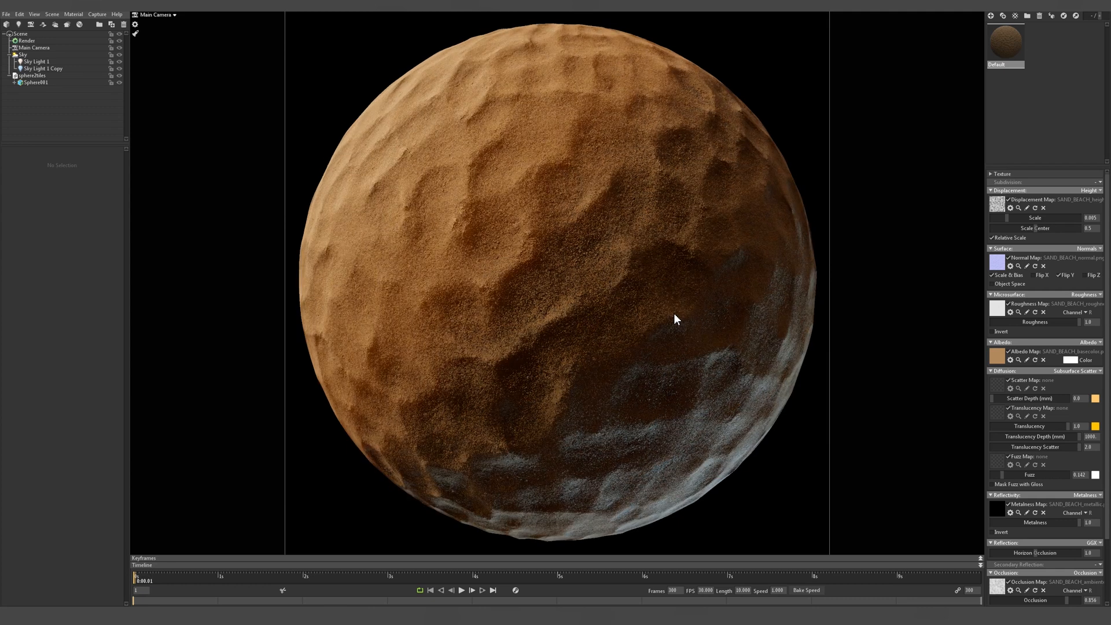
{"action": "left_click_drag", "start_coordinate": [709, 335], "coordinate": [683, 328], "text": "shift"}
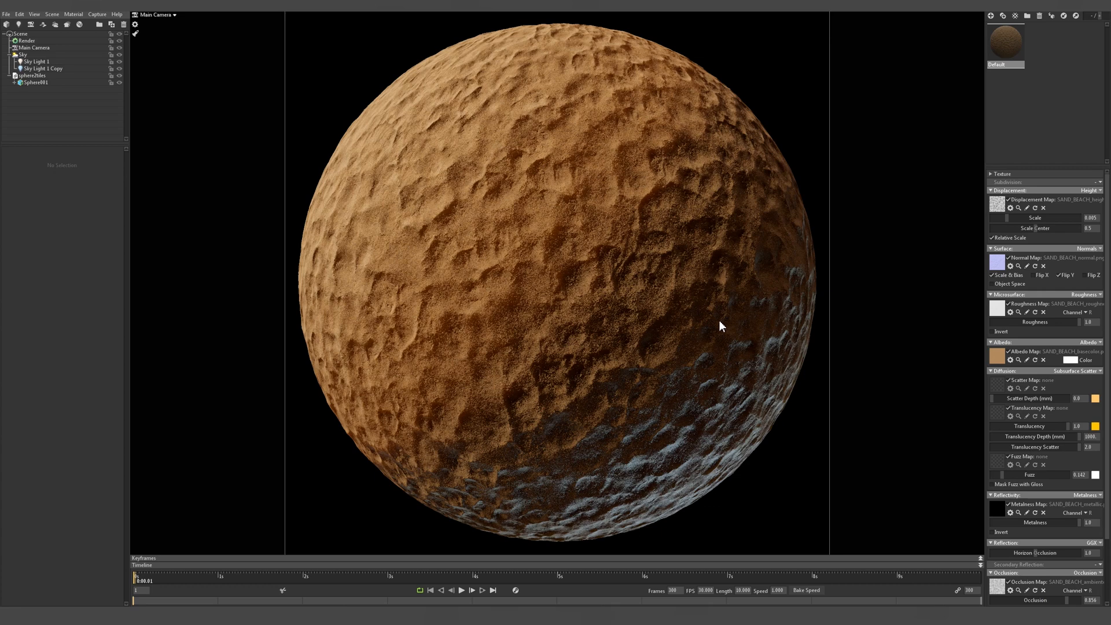
{"action": "mouse_move", "coordinate": [687, 325]}
{"action": "left_mouse_down", "text": "shift"}
{"action": "mouse_move", "coordinate": [657, 329]}
{"action": "mouse_move", "coordinate": [746, 333]}
{"action": "mouse_move", "coordinate": [677, 328]}
{"action": "mouse_move", "coordinate": [700, 328]}
{"action": "left_mouse_up", "text": "shift"}
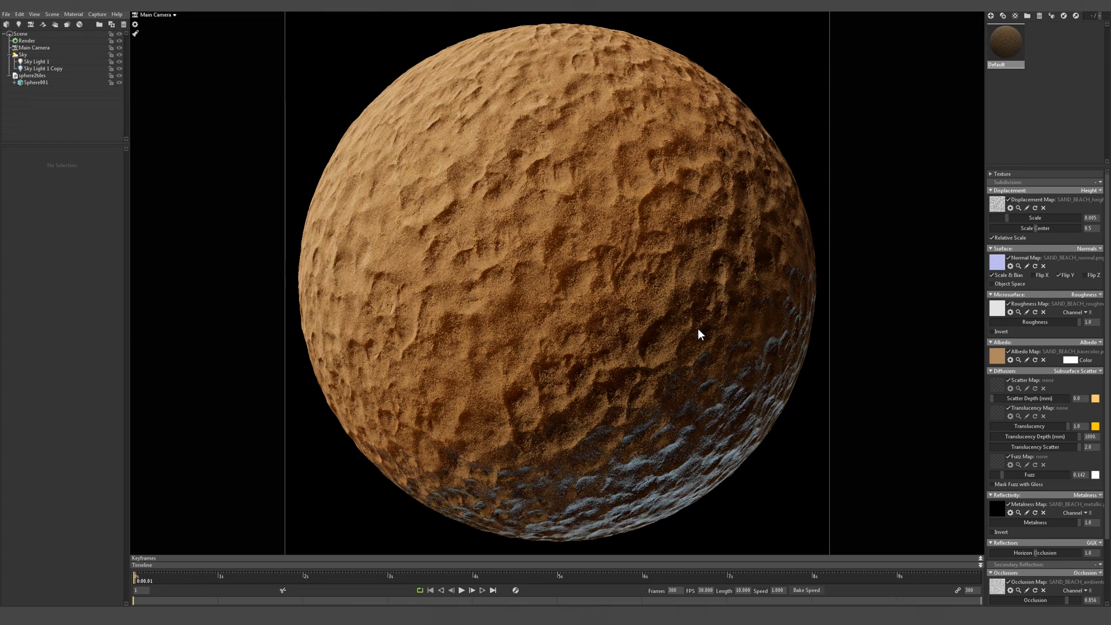
{"action": "mouse_move", "coordinate": [538, 347]}
{"action": "left_mouse_down", "text": "shift"}
{"action": "mouse_move", "coordinate": [590, 349]}
{"action": "mouse_move", "coordinate": [504, 347]}
{"action": "mouse_move", "coordinate": [544, 352]}
{"action": "left_mouse_up", "text": "shift"}
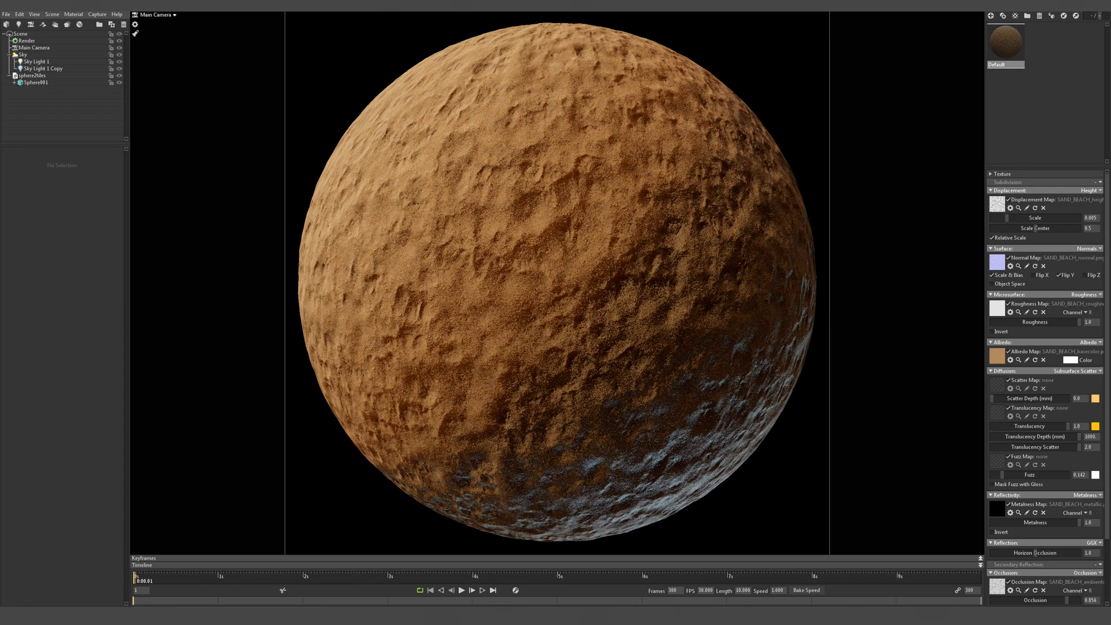
Step: Scrub the sand plane's lighting animation to about two seconds and return to its start
{"action": "mouse_move", "coordinate": [287, 616]}
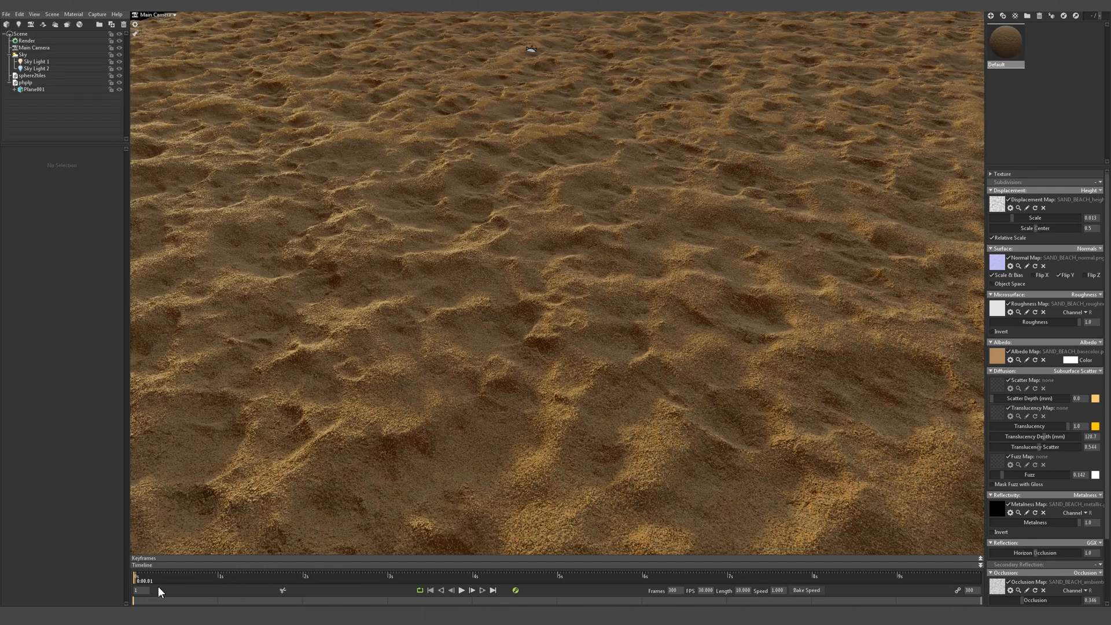
{"action": "left_click_drag", "start_coordinate": [135, 577], "coordinate": [226, 575]}
{"action": "left_click", "coordinate": [137, 578]}
{"action": "left_click", "coordinate": [179, 579]}
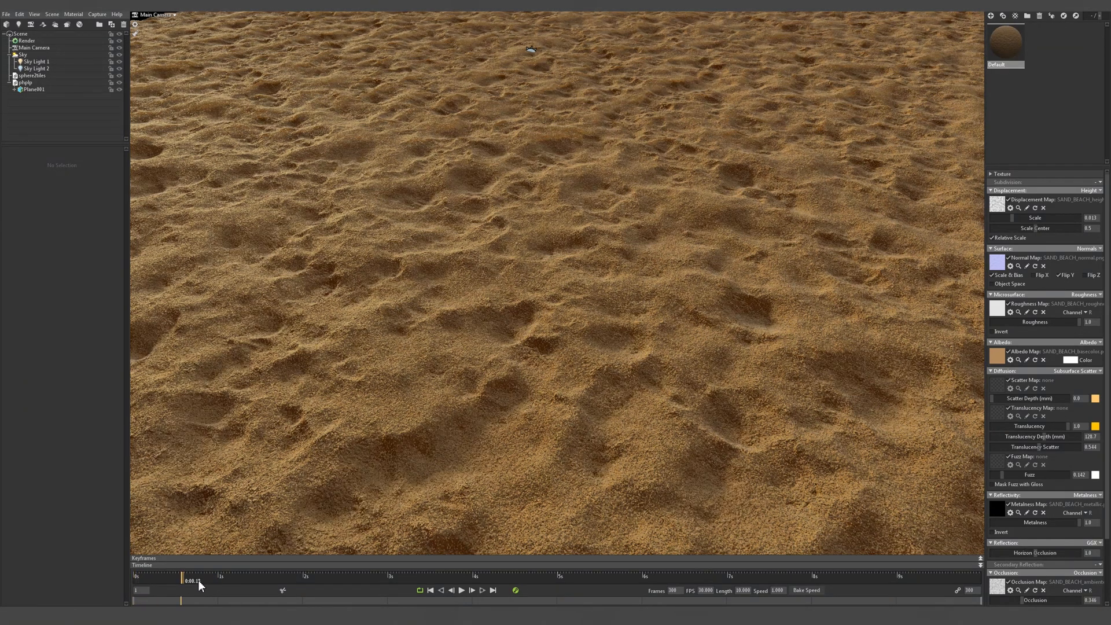
{"action": "left_click_drag", "start_coordinate": [198, 580], "coordinate": [306, 581]}
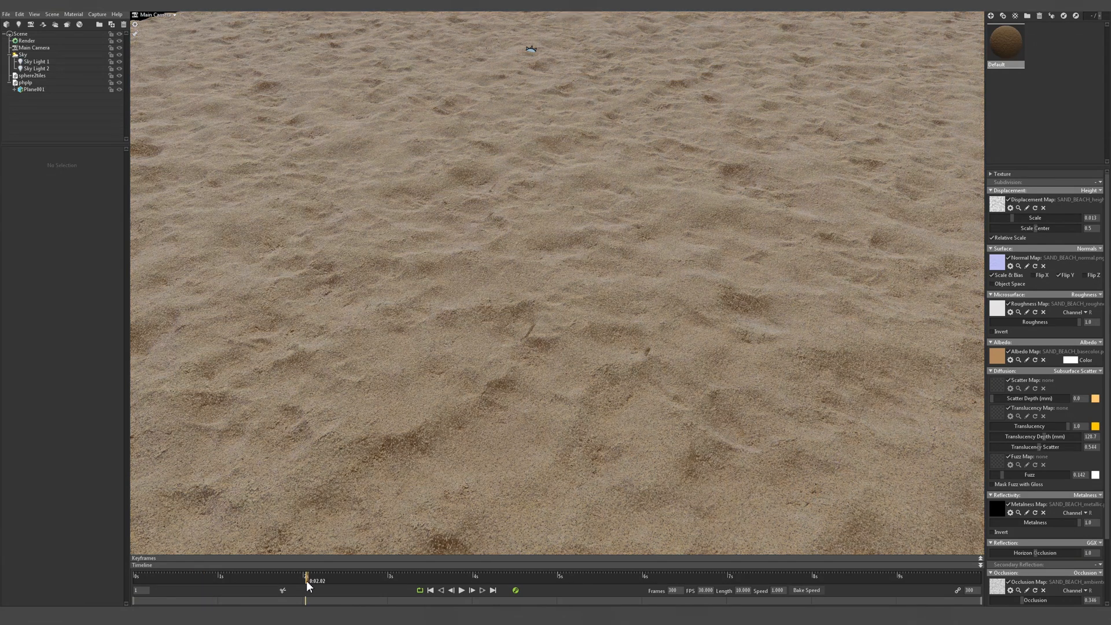
{"action": "left_click", "coordinate": [135, 579]}
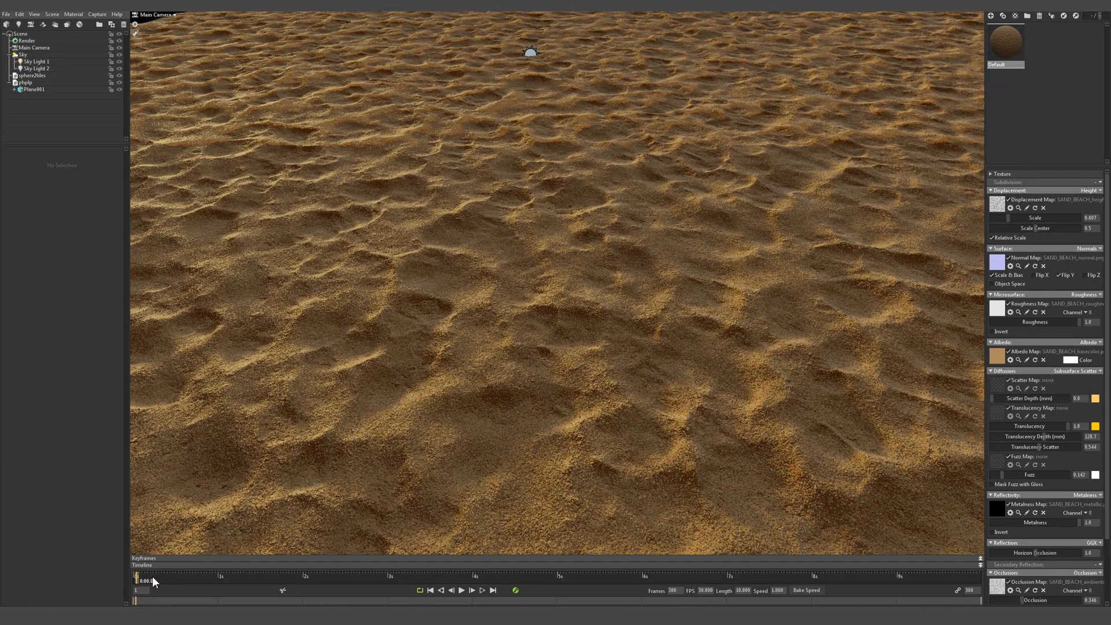
Step: Compare the remaining sand plane variations by scrubbing each lighting animation through roughly its first one and a half seconds
{"action": "left_click", "coordinate": [151, 577]}
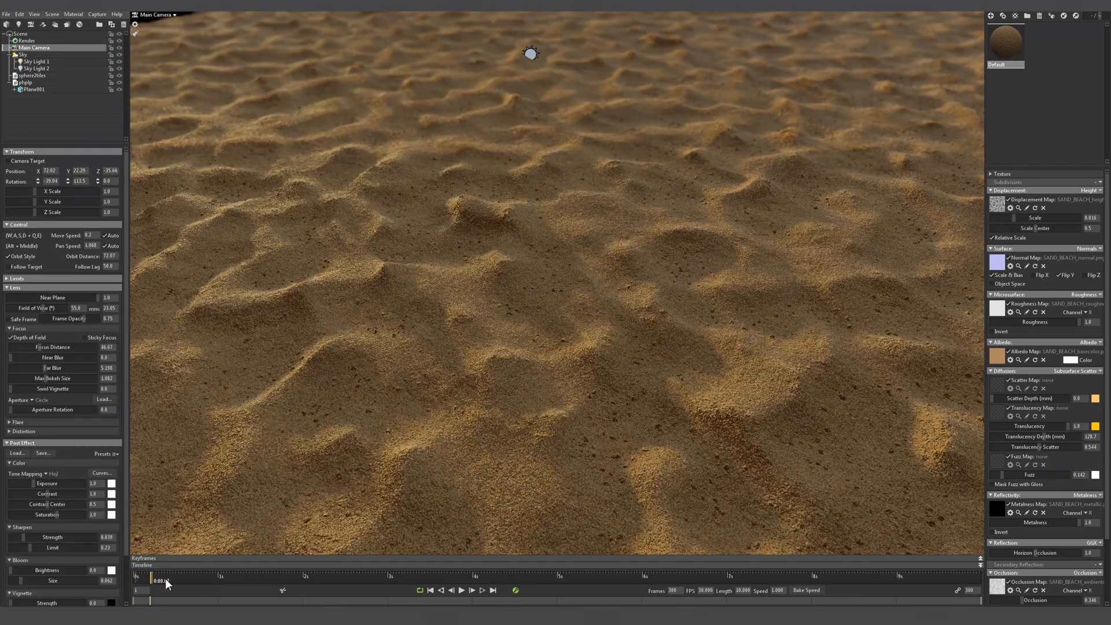
{"action": "left_click_drag", "start_coordinate": [164, 577], "coordinate": [273, 575]}
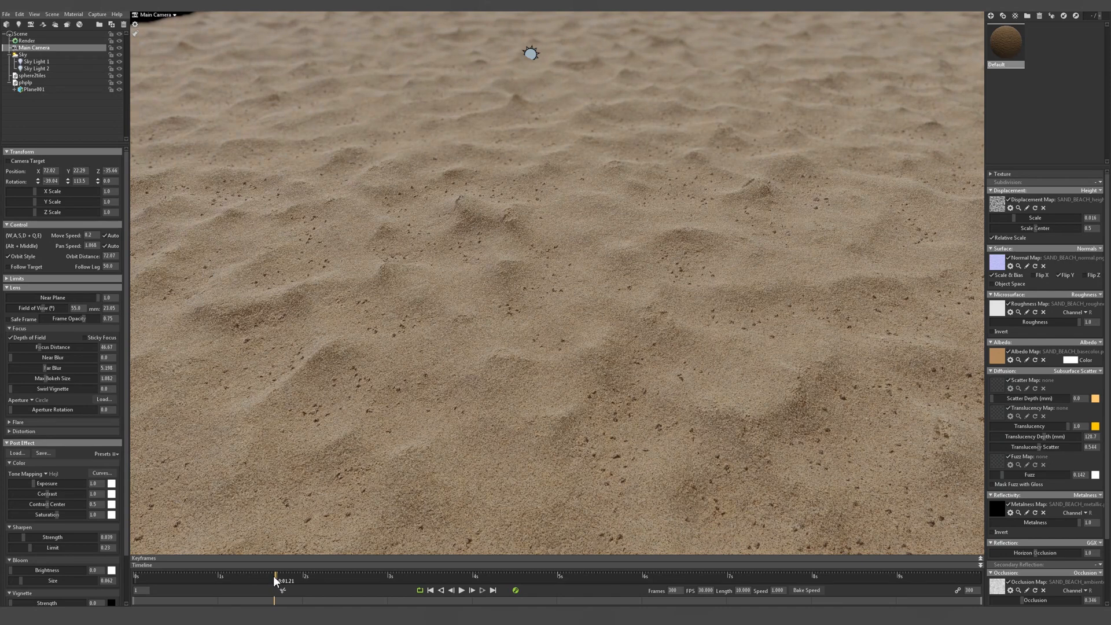
{"action": "key", "text": "Home"}
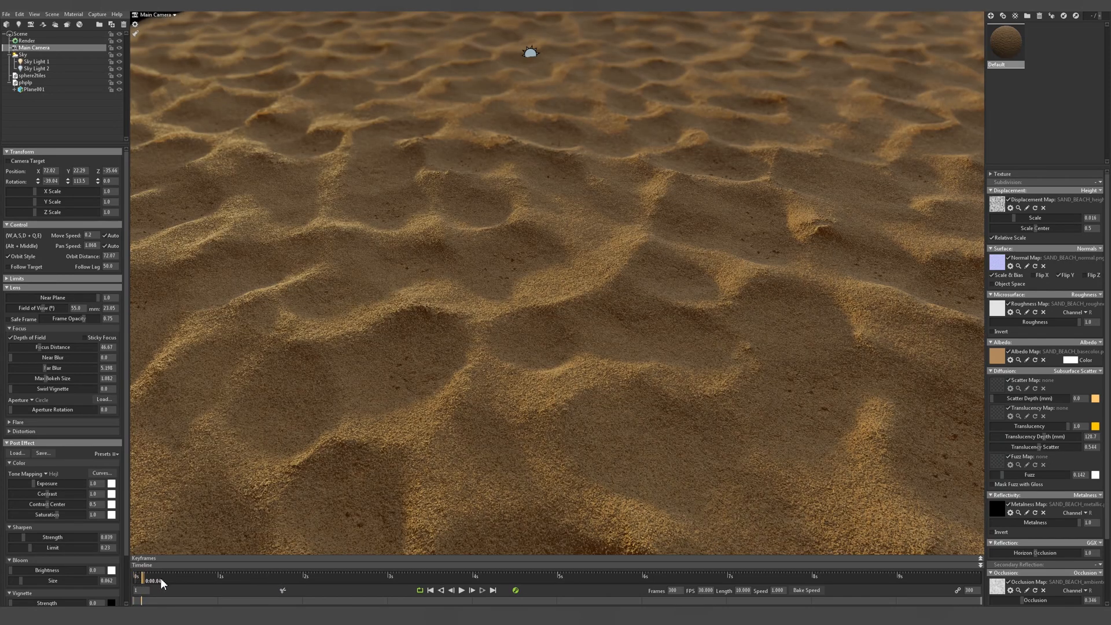
{"action": "left_click_drag", "start_coordinate": [160, 578], "coordinate": [274, 581]}
{"action": "key", "text": "Home"}
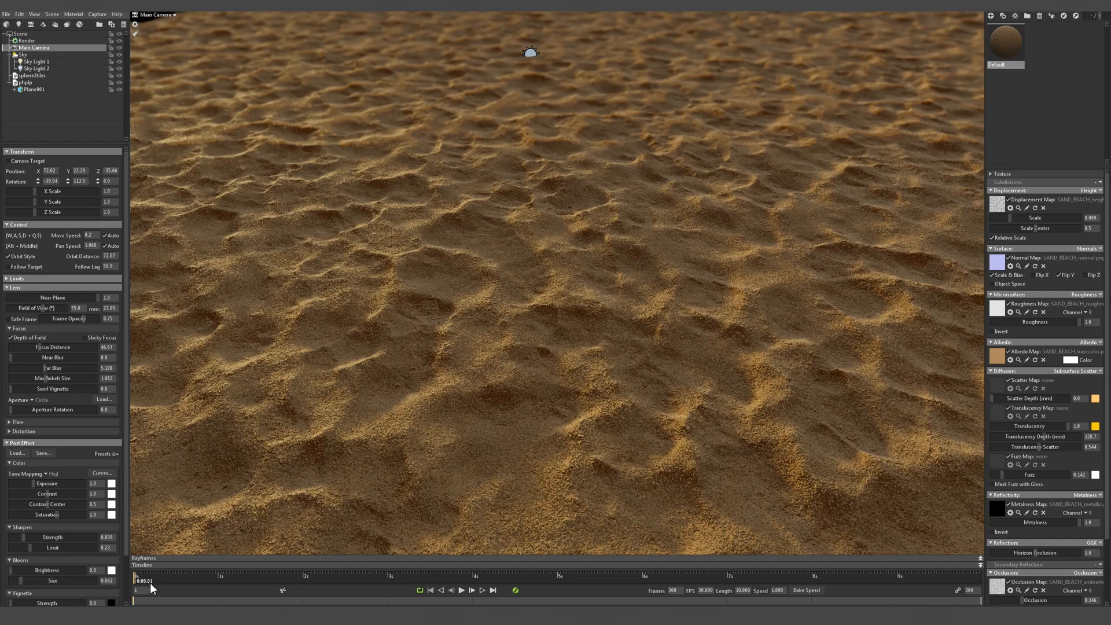
{"action": "left_click_drag", "start_coordinate": [155, 578], "coordinate": [258, 576]}
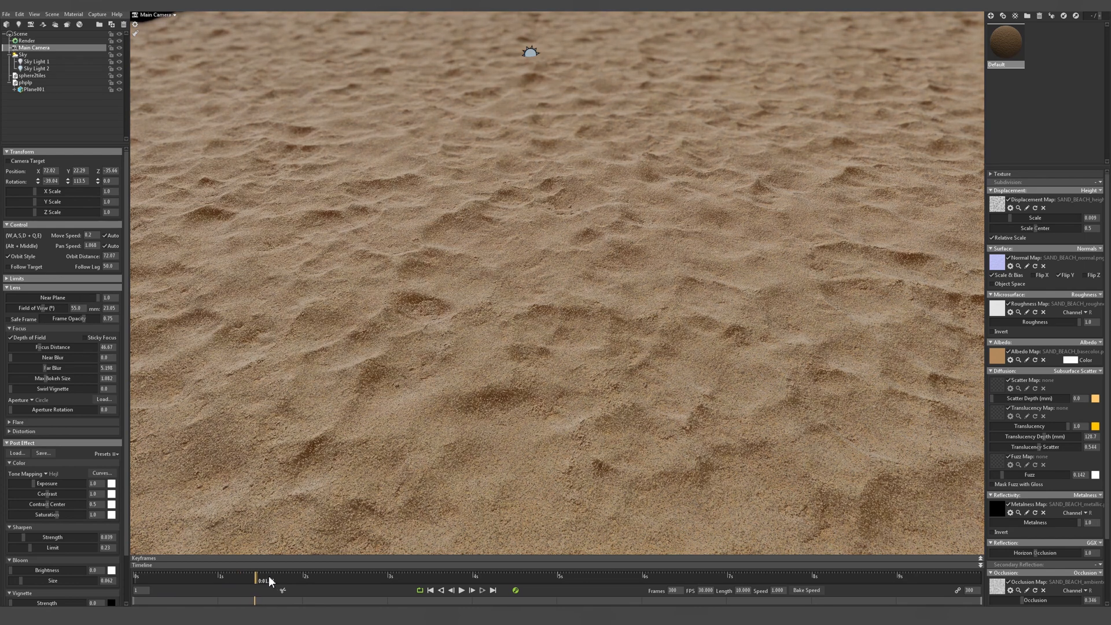
{"action": "key", "text": "Home"}
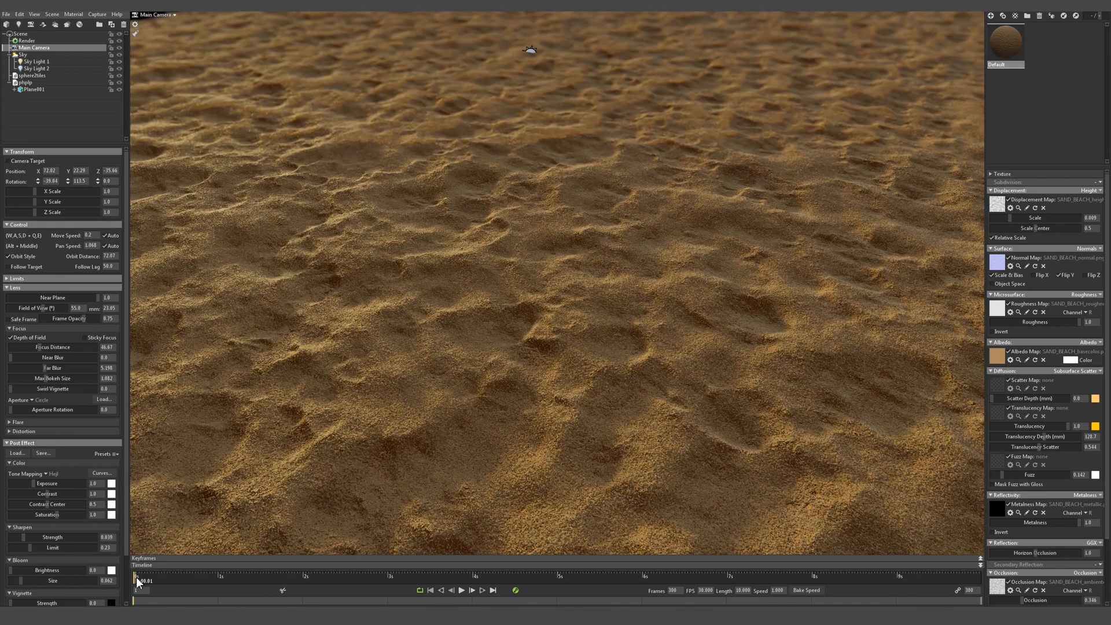
{"action": "left_click_drag", "start_coordinate": [136, 577], "coordinate": [277, 578]}
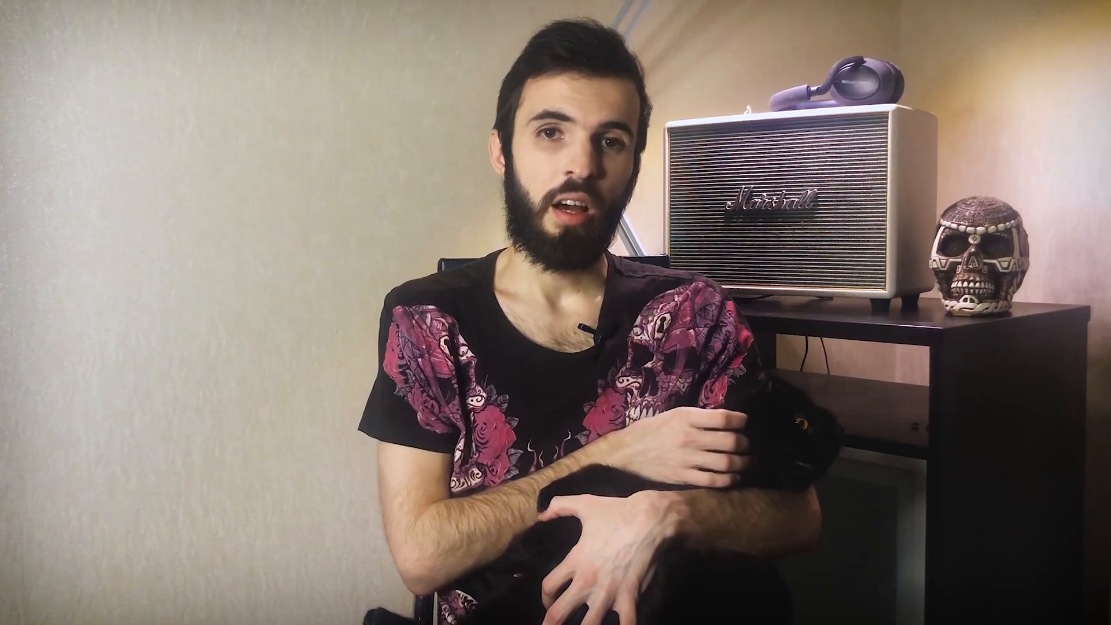